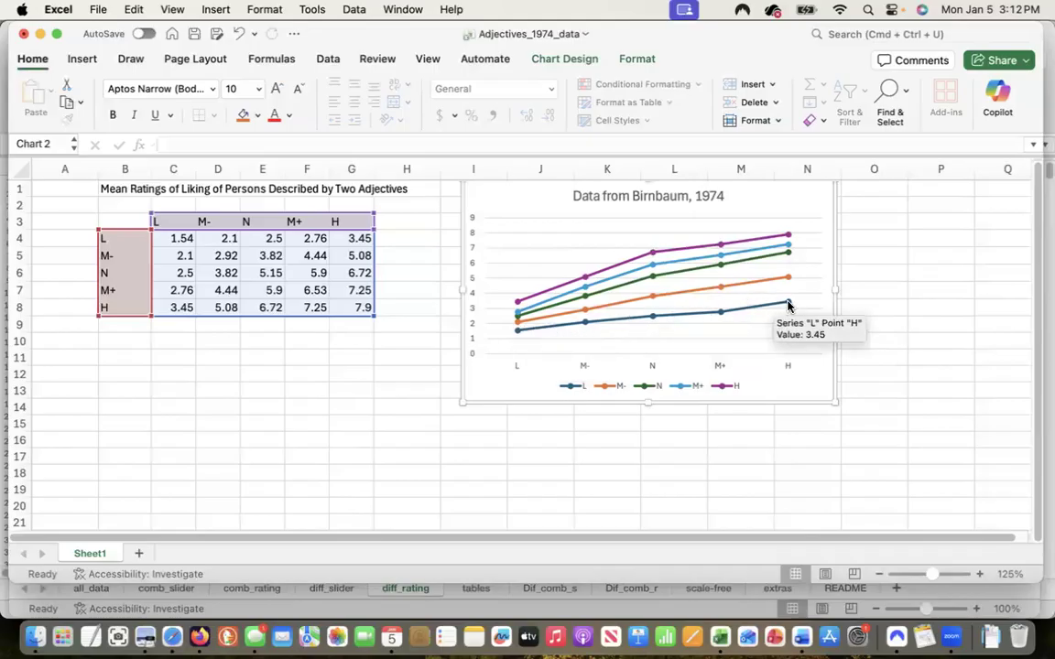
Step: Examine the line chart's data points at the L and H ends of the curves
mouse_move(793, 240)
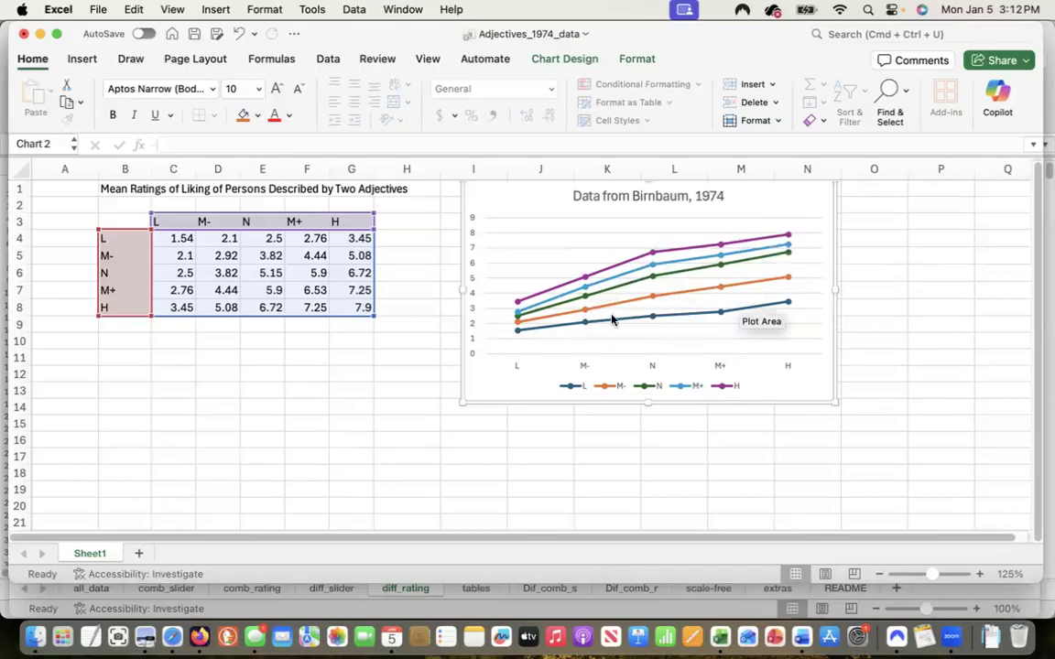
mouse_move(519, 302)
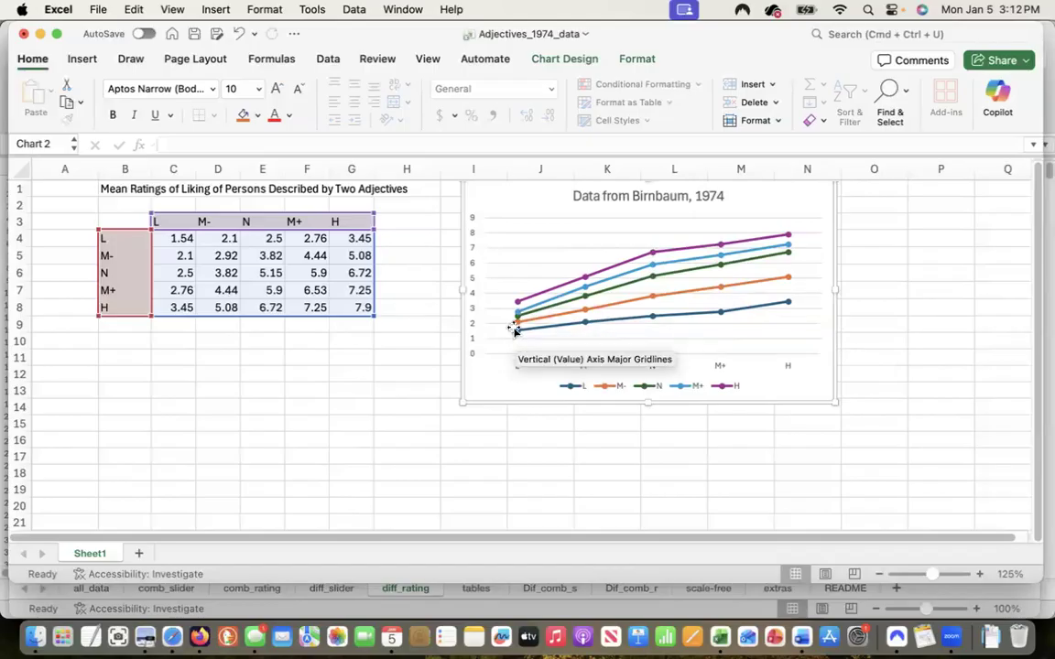
mouse_move(516, 335)
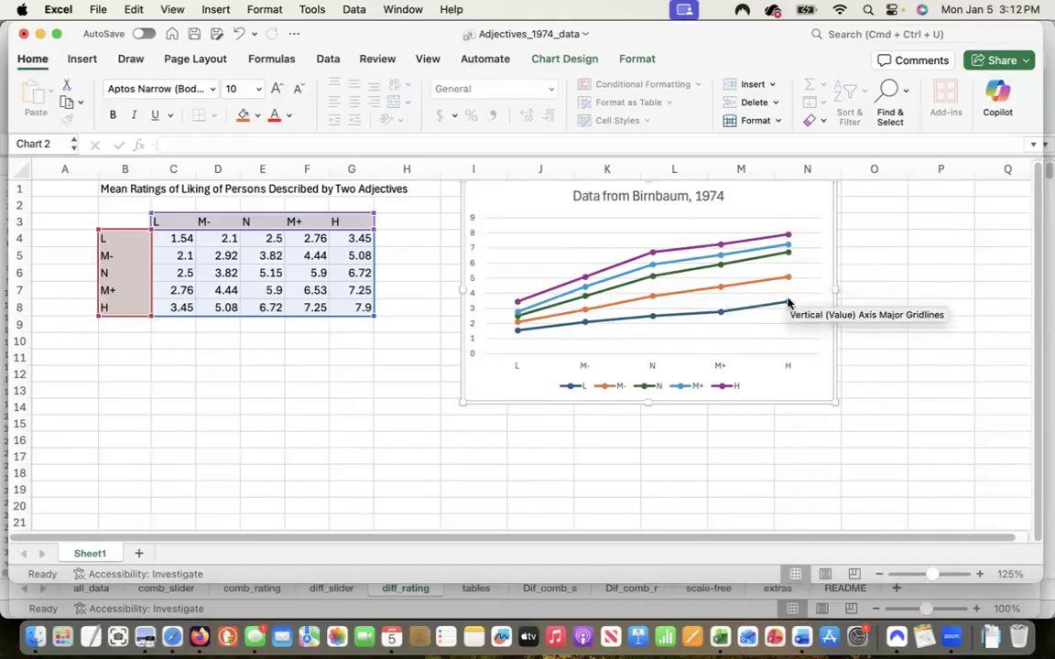
mouse_move(786, 289)
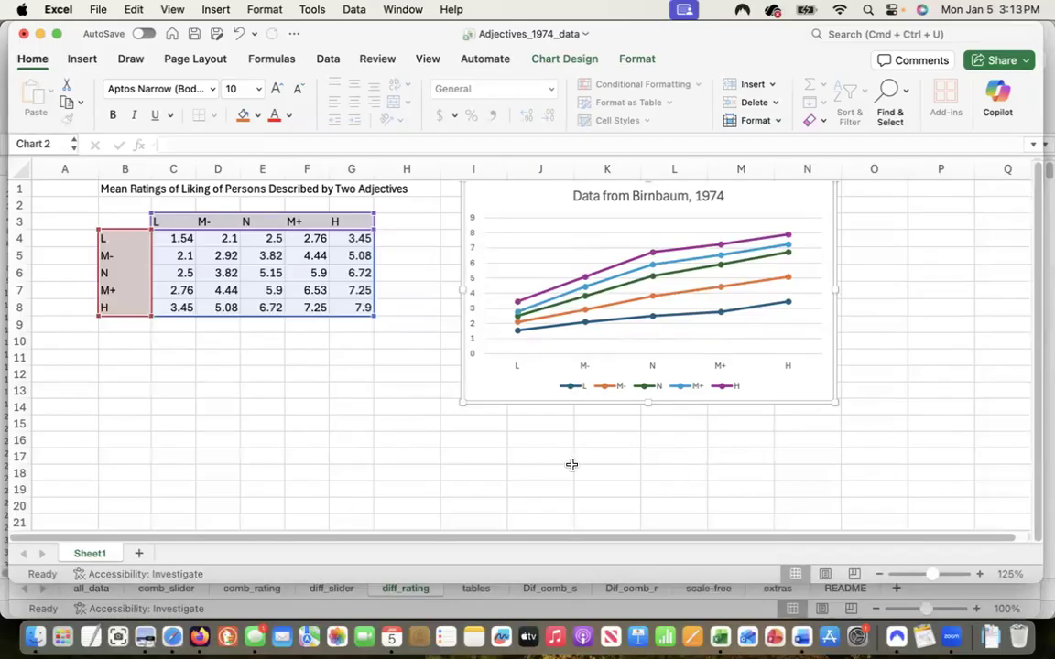
Step: Copy the ratings table with its headings from B3:G8 to a second block starting at B17
drag(121, 219, 349, 303)
key(super+c)
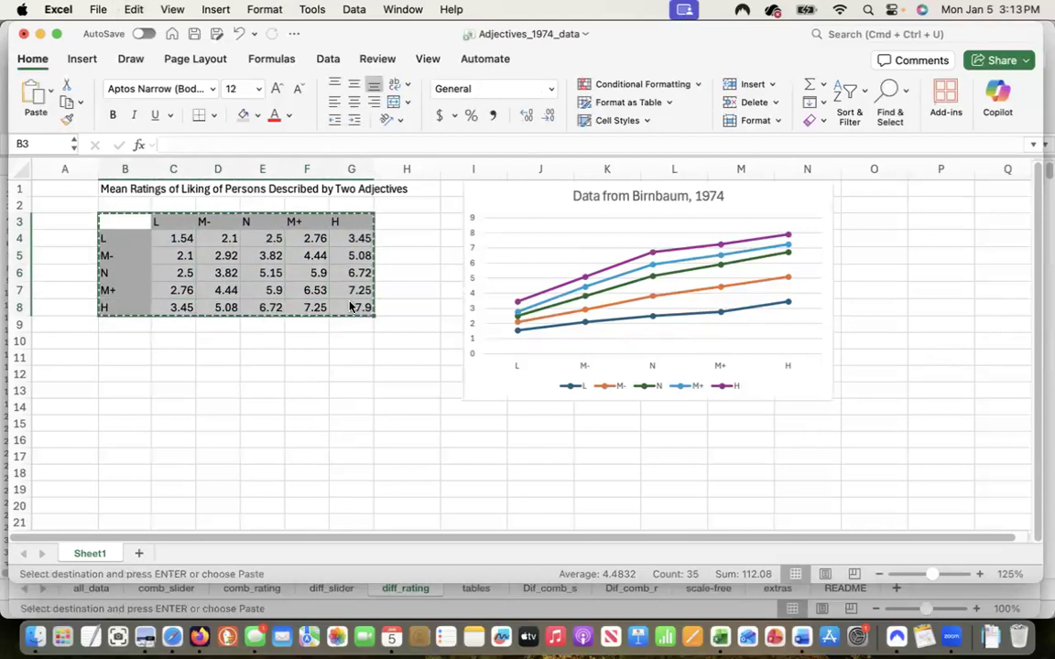
click(128, 458)
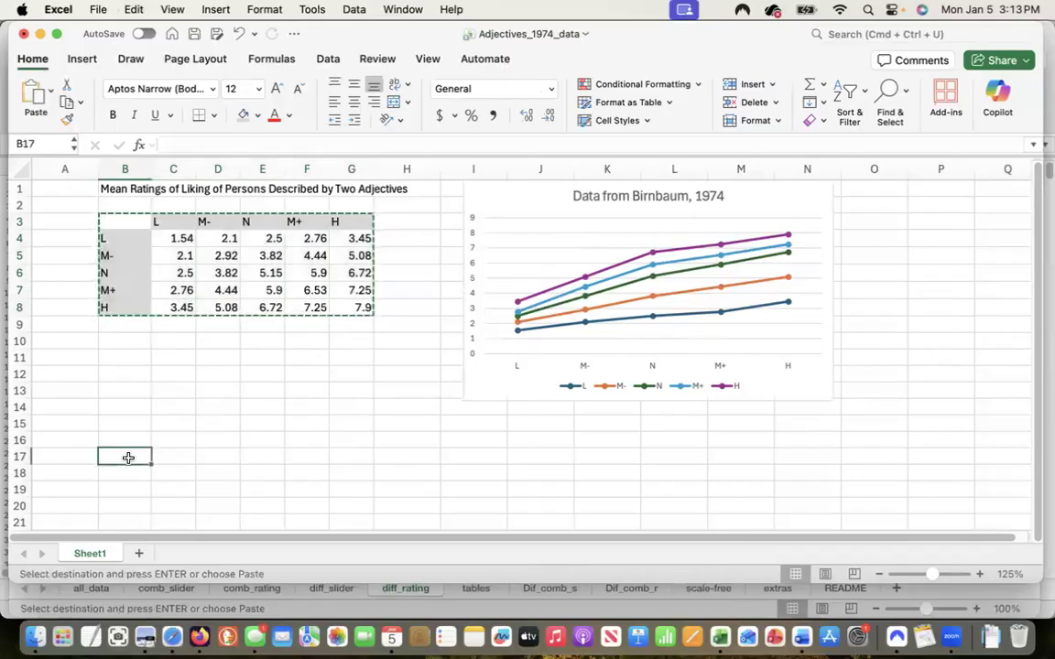
key(super+v)
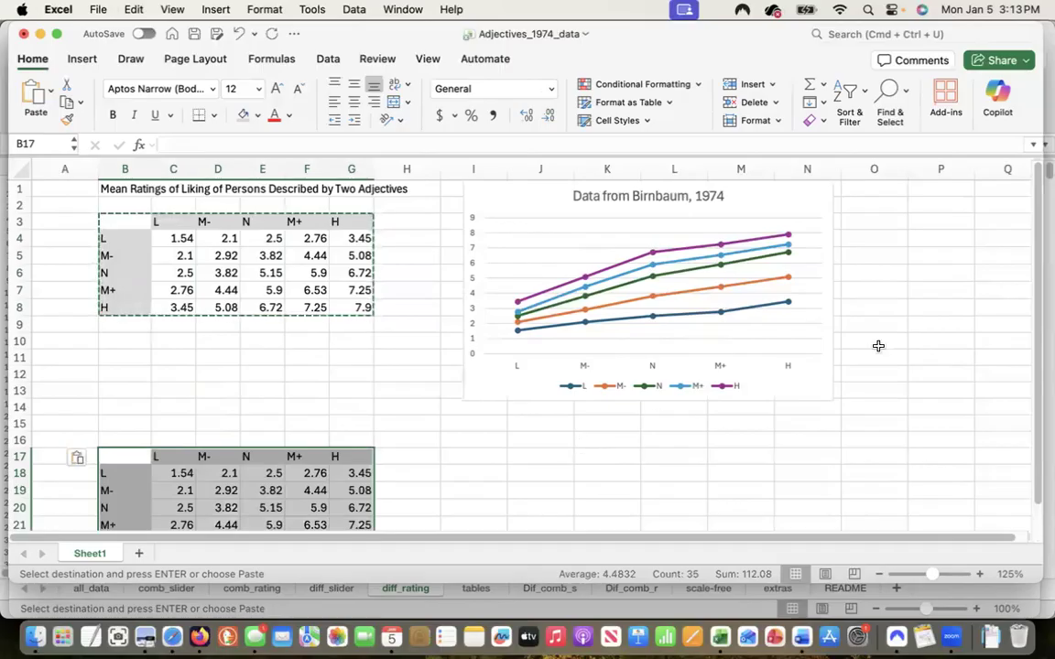
Step: Label the copied table DATA in B15 and enter the heading THEORY in I15
scroll(1036, 268, down, 2)
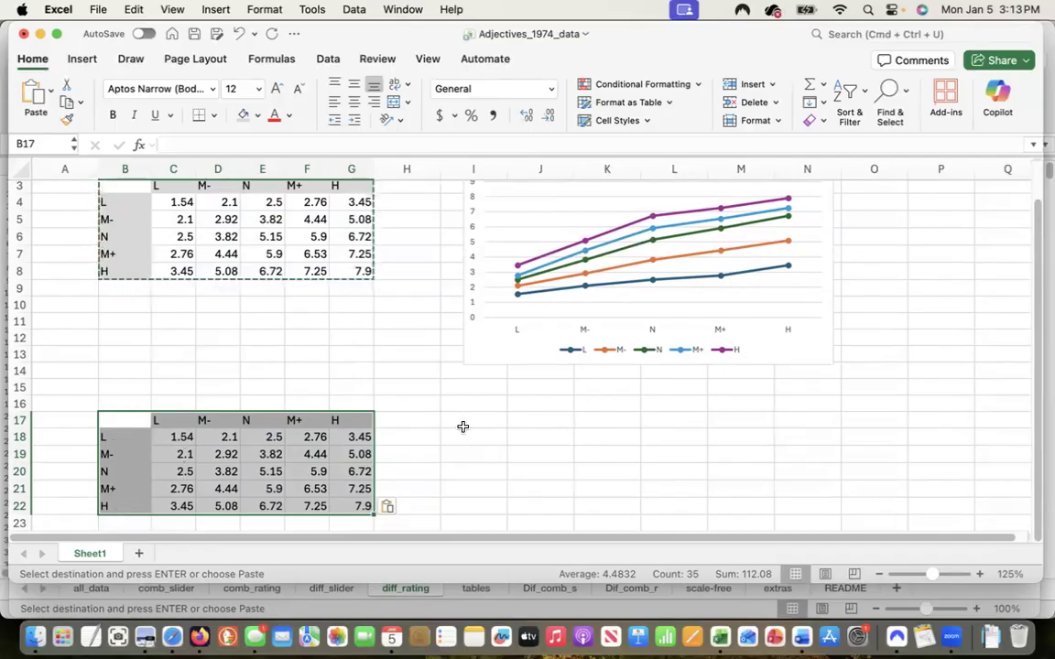
click(118, 390)
text(DATA)
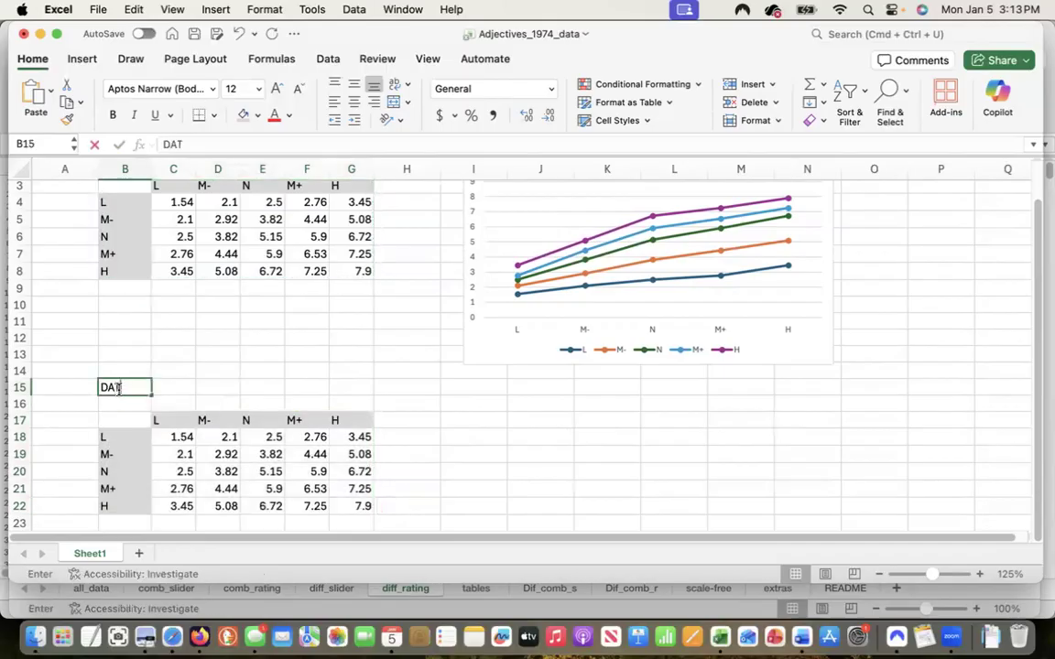
click(483, 385)
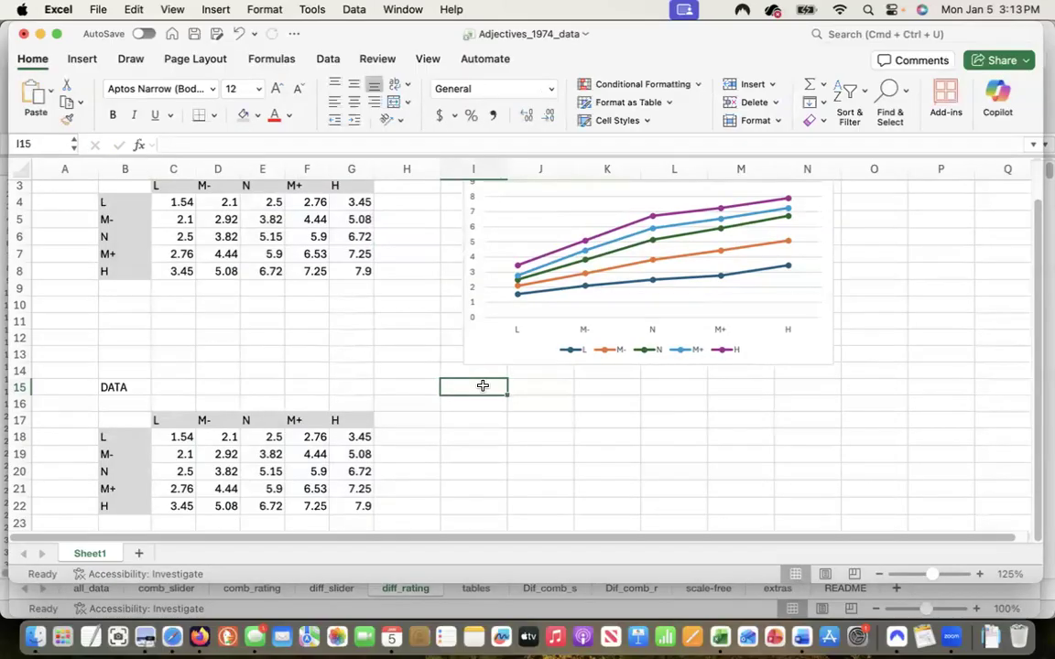
text(THEORY)
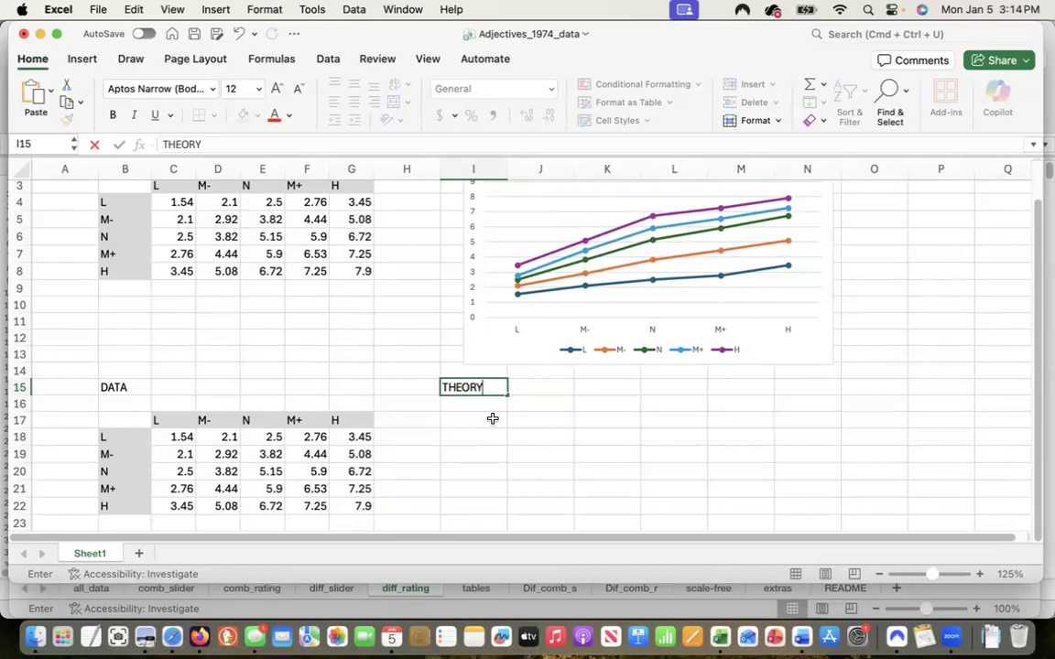
Step: Enter the row values 1, 2, 3, 4 and 5 down cells I18 to I22 below the THEORY heading
click(471, 434)
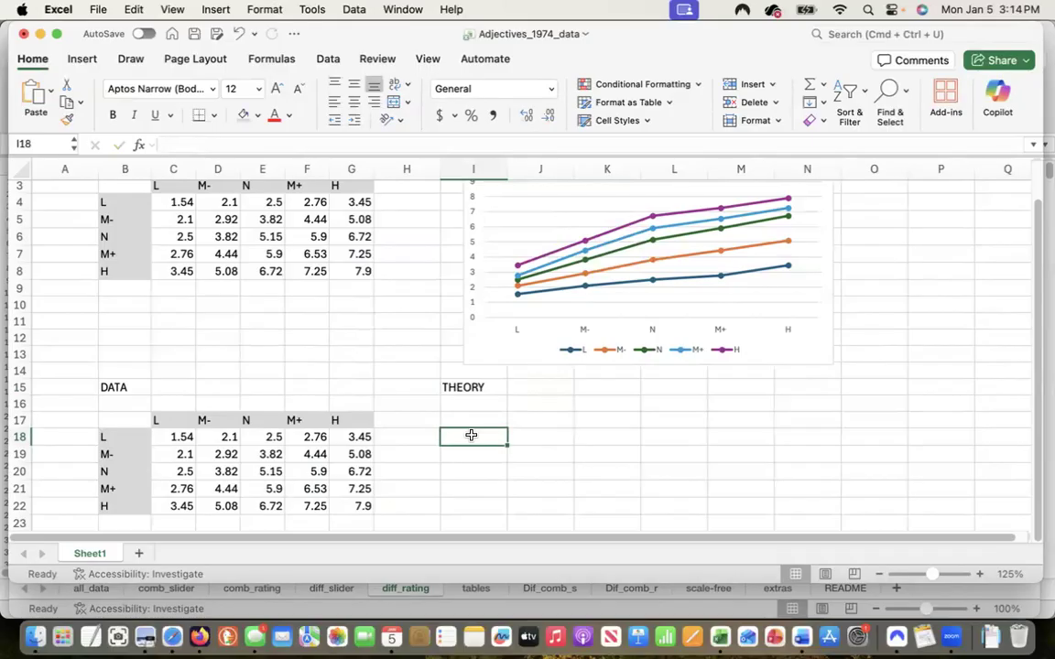
text(1)
key(Return)
text(2)
key(Return)
text(3)
key(Return)
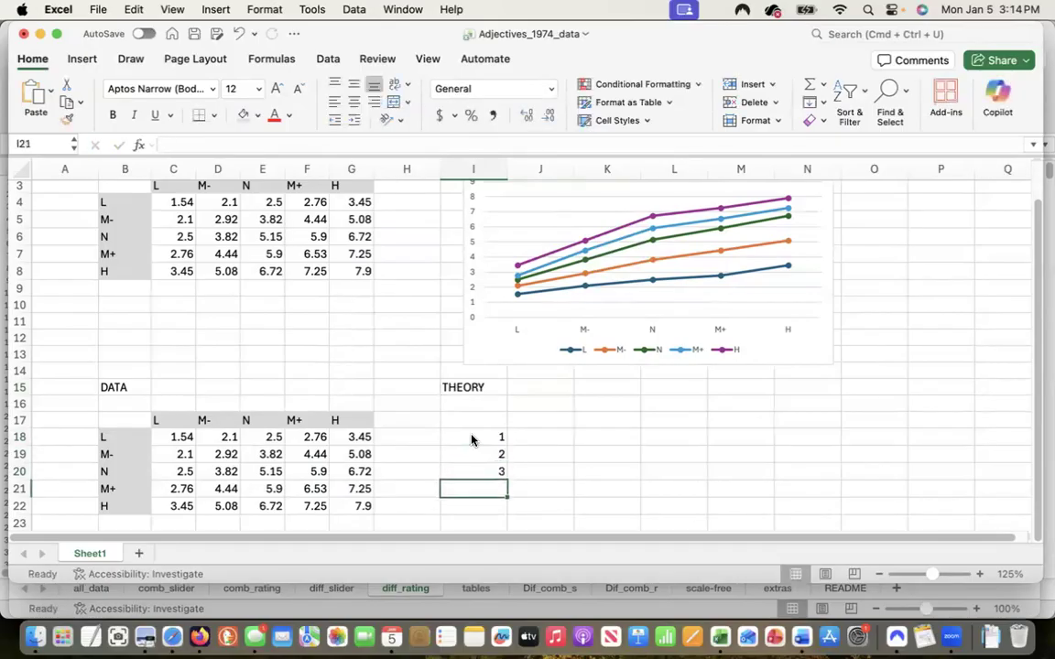
text(4)
key(Return)
text(5)
key(Return)
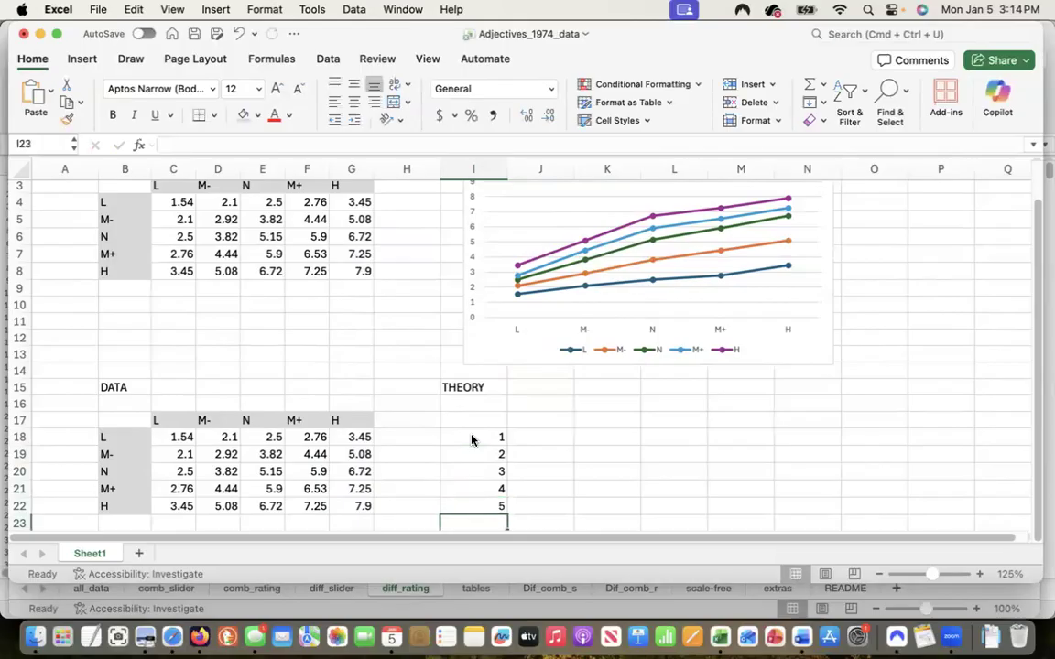
Step: Enter the column values 1, 2, 3, 4 and 5 across cells J17 to N17
click(528, 418)
text(1)
key(Tab)
text(2)
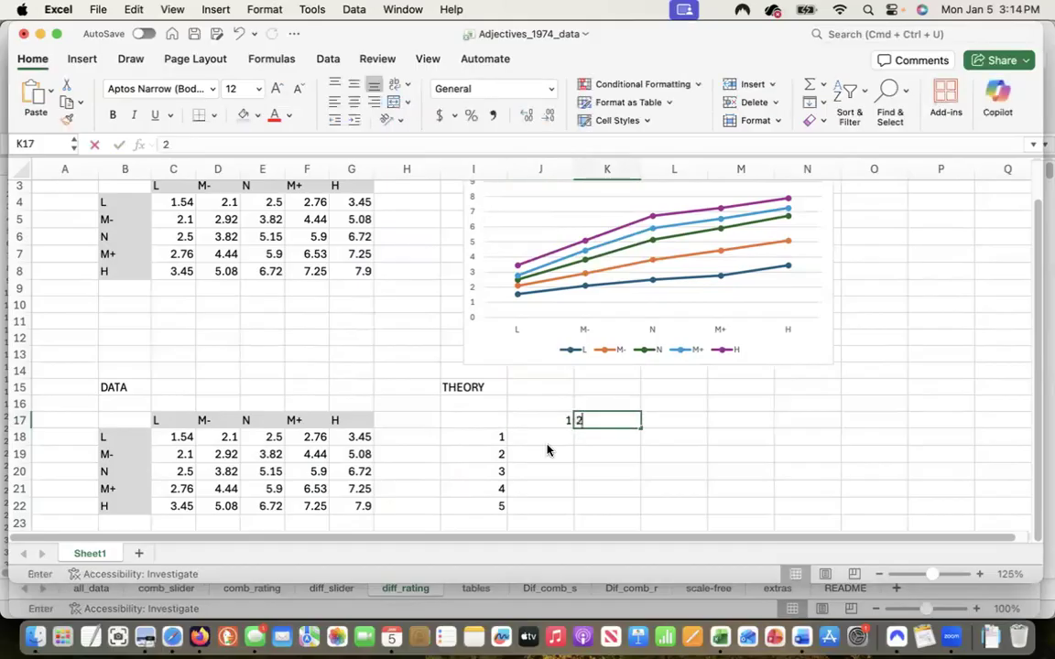
key(Tab)
text(3)
key(Tab)
text(4)
key(Tab)
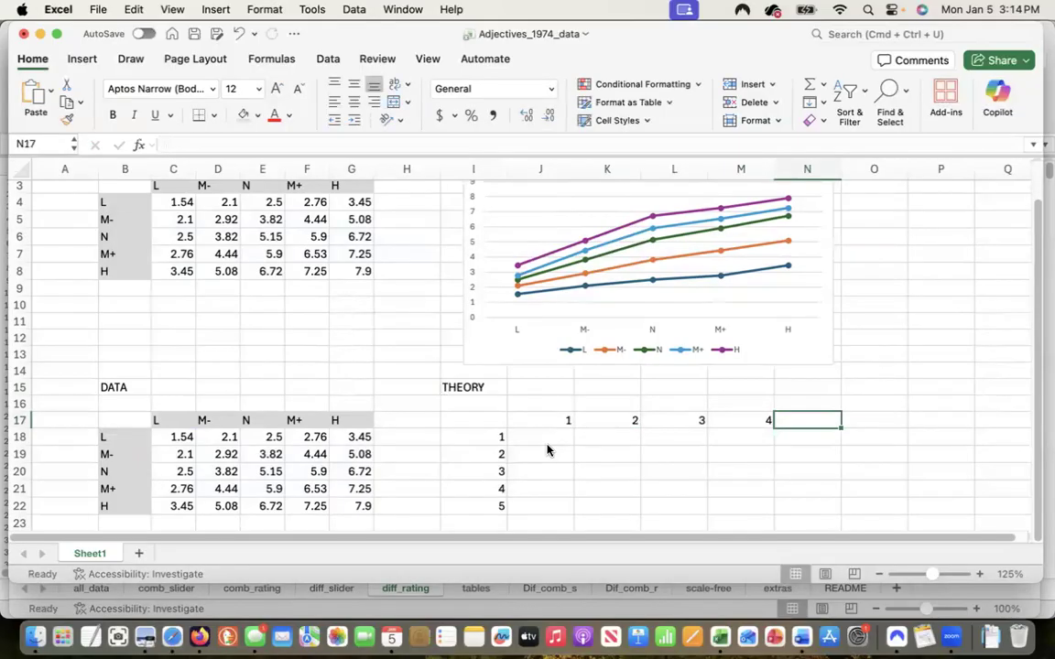
text(5)
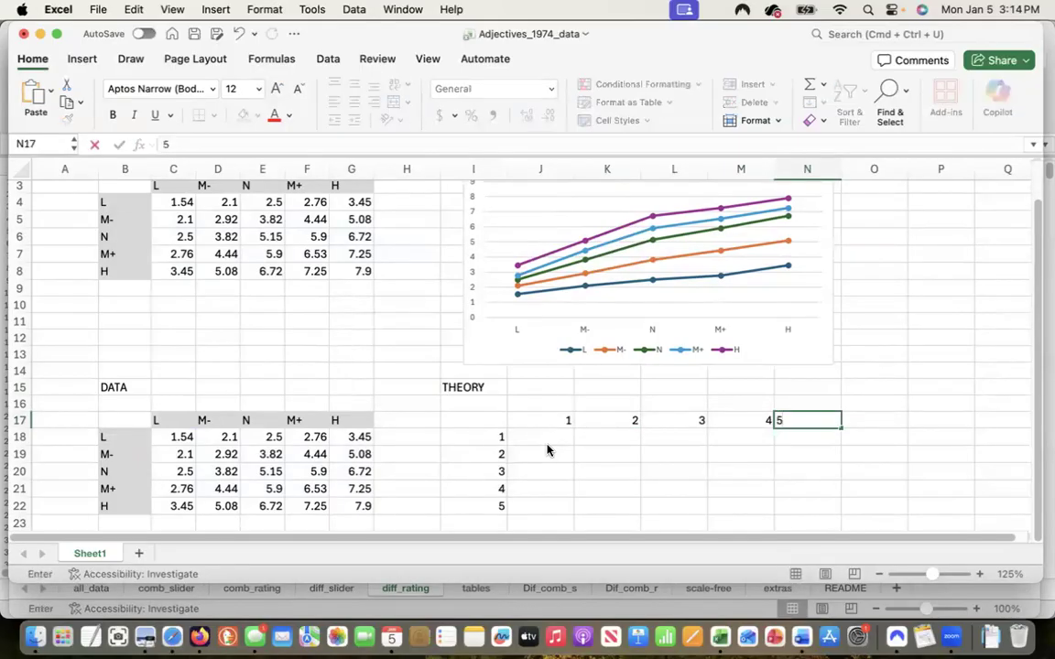
key(Return)
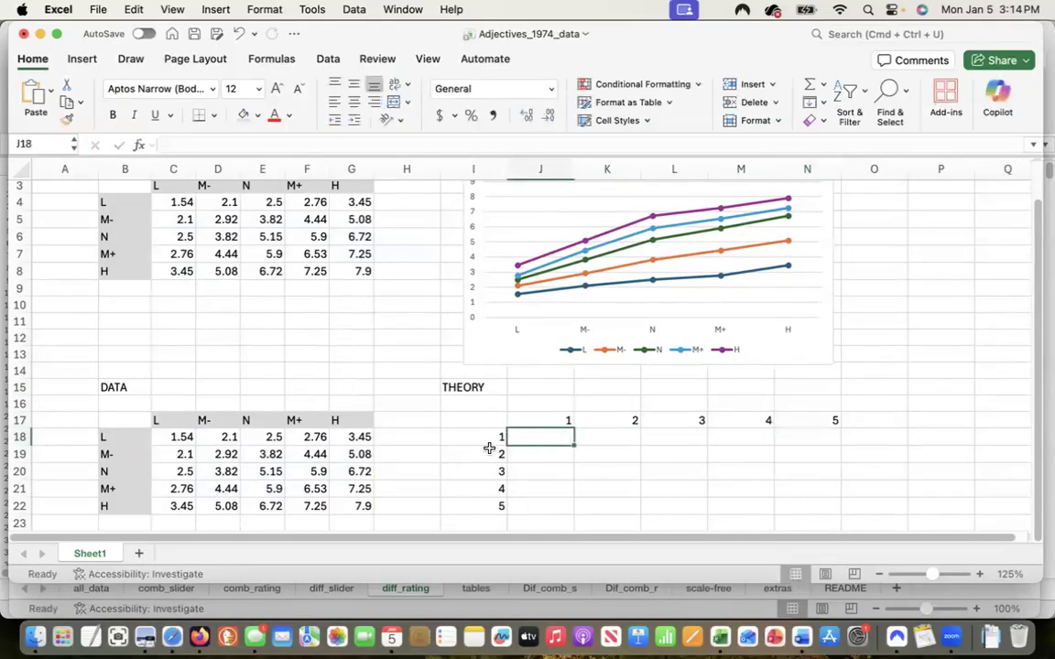
Step: Fill the theory row values in I18:I22 and column values in J17:N17 with yellow
drag(478, 437, 481, 503)
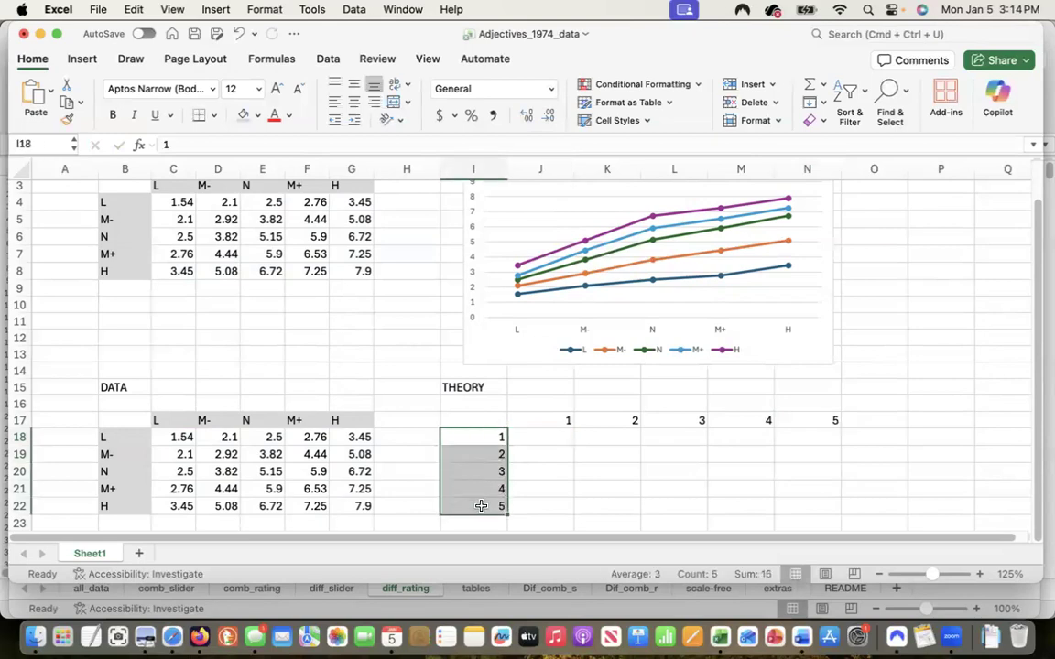
click(259, 116)
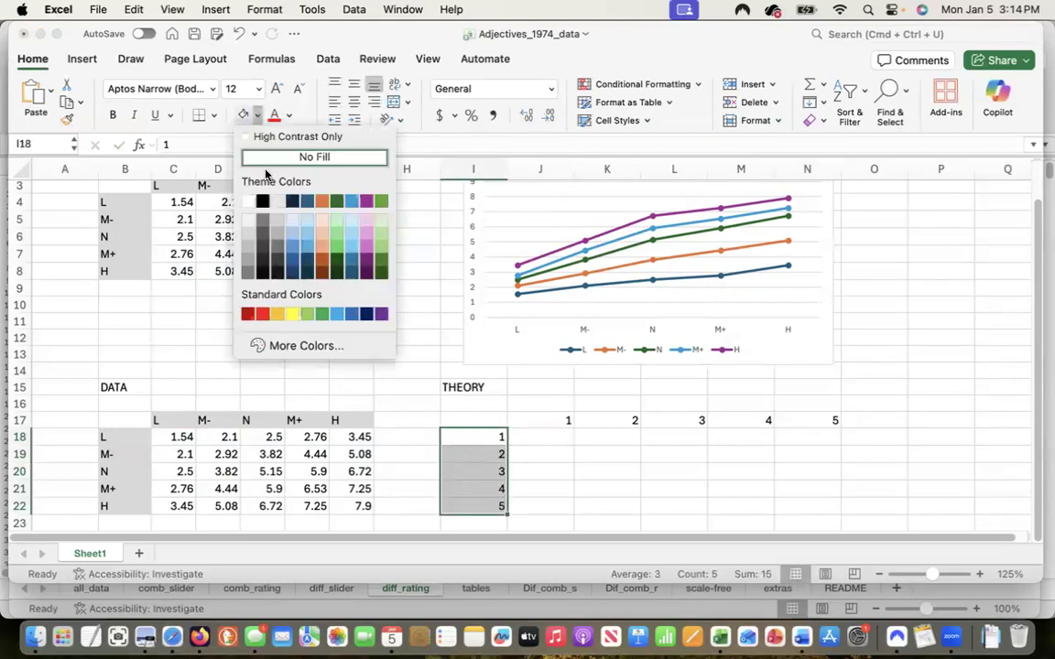
click(291, 312)
drag(532, 420, 819, 419)
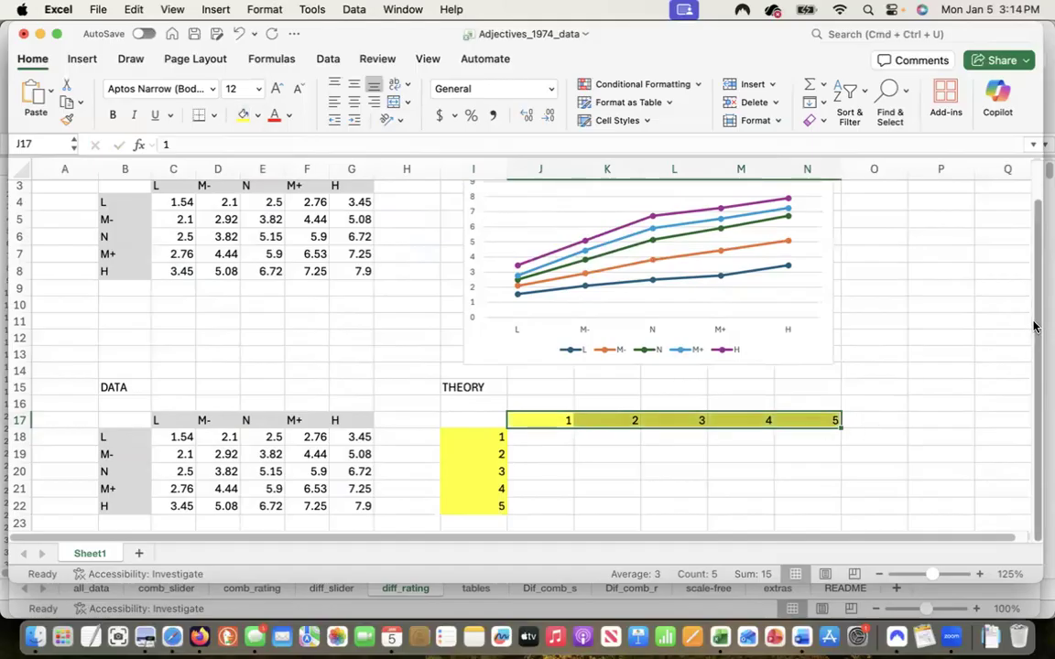
click(893, 454)
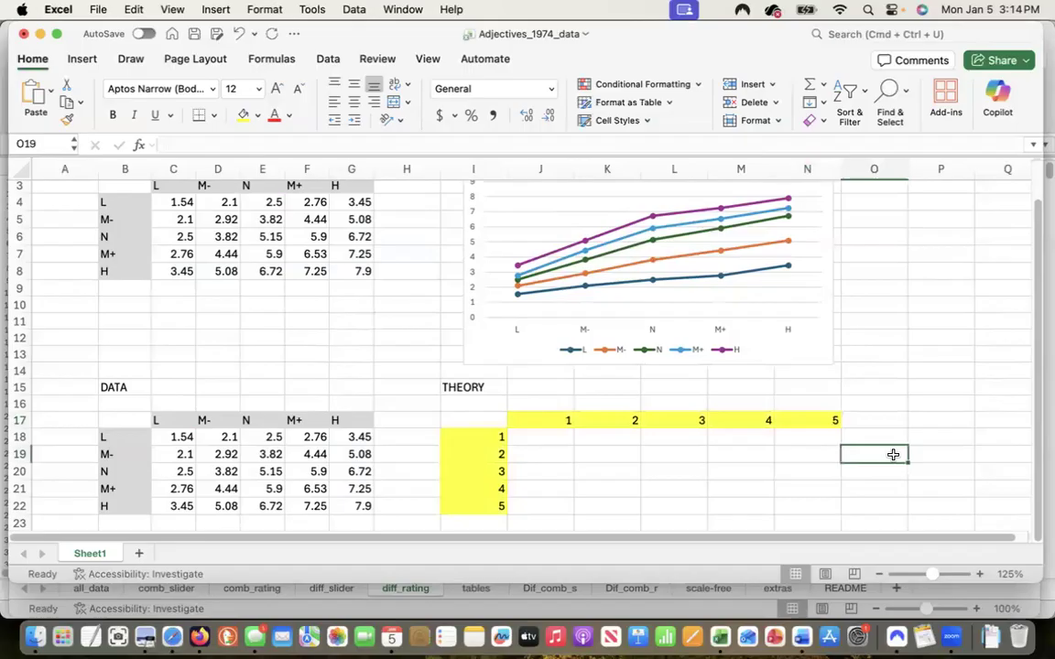
Step: Narrow columns I through N together to one equal, smaller width
key(Down)
key(Down)
key(Down)
key(Down)
key(Down)
key(Down)
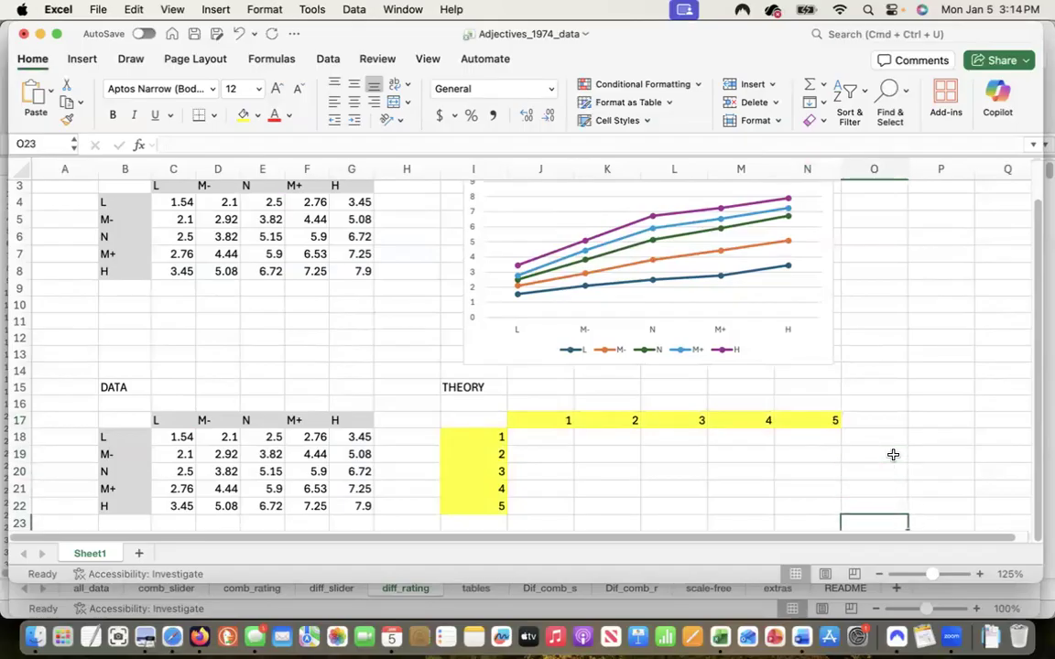
key(Down)
key(Down)
key(Down)
key(Down)
key(Down)
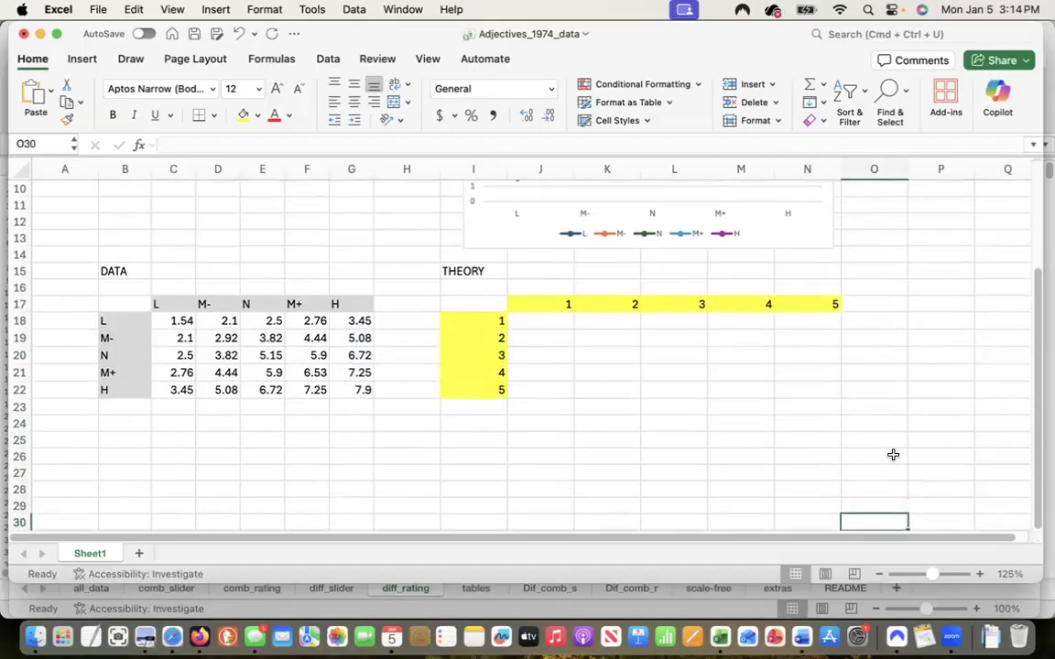
click(482, 168)
drag(483, 169, 805, 170)
drag(567, 168, 555, 168)
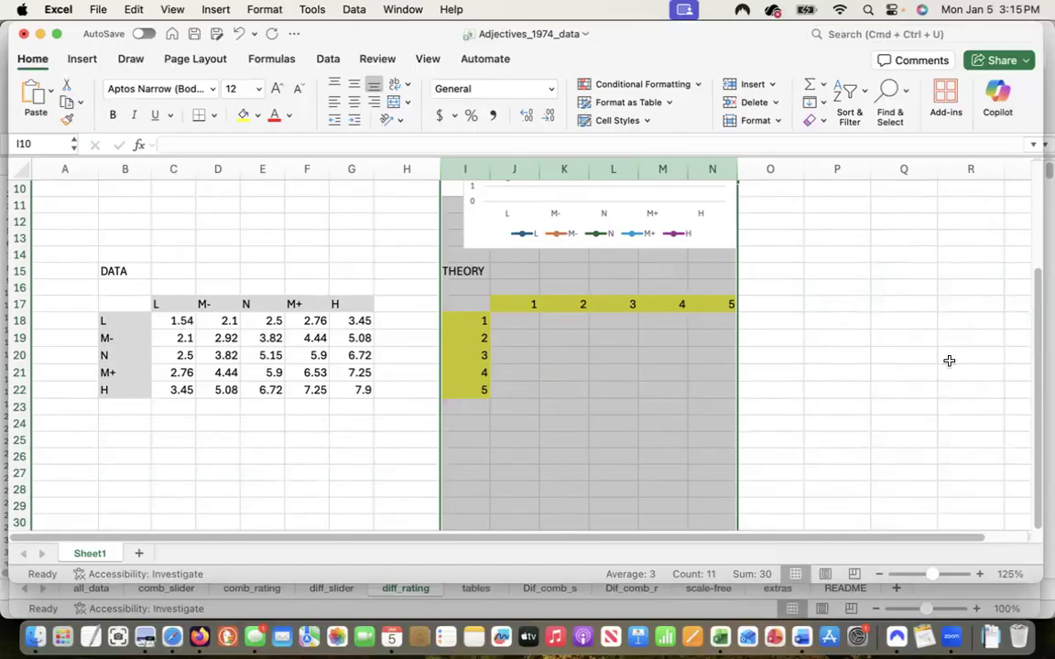
Step: Assign the range name row_ to the yellow row values in I18:I22
drag(1037, 302, 1043, 333)
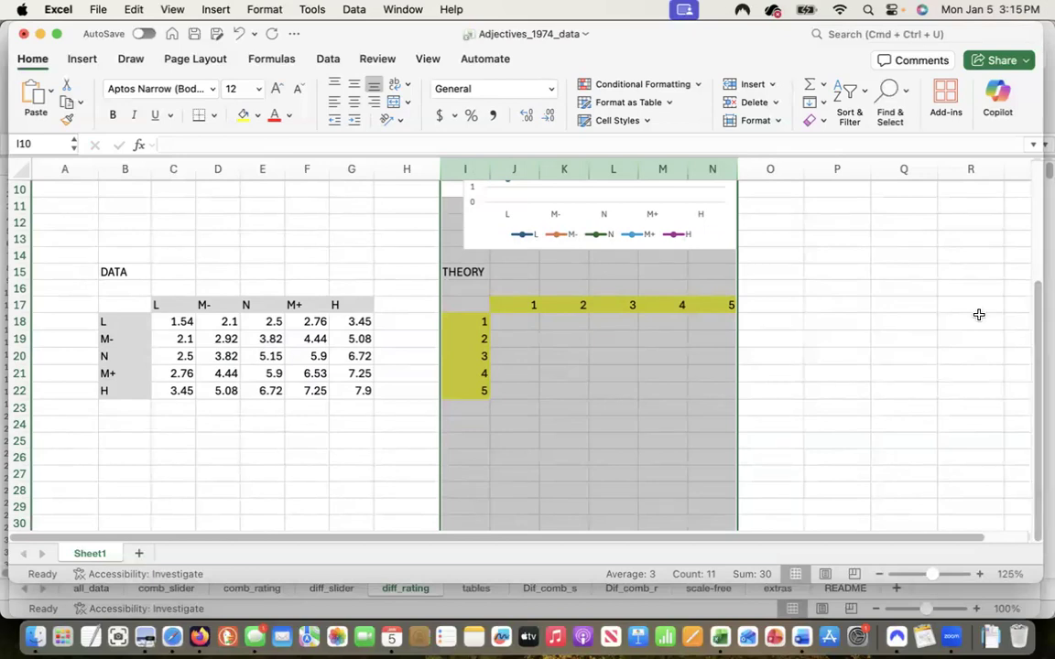
drag(466, 322, 468, 391)
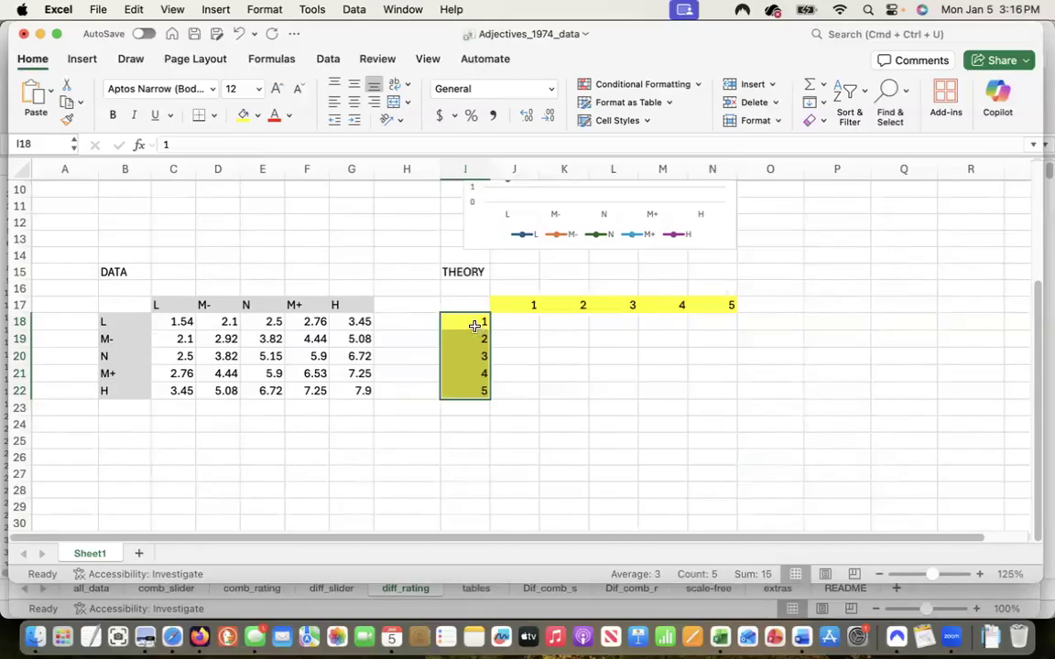
drag(472, 322, 474, 392)
click(44, 143)
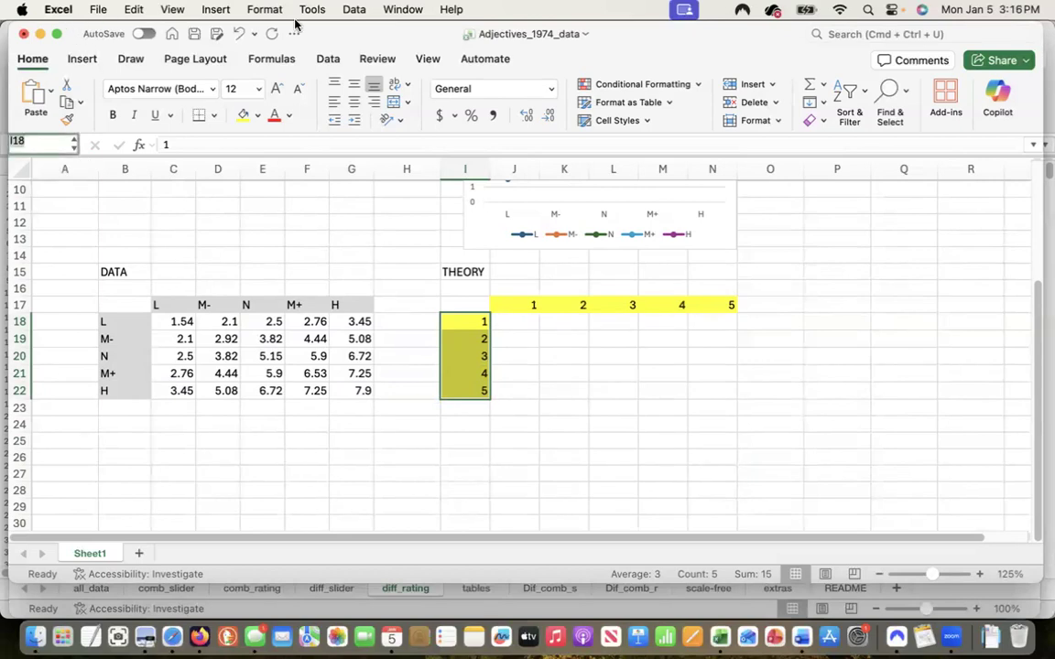
drag(323, 33, 410, 34)
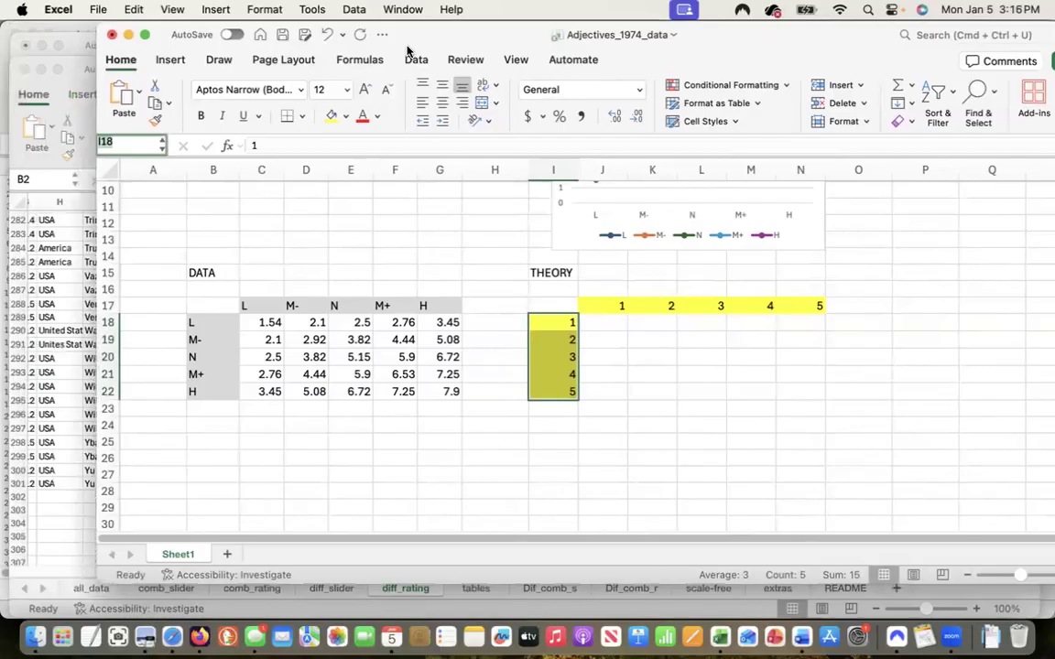
drag(568, 320, 569, 392)
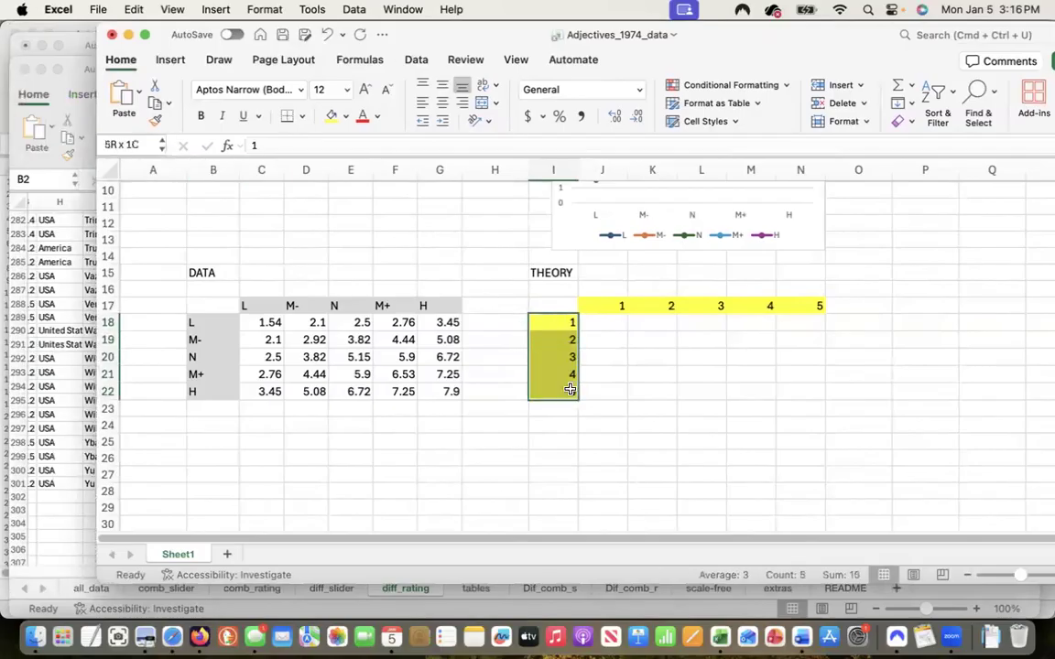
click(128, 146)
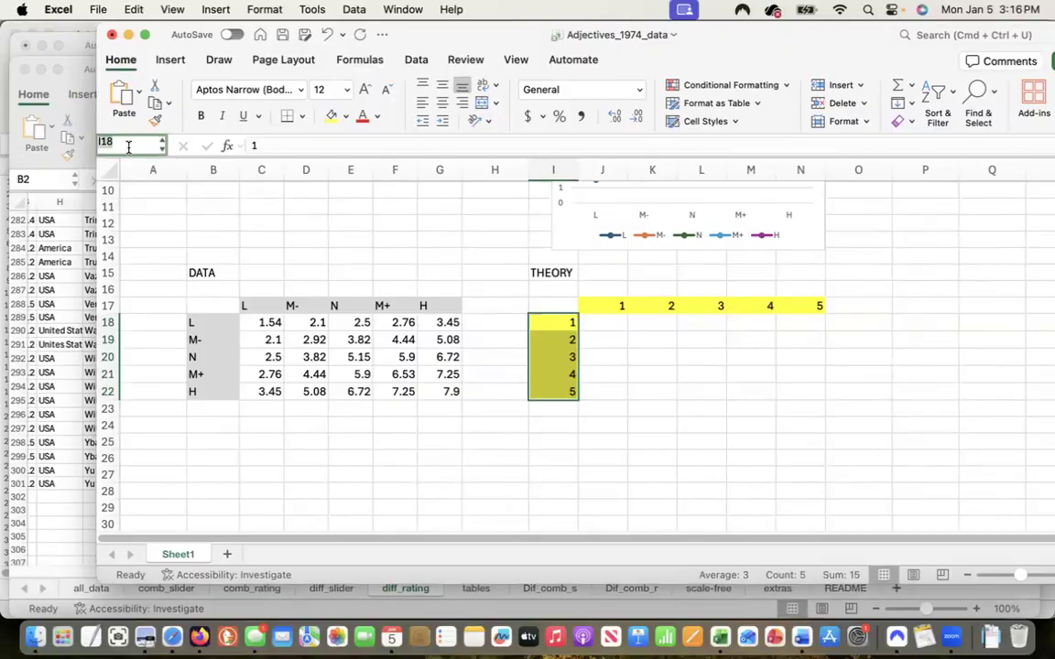
text(t)
key(Return)
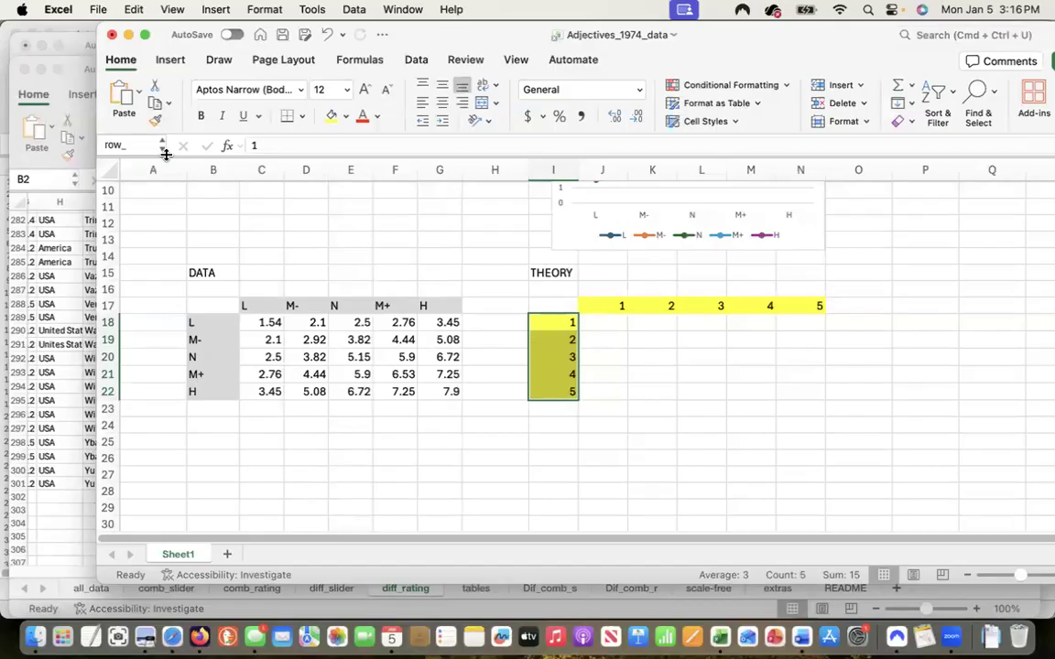
Step: Assign the range name col_ to the yellow column values in J17:N17
drag(602, 303, 813, 306)
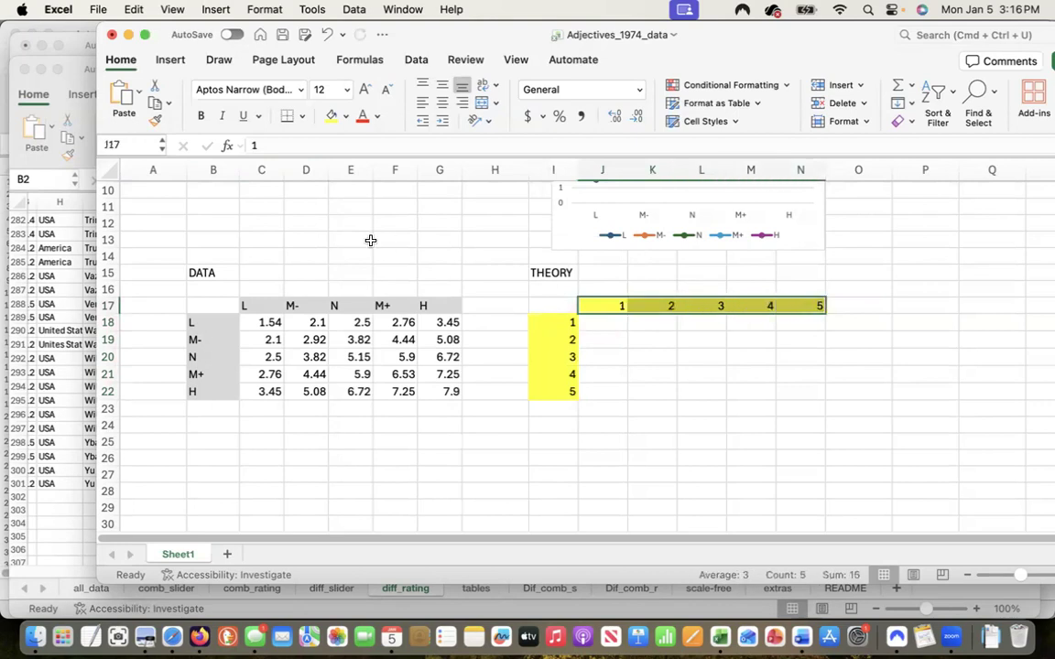
click(127, 142)
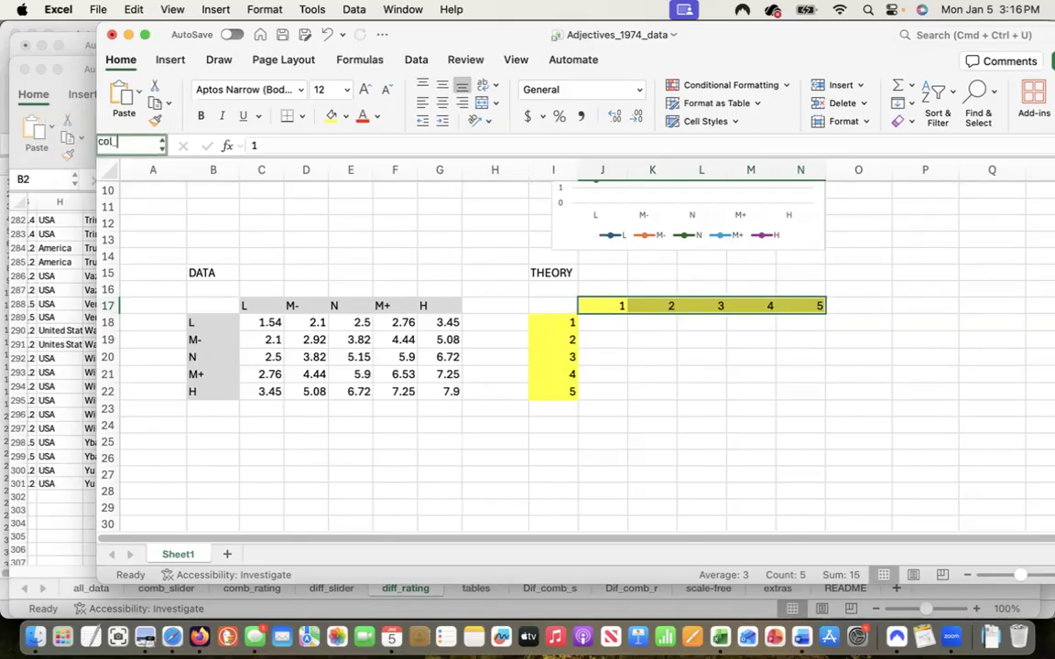
key(Return)
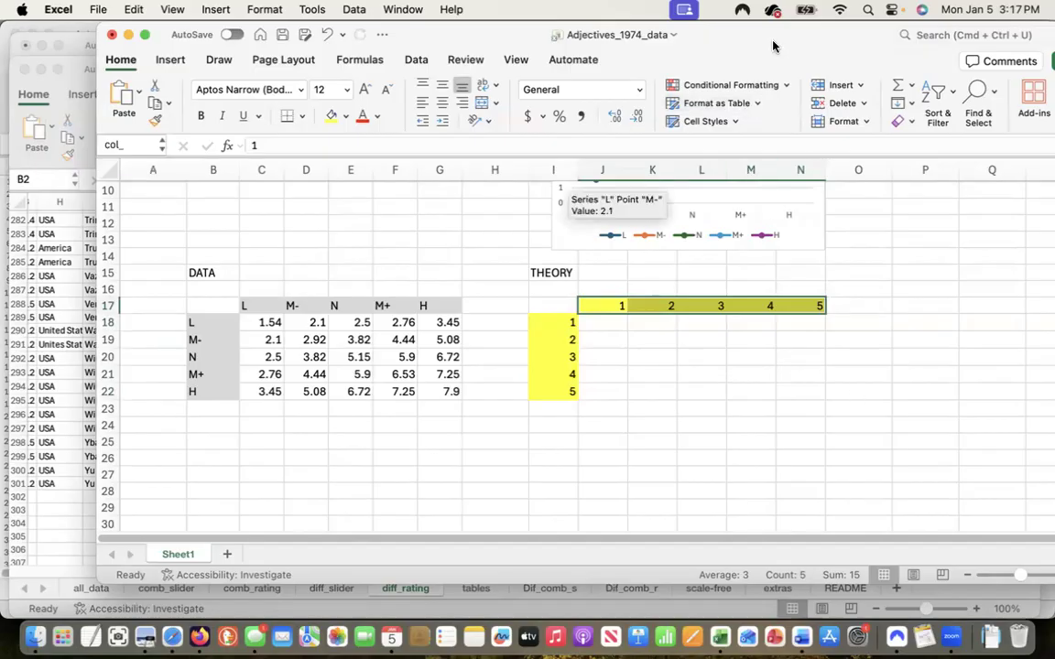
Step: Enter the formula =row_+col_ in J18 to fill the theory table from the named row and column values
drag(776, 32, 669, 26)
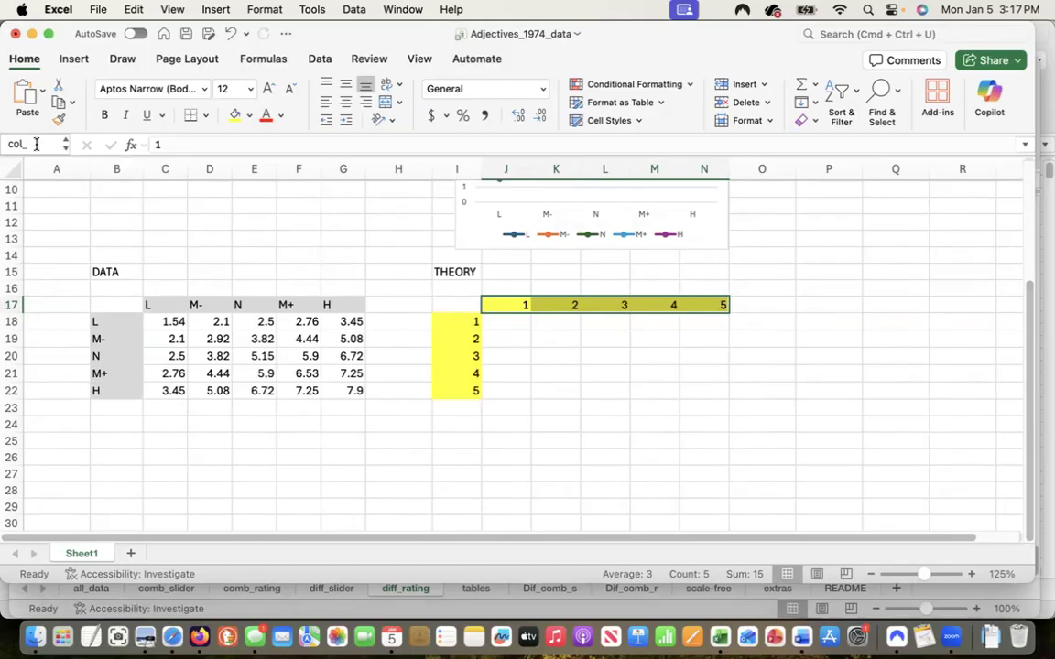
click(508, 321)
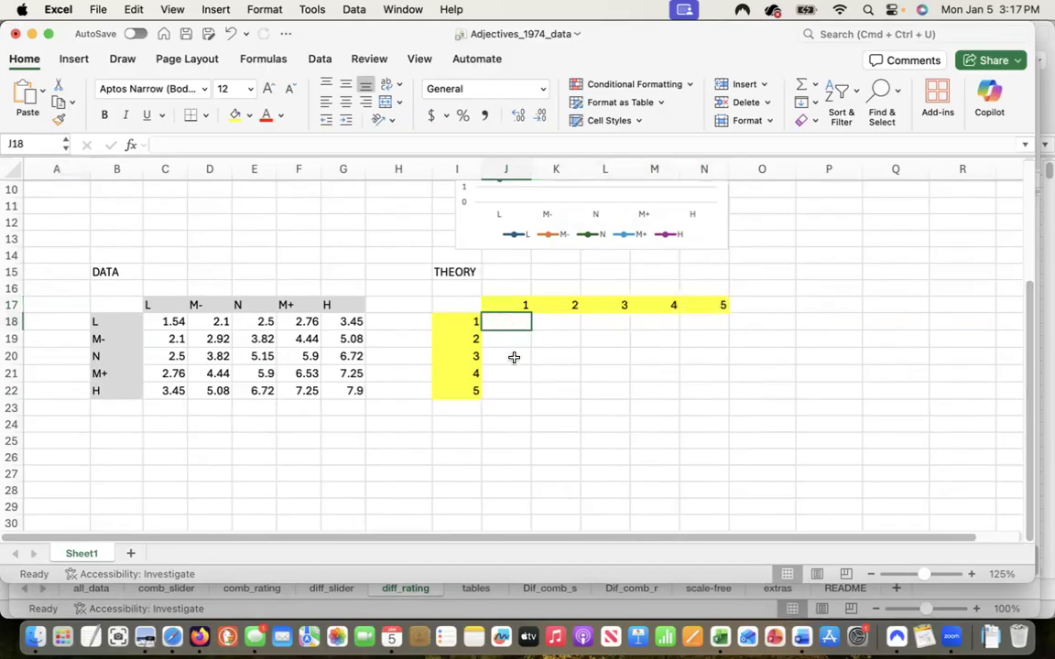
text(=row)
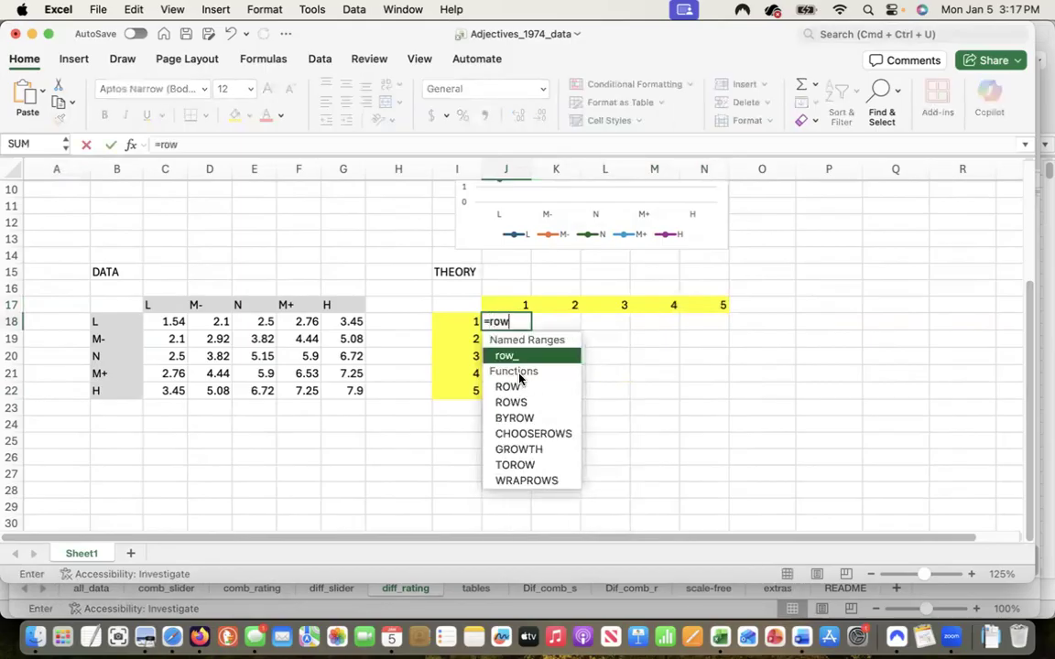
text(_+)
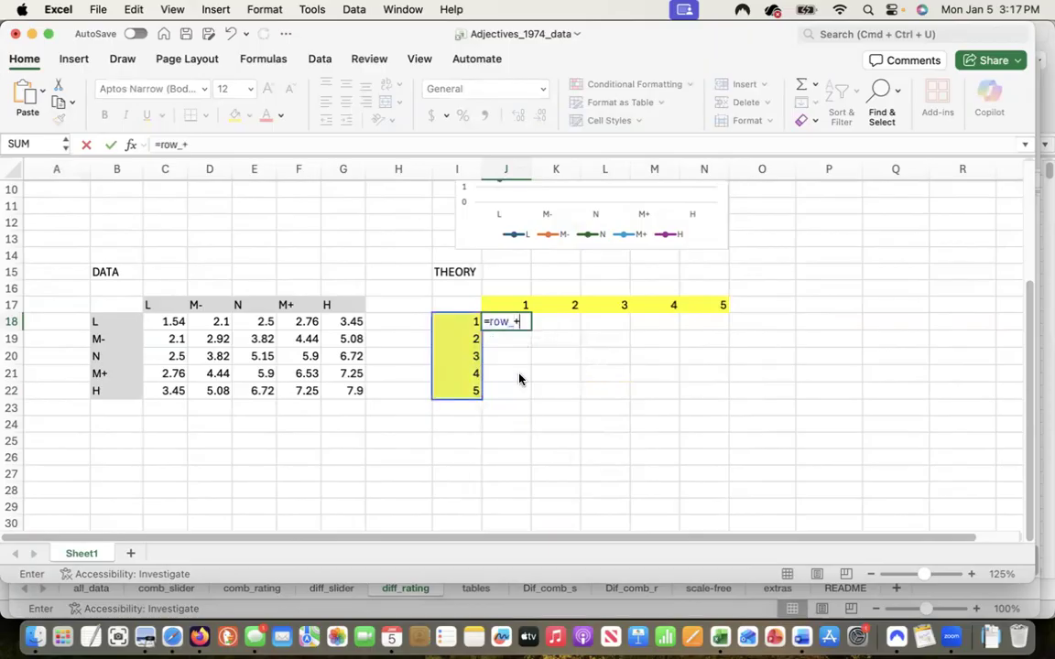
text(col)
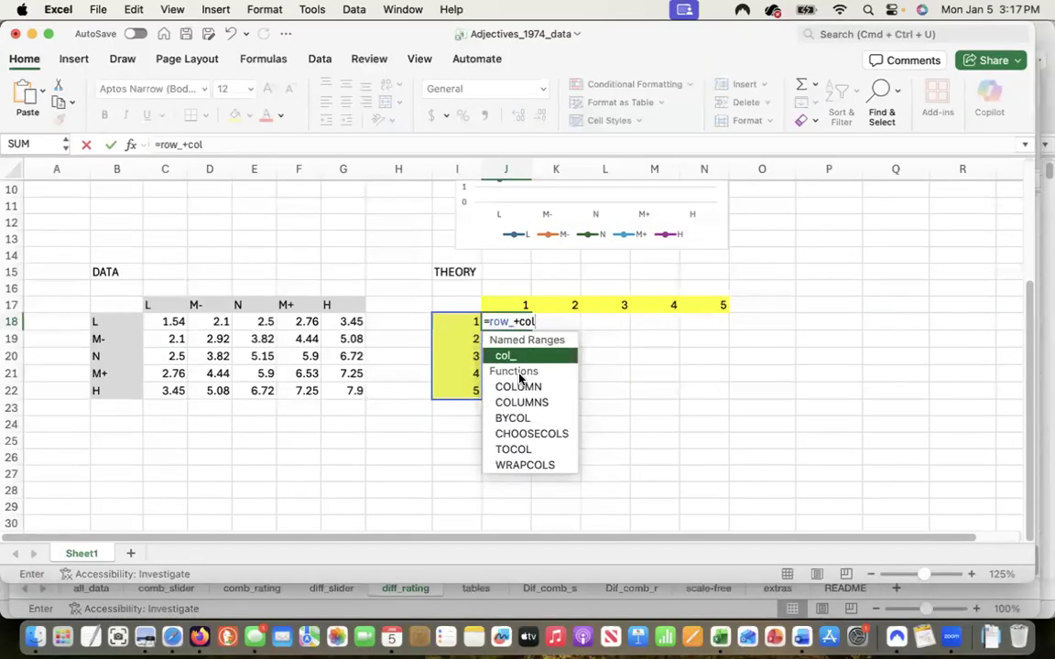
text(_)
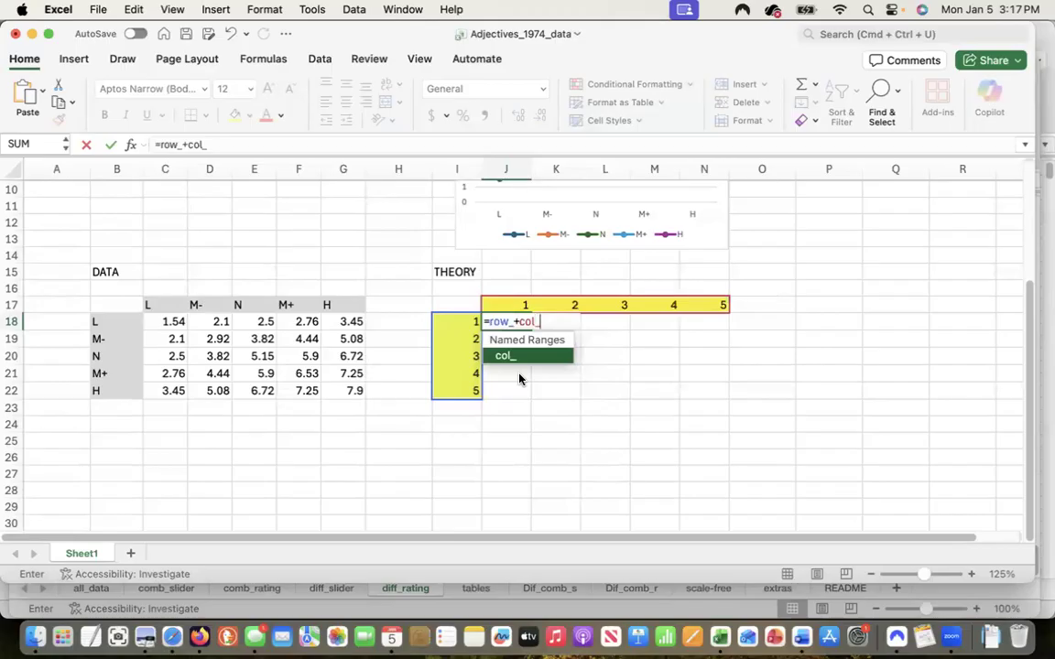
key(Return)
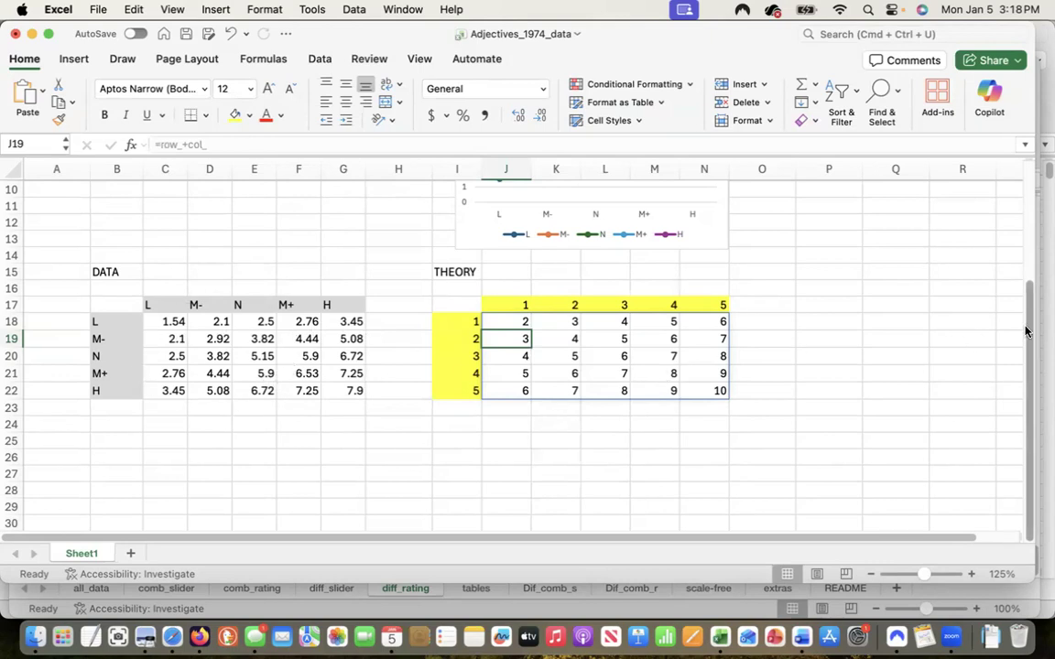
Step: Enter the heading "RANKS of DATA" in cell B25 below the data table
click(110, 439)
text(RA)
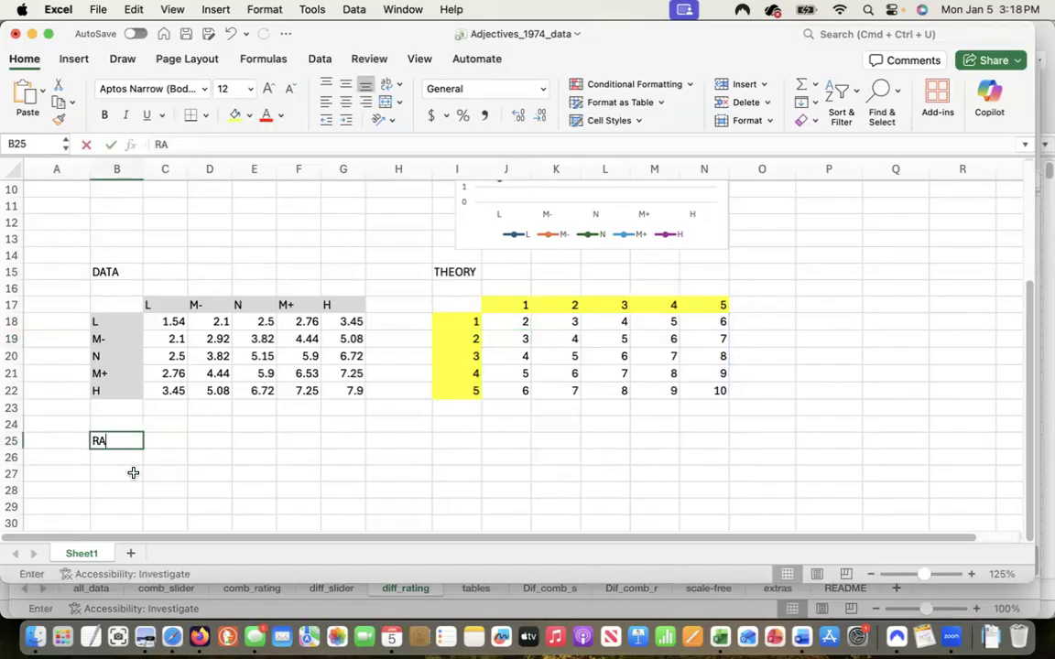
text(NK of DAT)
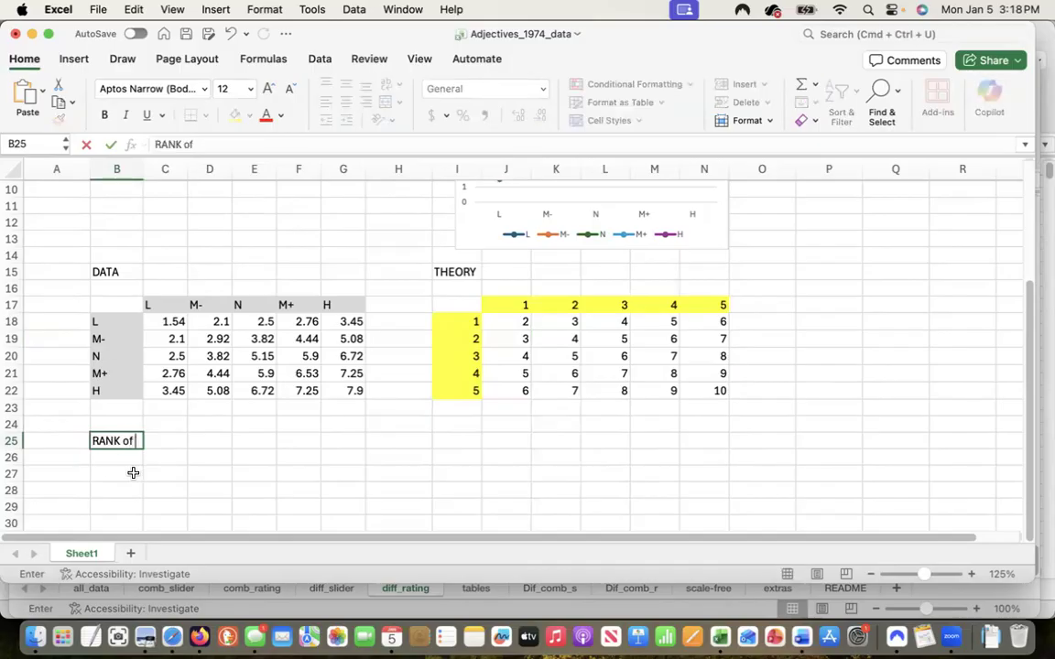
key(BackSpace)
key(BackSpace)
key(BackSpace)
key(BackSpace)
key(BackSpace)
key(BackSpace)
key(BackSpace)
text(S of DATA)
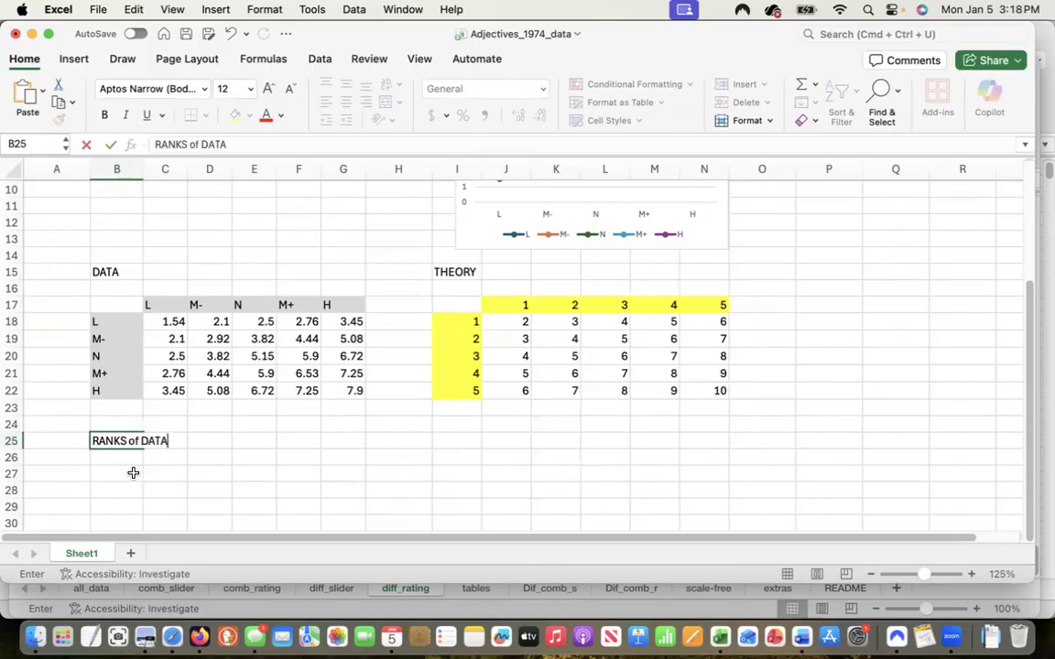
key(Return)
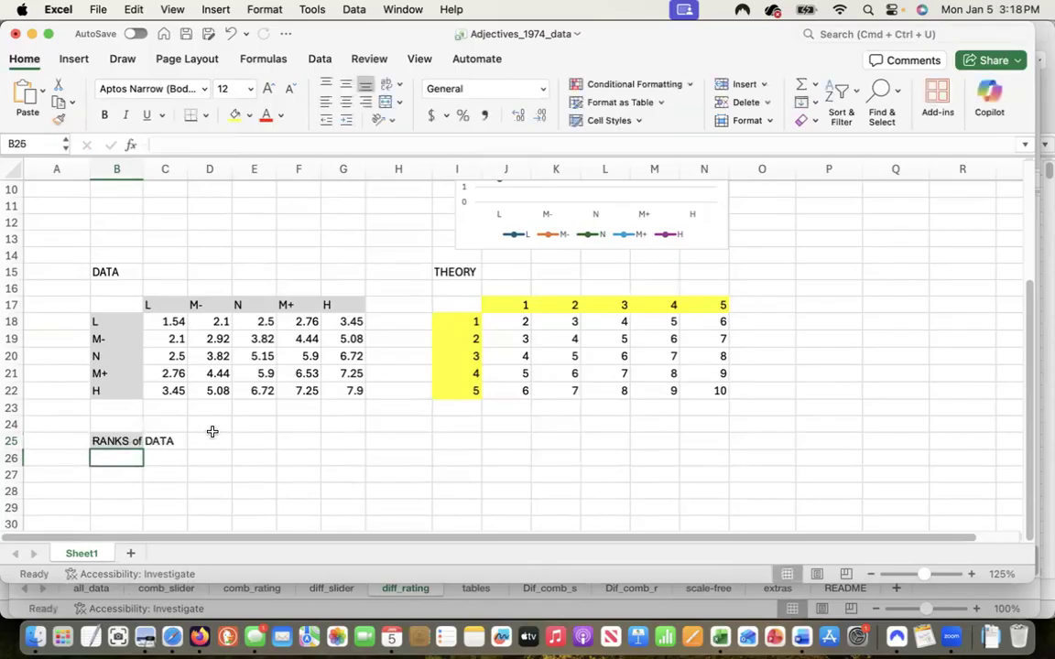
Step: Copy the data table's row labels L through H from B18:B22 to B27:B31
drag(110, 322, 109, 388)
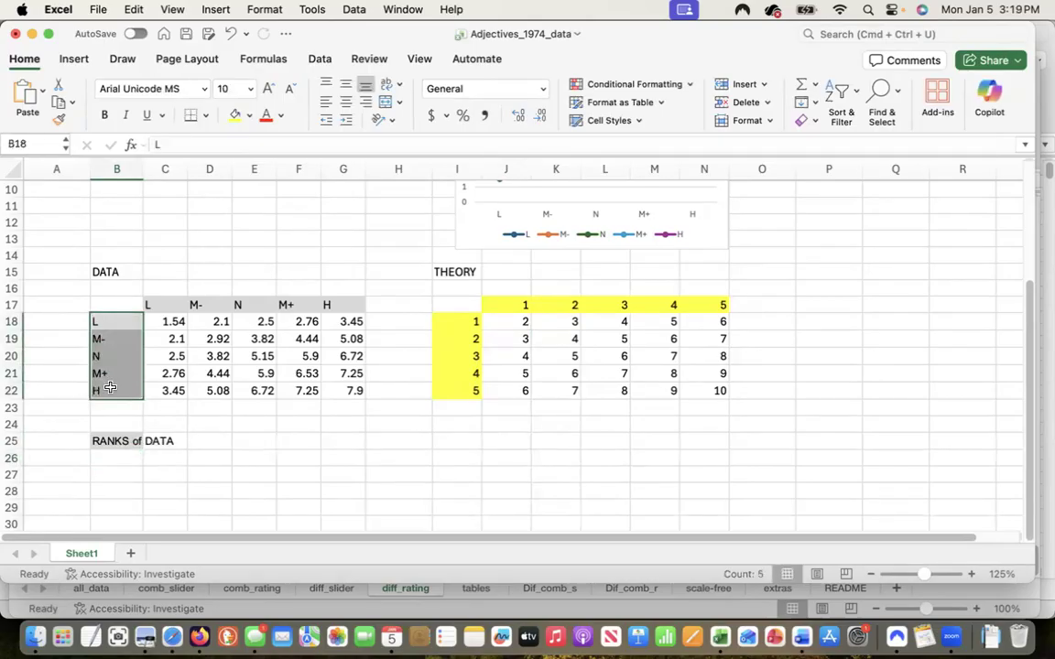
key(super+c)
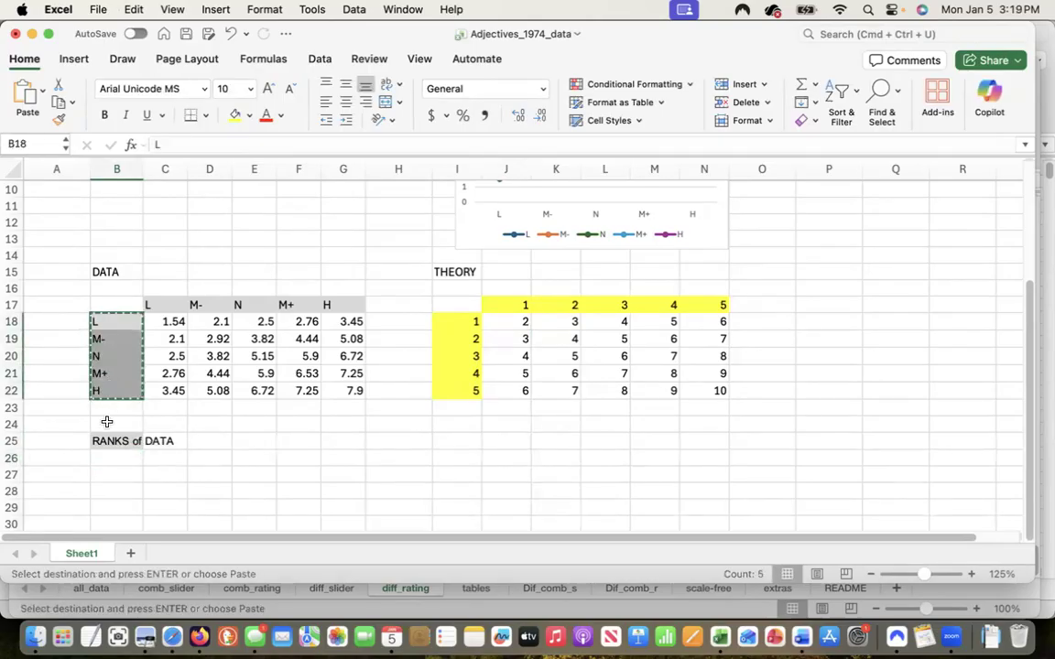
click(116, 468)
key(super+v)
Step: Copy the data table's column labels from C17:G17 to C26:G26 above the ranks area
drag(149, 305, 332, 305)
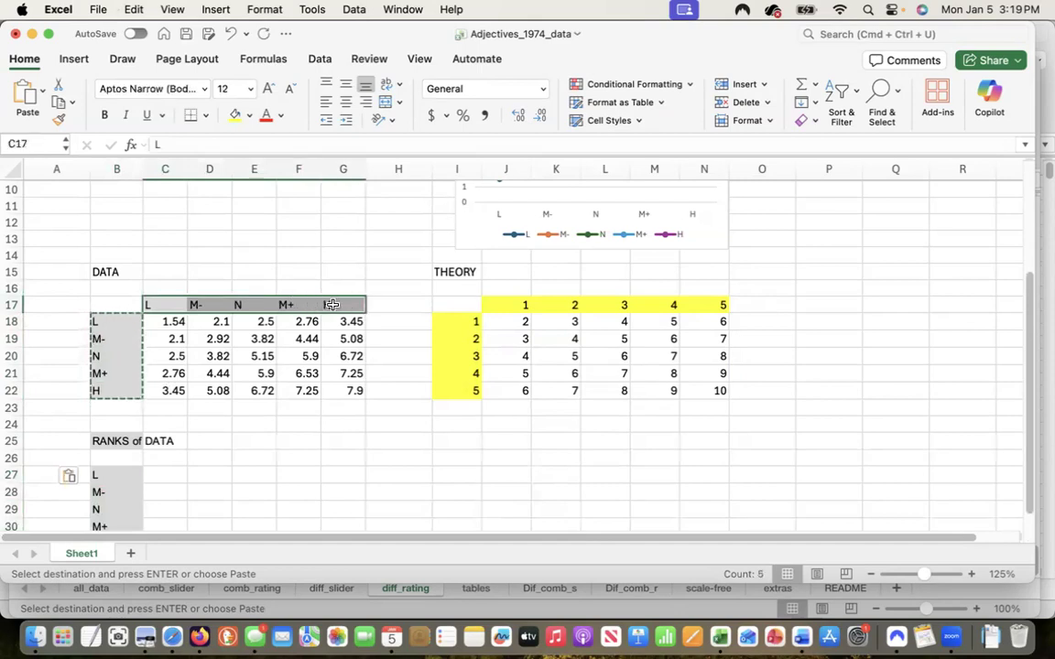
key(super+c)
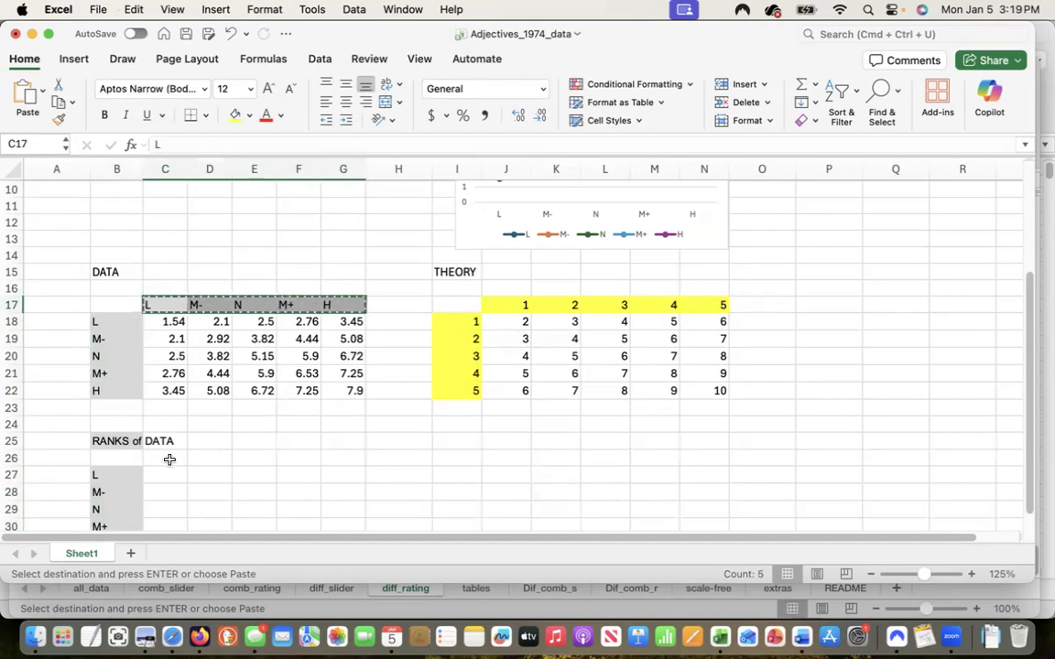
click(170, 460)
key(super+v)
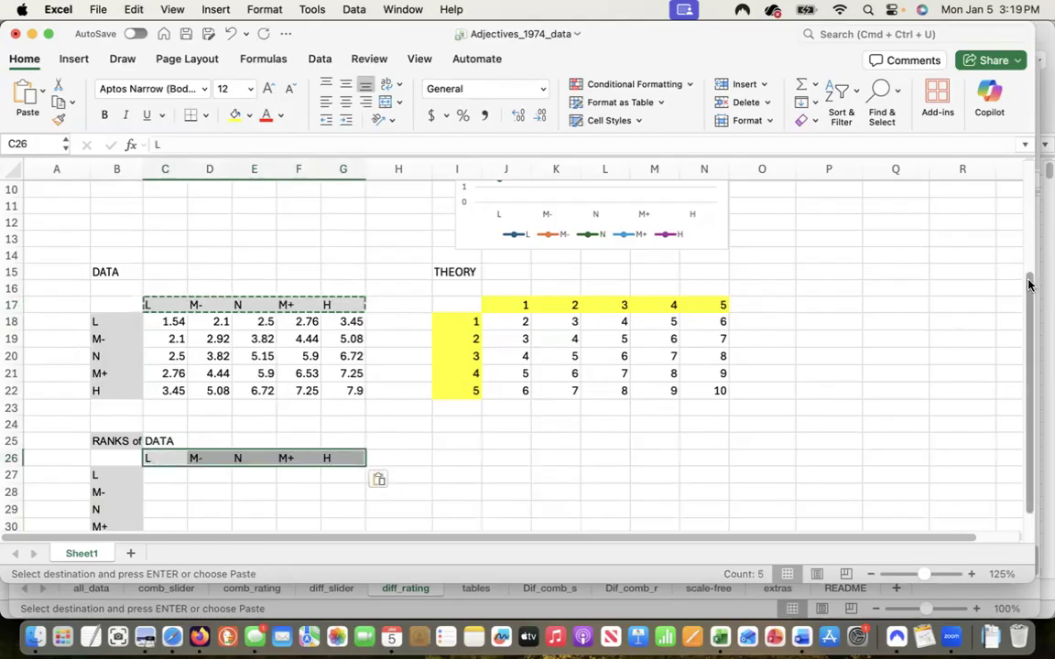
Step: Enter =RANK(C18,$C$18:$G$22,1) in C27 for ascending ranks and fill it across C27:G31
scroll(1029, 285, down, 2)
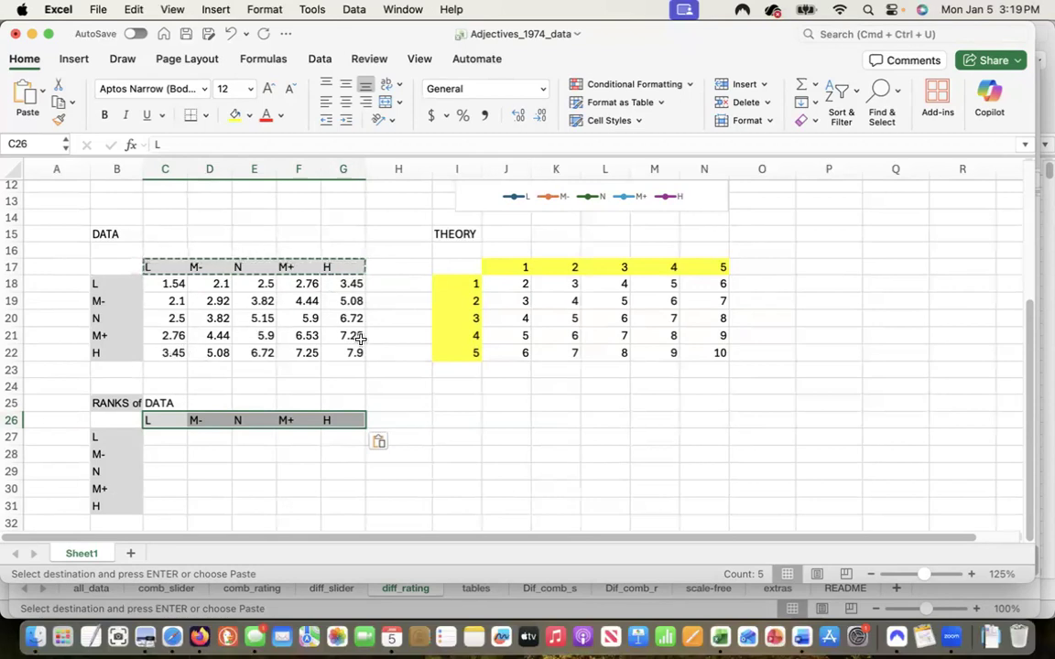
click(170, 438)
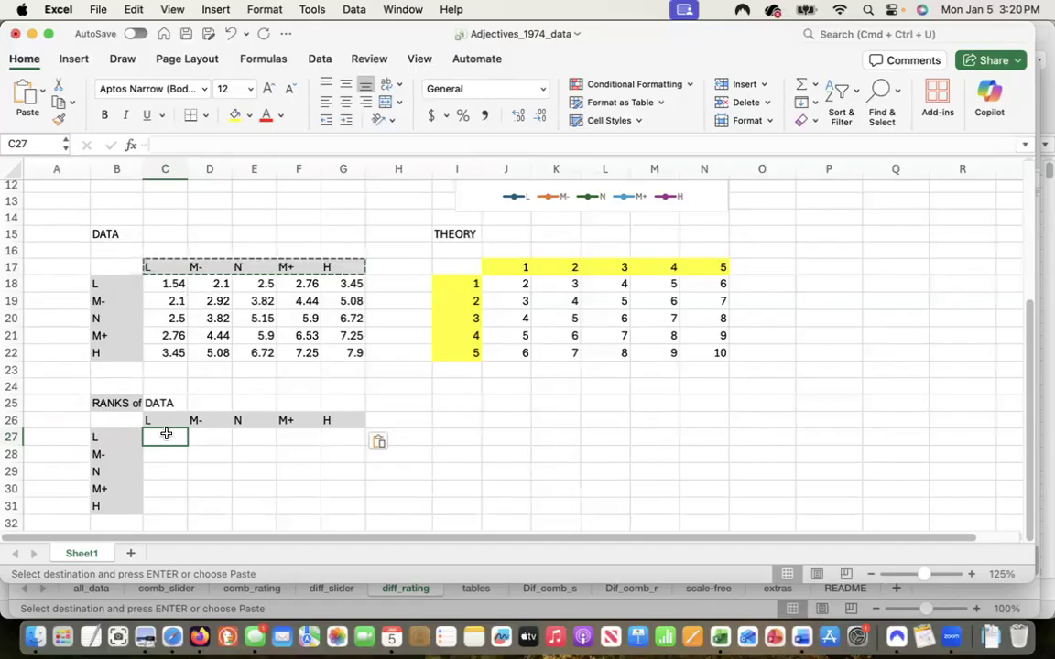
text(=)
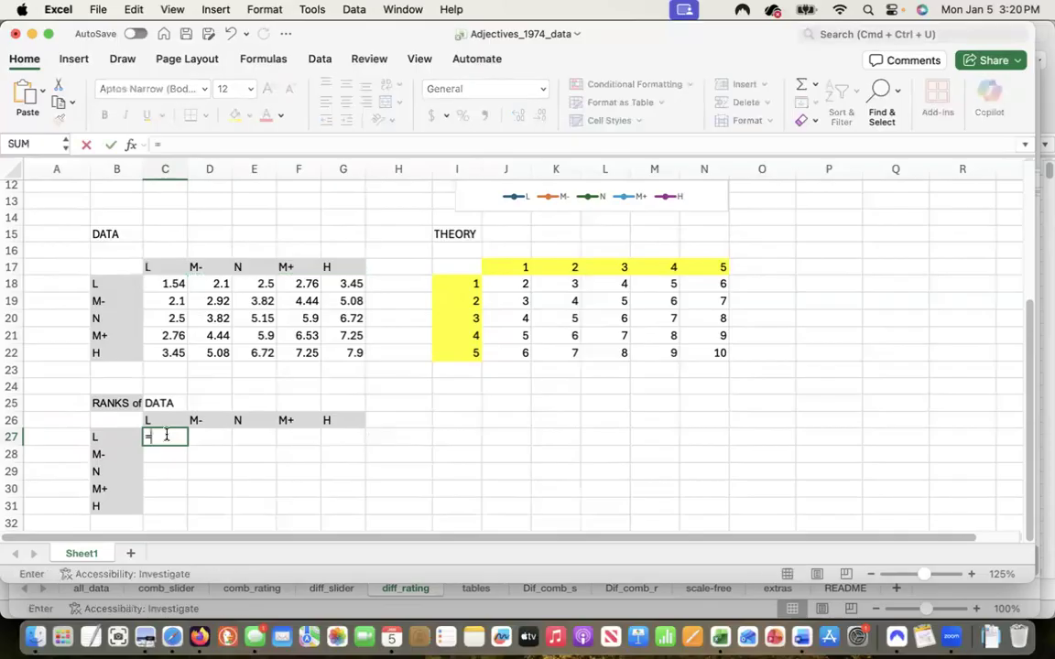
text(rank)
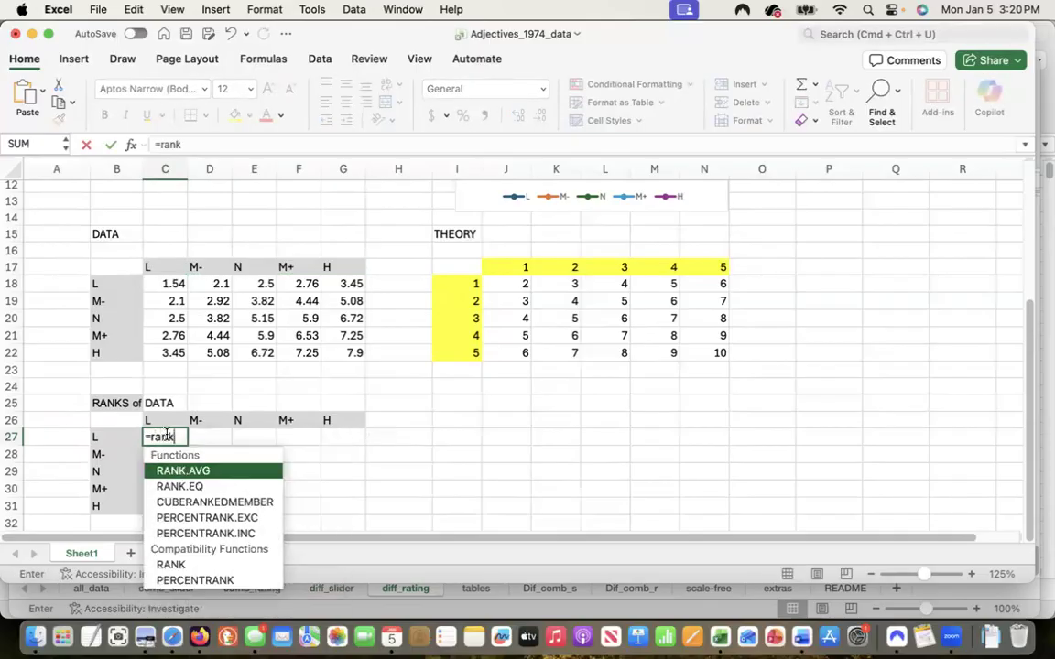
text(()
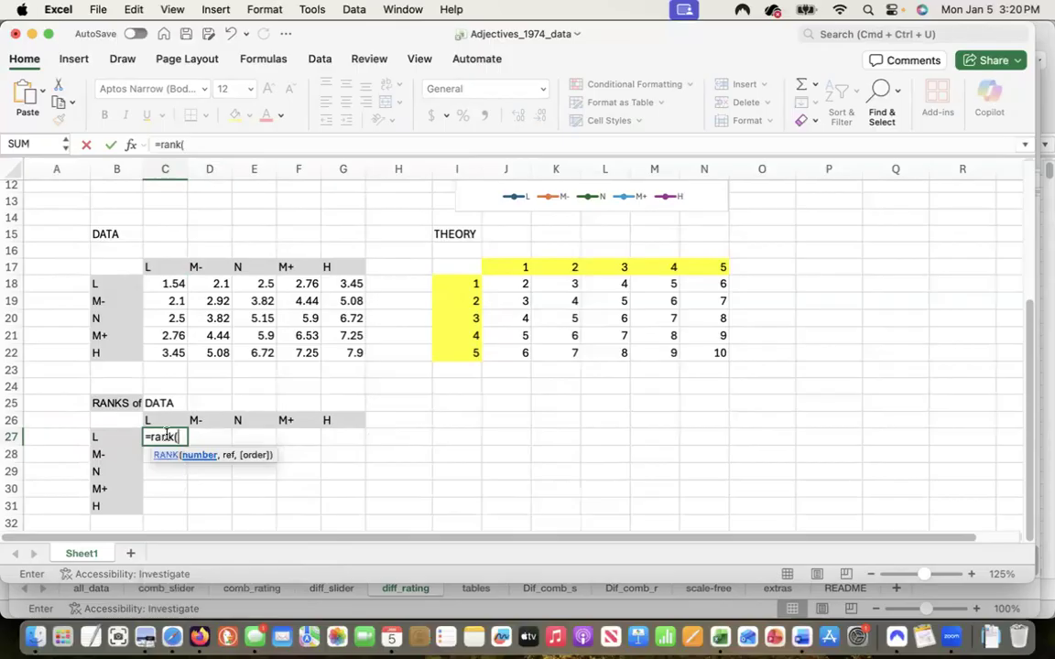
click(173, 286)
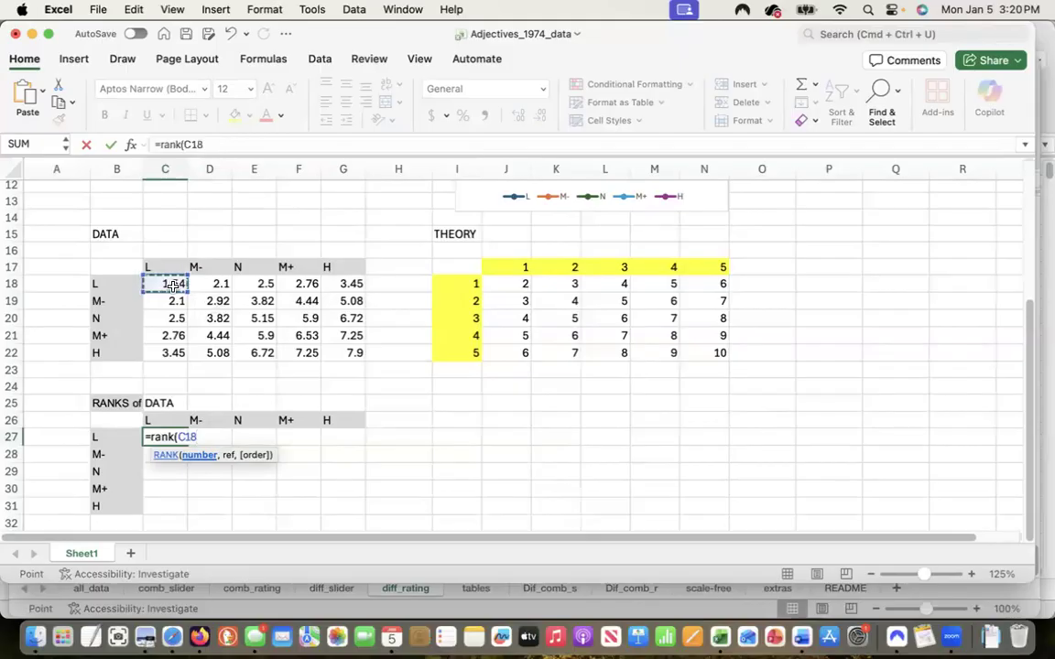
text(,)
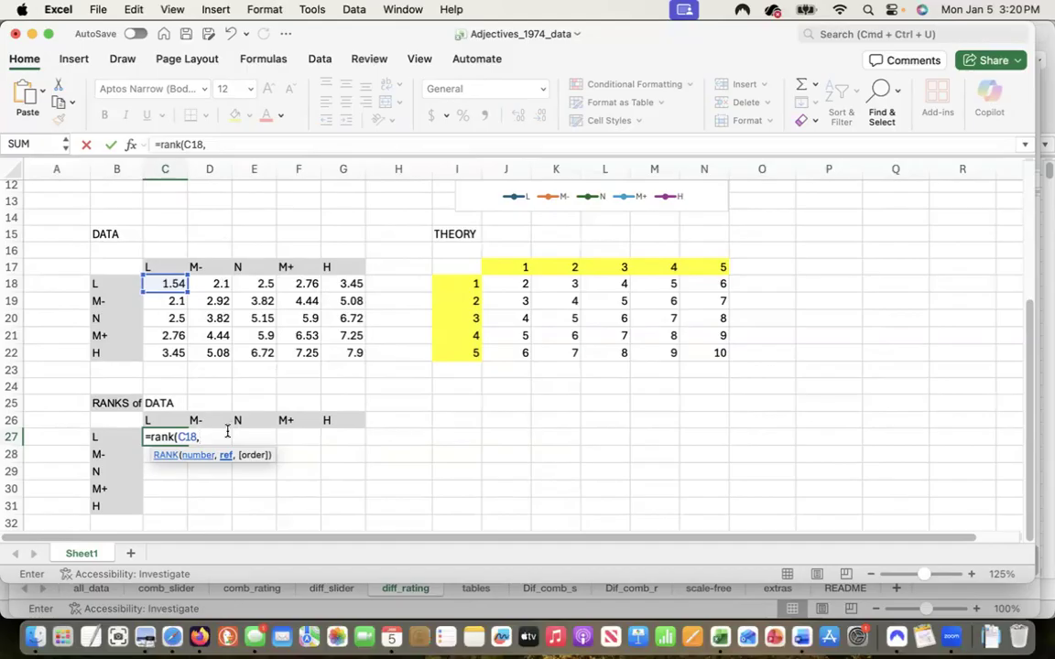
text($C$18:)
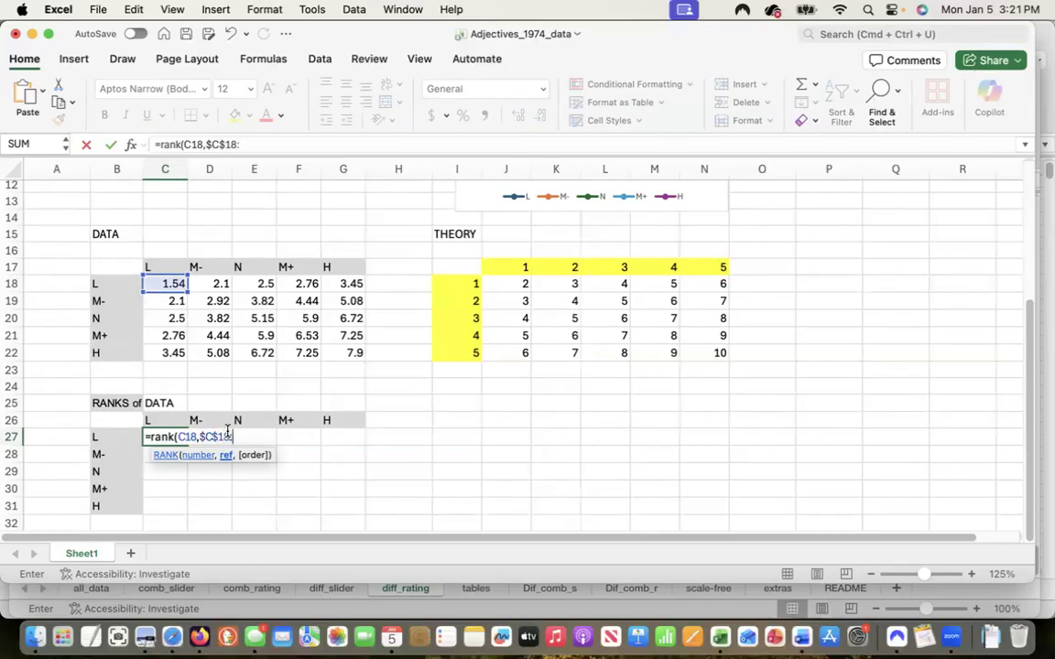
text($G$22)
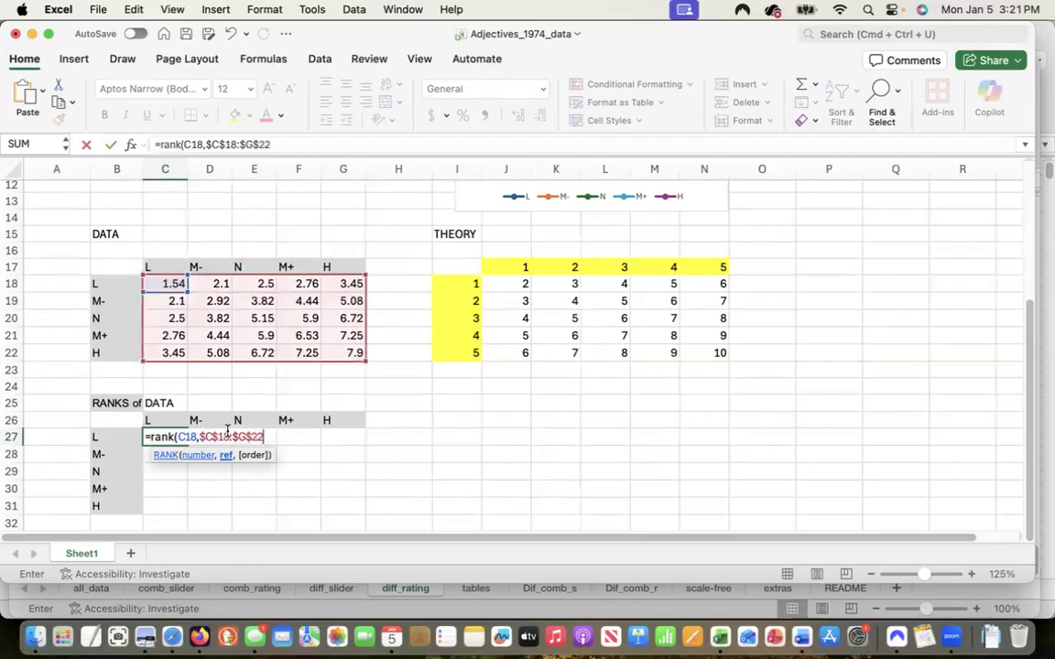
text(,)
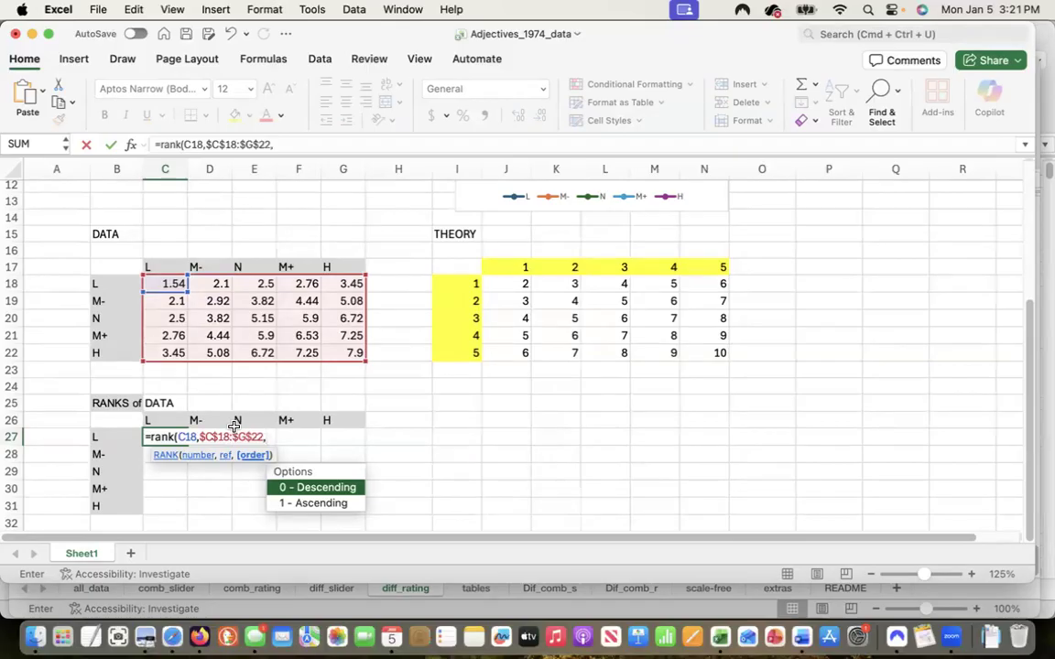
text(1)
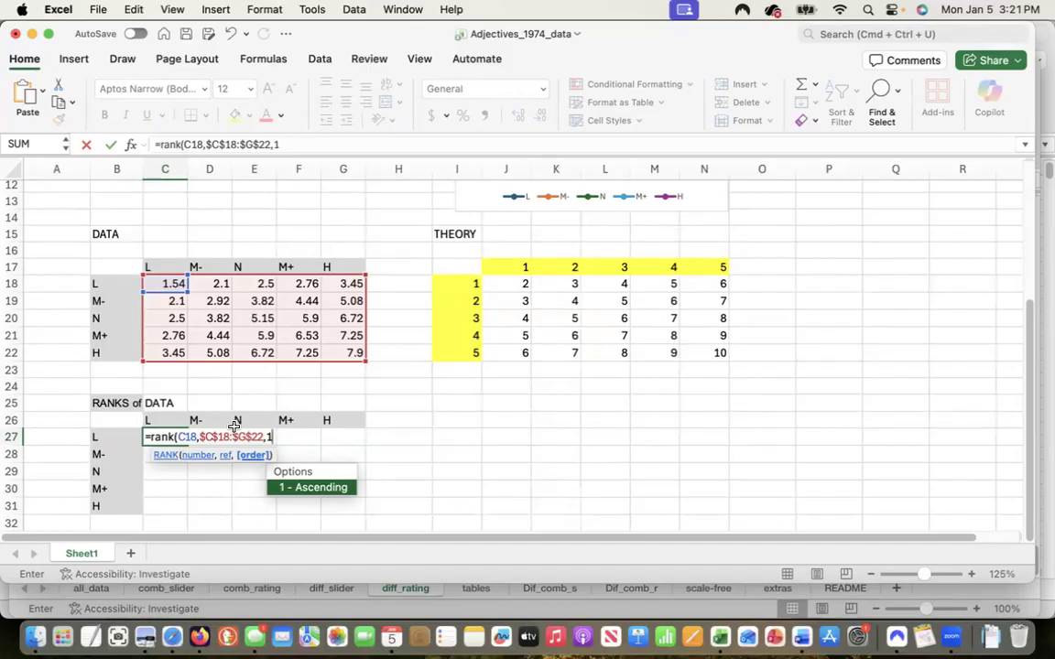
text())
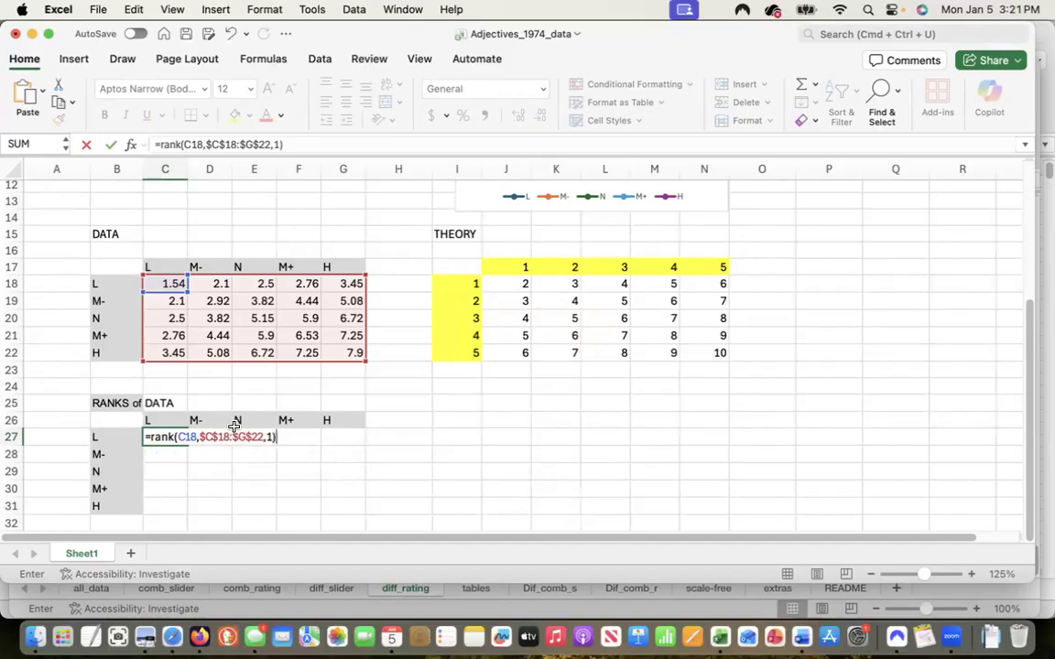
key(Return)
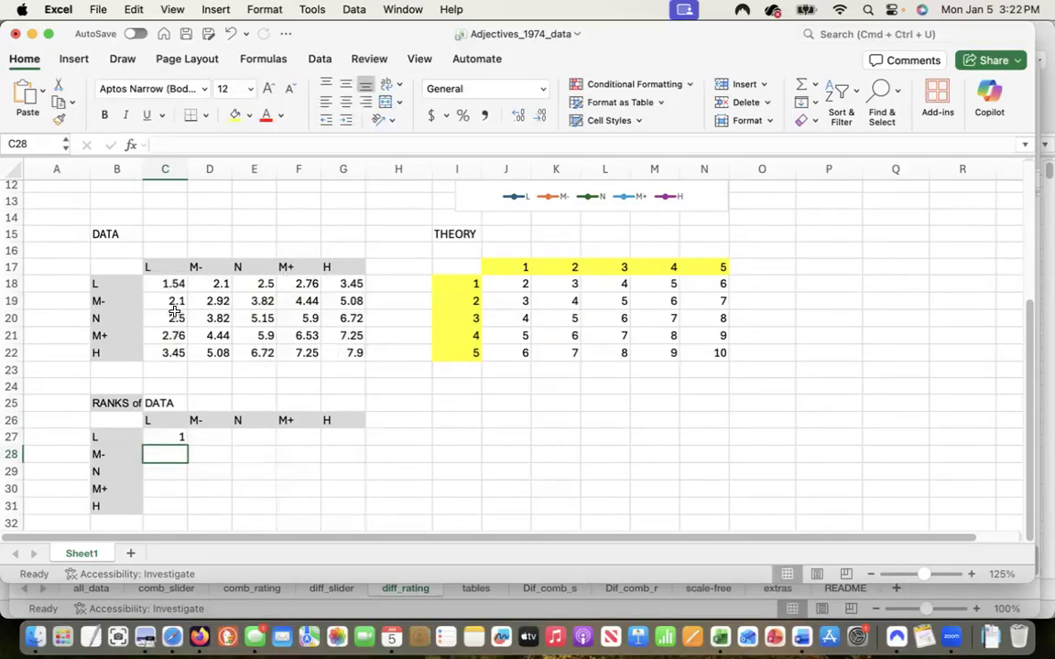
click(180, 442)
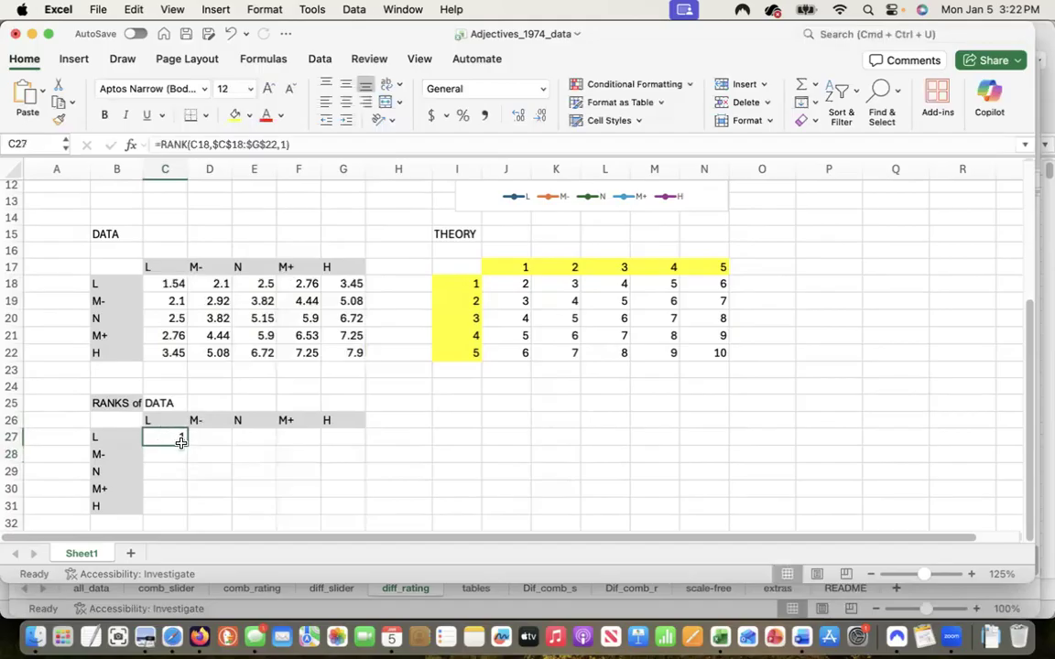
drag(185, 443, 349, 519)
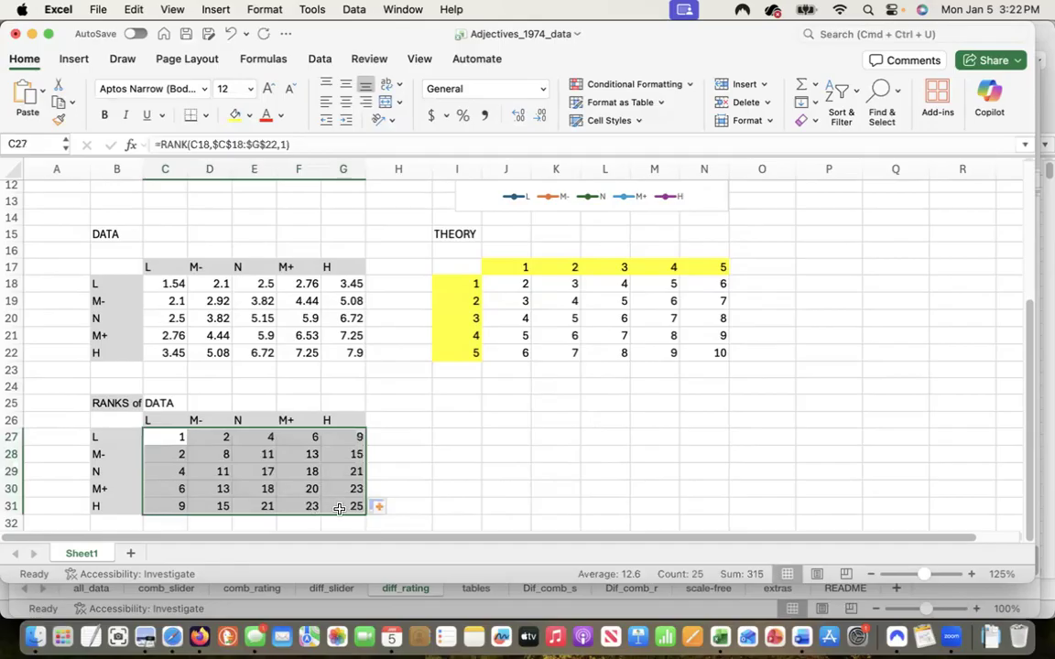
Step: Change the formula in C27 to =RANK.AVG(C18,$C$18:$G$22,1) so tied values get averaged ranks
click(173, 437)
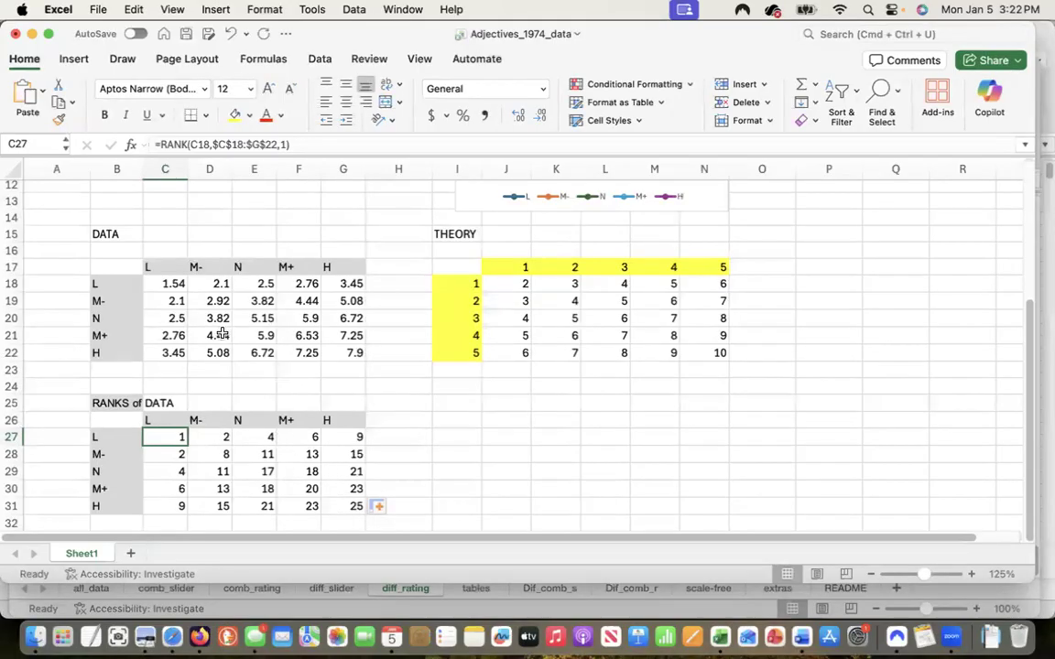
click(186, 144)
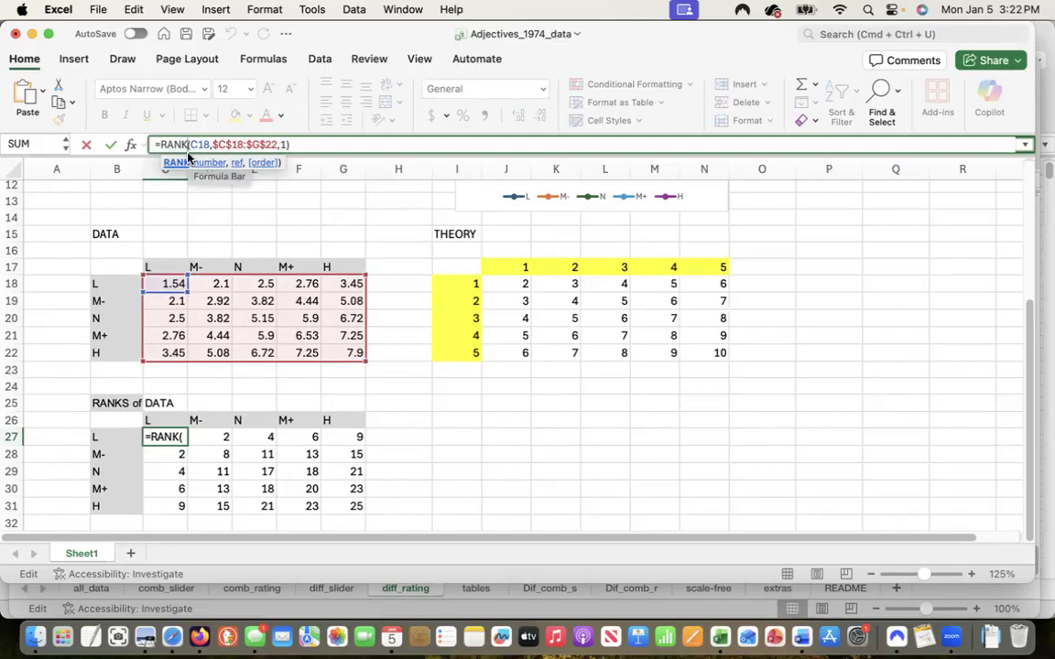
text(.A)
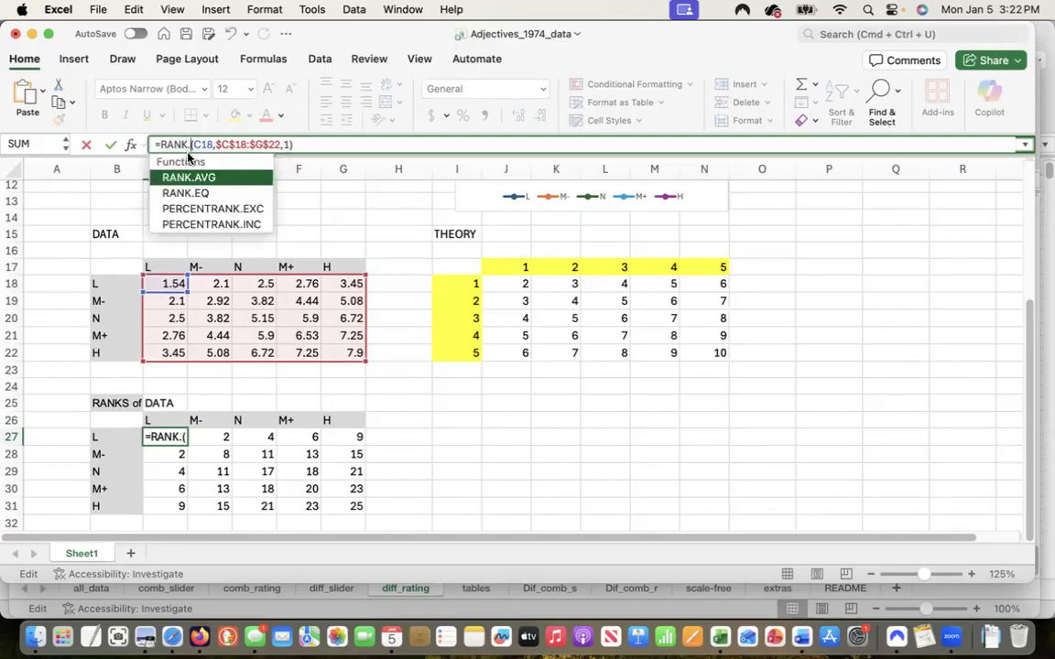
text(VG)
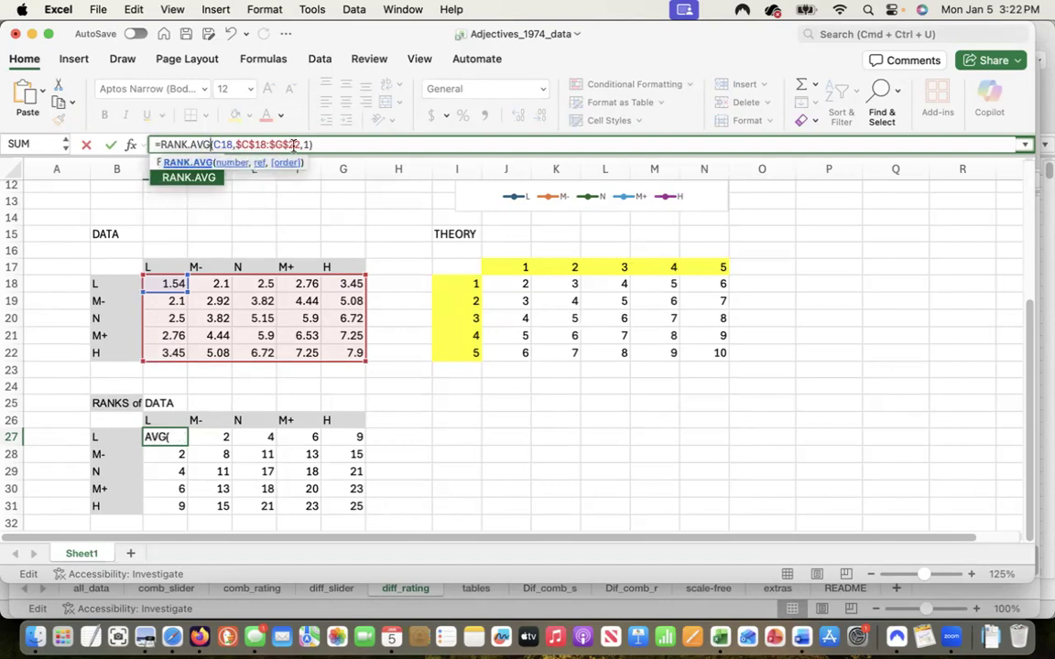
click(324, 142)
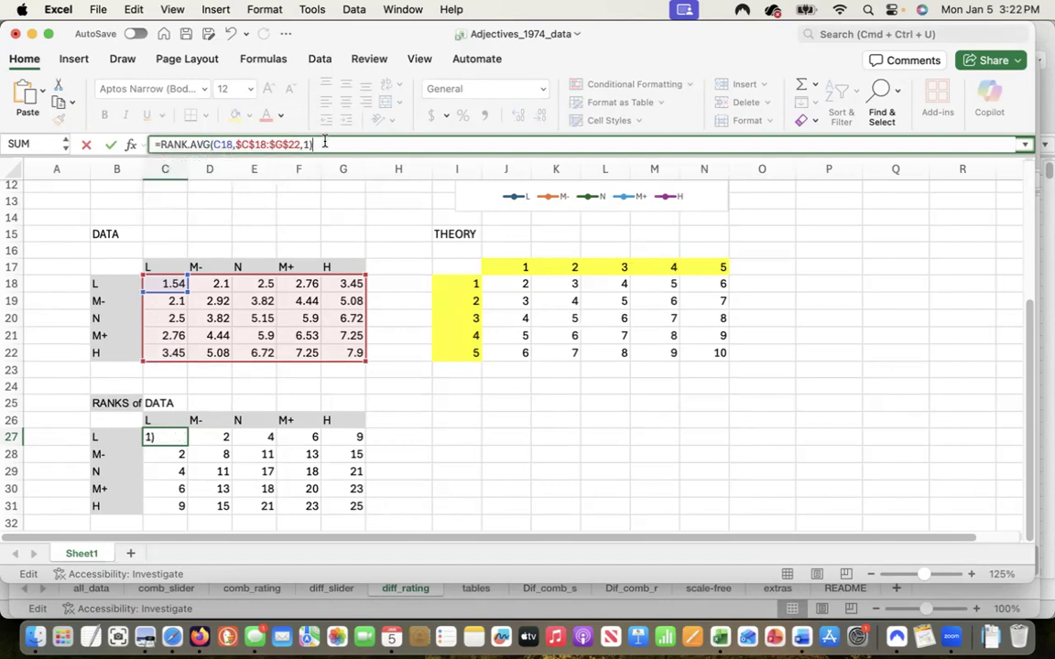
key(Return)
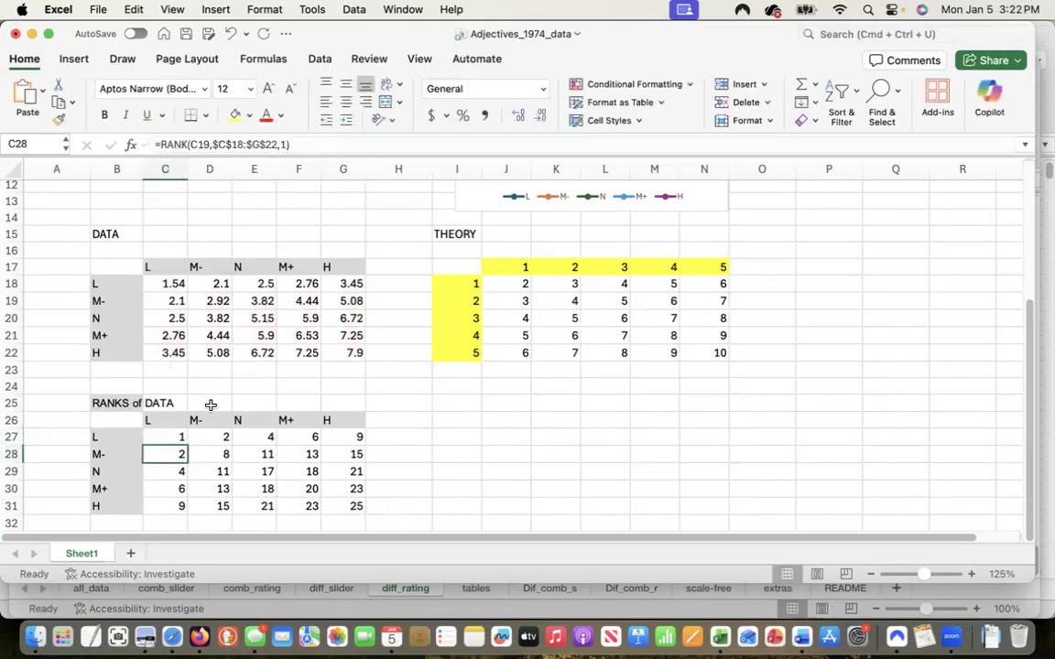
Step: Fill the RANK.AVG formula from C27 down and across the whole data ranks table, C27:G31
click(174, 438)
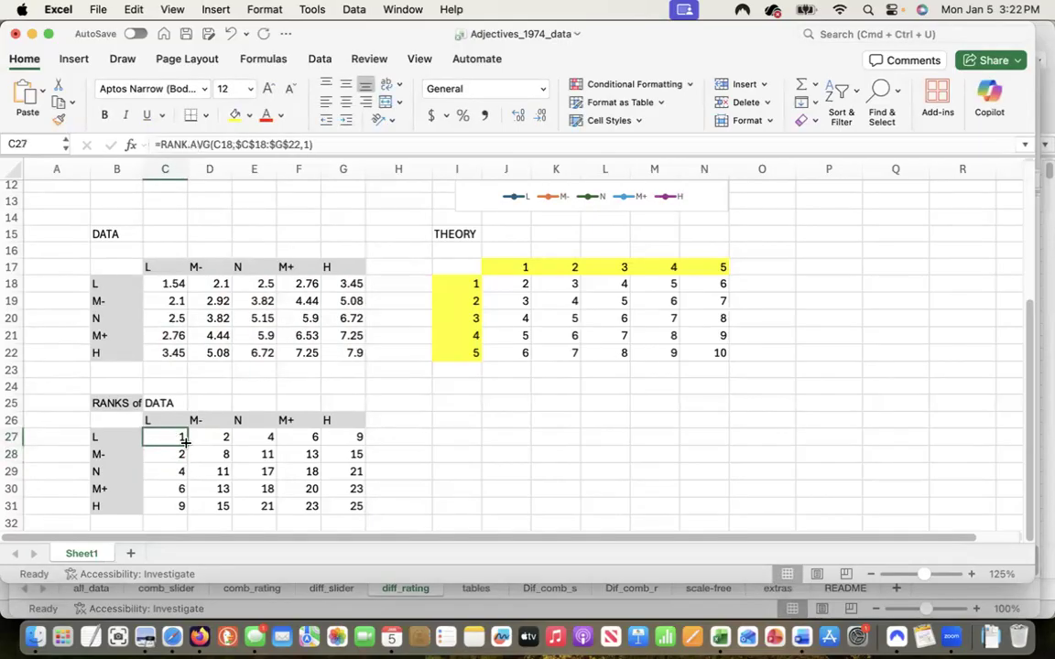
drag(185, 441, 186, 513)
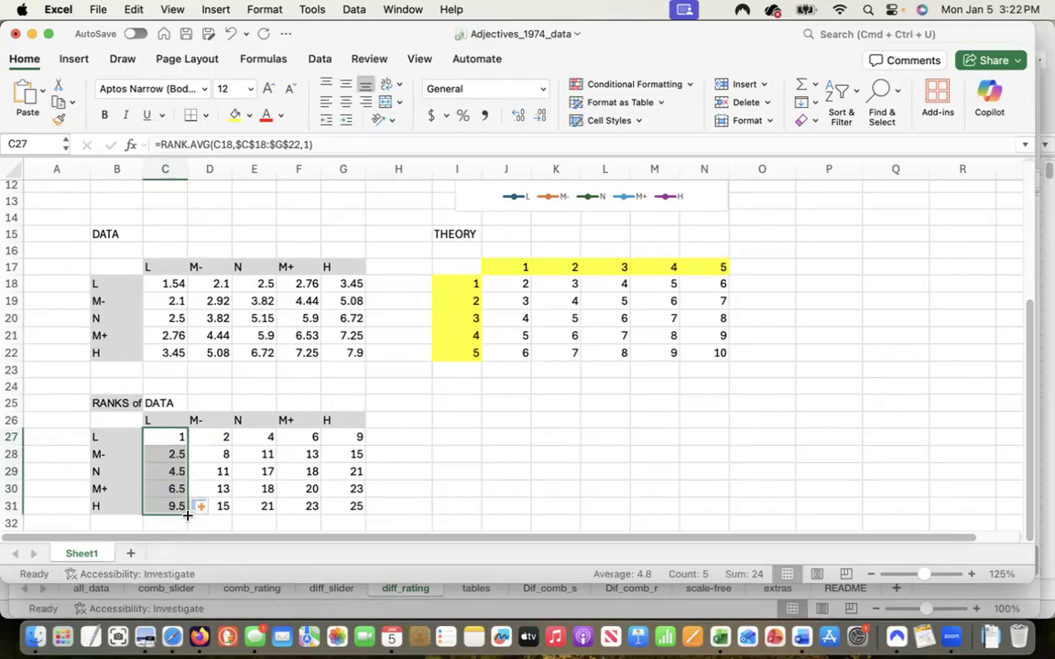
drag(188, 514, 361, 513)
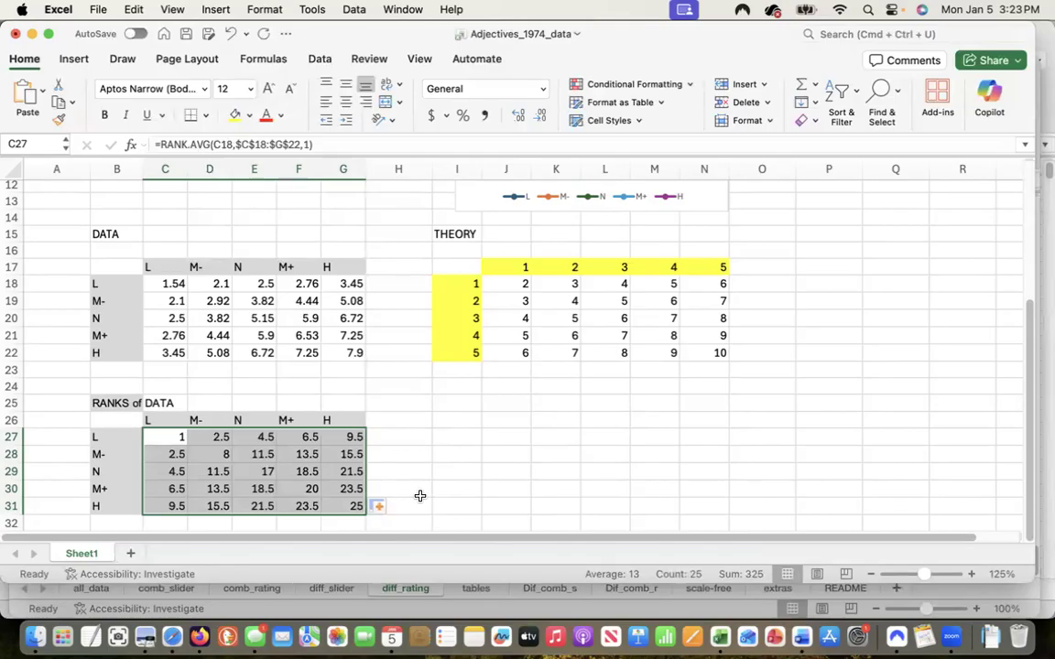
click(167, 436)
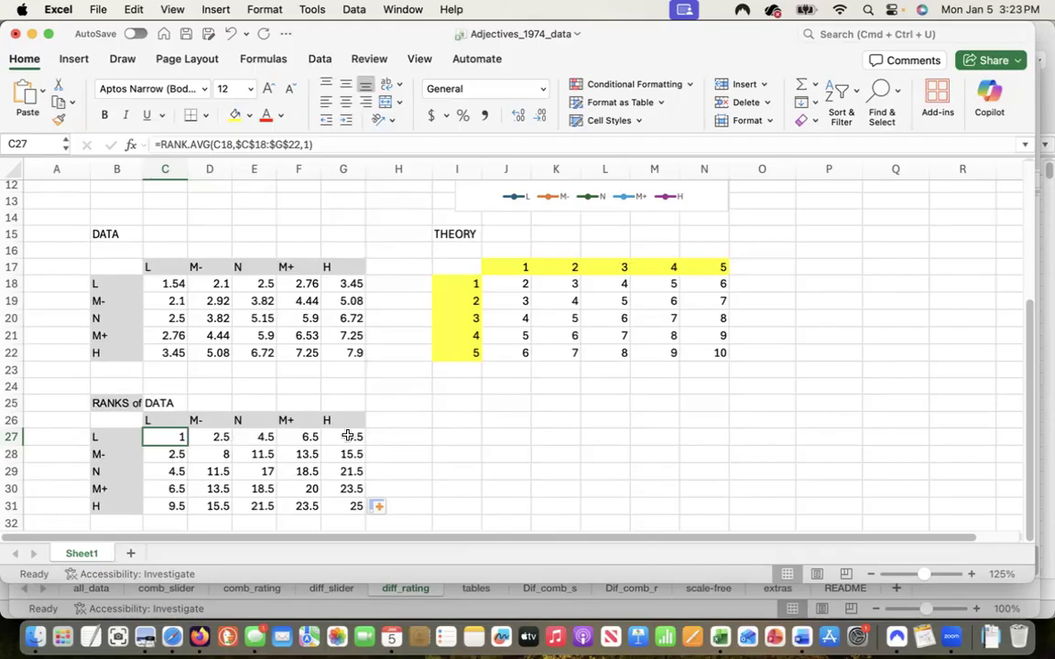
Step: Enter the heading "RANKS of THEORY" in cell I25 below the theory table
click(456, 404)
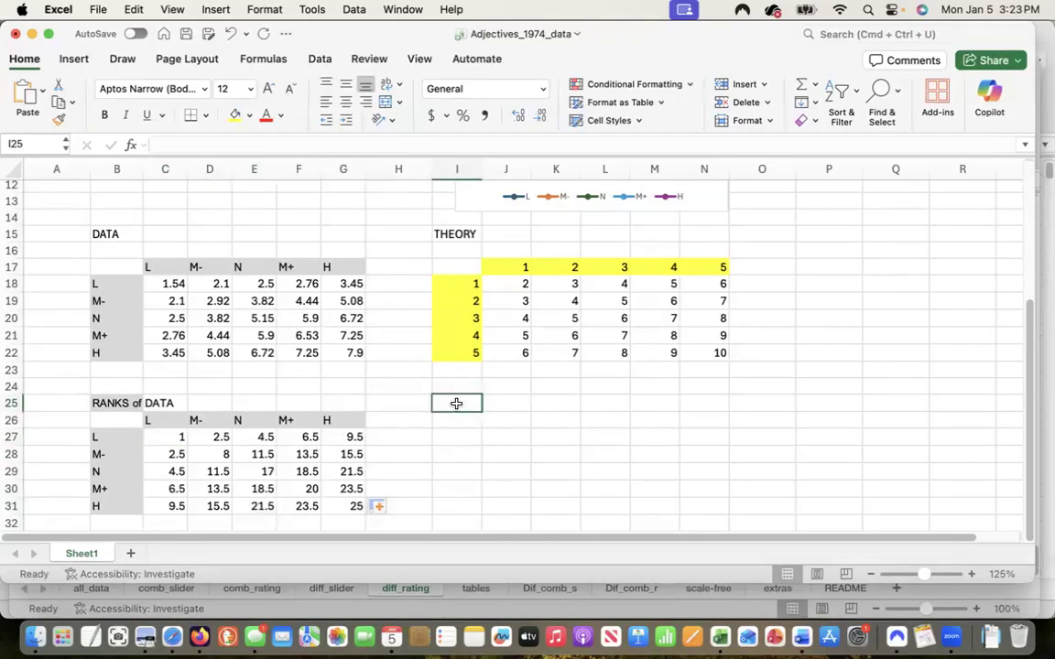
text(RAN)
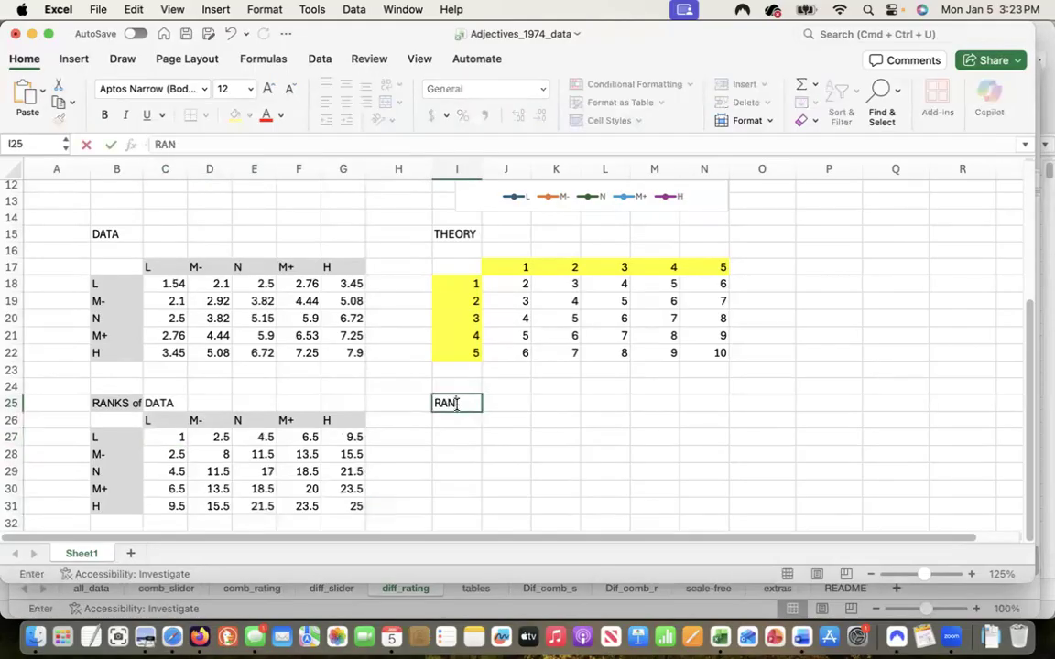
text(KS of THEORY)
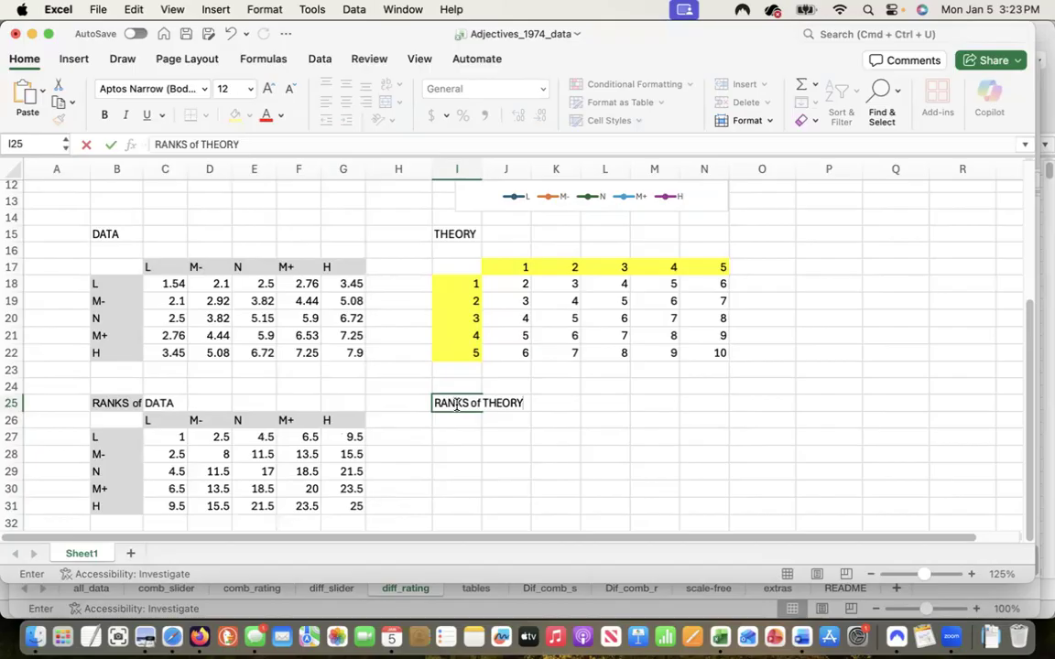
key(Return)
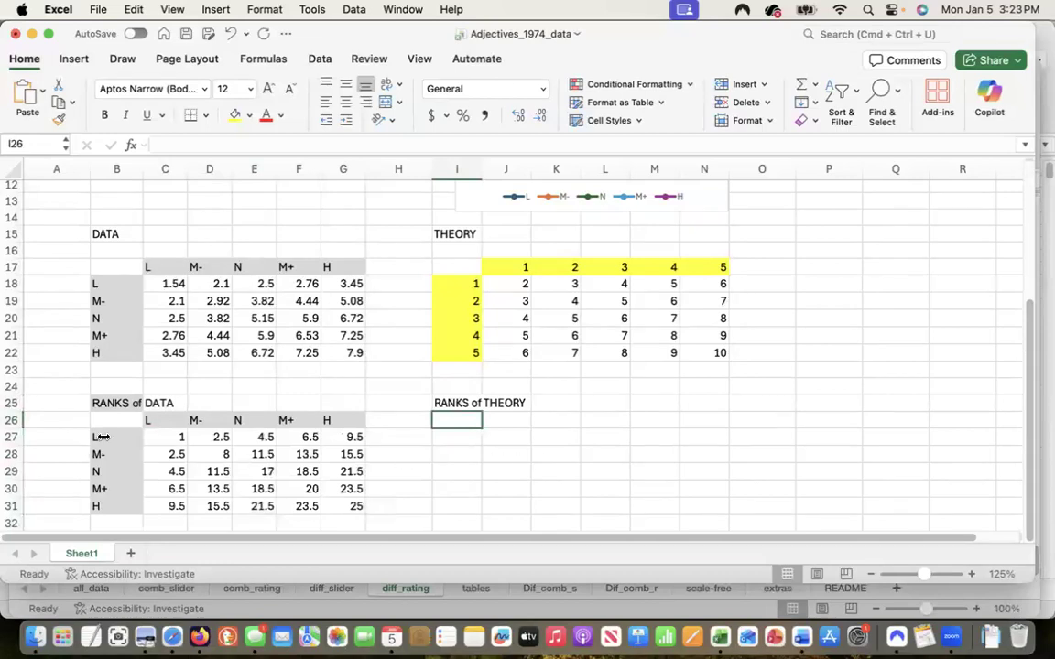
Step: Copy the data ranks table's row labels B27:B31 to I27:I31 and its column labels C26:G26 to J26:N26
drag(102, 436, 105, 503)
key(super+c)
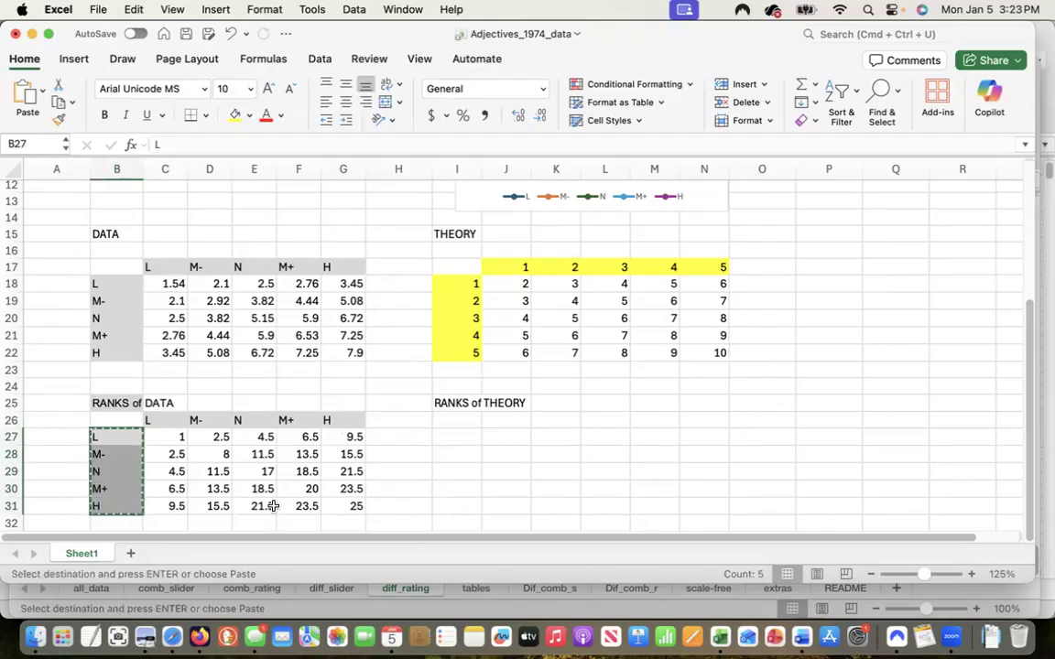
click(468, 435)
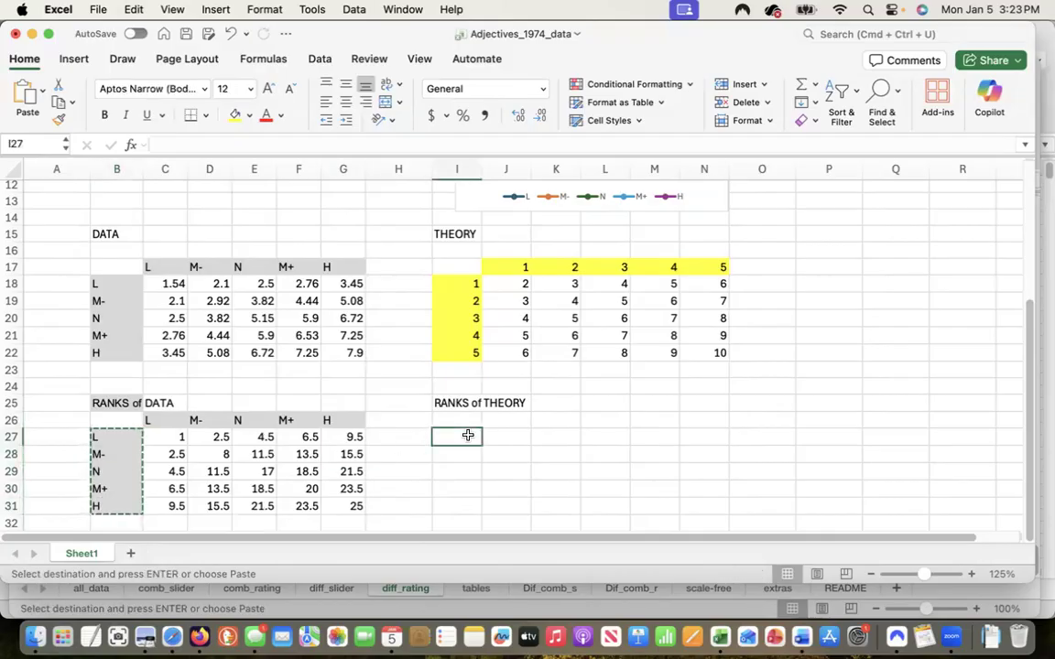
key(super+v)
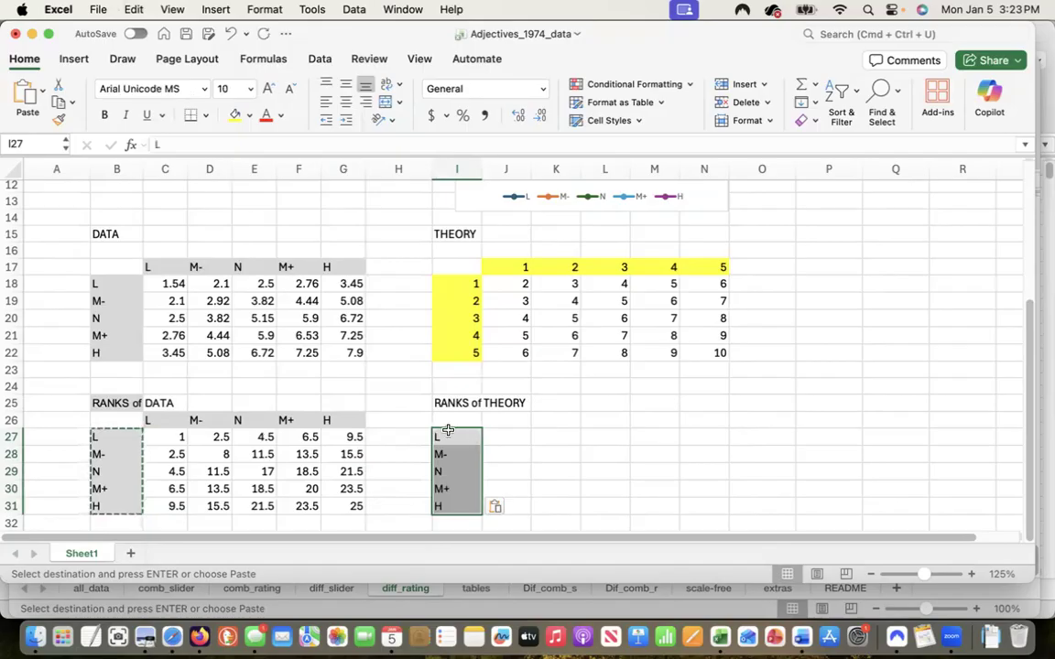
drag(154, 419, 328, 417)
key(super+c)
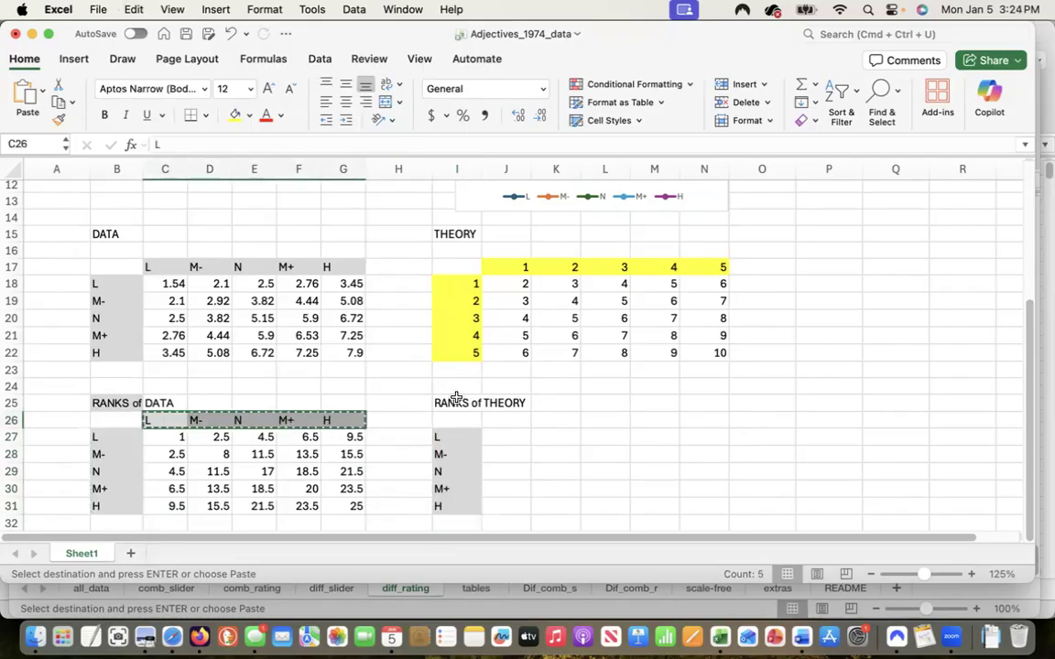
click(503, 423)
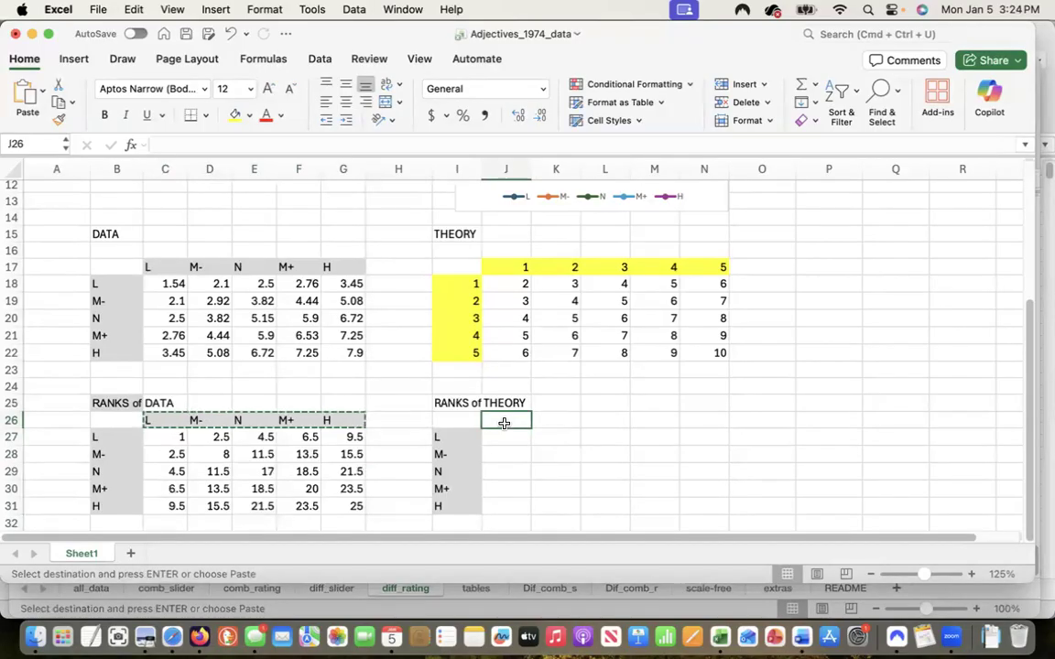
key(super+v)
Step: Enter =RANK.AVG(J18,$J$18:$N$22,1) in J27 to rank the first theory value in ascending order
click(502, 437)
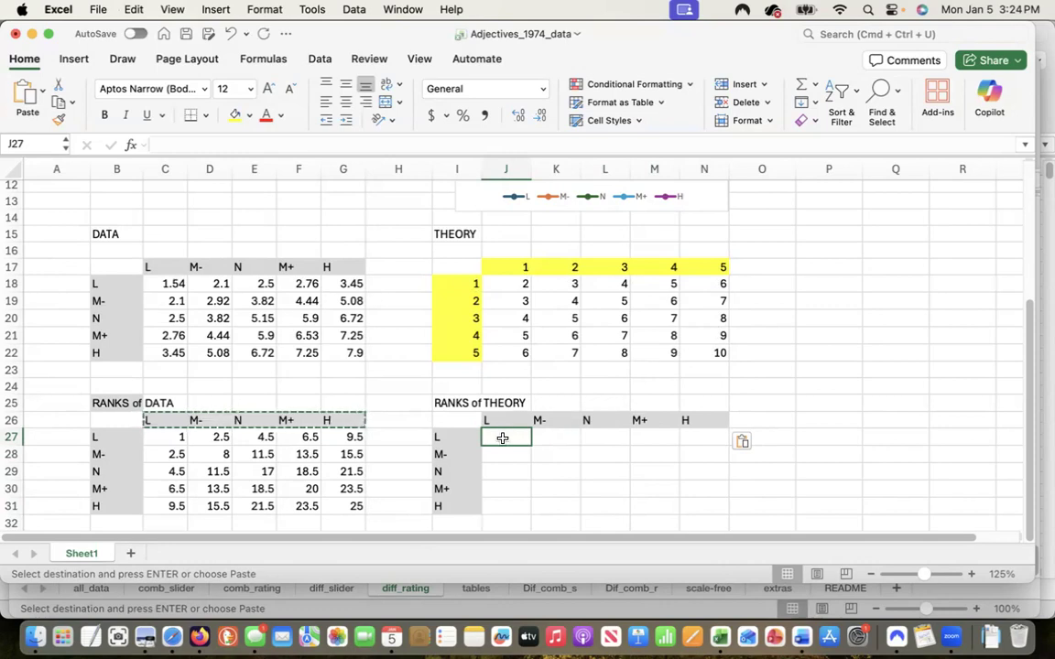
text(=rank.avg)
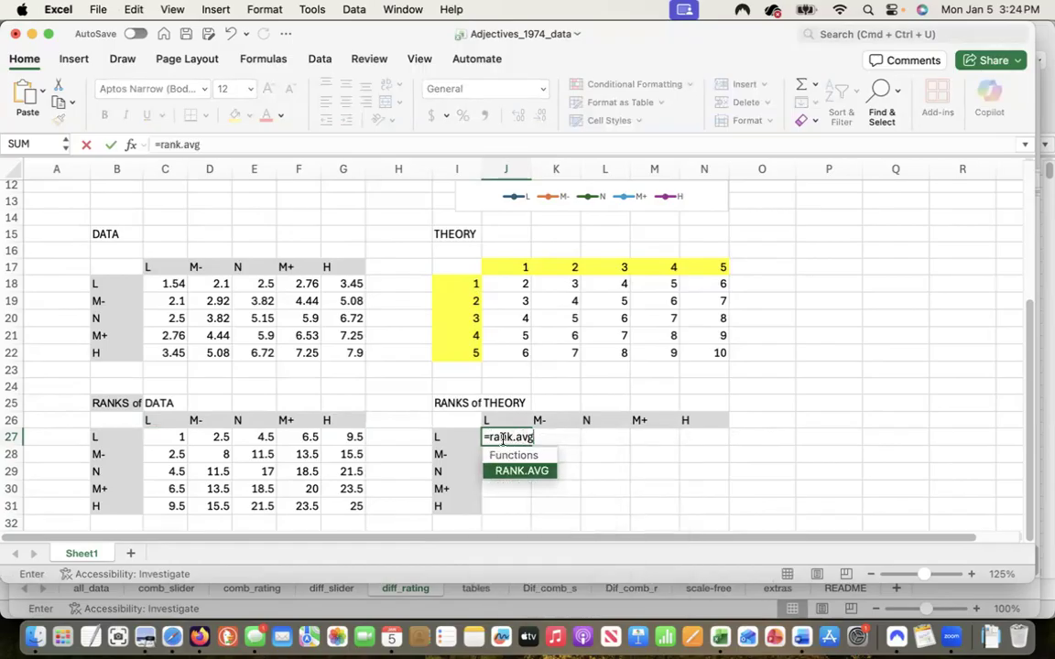
text(()
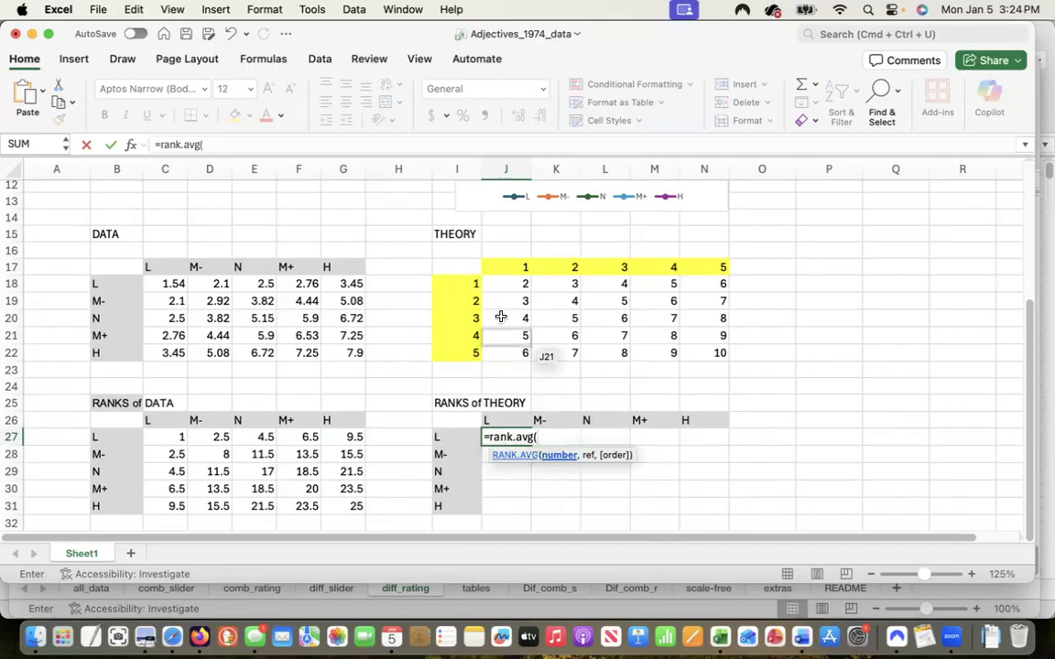
click(513, 284)
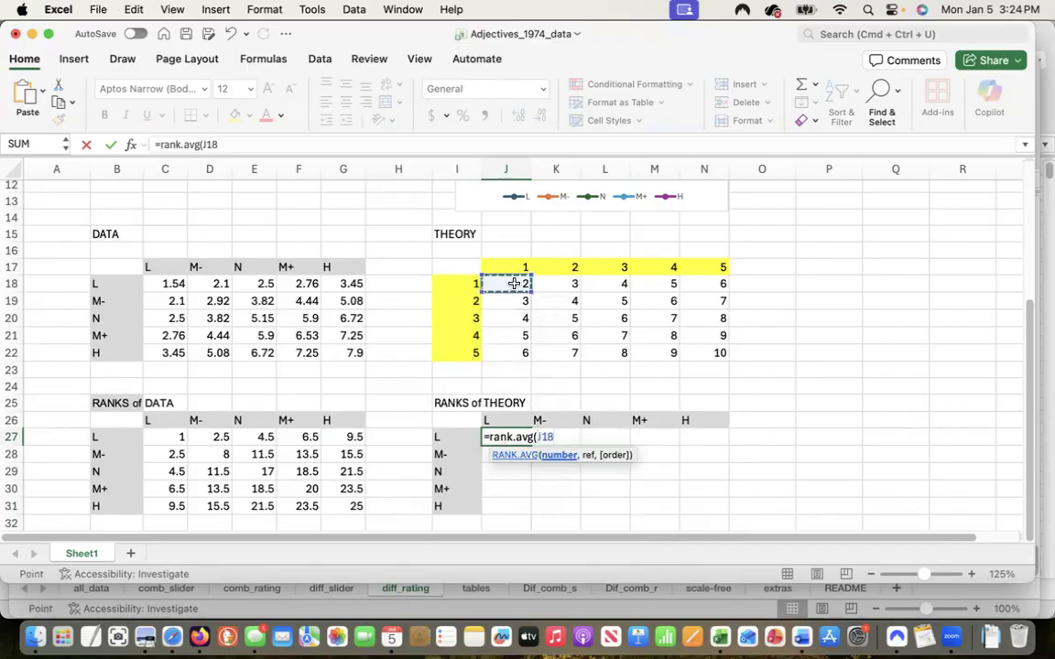
text(,)
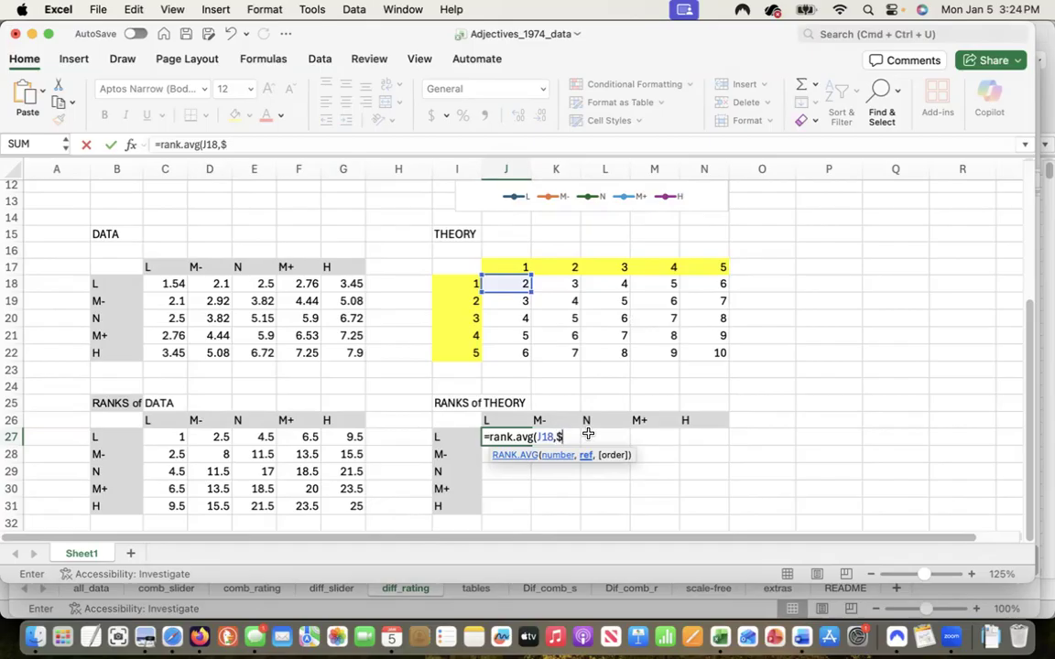
text($18,)
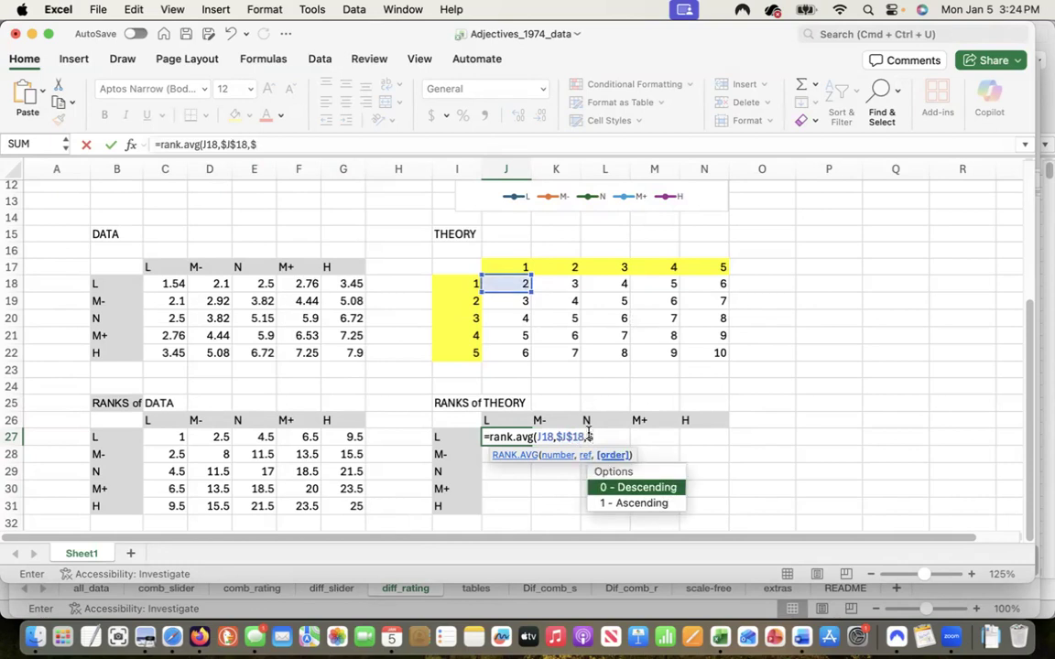
text($N$22)
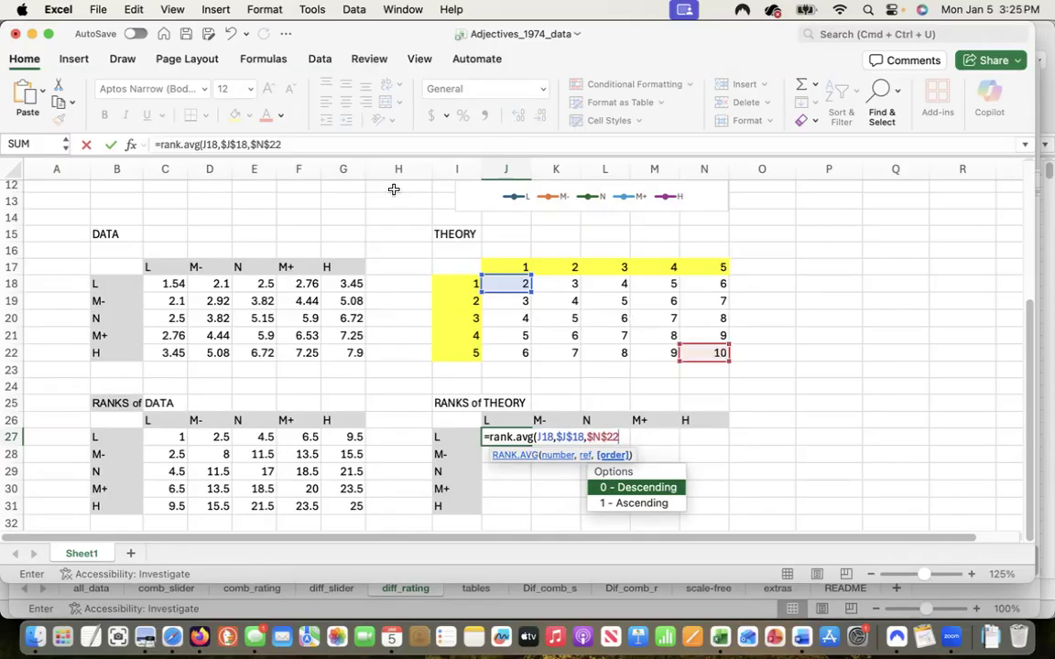
click(305, 137)
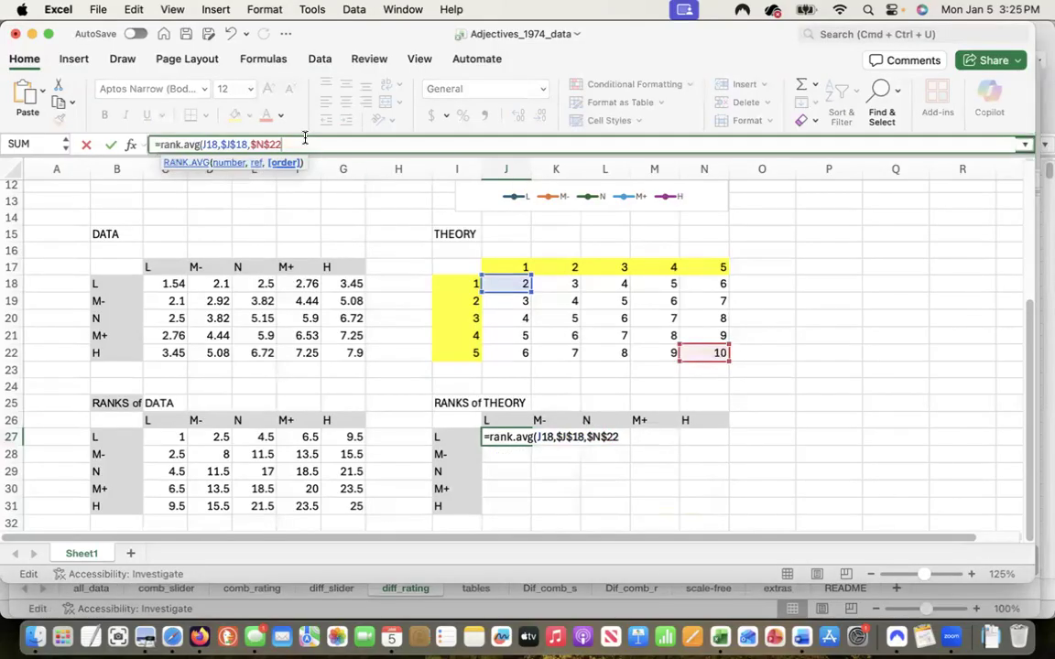
text(,1))
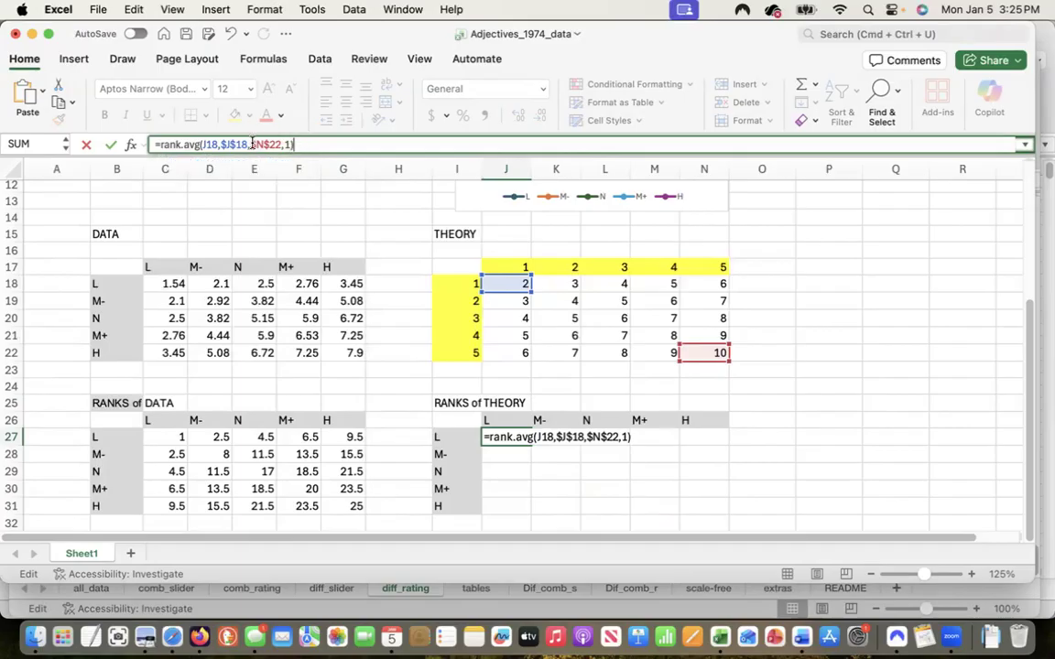
click(250, 145)
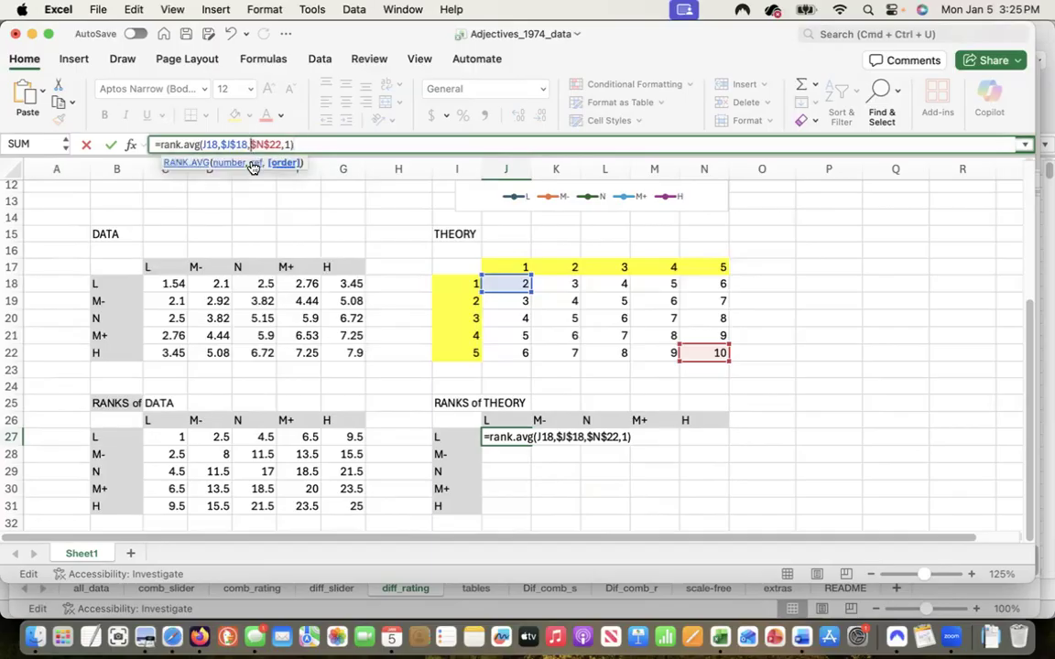
key(BackSpace)
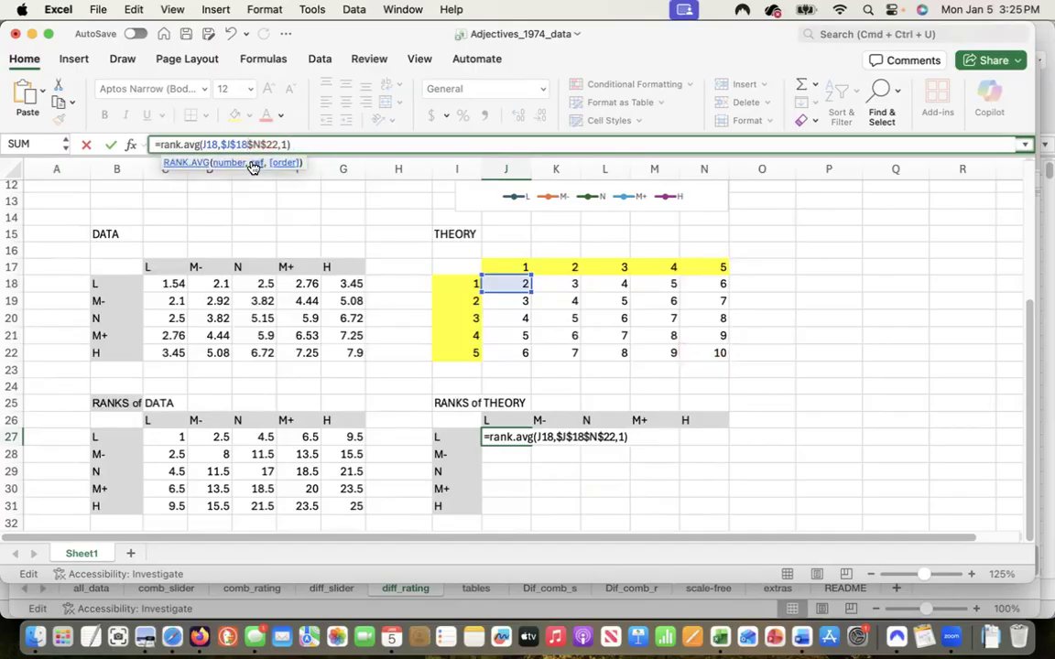
text(:)
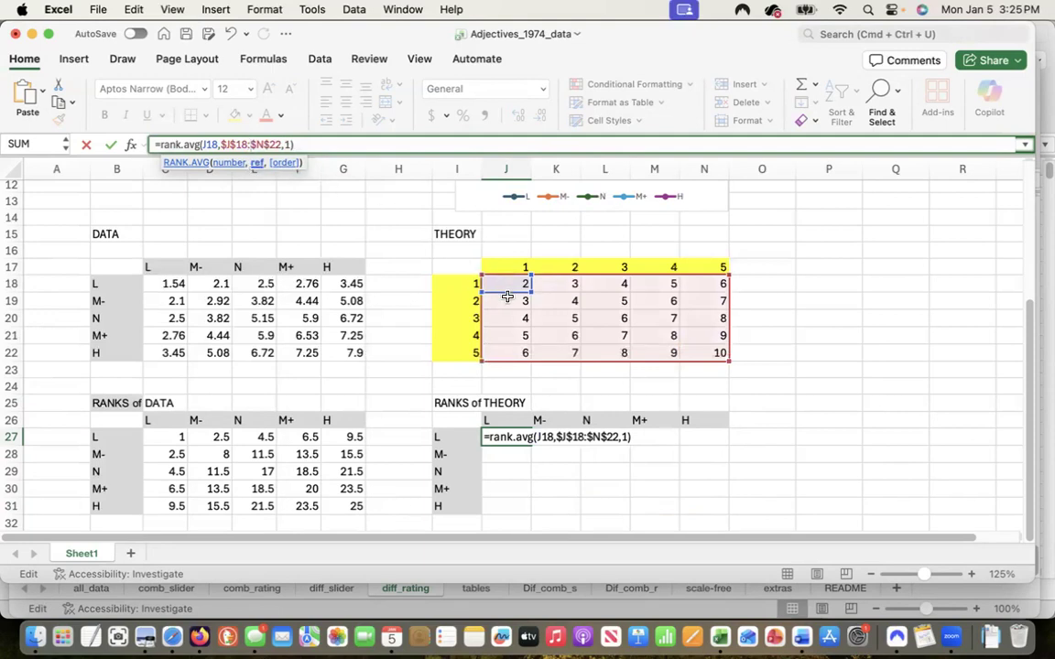
click(324, 142)
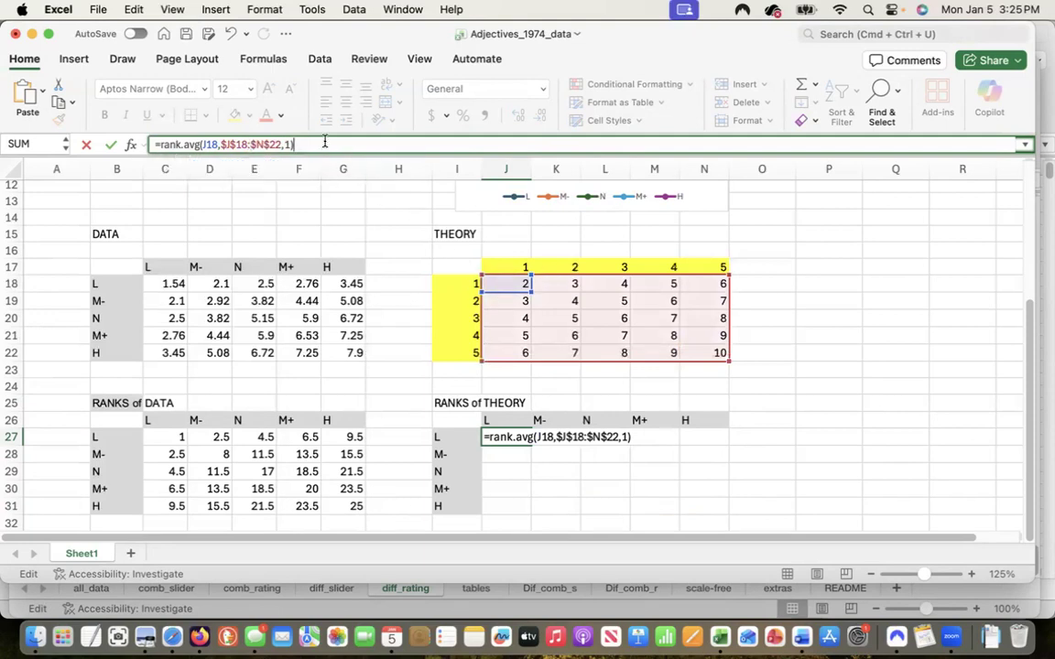
key(Return)
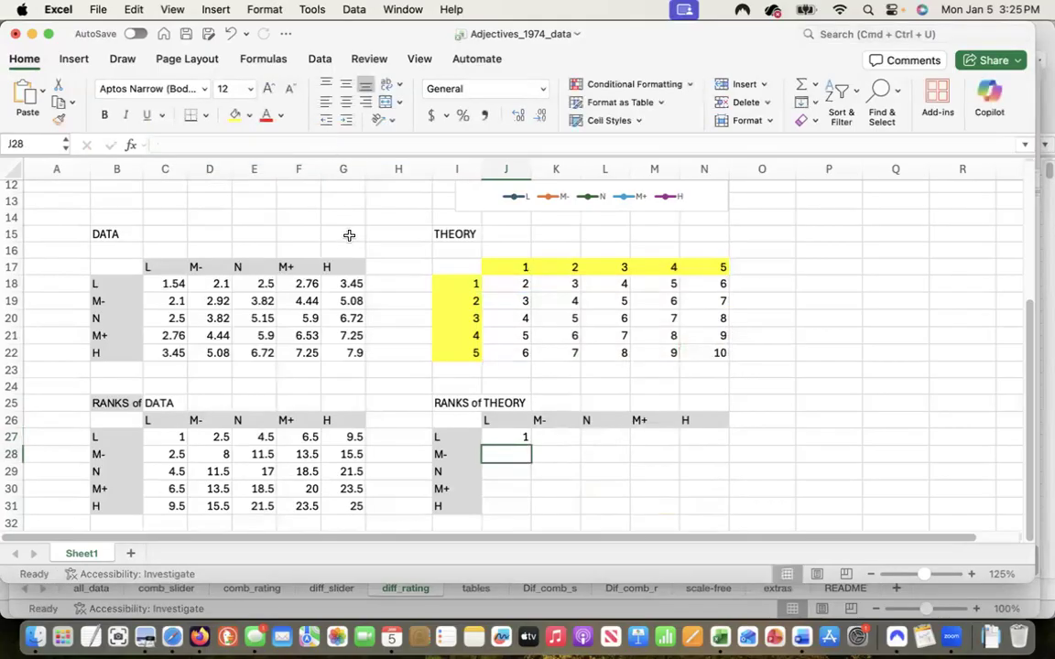
Step: Fill the RANK.AVG formula from J27 down and across the whole theory ranks table, J27:N31
click(517, 438)
drag(530, 444, 529, 508)
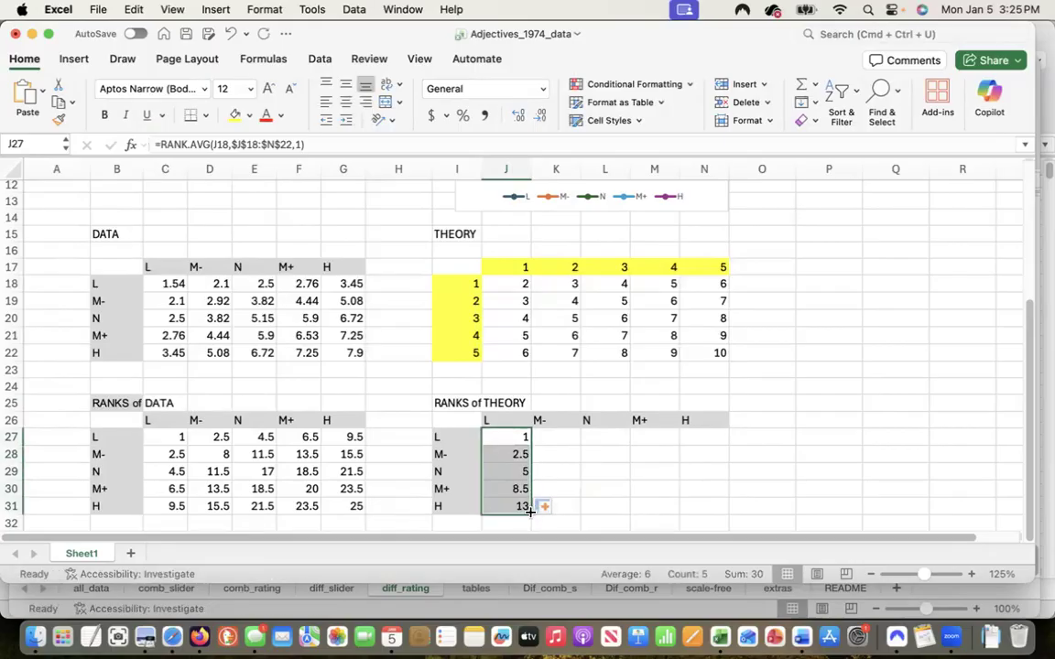
click(538, 509)
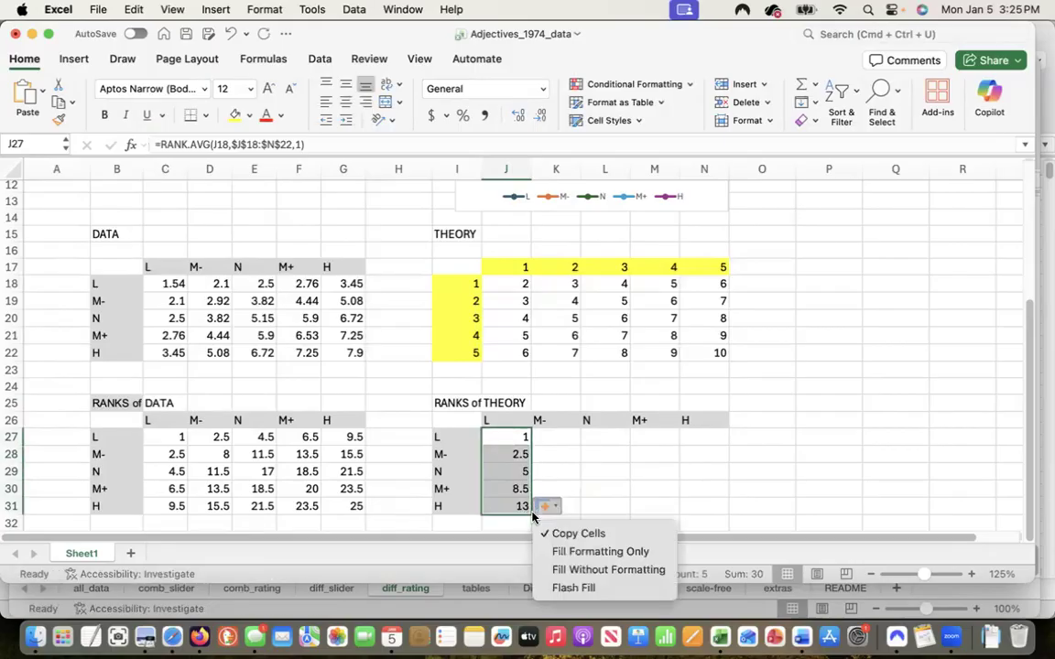
click(604, 487)
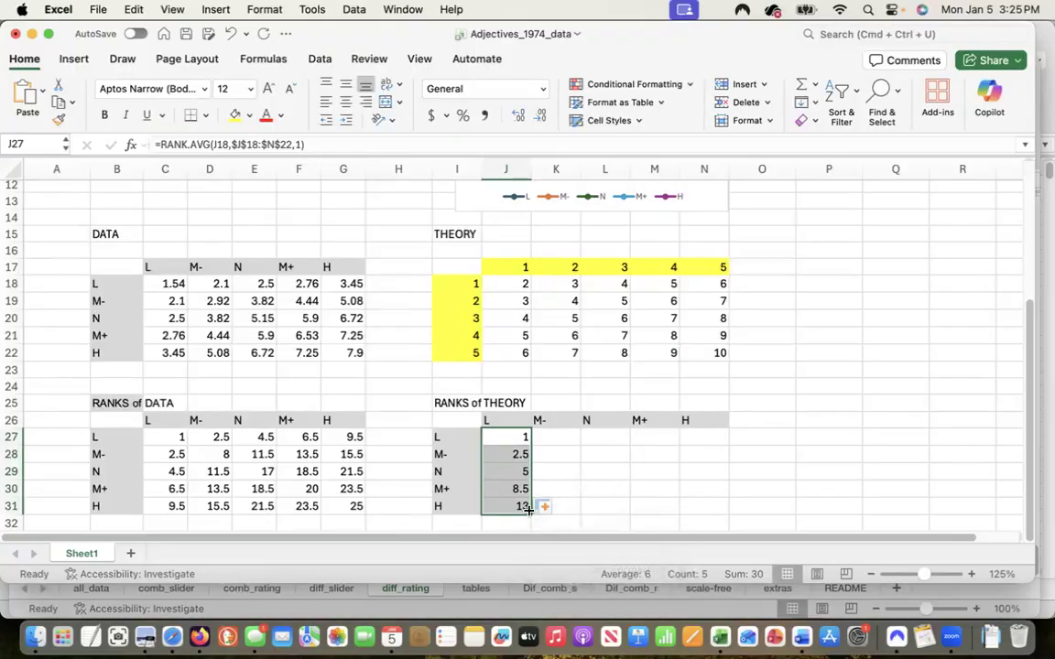
drag(528, 512, 718, 518)
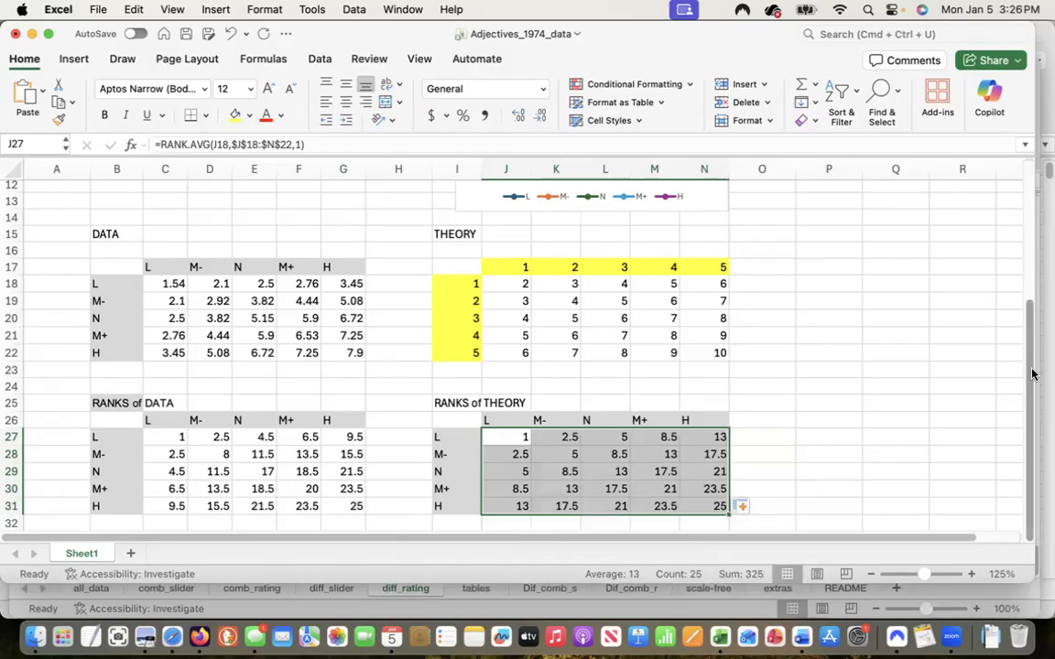
click(798, 503)
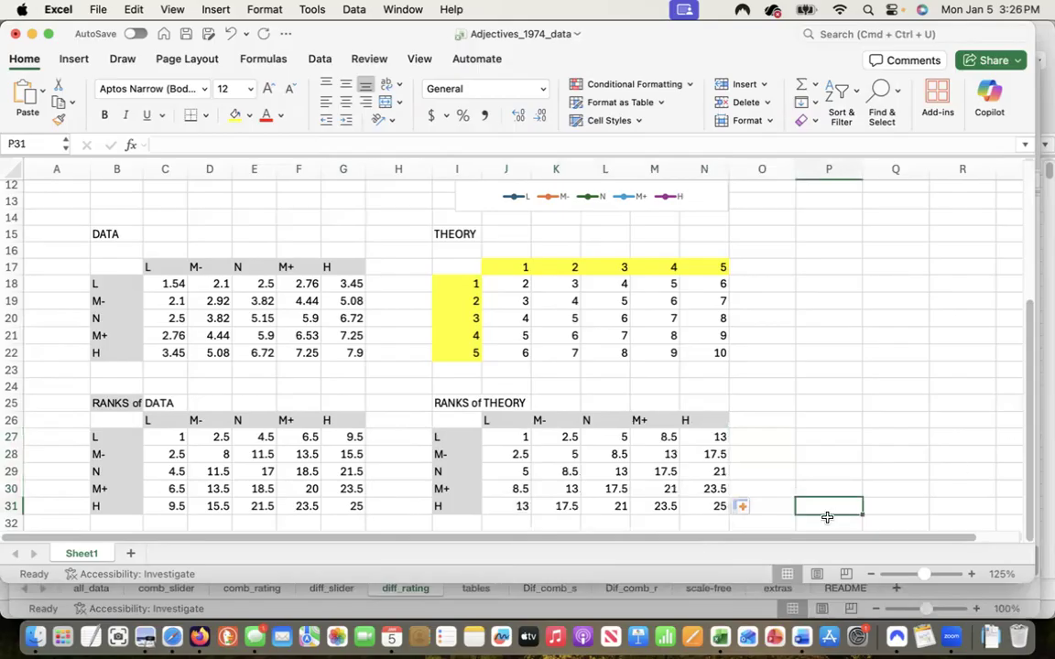
Step: Enter =CORREL(C27:G31,J27:N31) in cell O32 to correlate the data ranks with the theory ranks
click(756, 526)
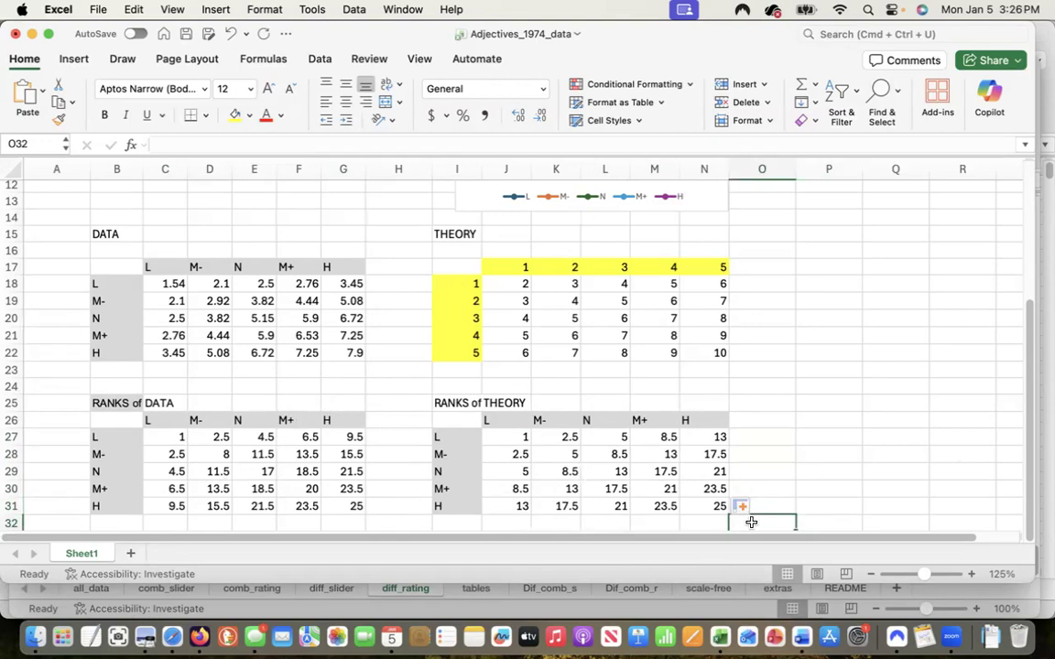
text(=)
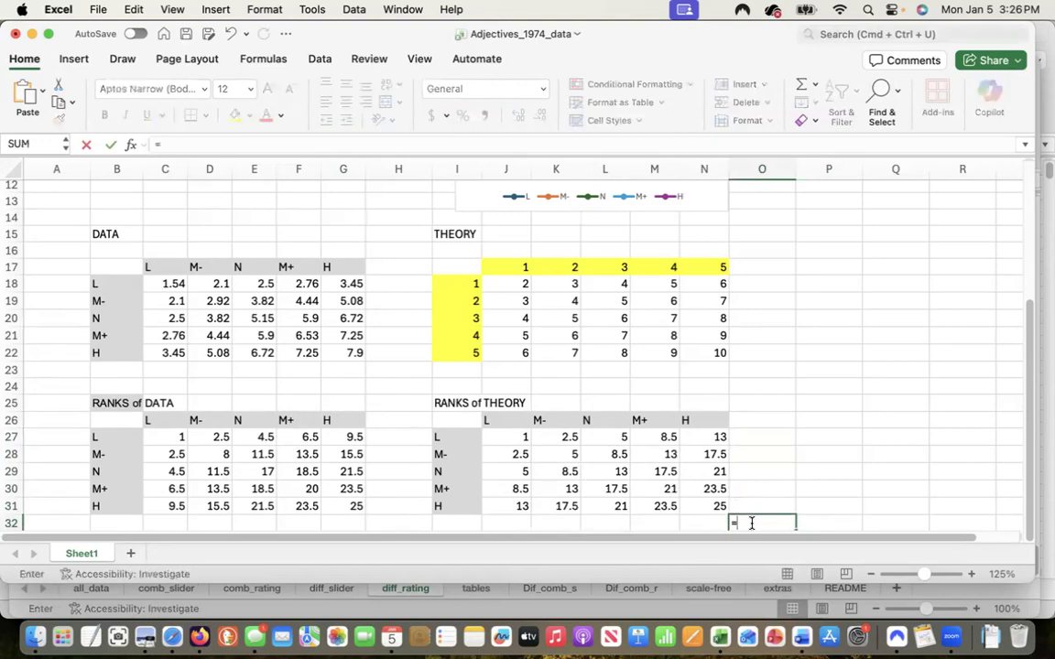
text(correl)
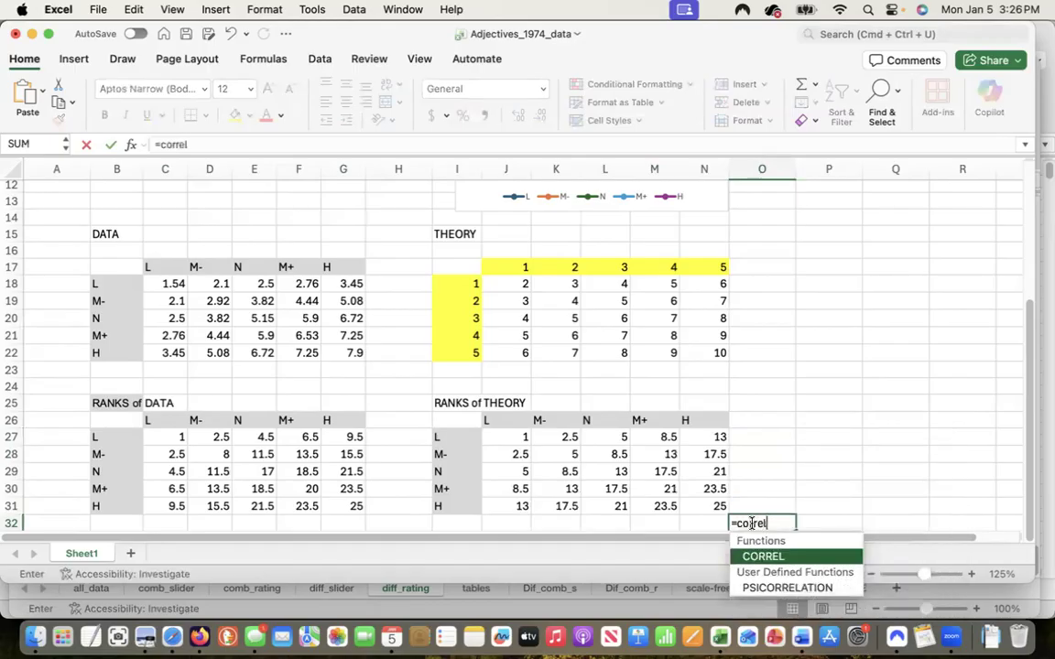
text(()
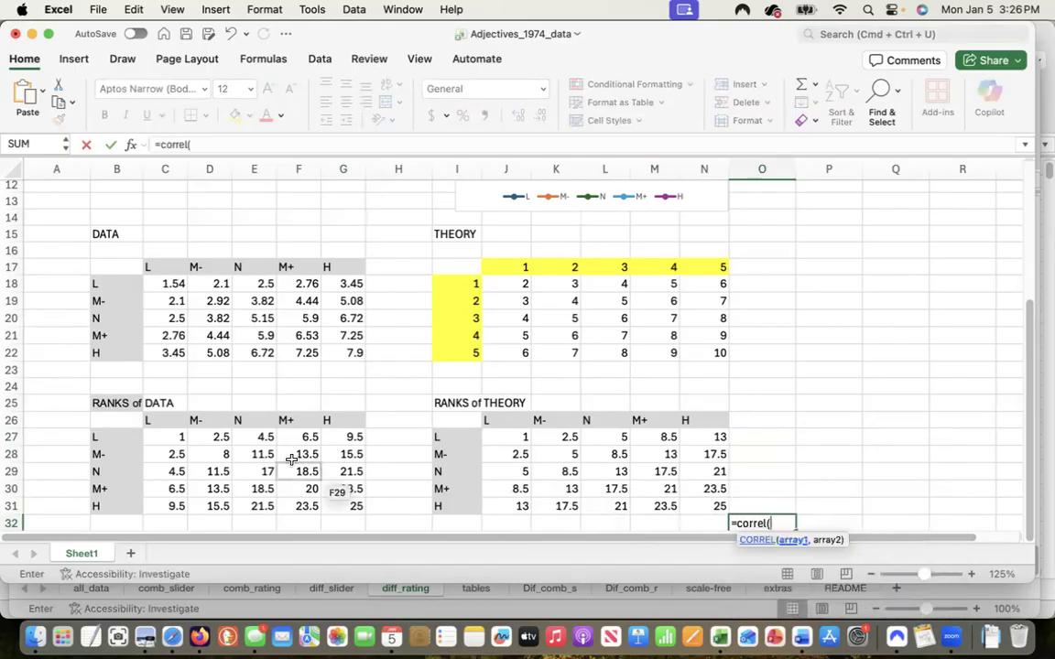
drag(186, 432, 345, 504)
text(,)
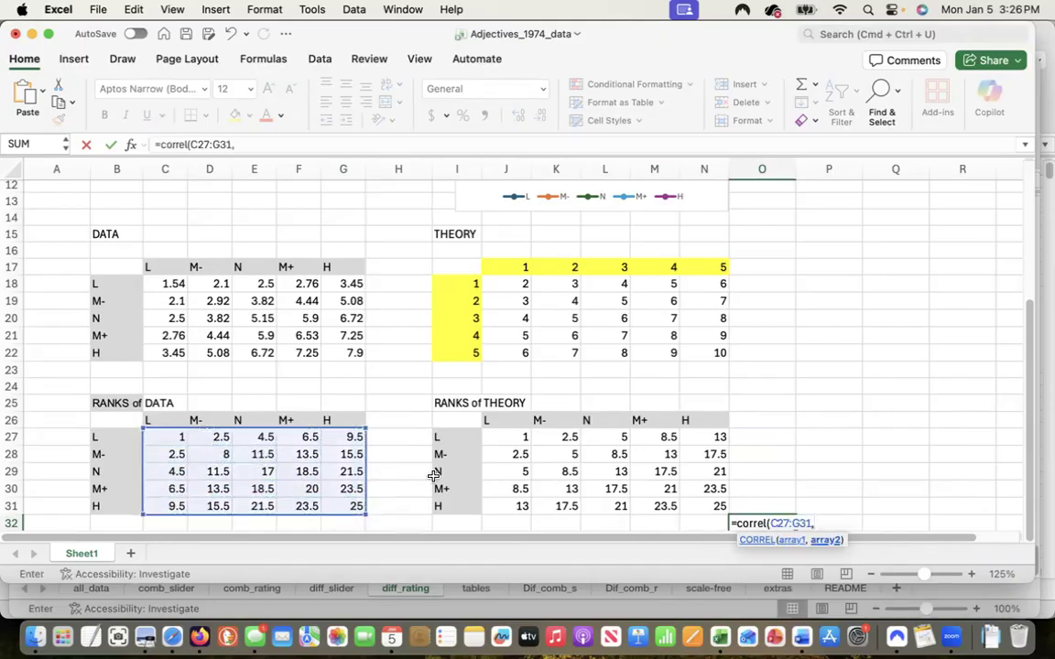
drag(517, 443, 702, 509)
text())
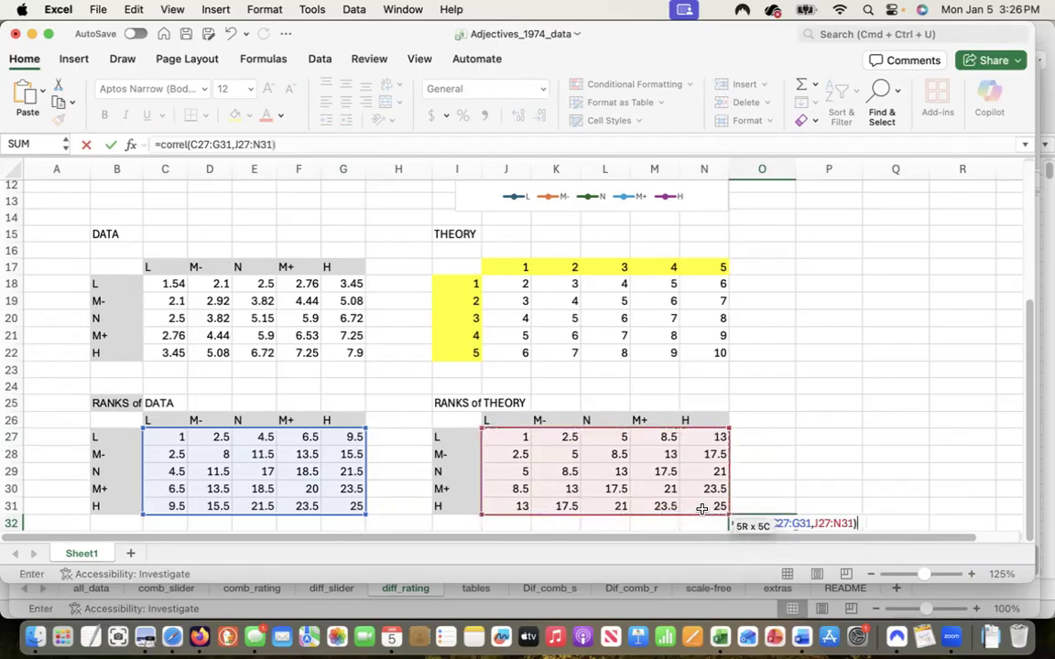
key(Return)
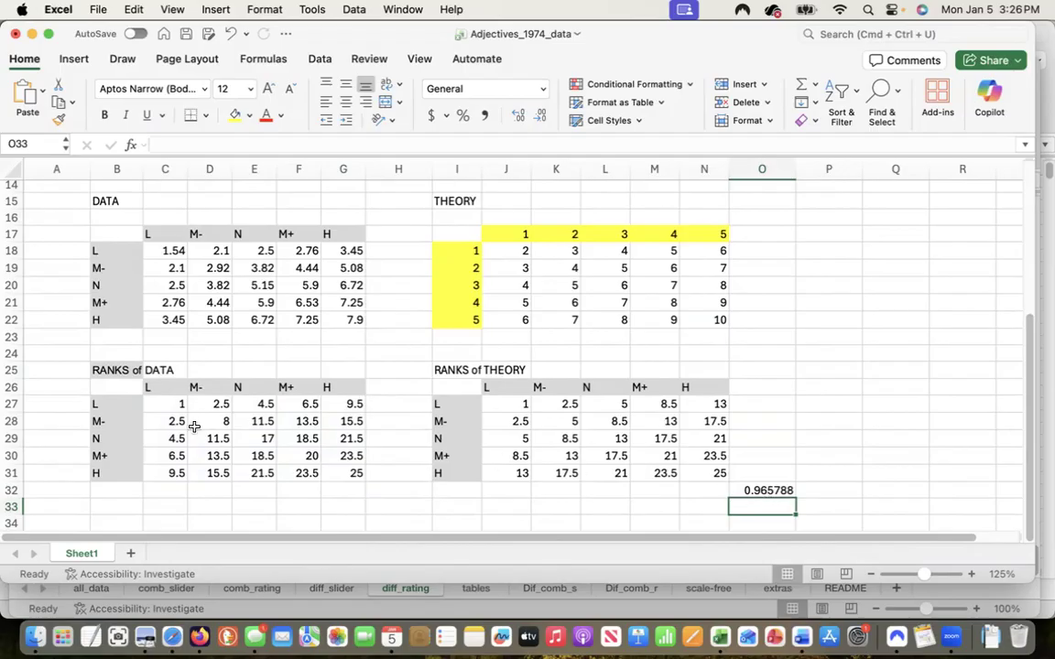
Step: Shade the correlation cell O32 with a light orange theme fill
click(769, 491)
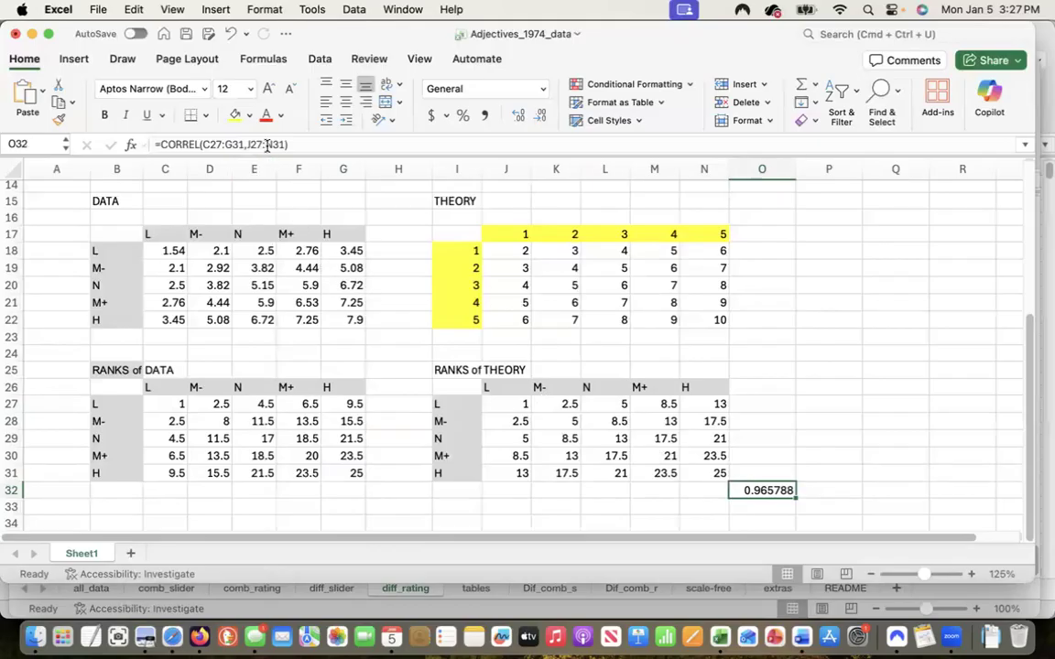
click(249, 116)
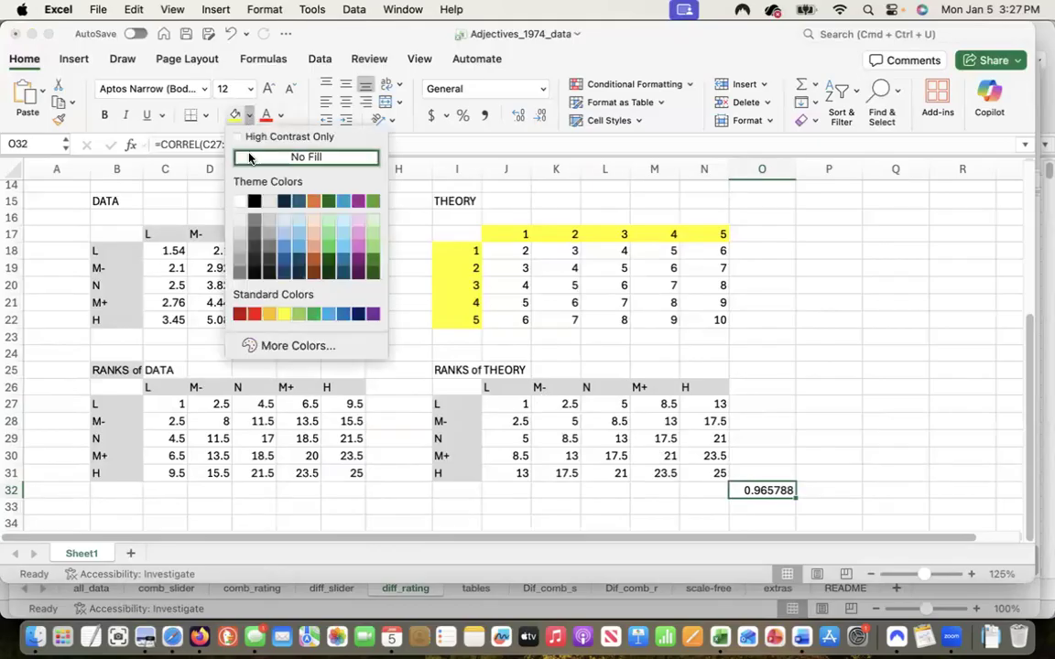
click(313, 225)
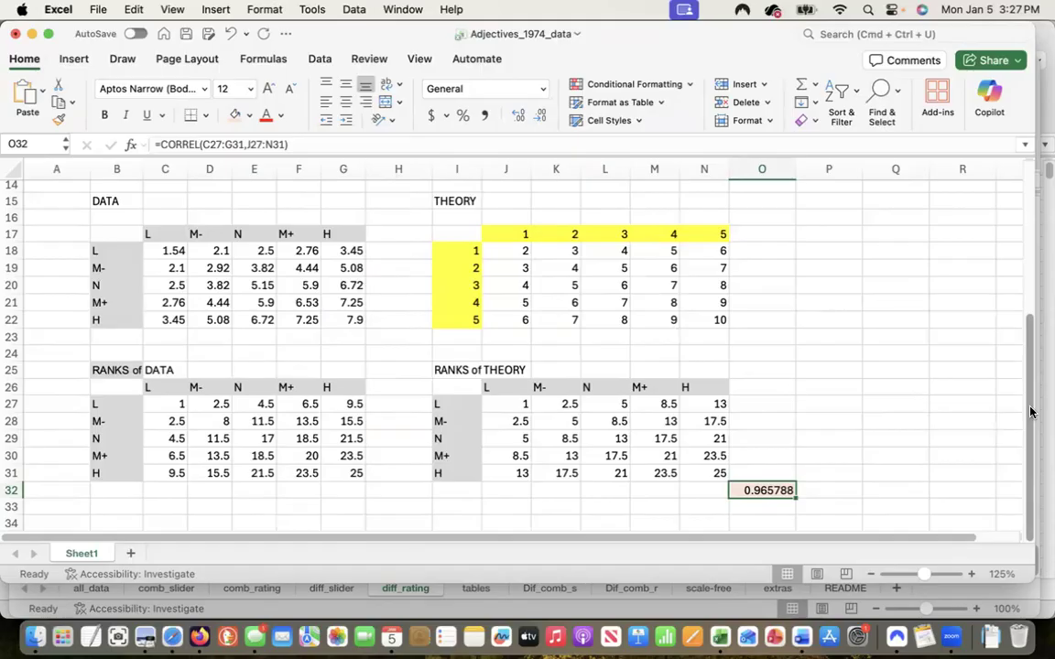
drag(1028, 412, 993, 227)
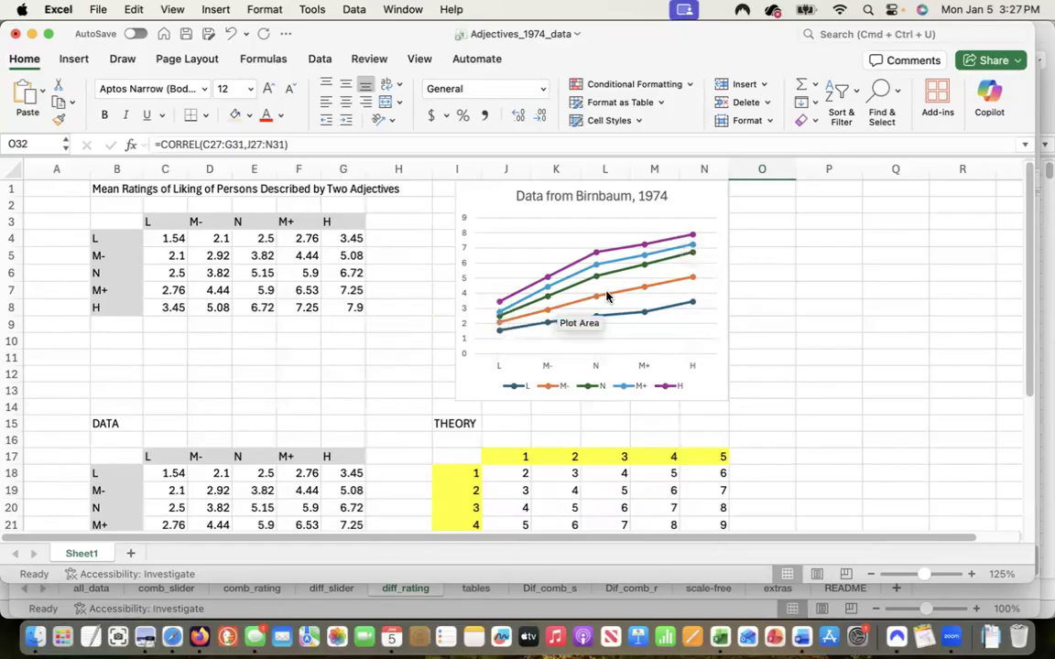
drag(1030, 247, 1044, 433)
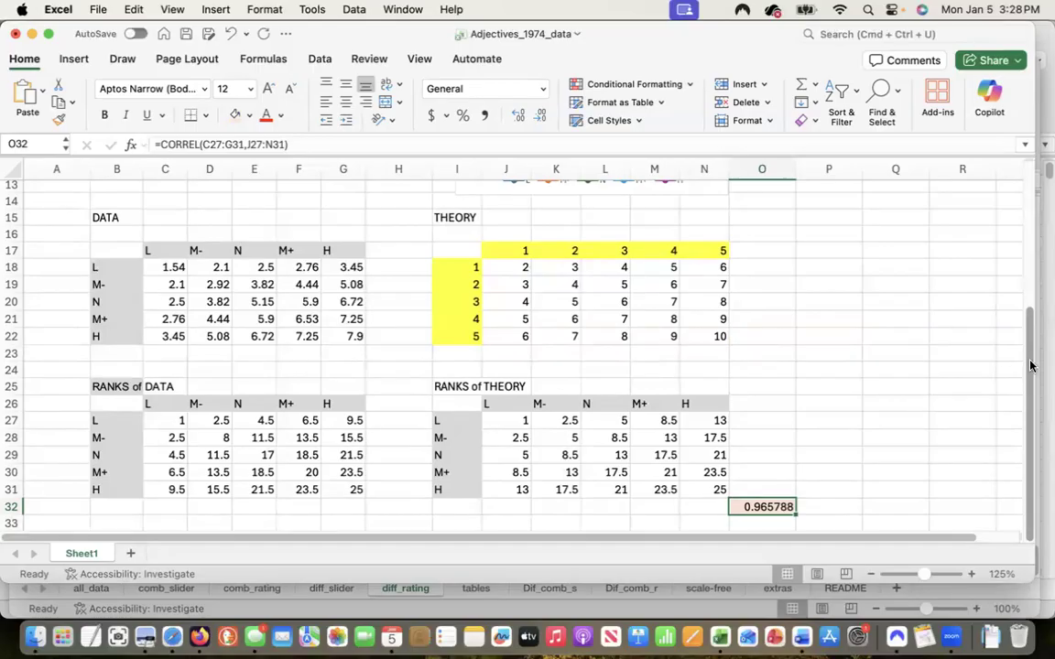
drag(1030, 367, 1044, 404)
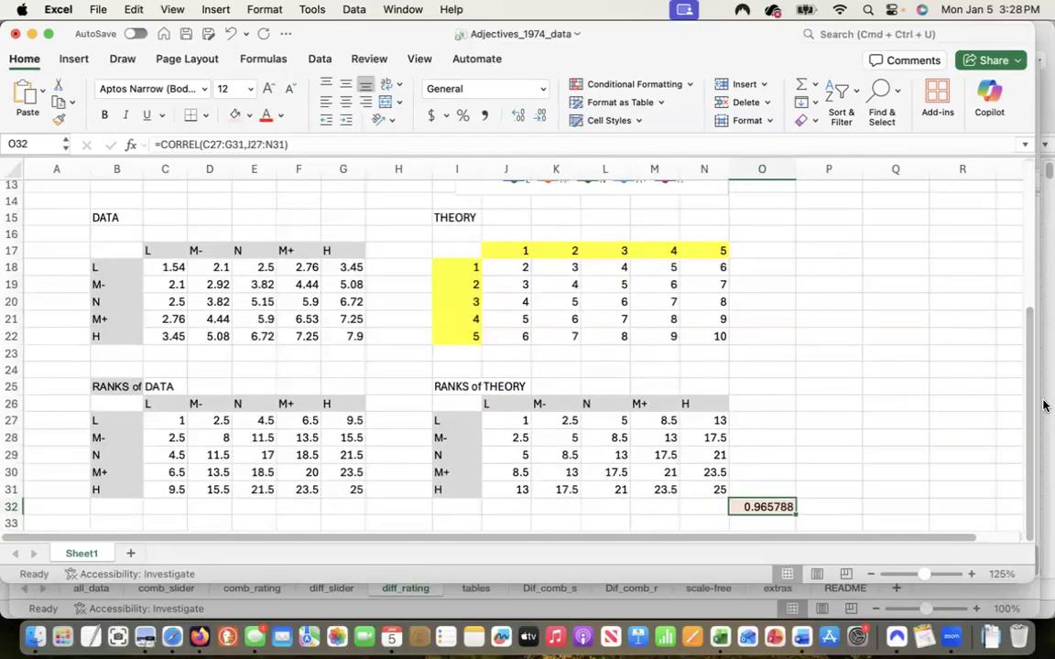
mouse_move(1027, 377)
mouse_down()
mouse_move(1007, 240)
mouse_move(1031, 382)
mouse_up()
click(310, 10)
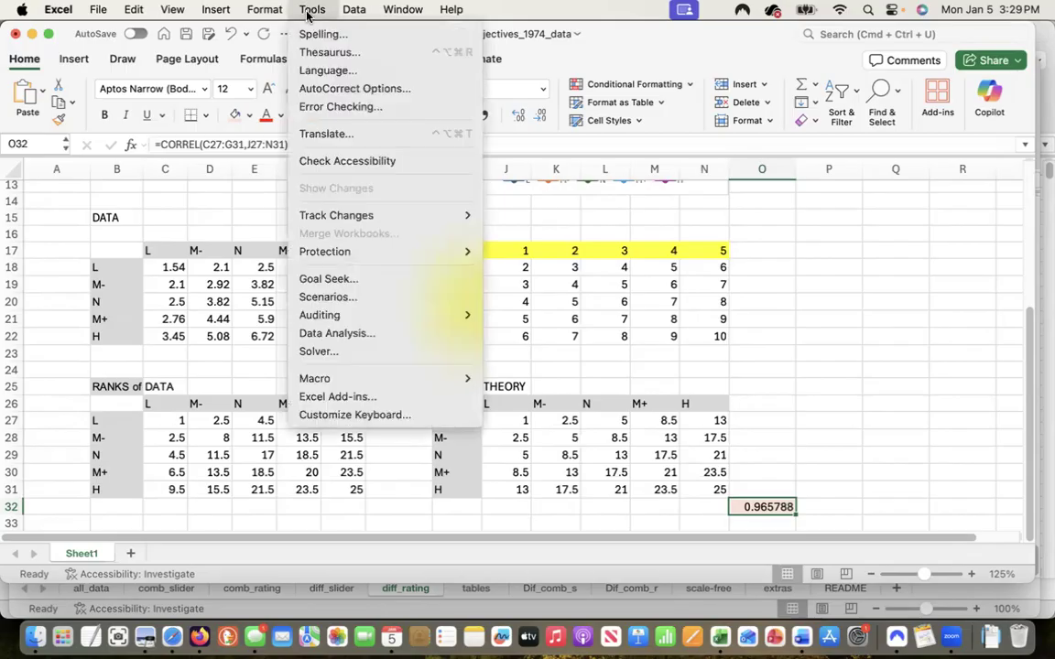
click(319, 352)
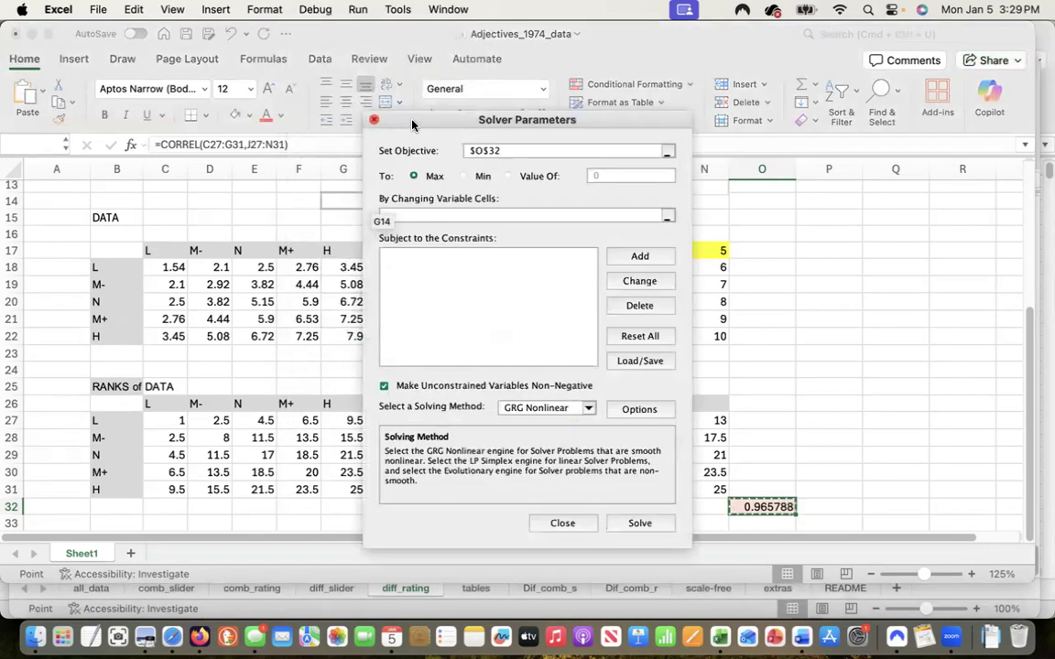
drag(410, 128, 286, 115)
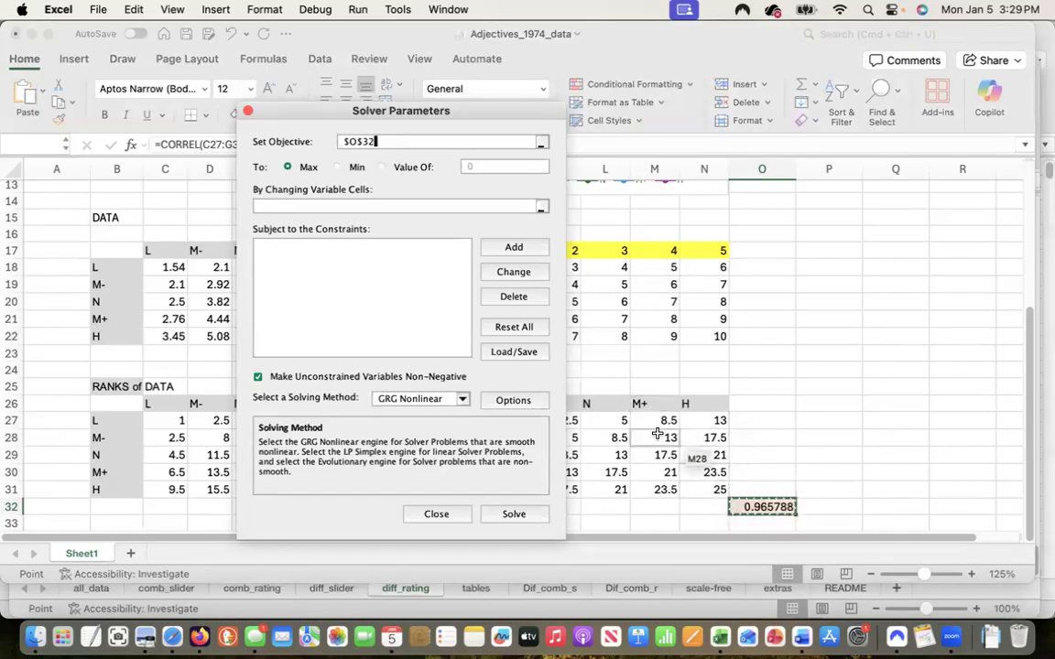
click(286, 205)
drag(295, 111, 102, 88)
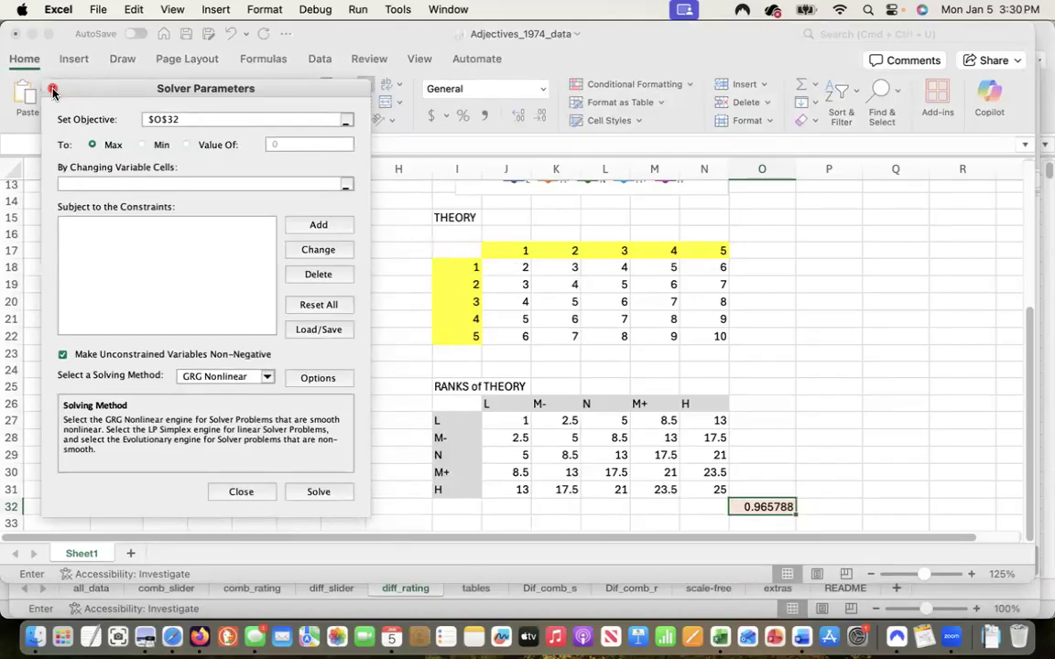
click(241, 492)
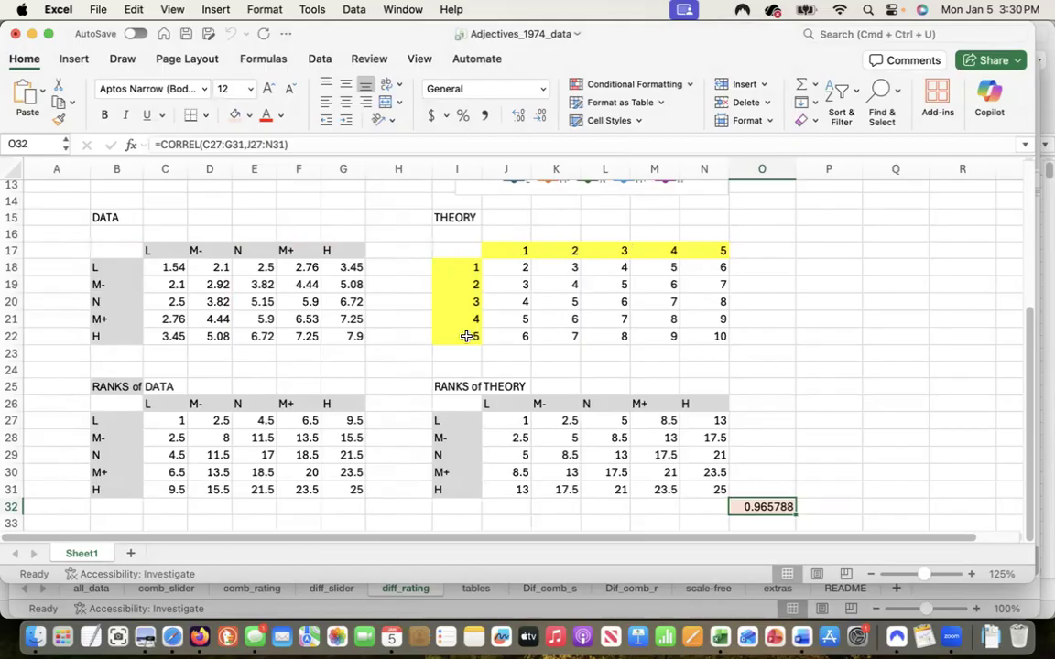
Step: Link the theory table's first two column values to its row values by entering =I18 in J17 and =I19 in K17
click(516, 249)
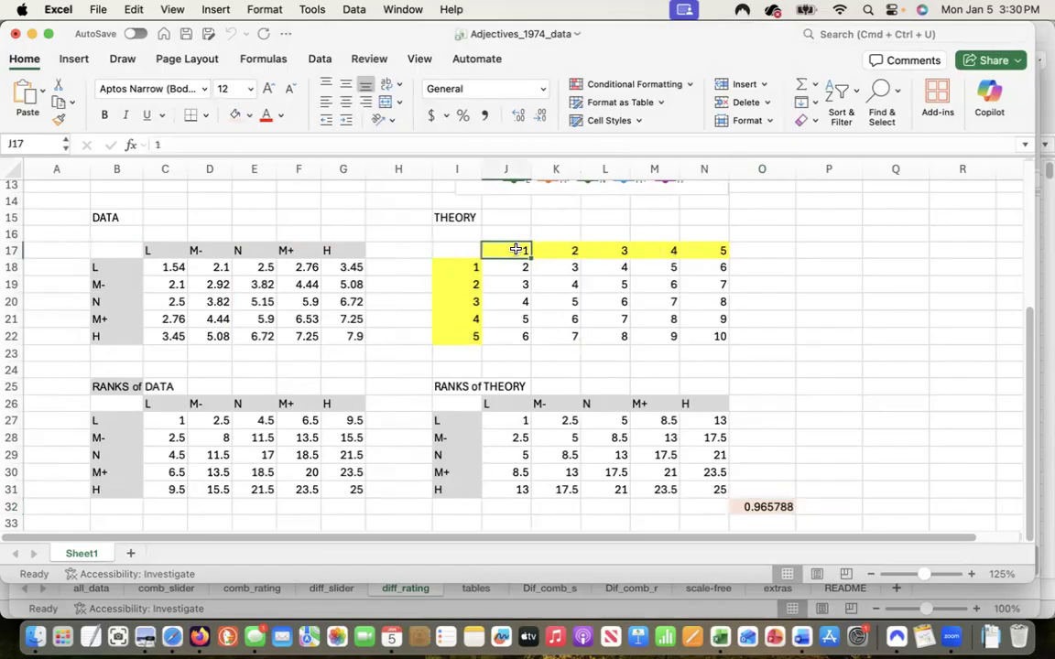
text(=)
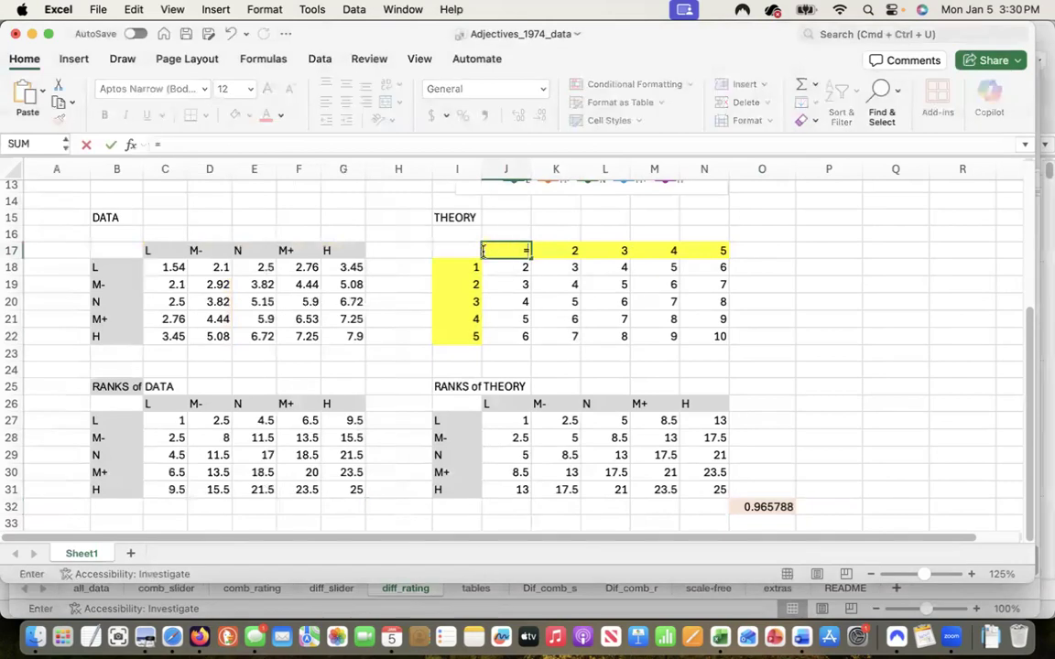
click(470, 266)
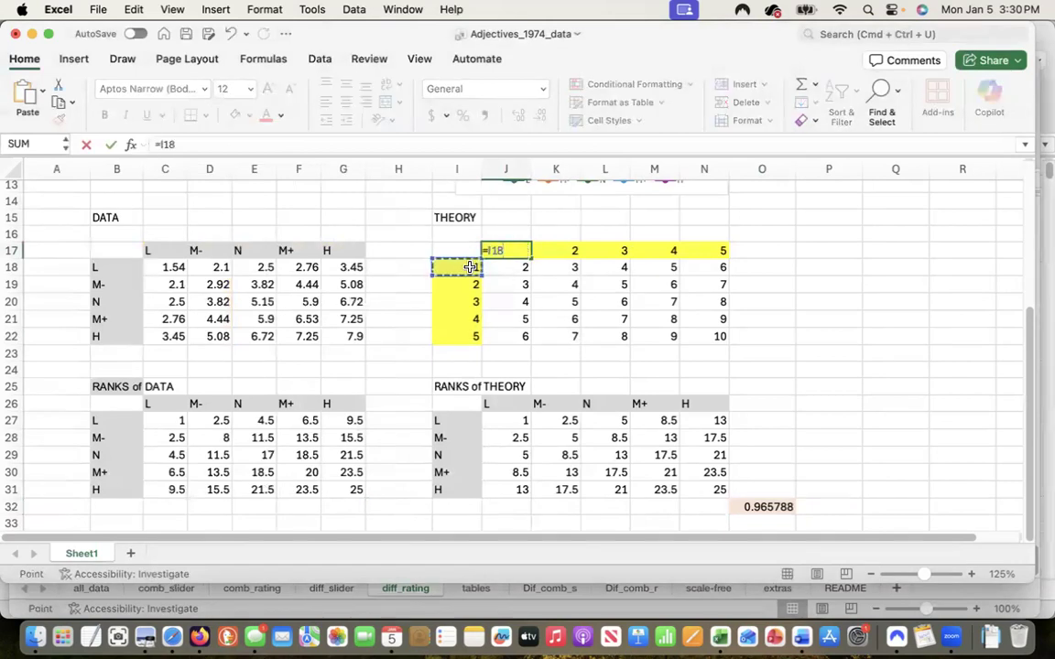
key(Return)
click(556, 250)
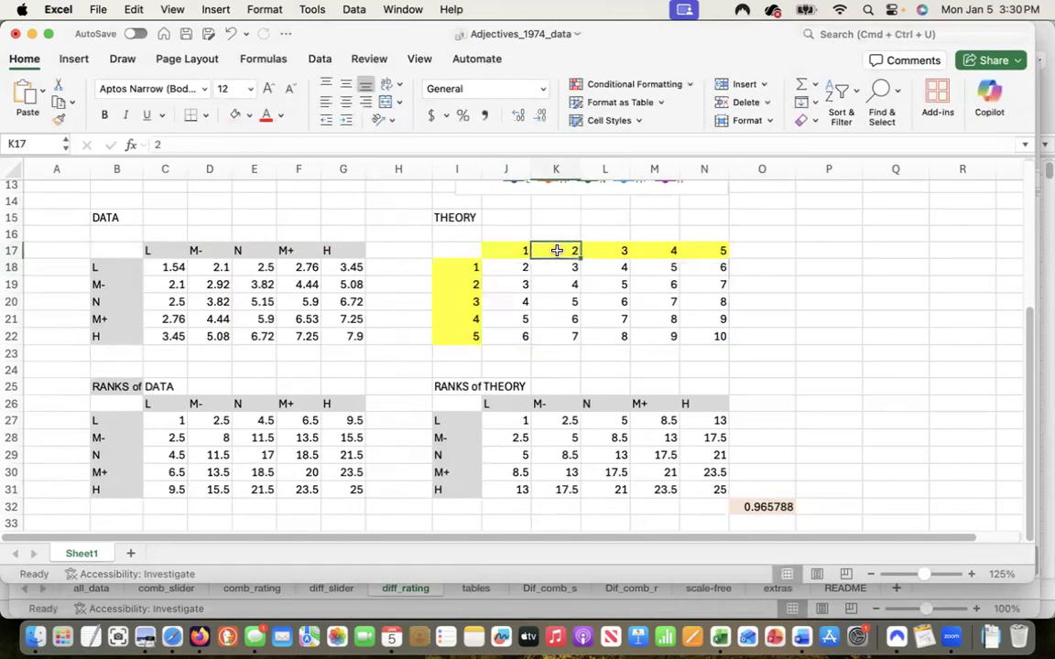
text(=)
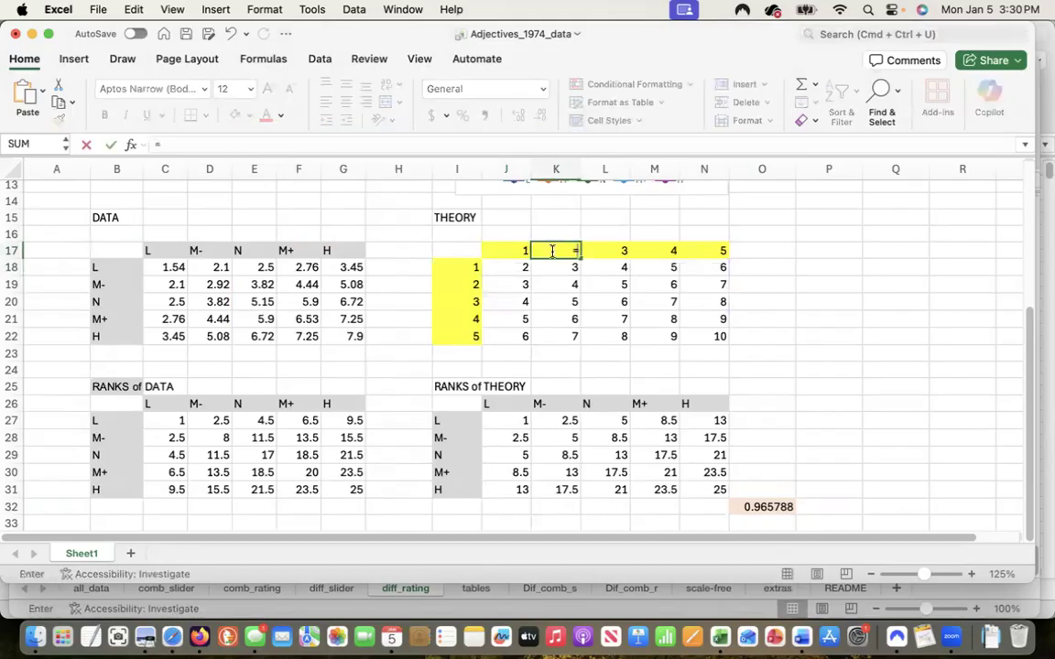
click(471, 284)
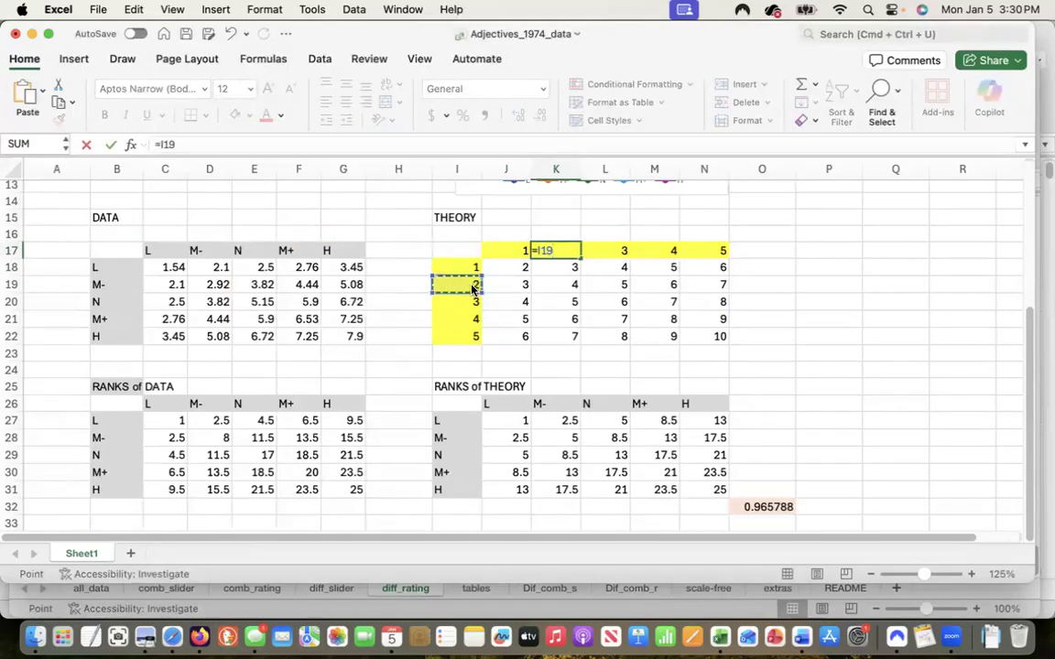
key(Return)
Step: Link the theory table's third and fourth column values to its row values by entering =I20 in L17 and =I21 in M17
click(601, 249)
text(=)
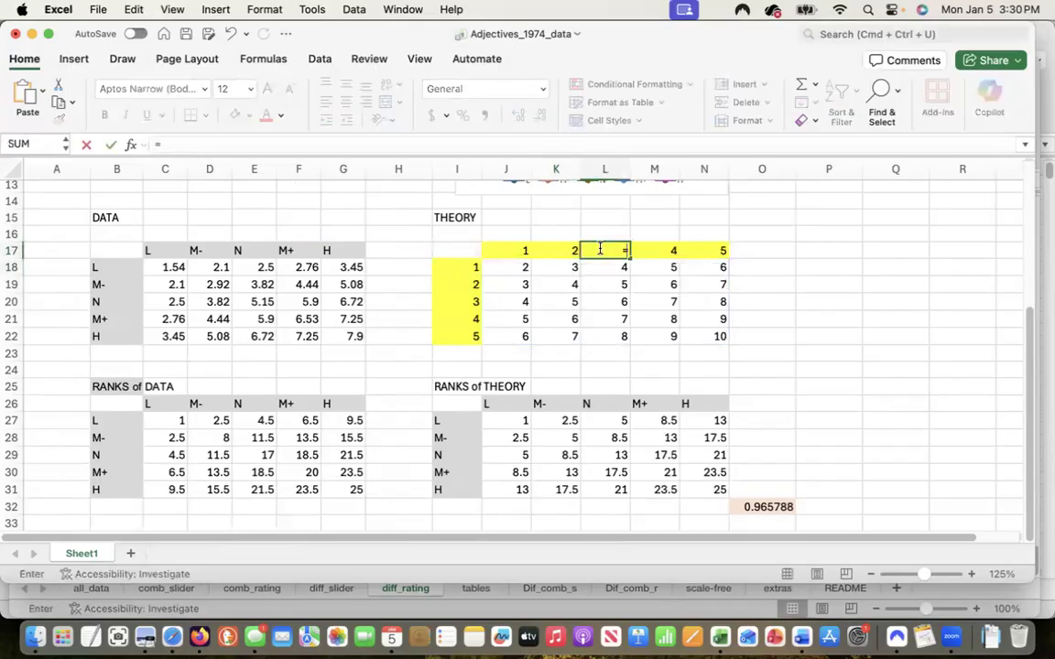
click(474, 301)
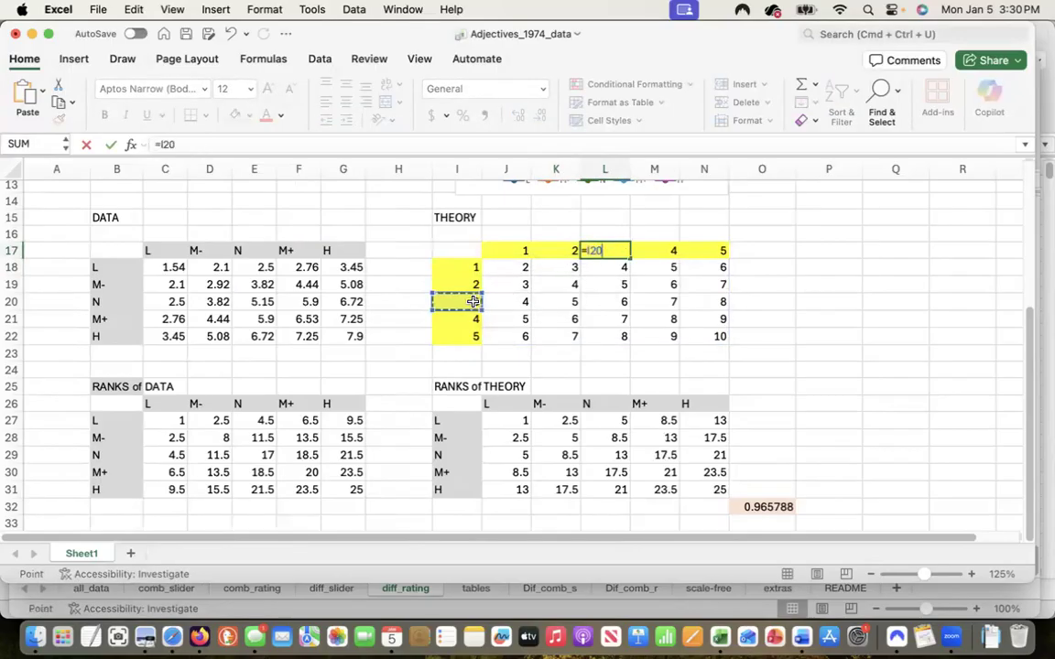
key(Return)
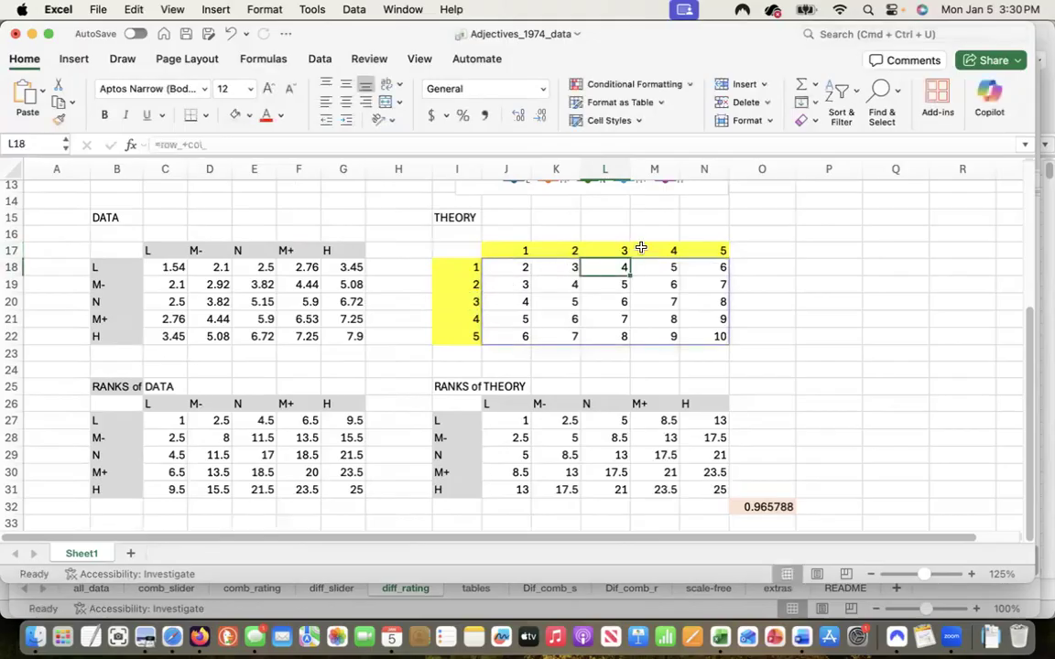
click(645, 250)
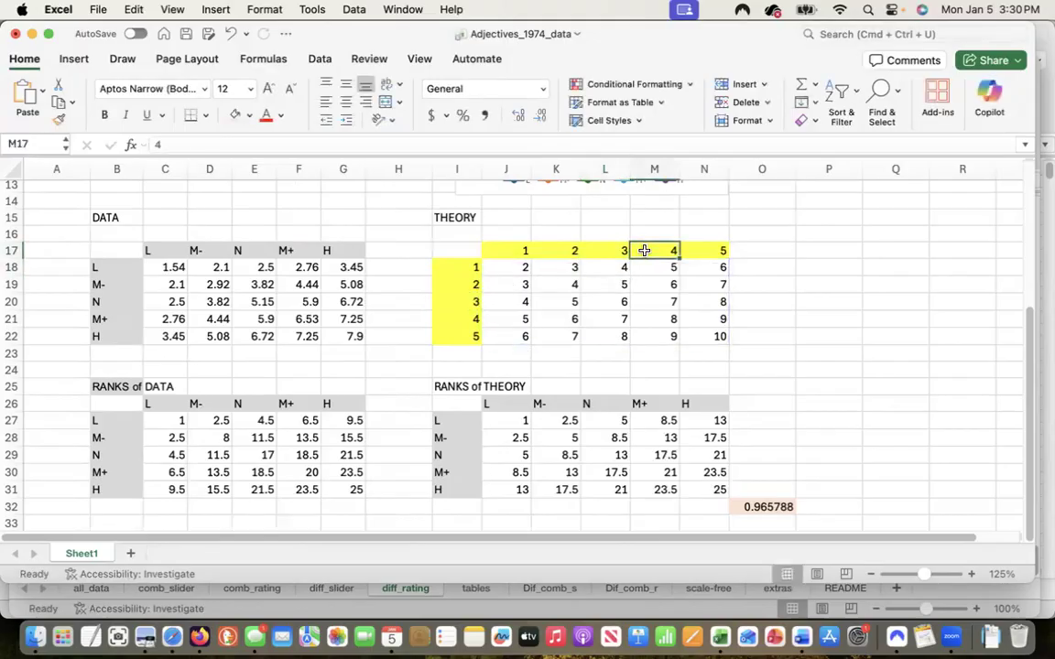
text(=)
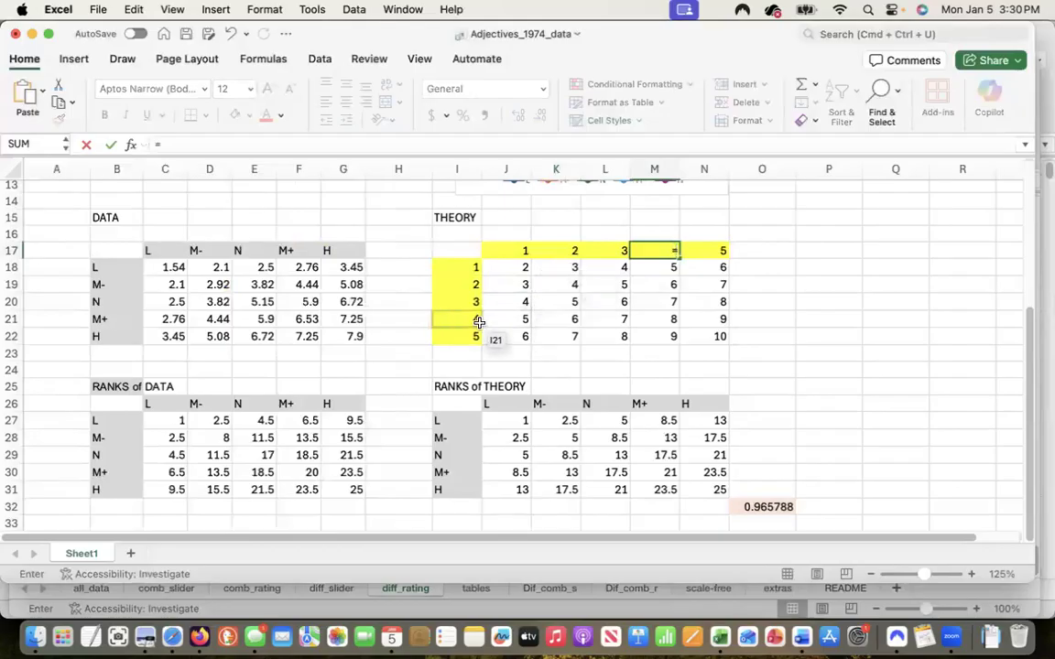
click(479, 321)
key(Return)
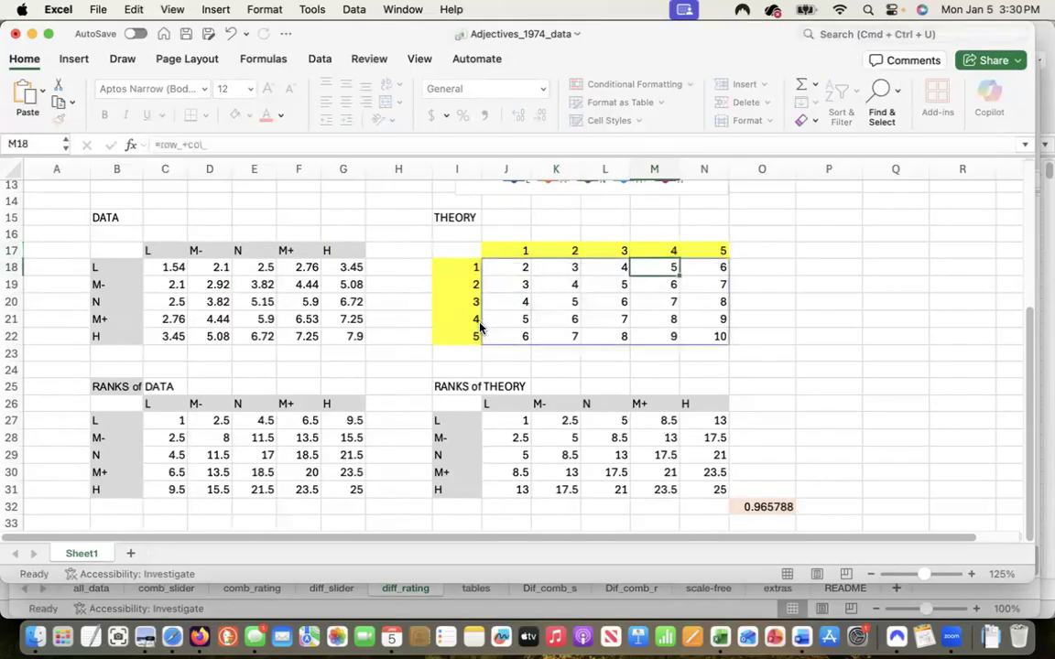
Step: Link the theory table's fifth column value to its fifth row value by entering =I22 in N17
click(703, 250)
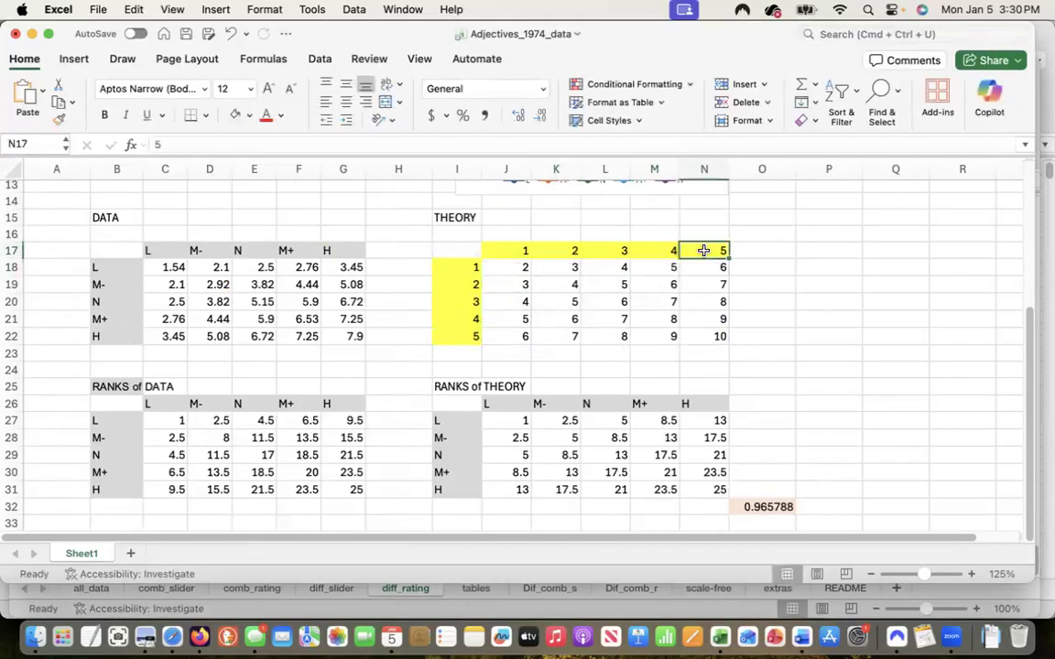
text(=)
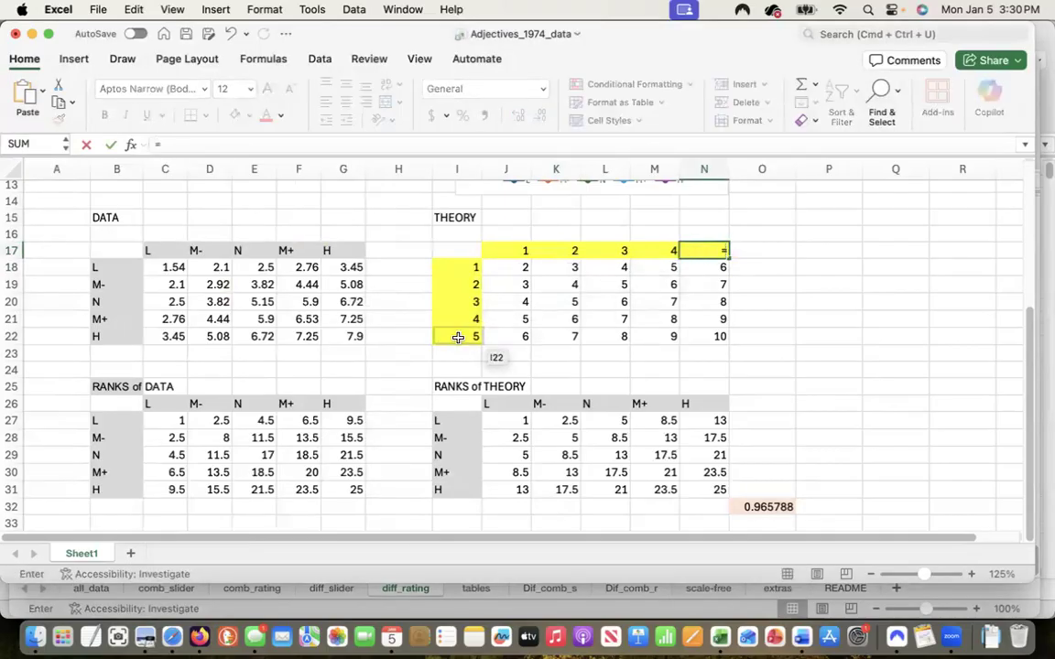
click(454, 338)
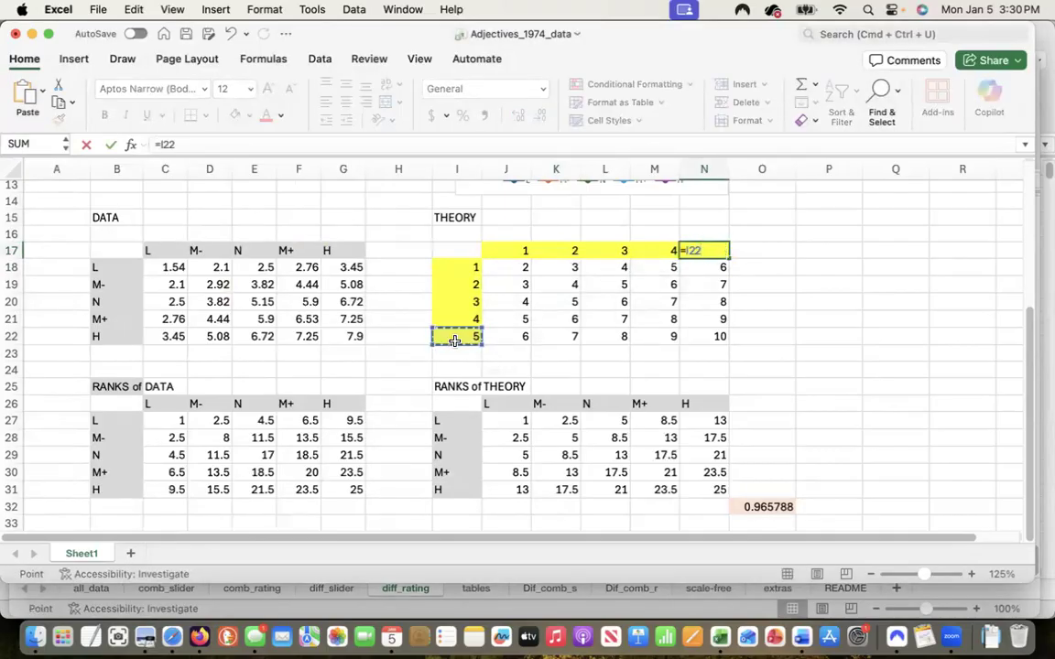
key(Return)
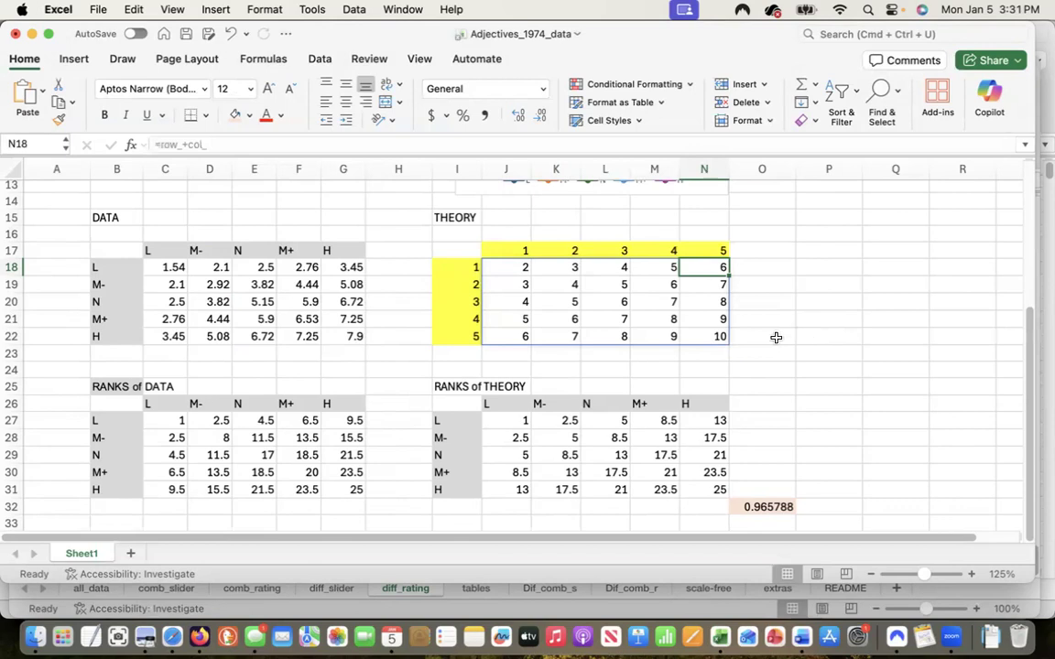
Step: Shade the theory table's first and last row values, I18 and I22, with the light gray theme fill
click(460, 266)
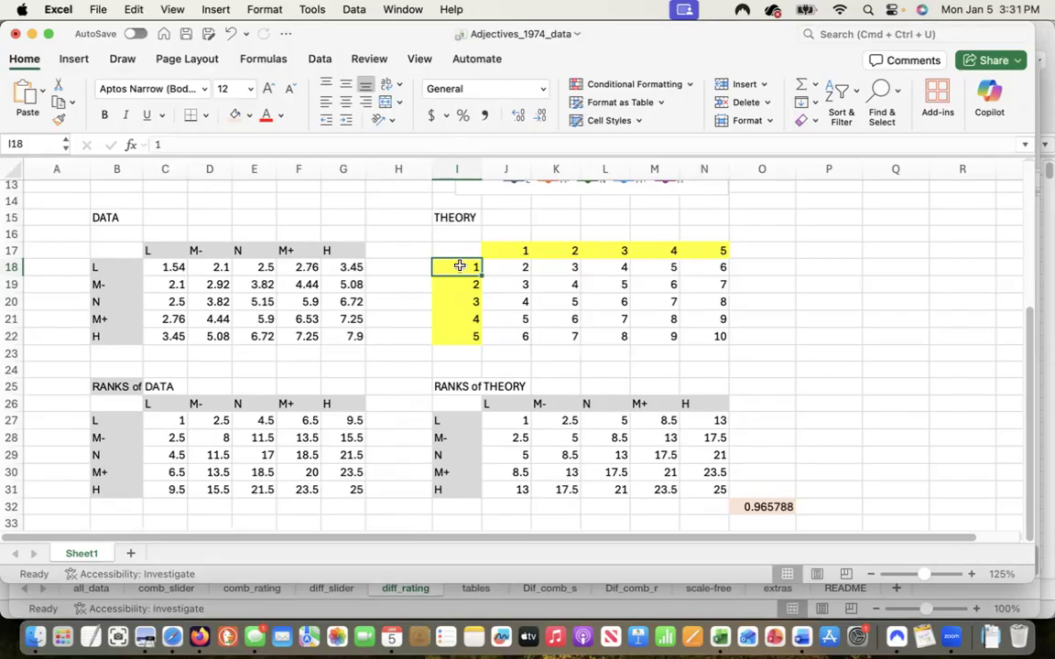
click(249, 118)
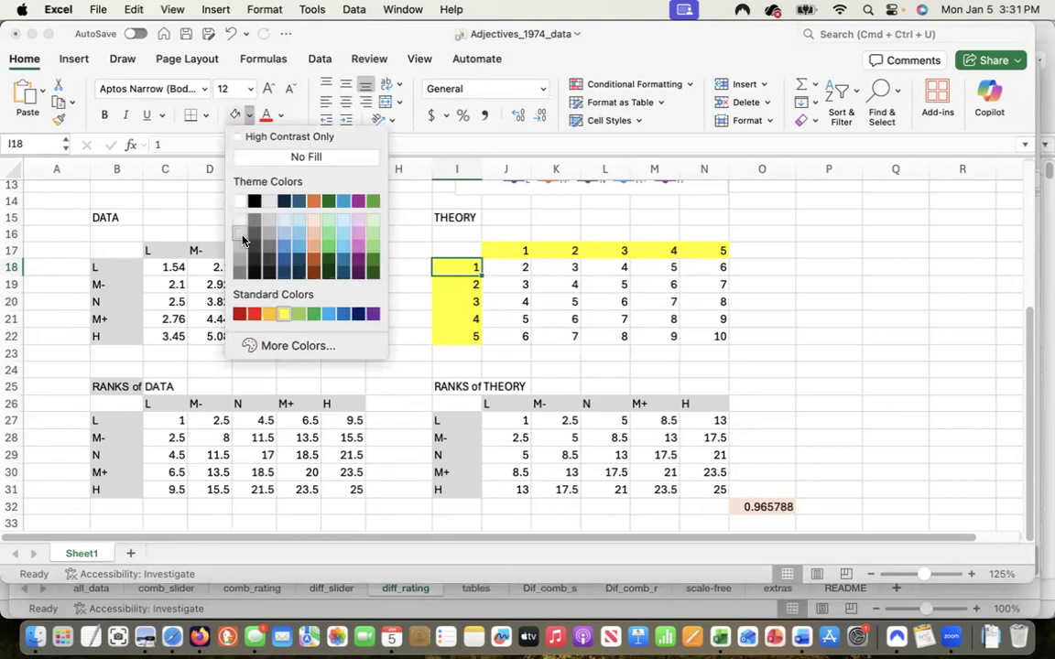
click(239, 238)
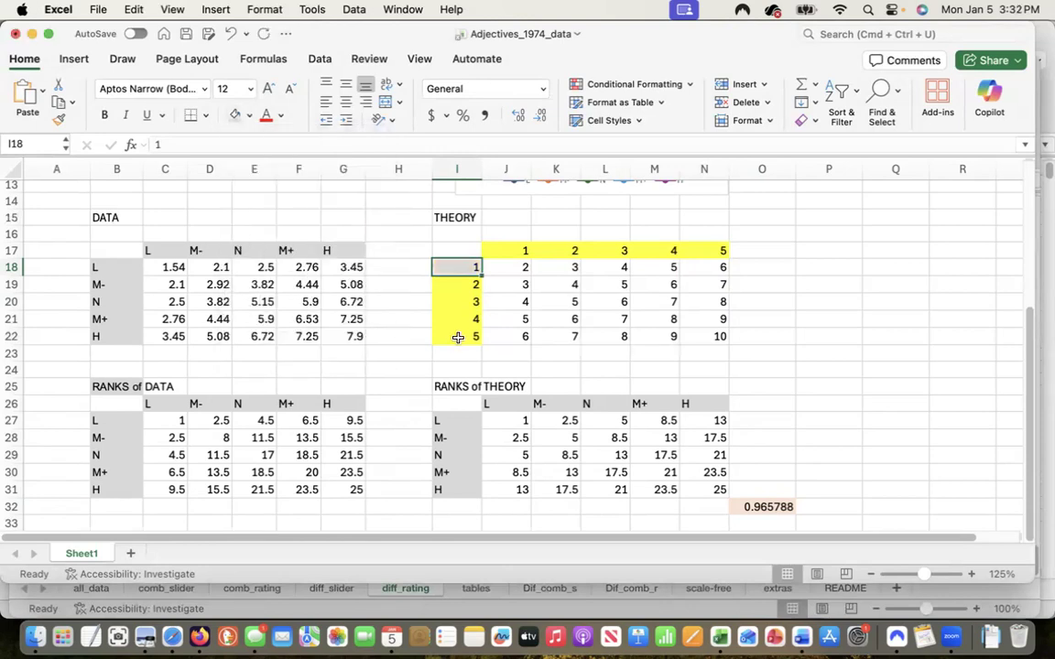
click(460, 336)
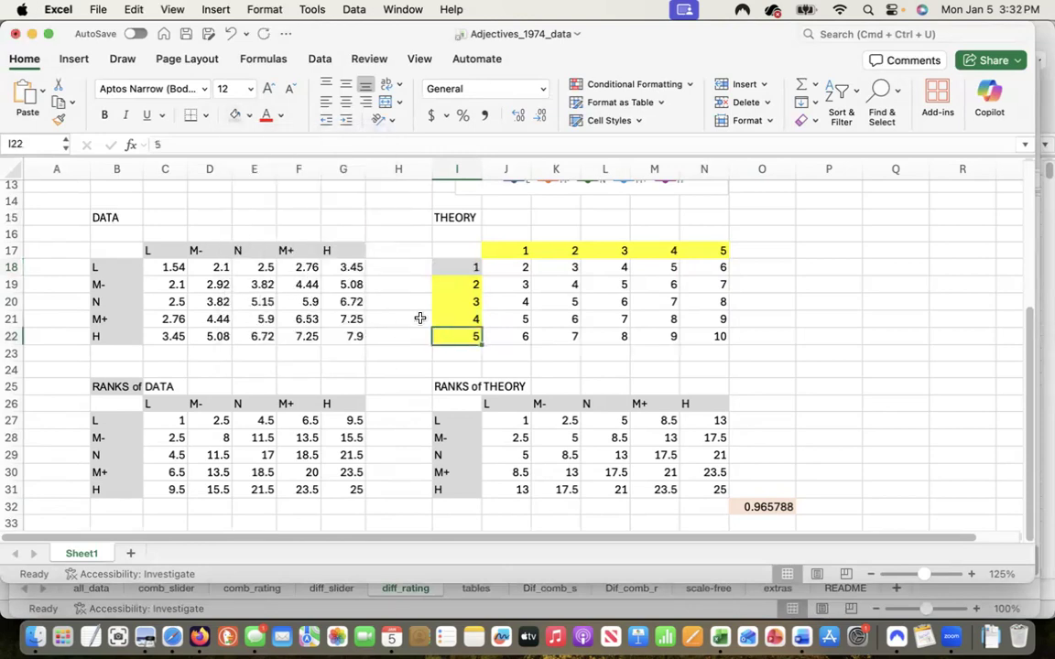
click(234, 118)
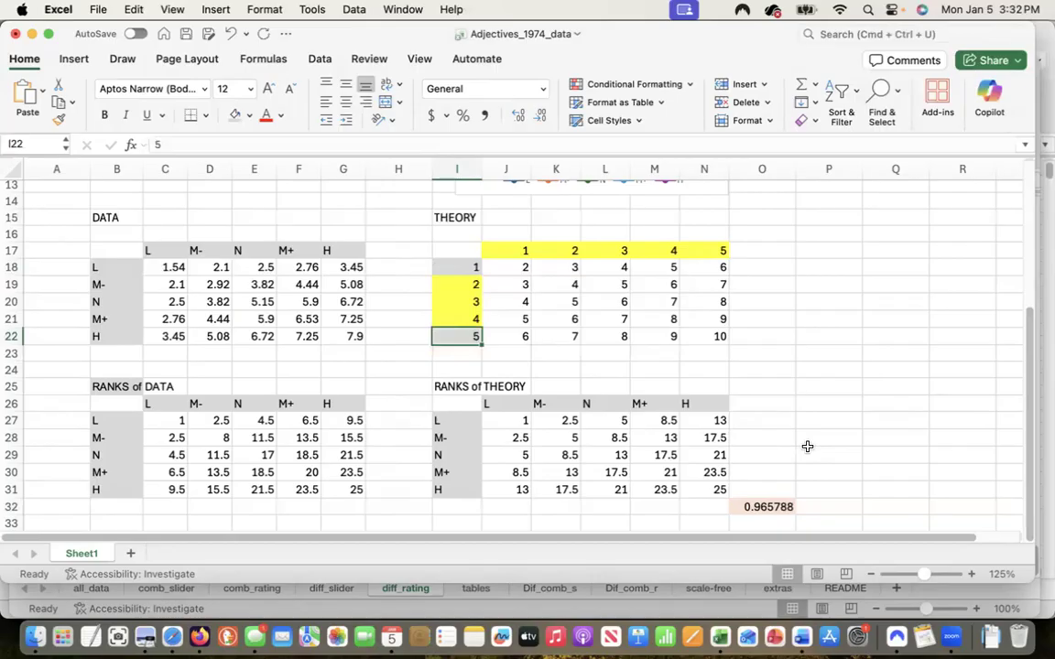
Step: Set up Solver to maximize the correlation in O32 by changing the theory row values in I19:I21
click(756, 505)
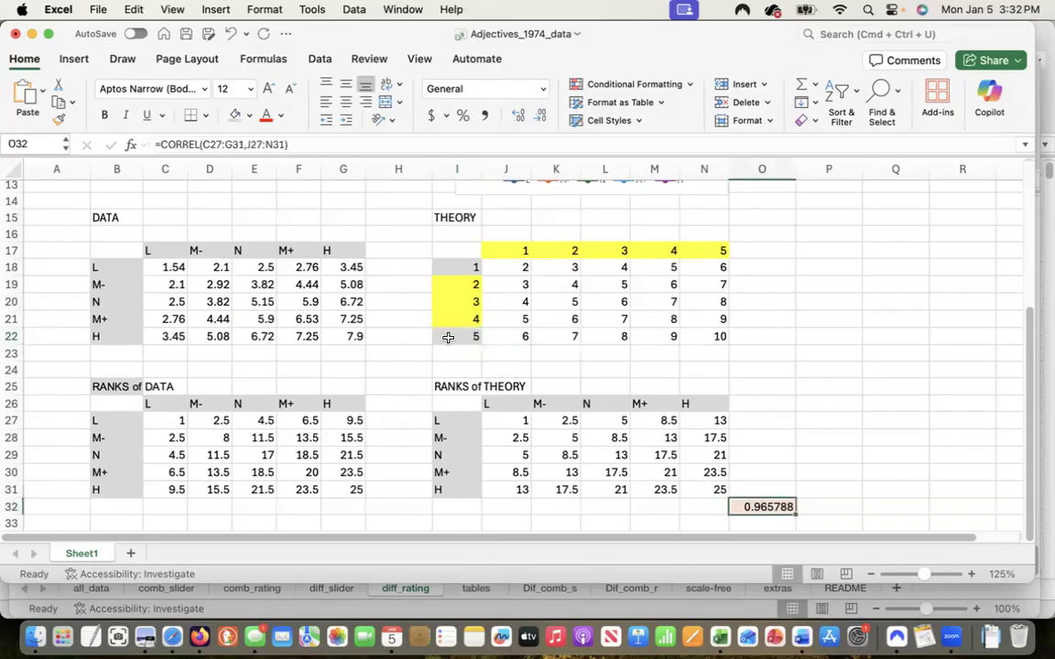
click(309, 9)
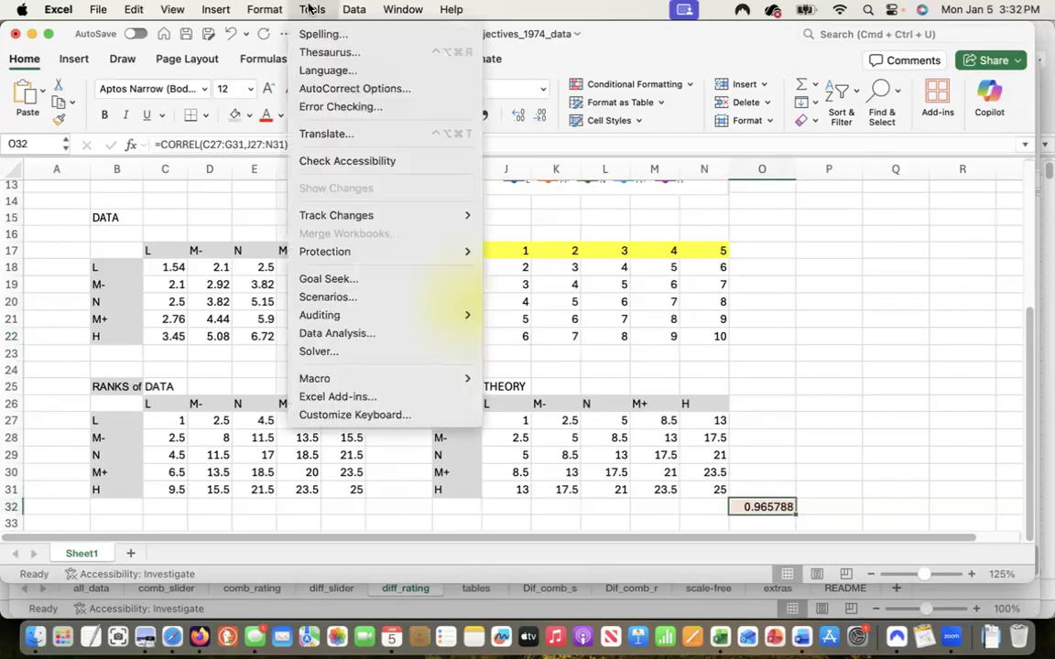
click(331, 349)
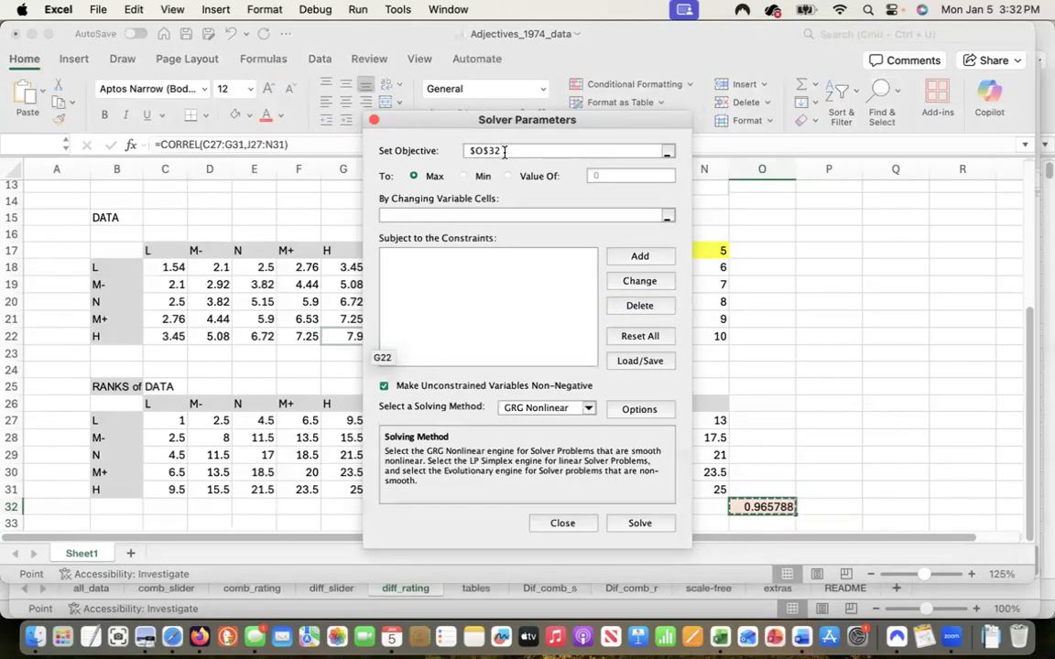
click(408, 214)
drag(407, 124, 136, 126)
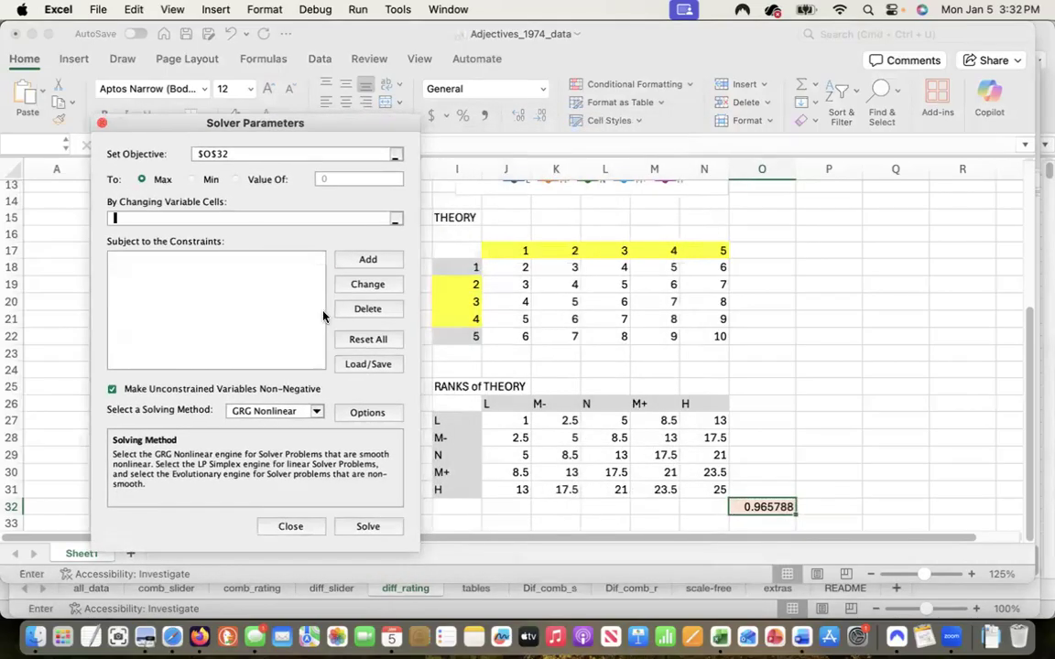
drag(446, 284, 449, 316)
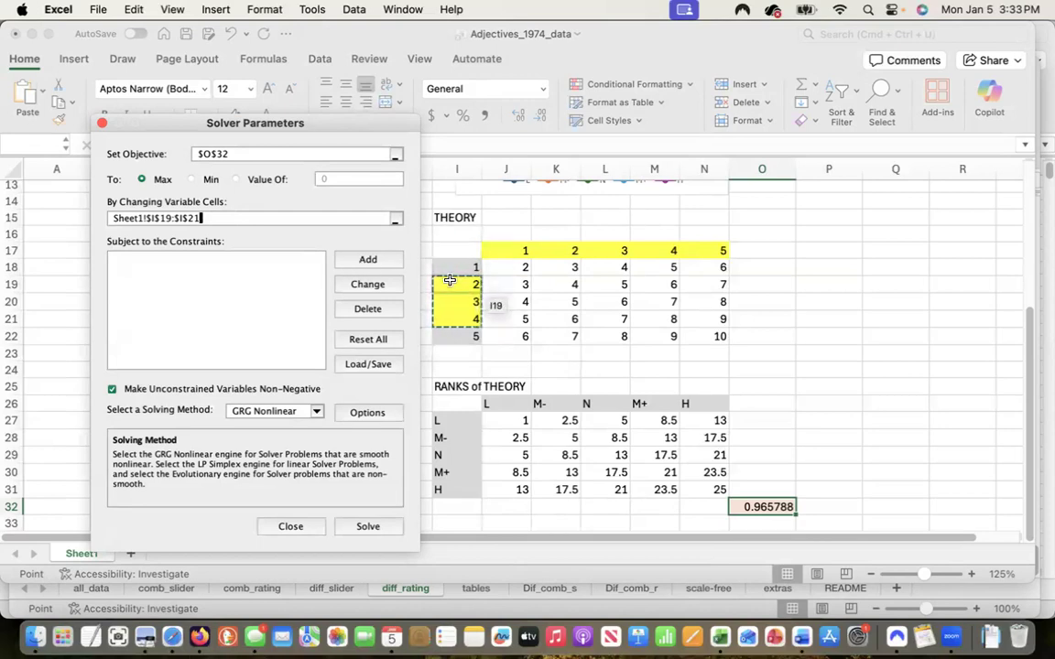
Step: Add Solver constraints keeping I19 at most 5 and at least 1
click(355, 260)
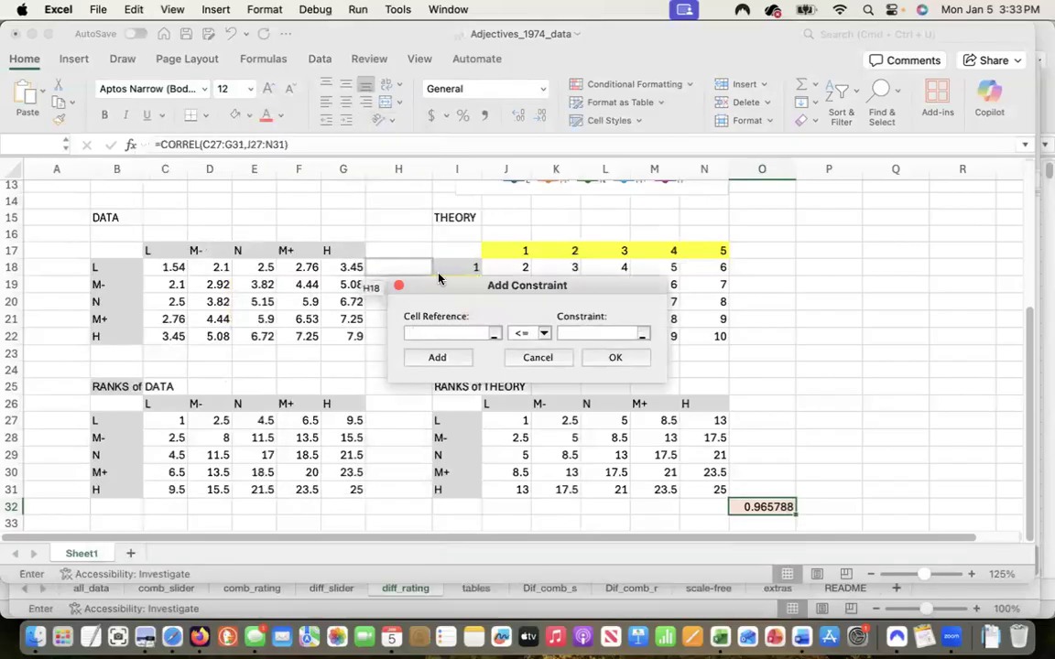
drag(438, 286, 159, 181)
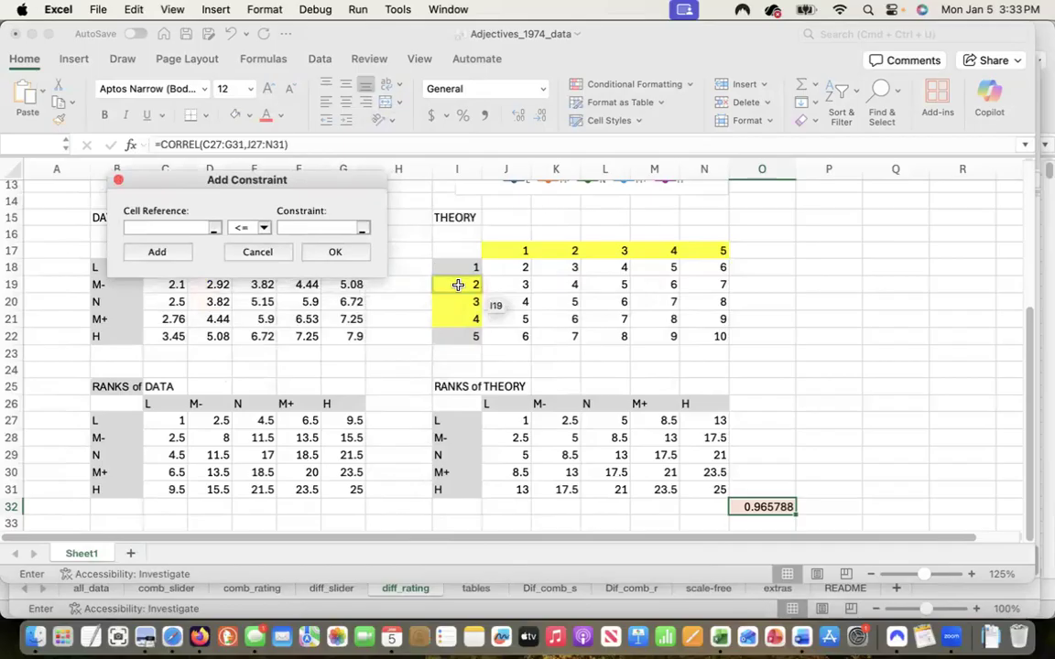
click(458, 285)
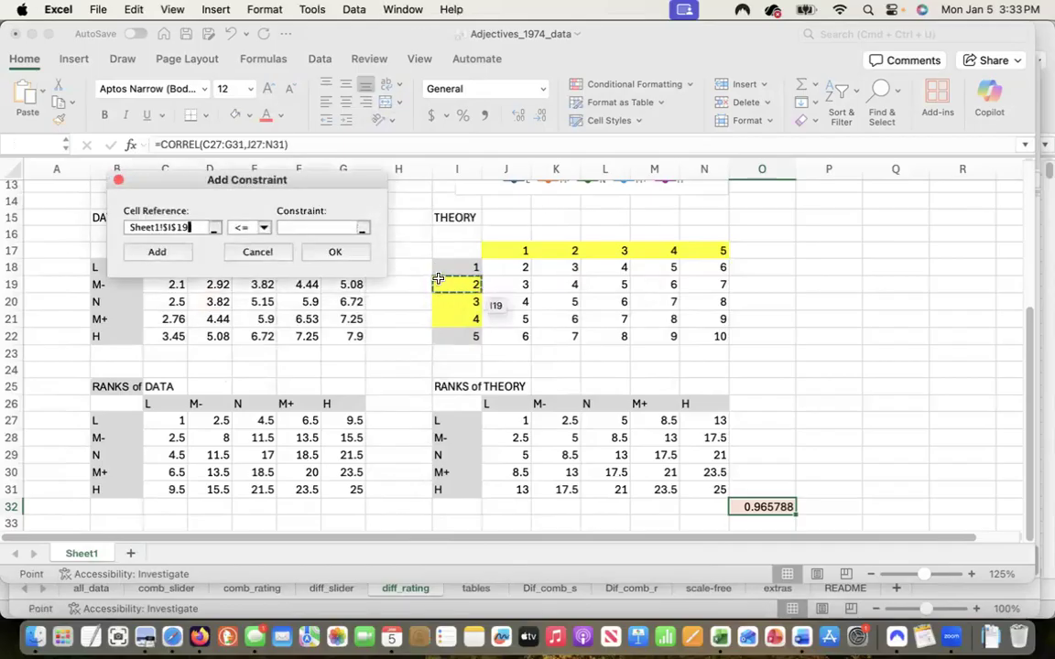
click(310, 228)
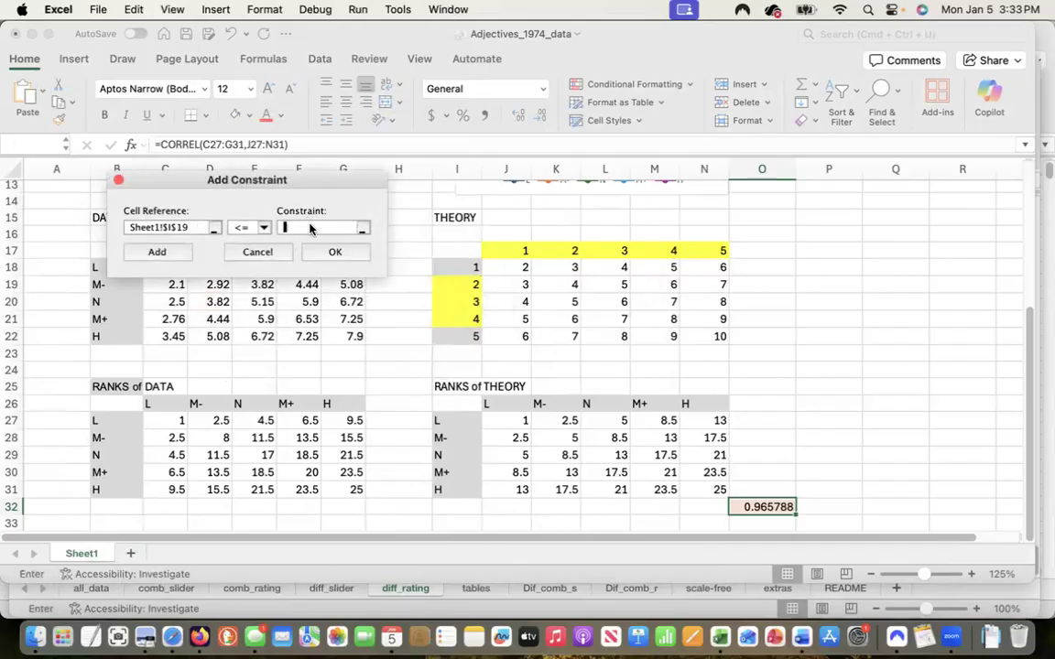
text(5)
click(157, 252)
click(460, 283)
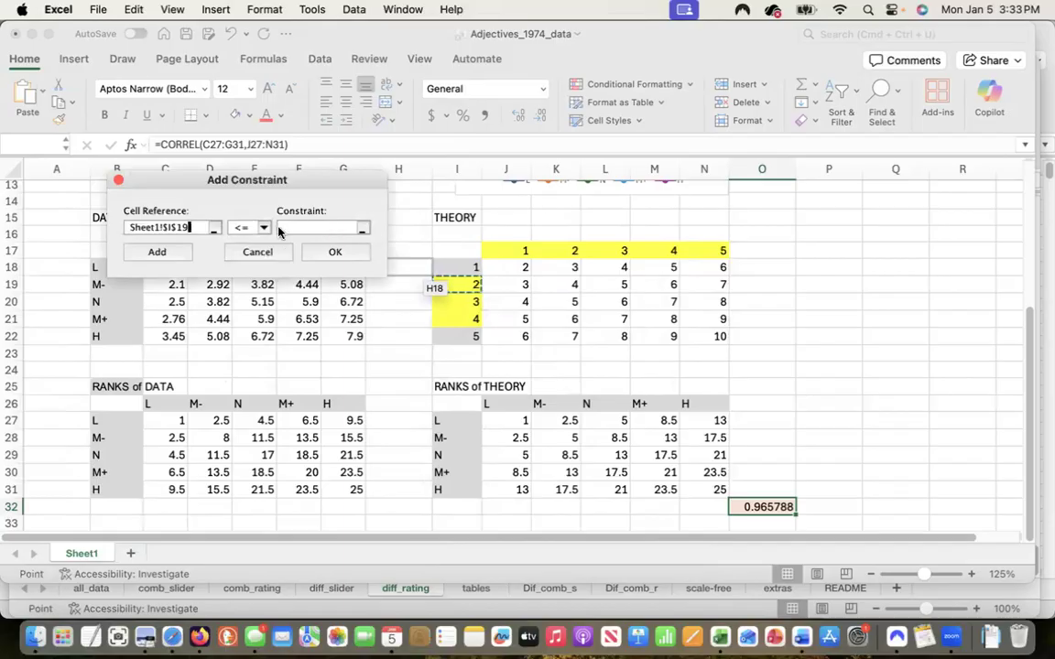
click(261, 227)
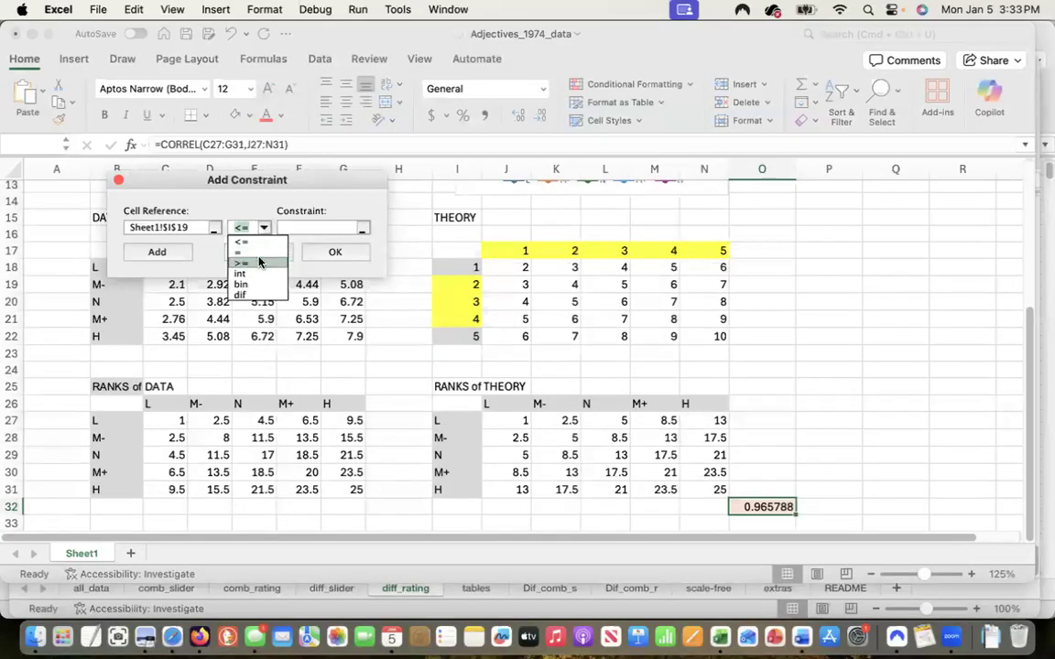
click(259, 263)
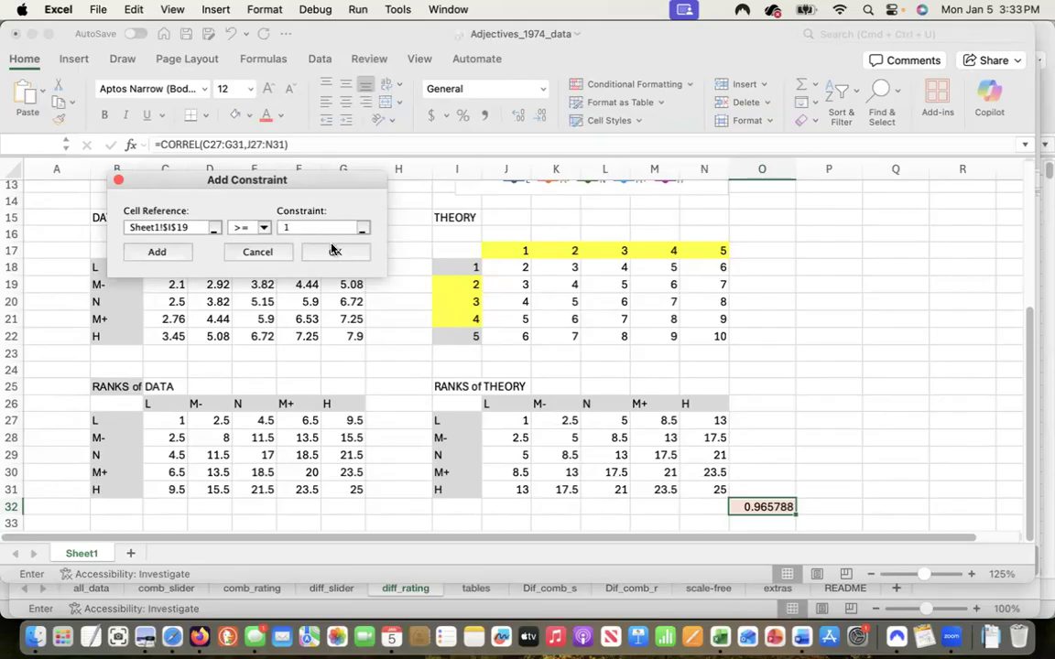
click(158, 254)
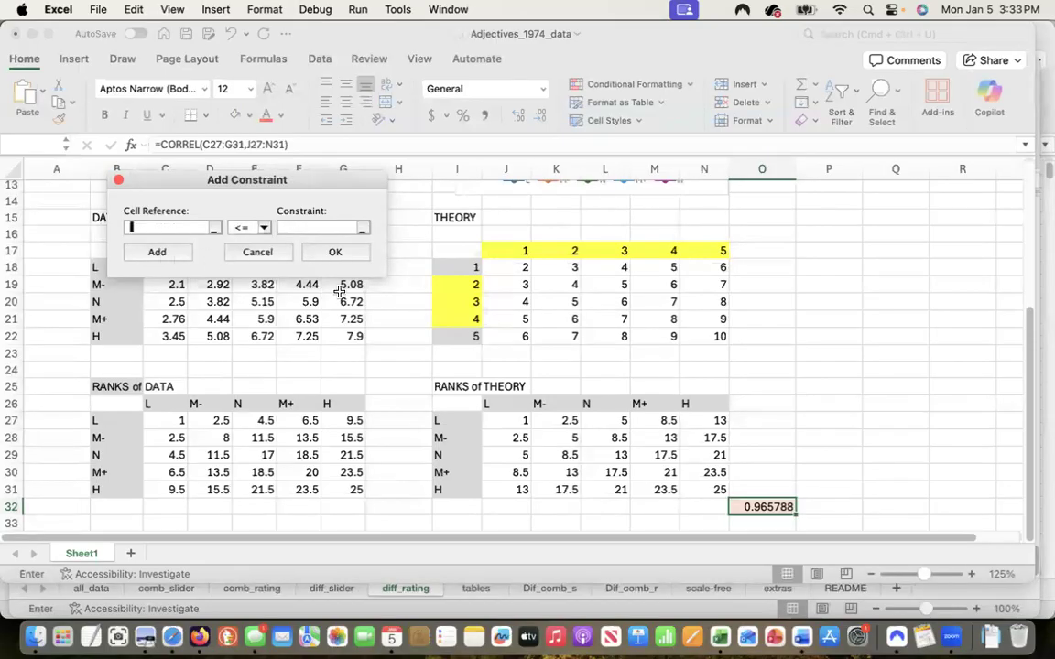
Step: Add Solver constraints keeping I20 at most 5 and at least 1
click(452, 300)
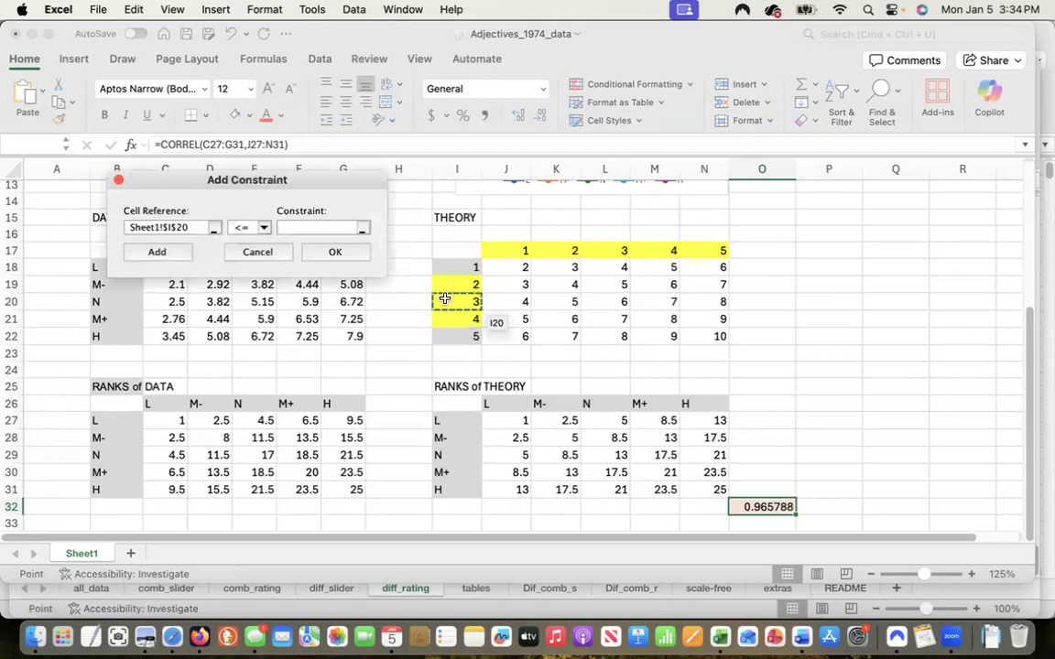
click(286, 230)
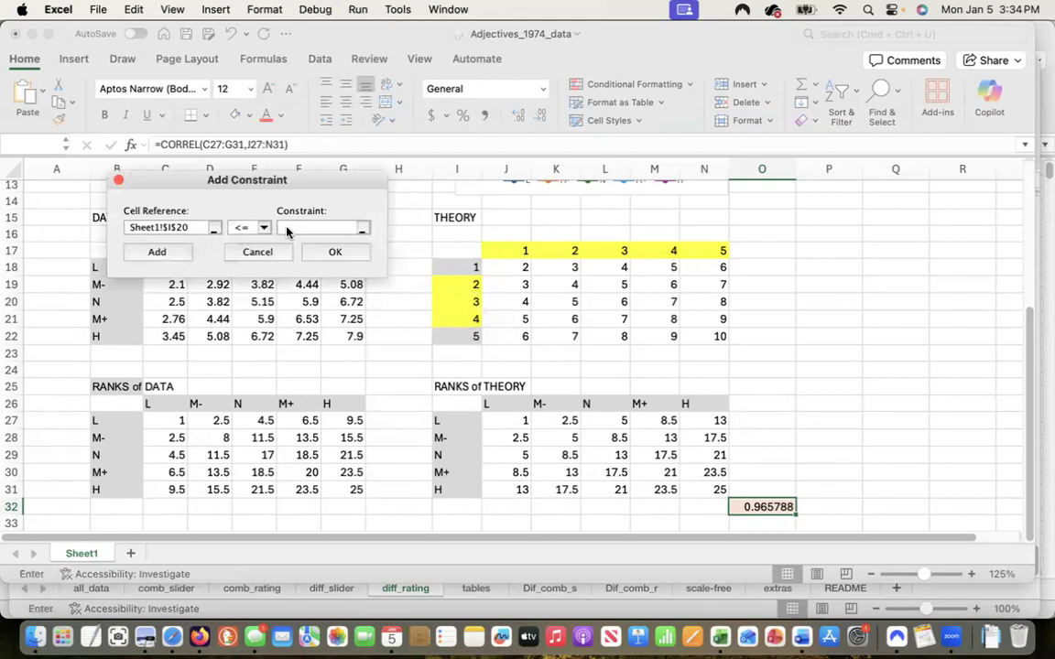
text(5)
click(157, 252)
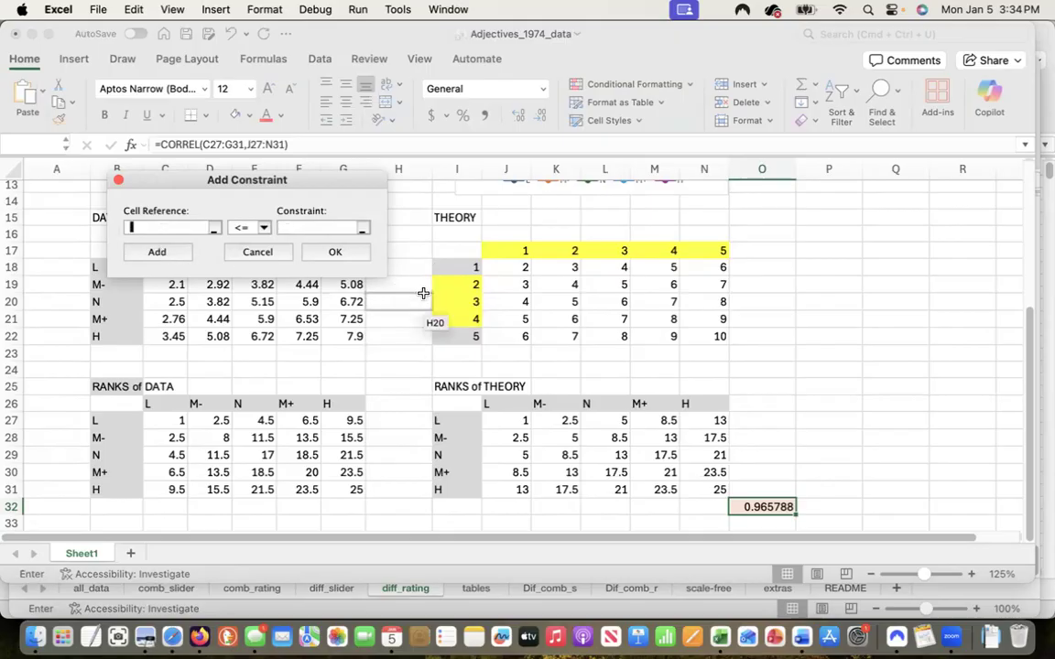
click(463, 303)
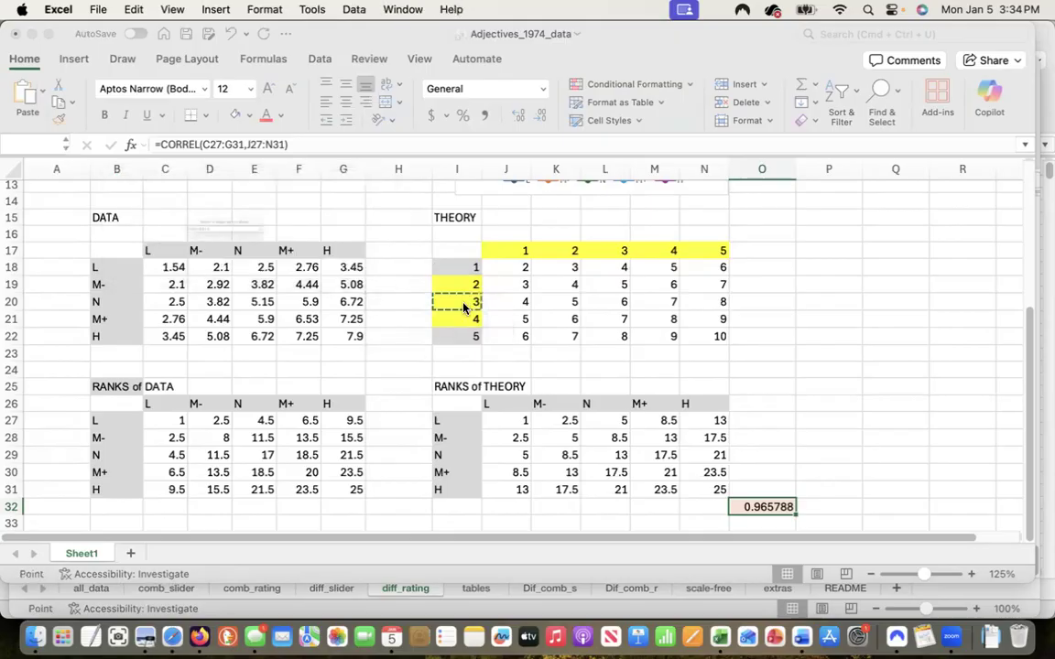
click(264, 228)
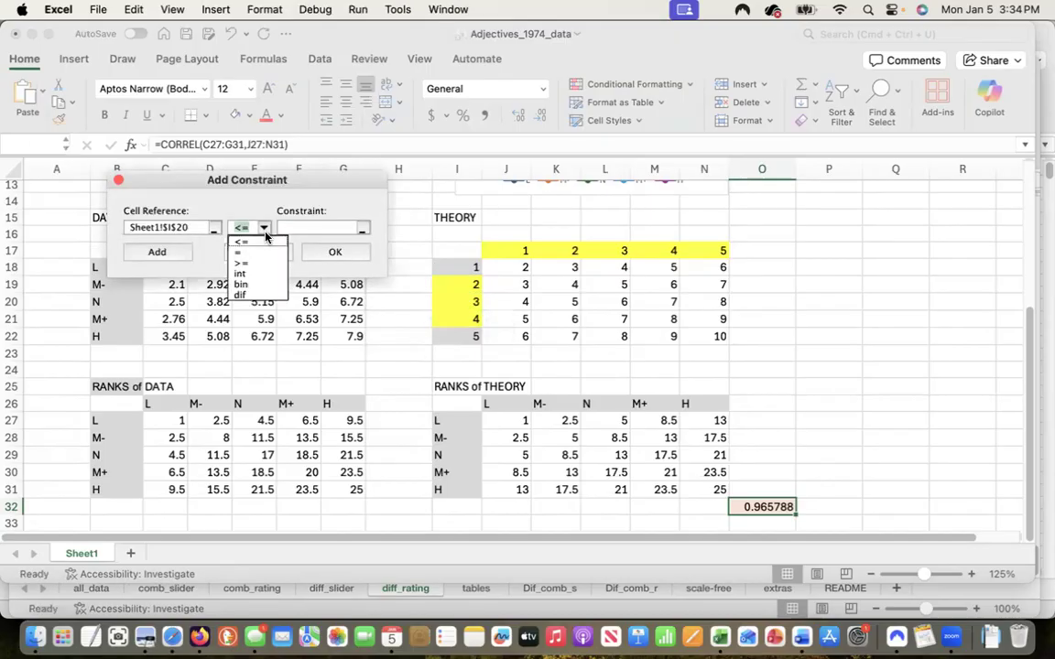
click(260, 265)
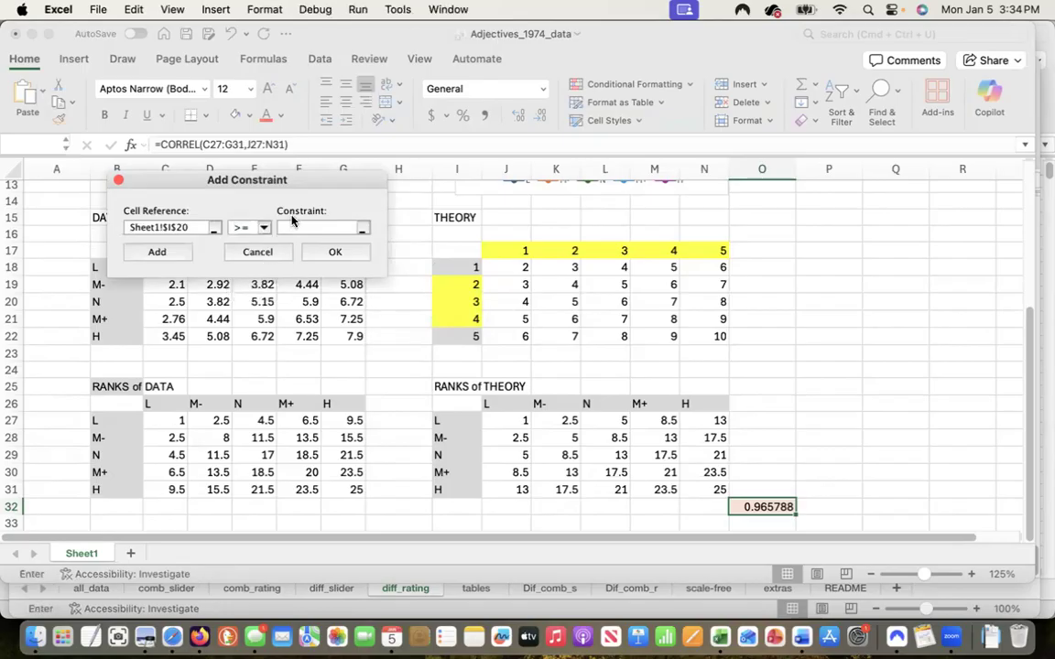
text(1)
click(158, 252)
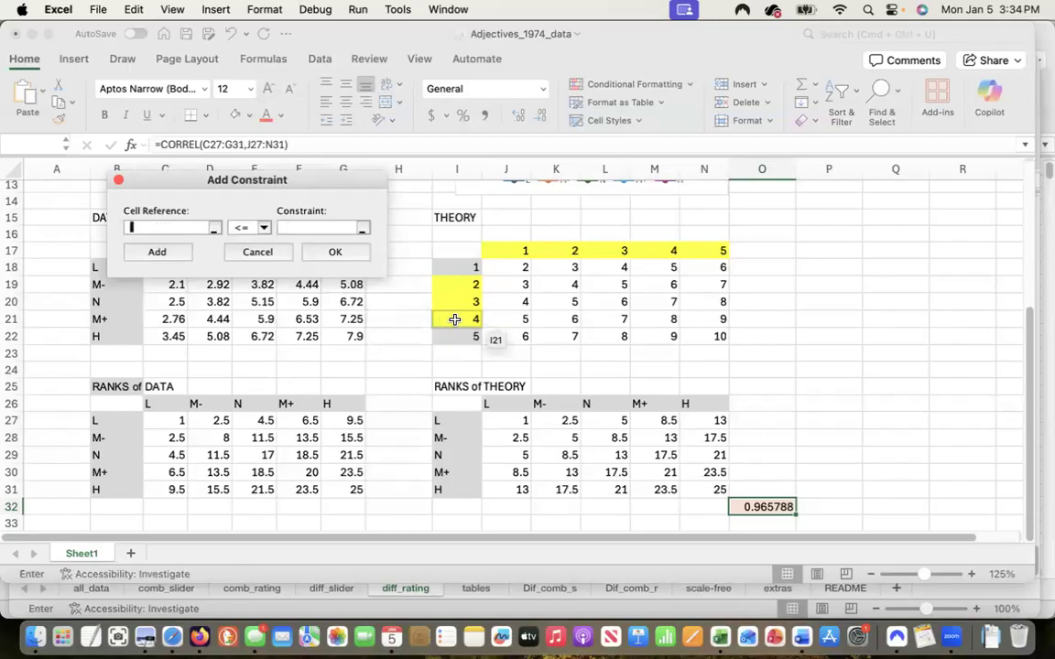
Step: Add Solver constraints keeping I21 at most 5 and at least 1, and return to the Solver parameters
click(454, 319)
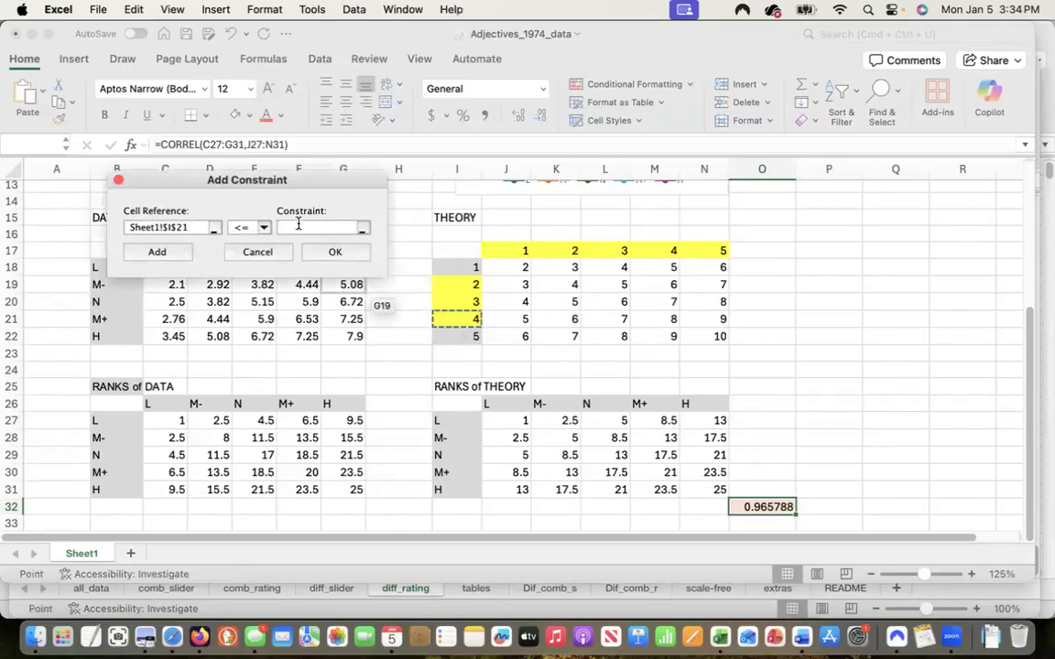
click(299, 227)
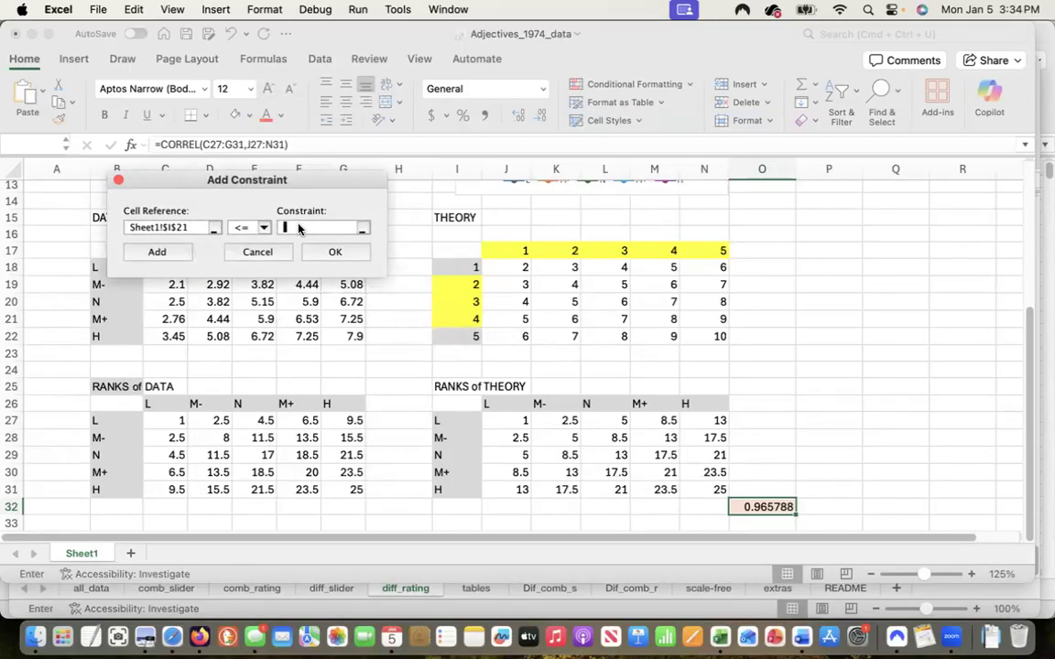
click(157, 251)
click(445, 317)
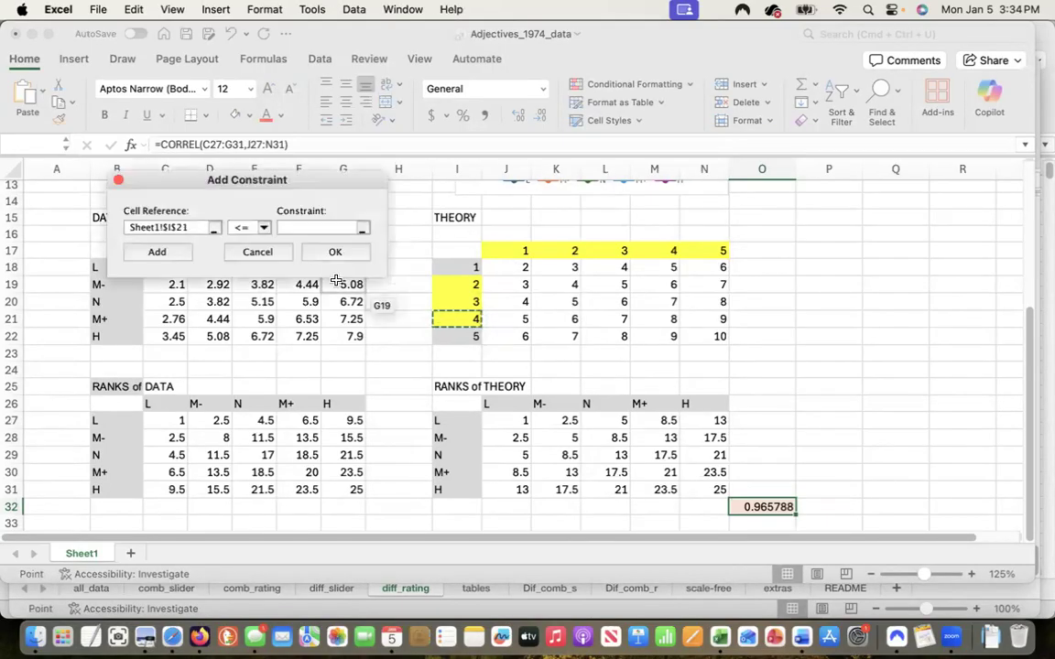
click(264, 228)
click(261, 264)
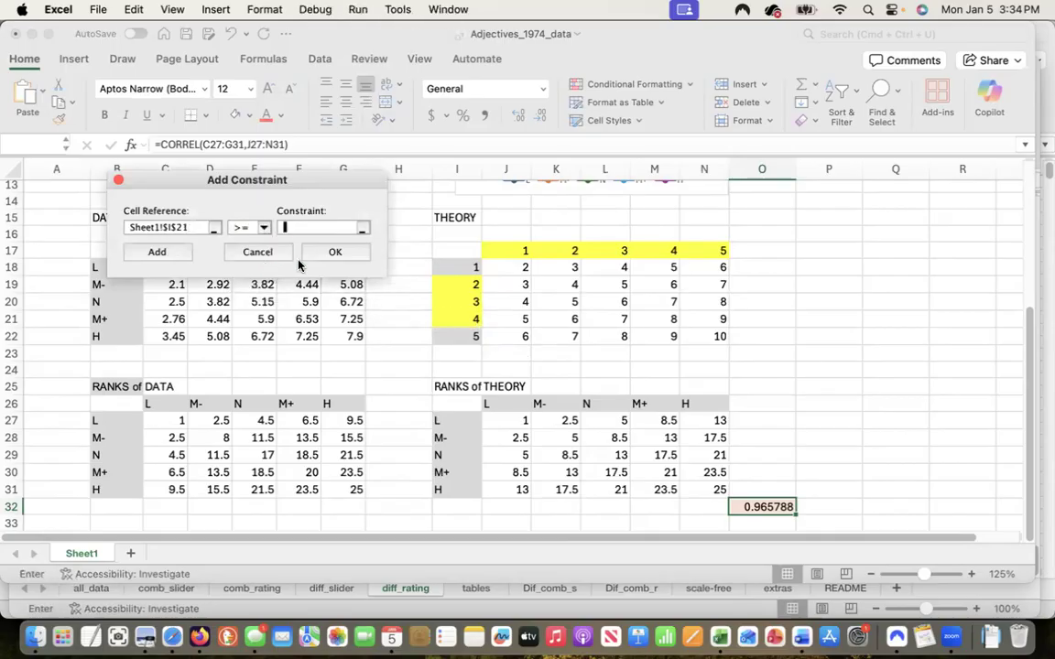
text(1)
click(335, 253)
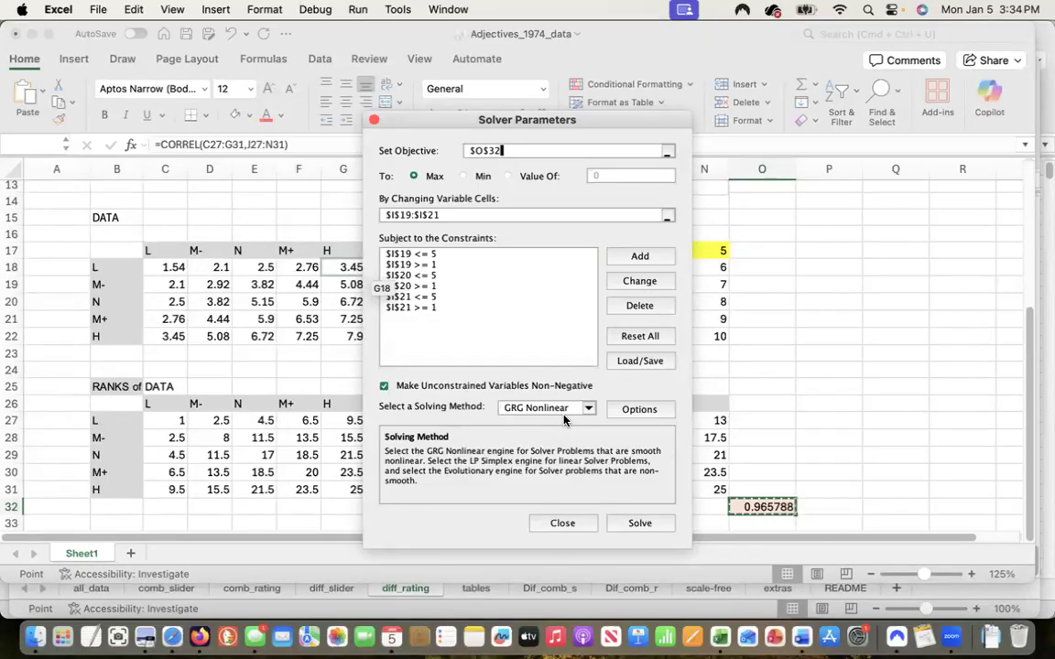
Step: Run Solver with the Evolutionary solving method and keep its solution
click(589, 410)
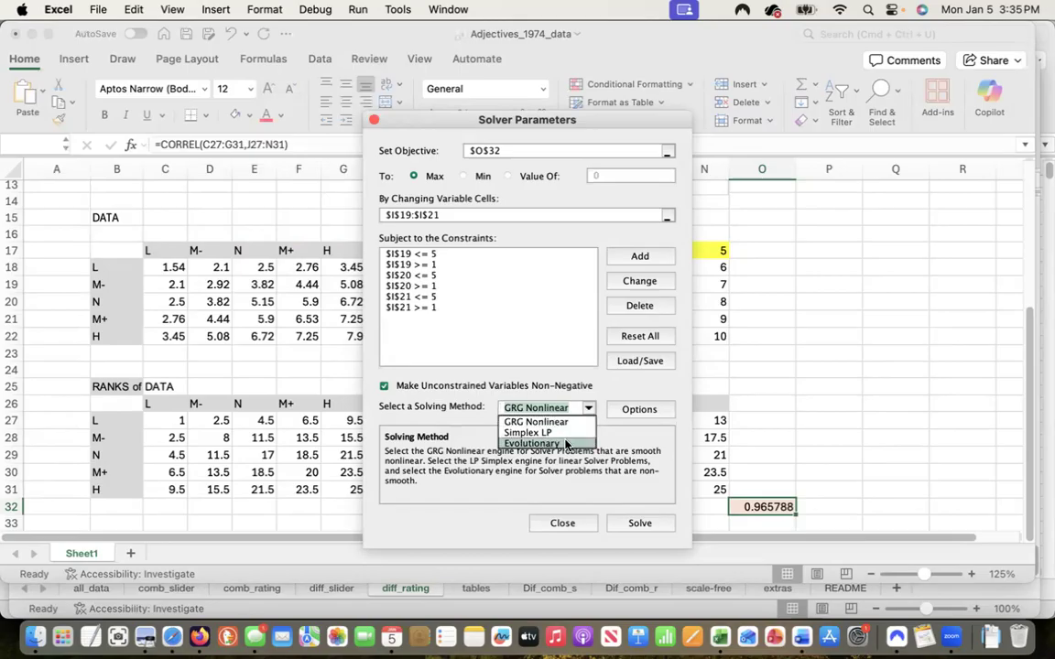
click(565, 444)
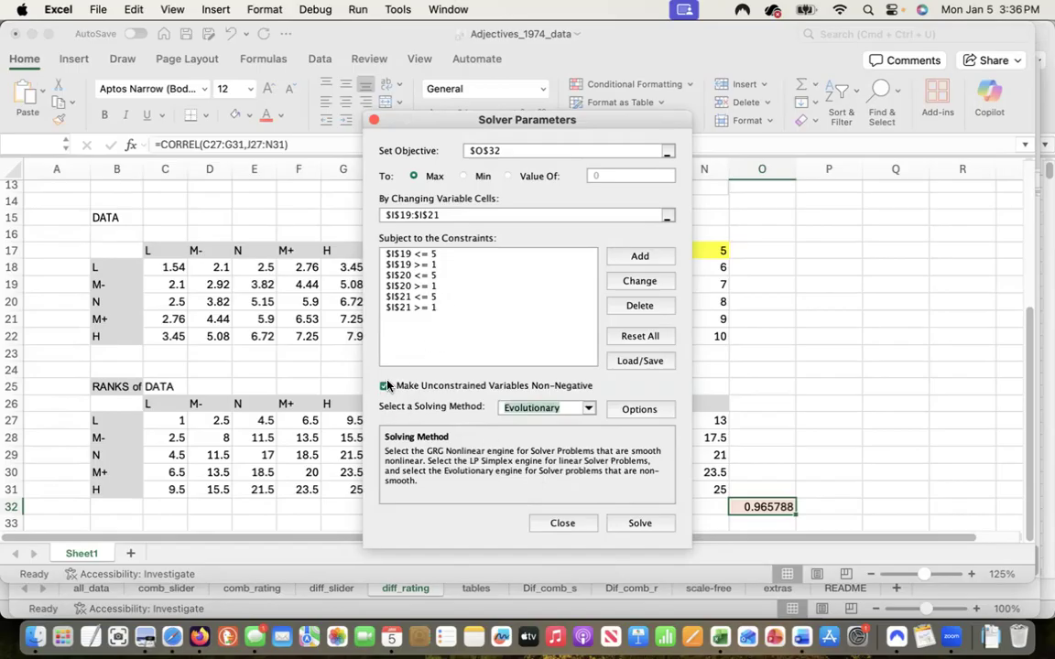
click(627, 523)
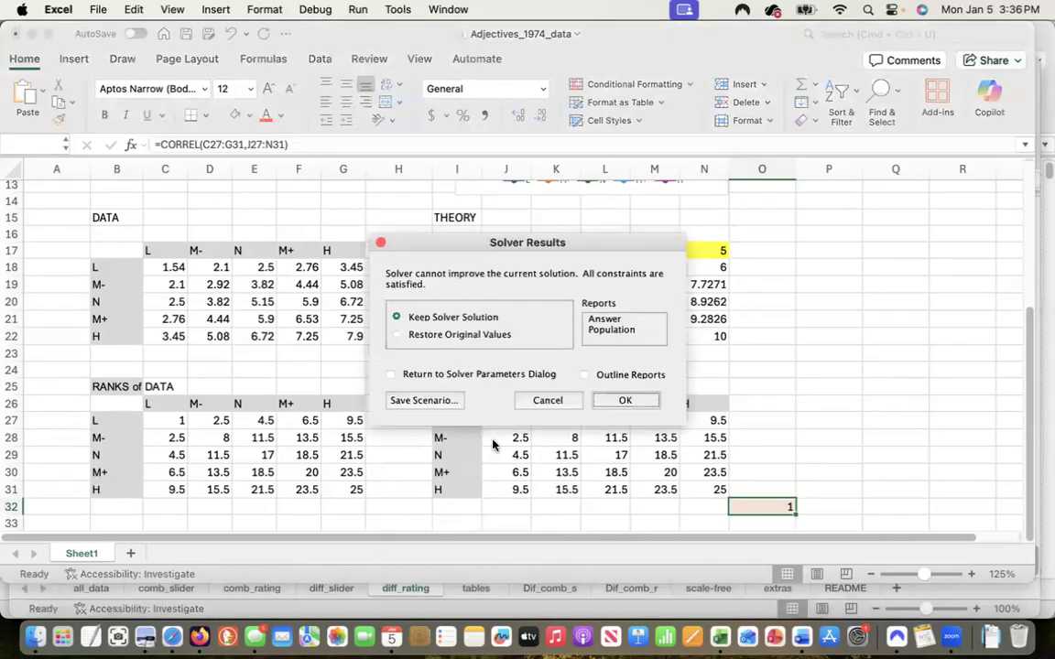
click(620, 401)
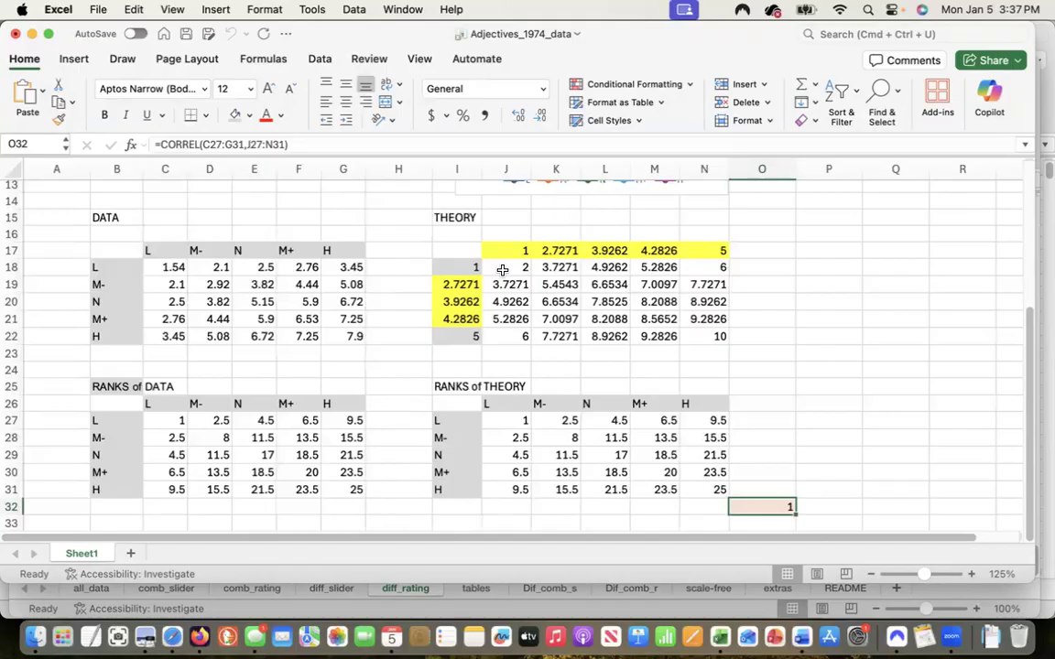
Step: Copy the additive theory predictions in J18:N22 and paste them below the rank tables, starting at J35
drag(503, 267, 701, 328)
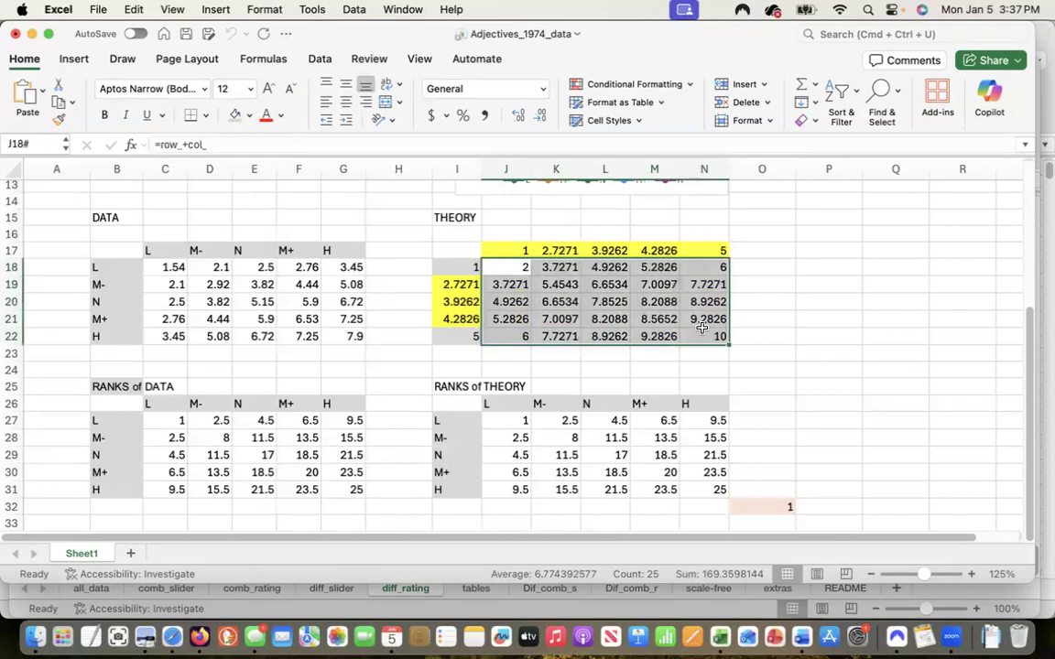
key(super+c)
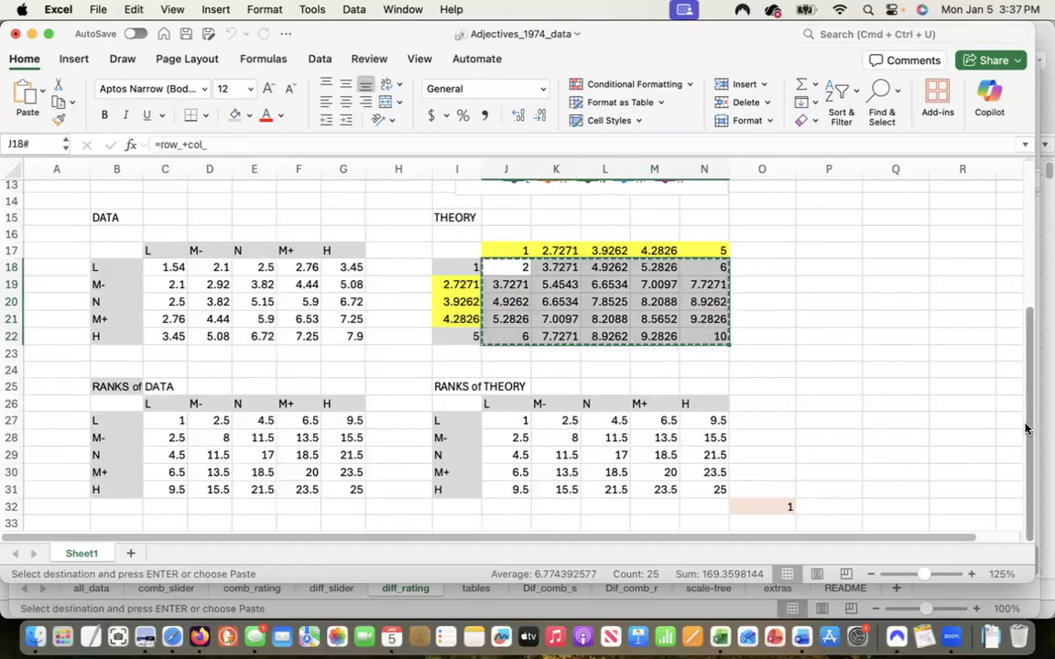
click(874, 506)
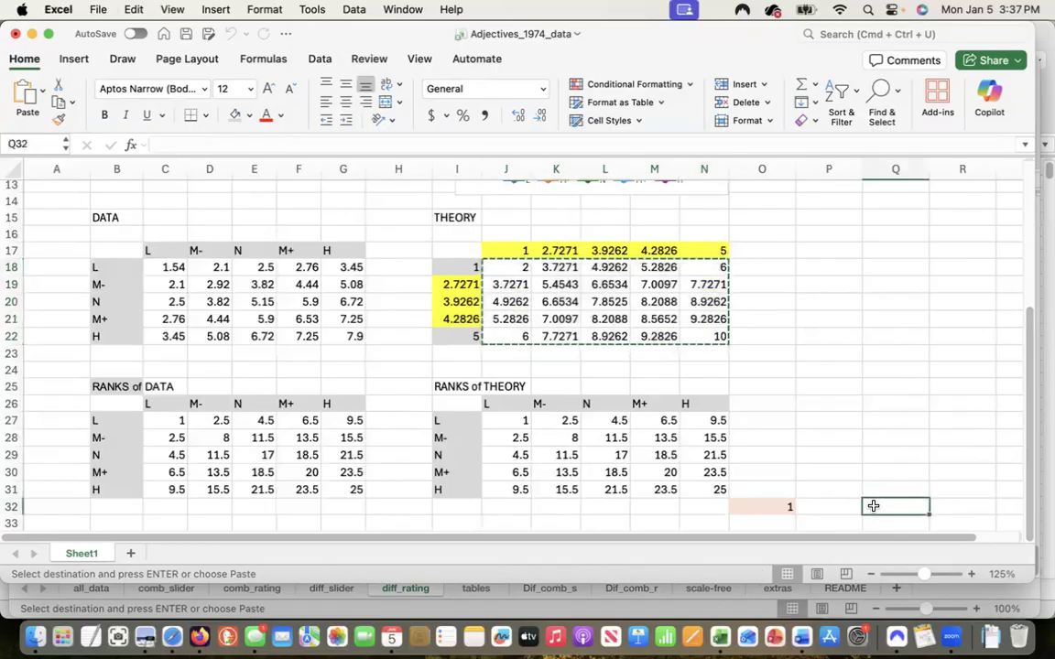
key(Down)
key(Down)
key(Down)
key(Down)
key(Down)
key(Down)
key(Down)
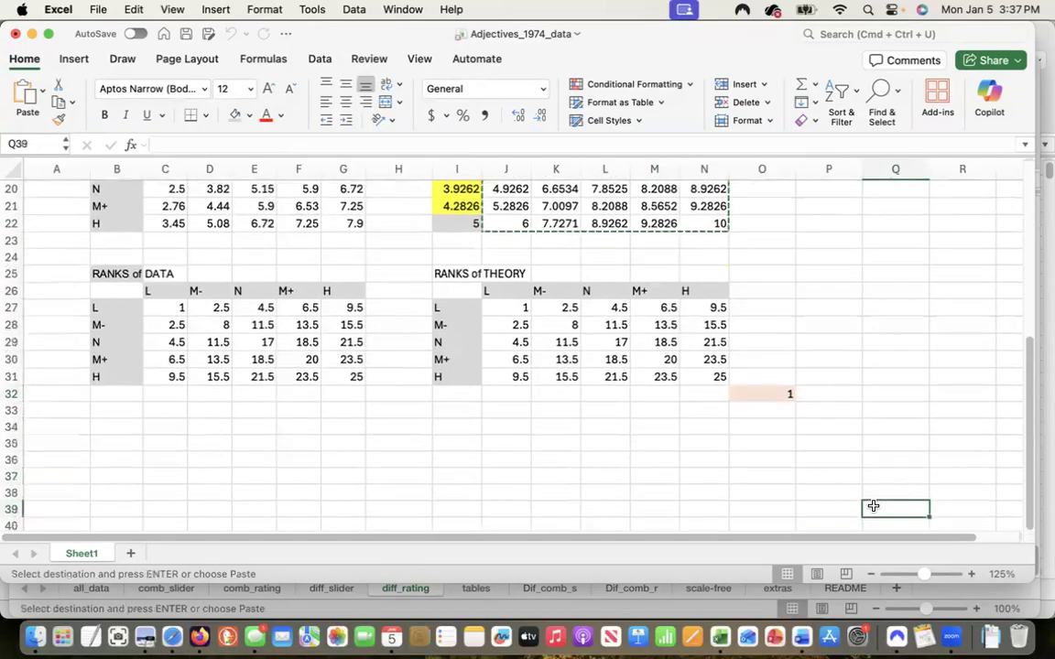
click(501, 444)
key(super+v)
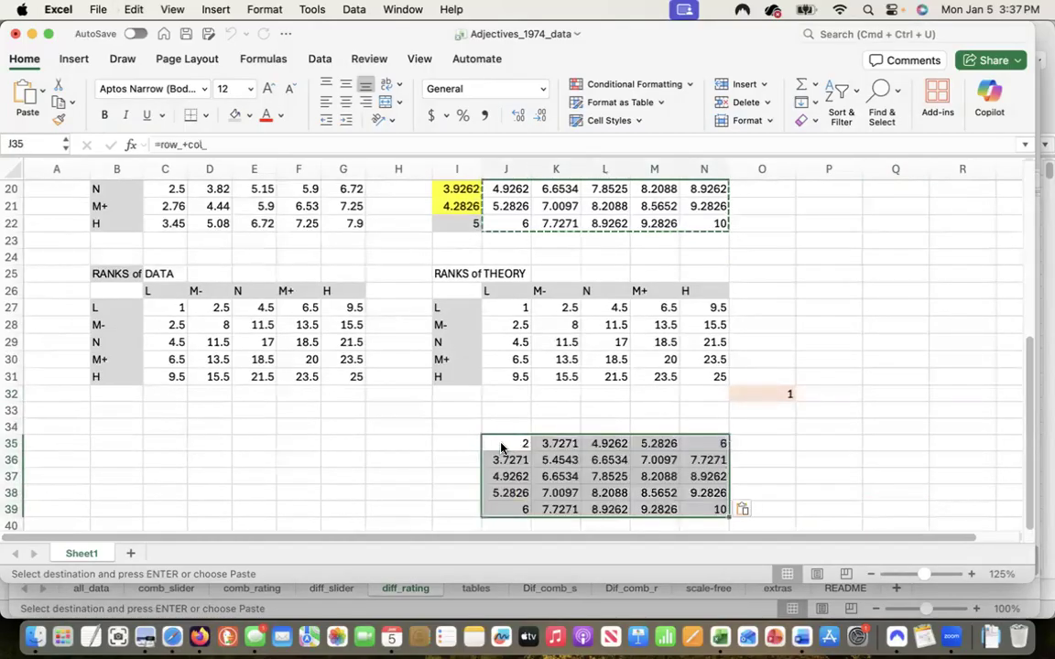
Step: Label the pasted block "Theory" in I34 and move that label to H34
click(456, 424)
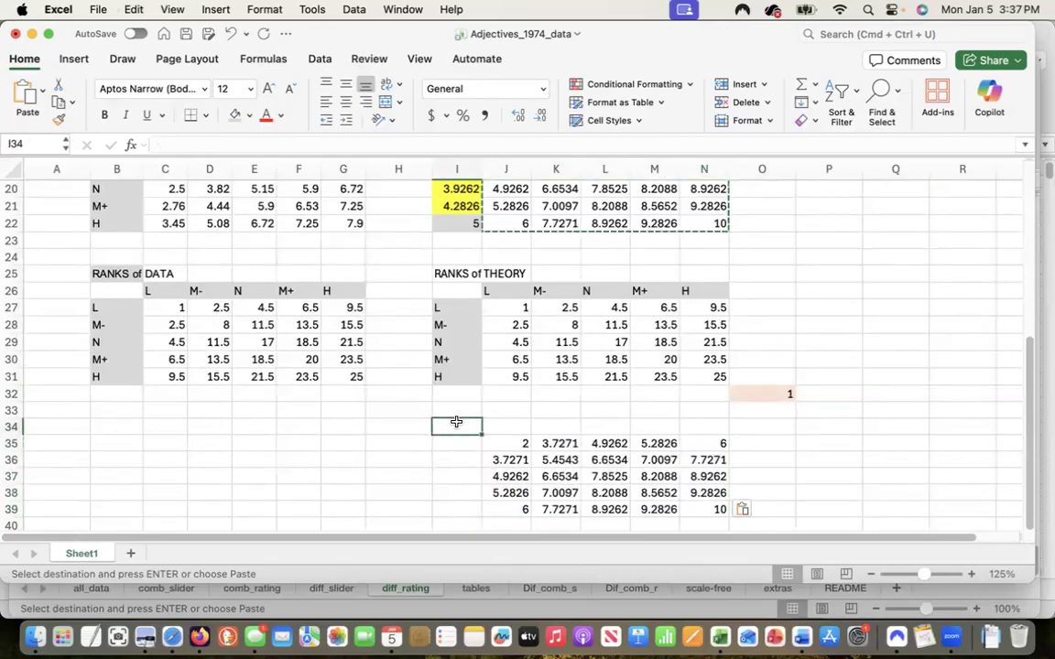
text(Theory)
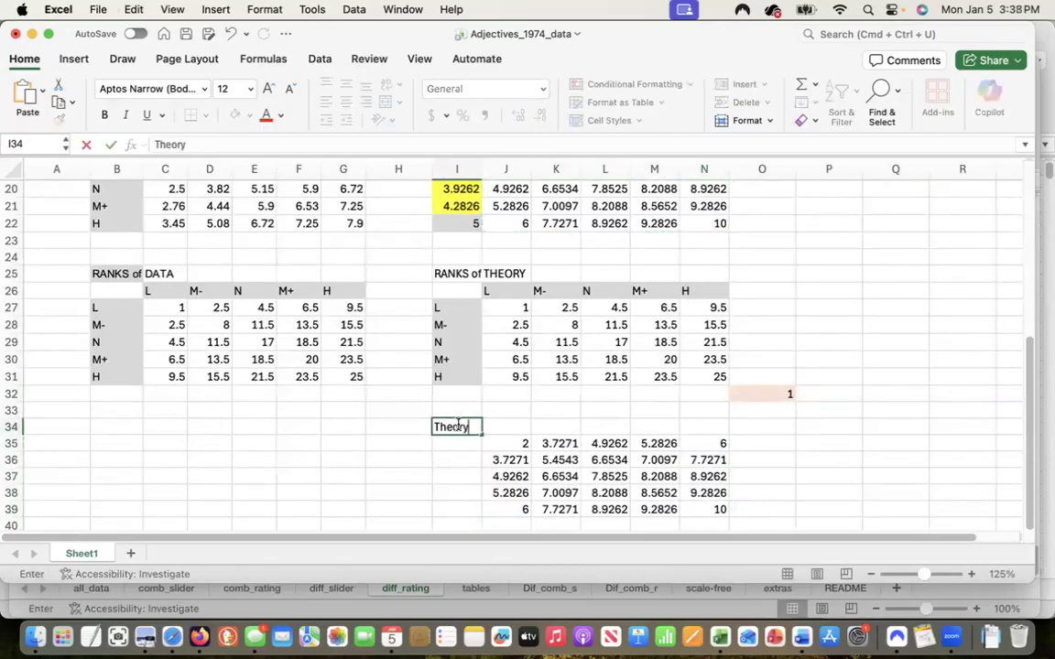
click(506, 443)
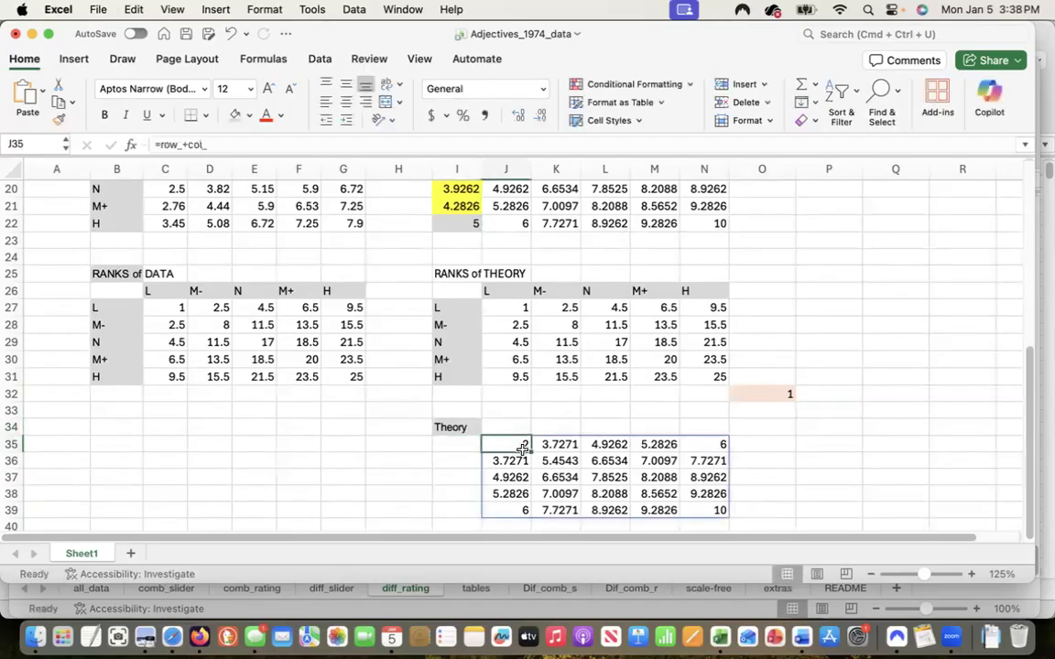
click(460, 426)
key(super+c)
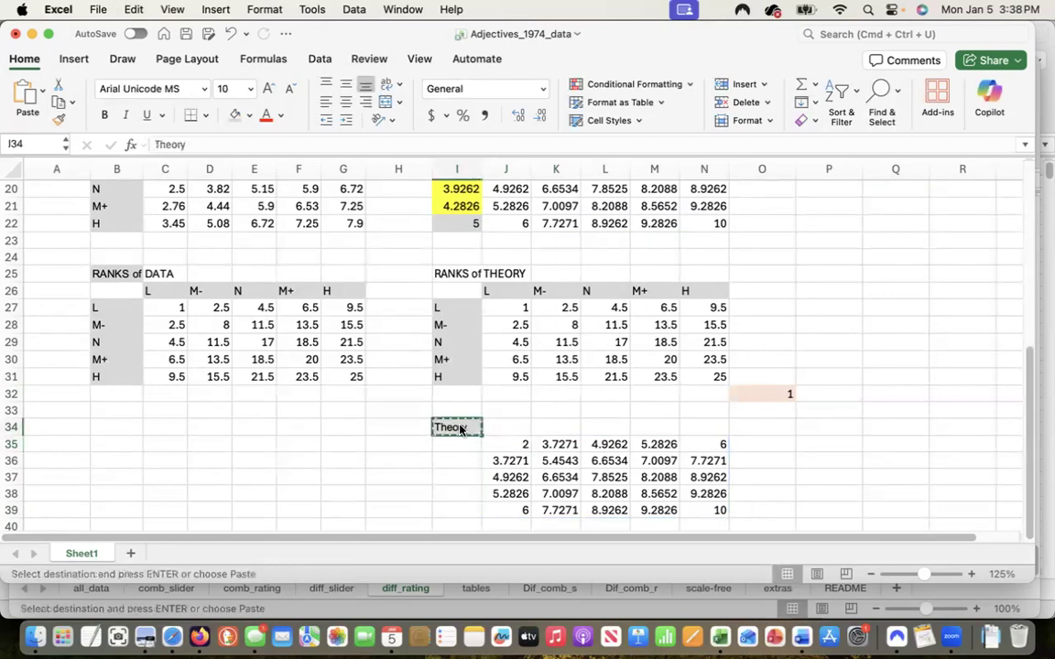
click(399, 426)
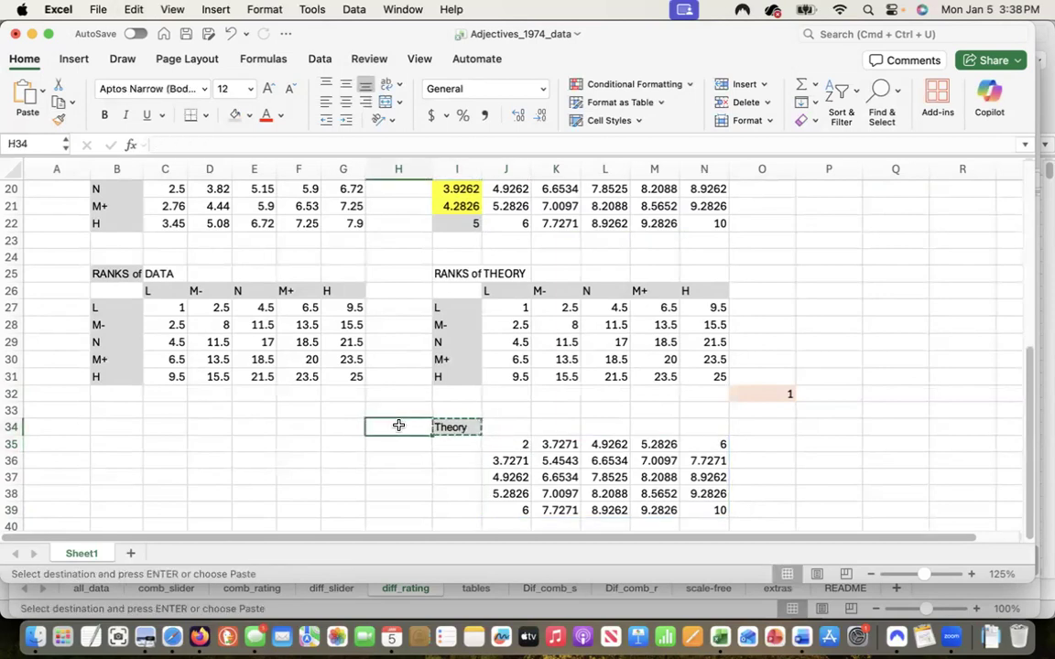
key(super+v)
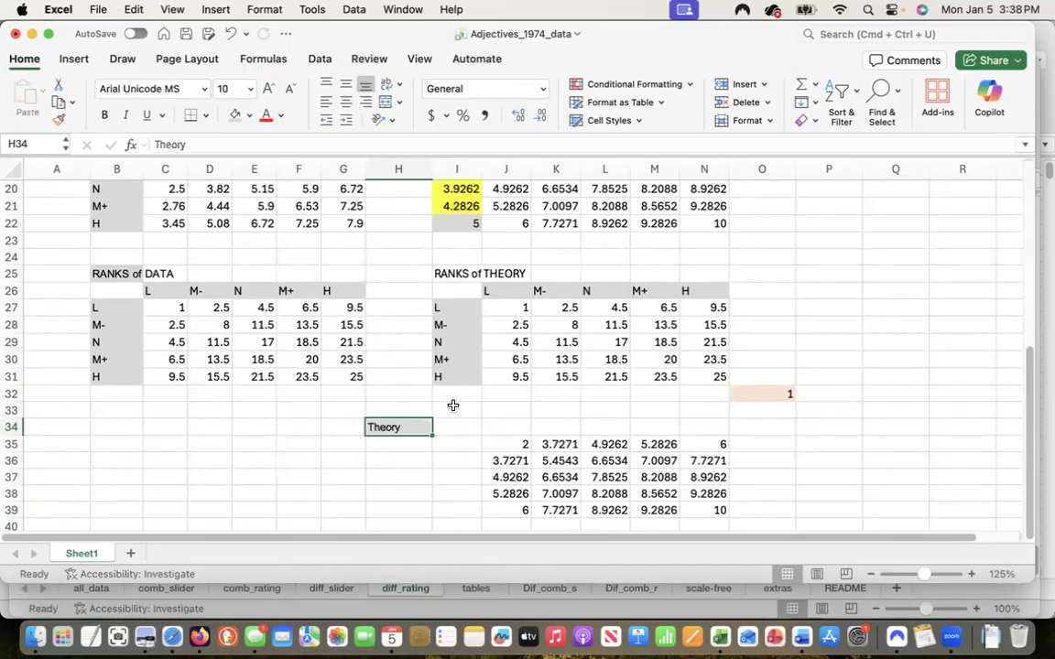
Step: Copy the L to H row and column labels from the theory ranks table to I35:I39 and J34:N34
drag(450, 307, 452, 375)
key(super+x)
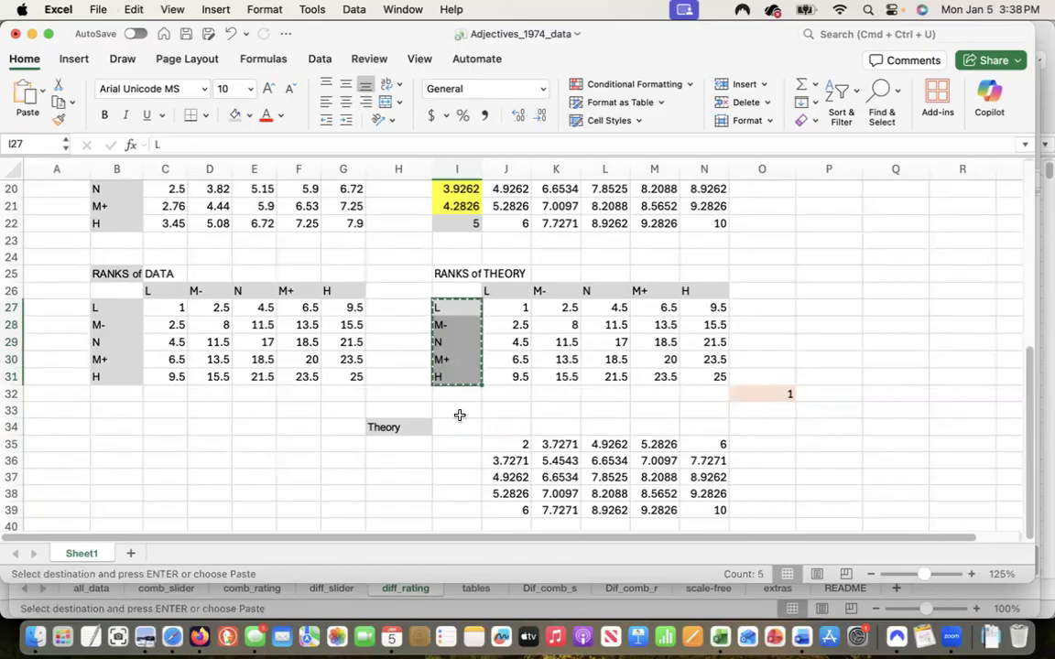
click(457, 444)
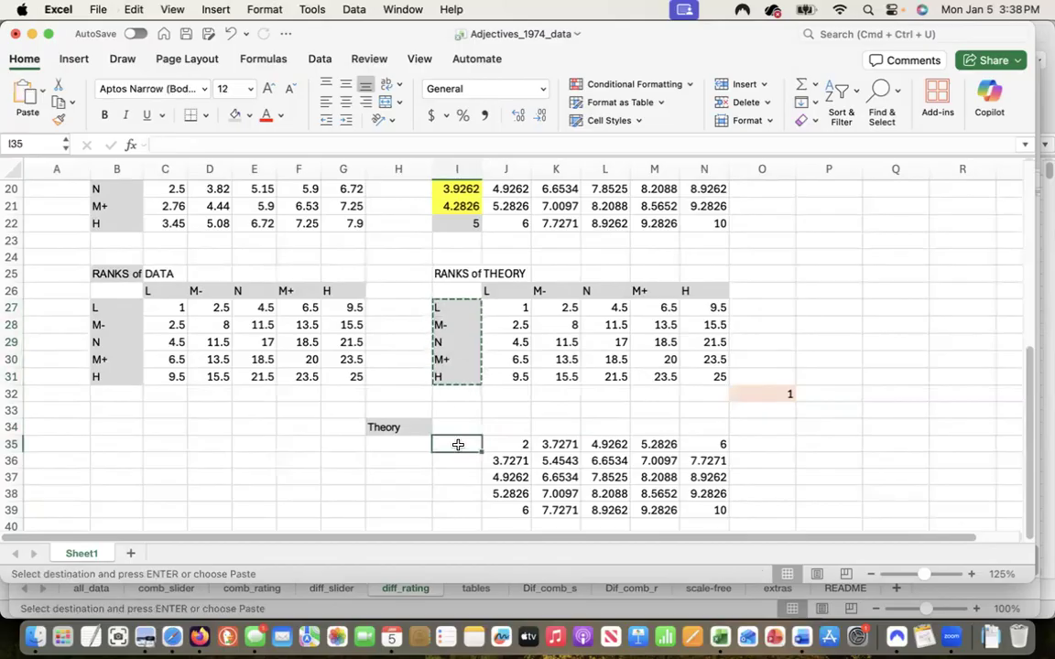
key(super+v)
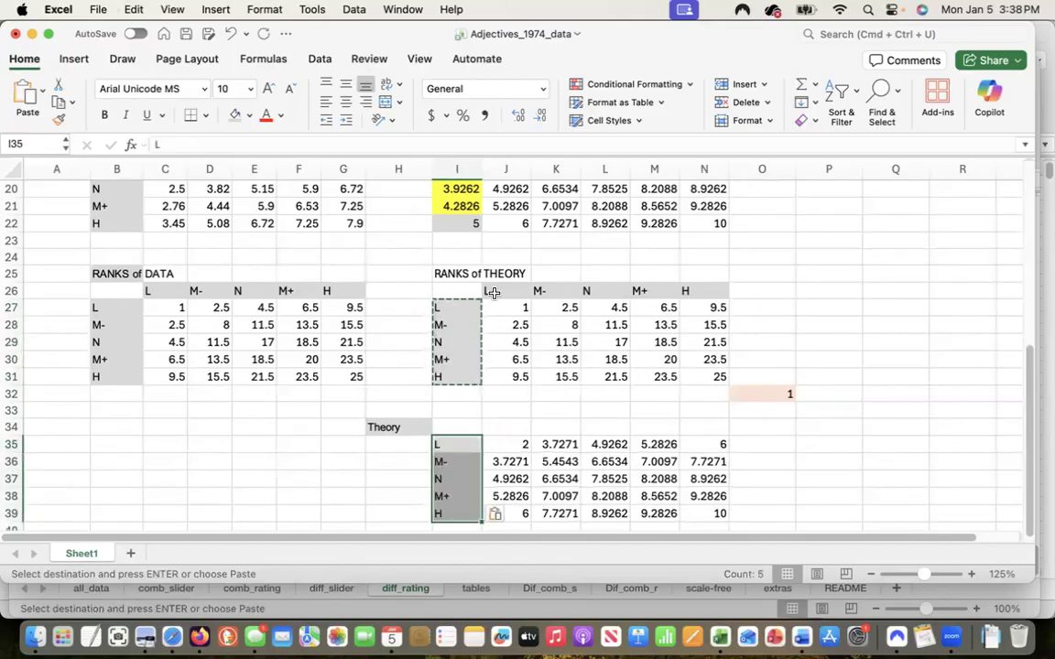
drag(490, 290, 693, 290)
key(super+c)
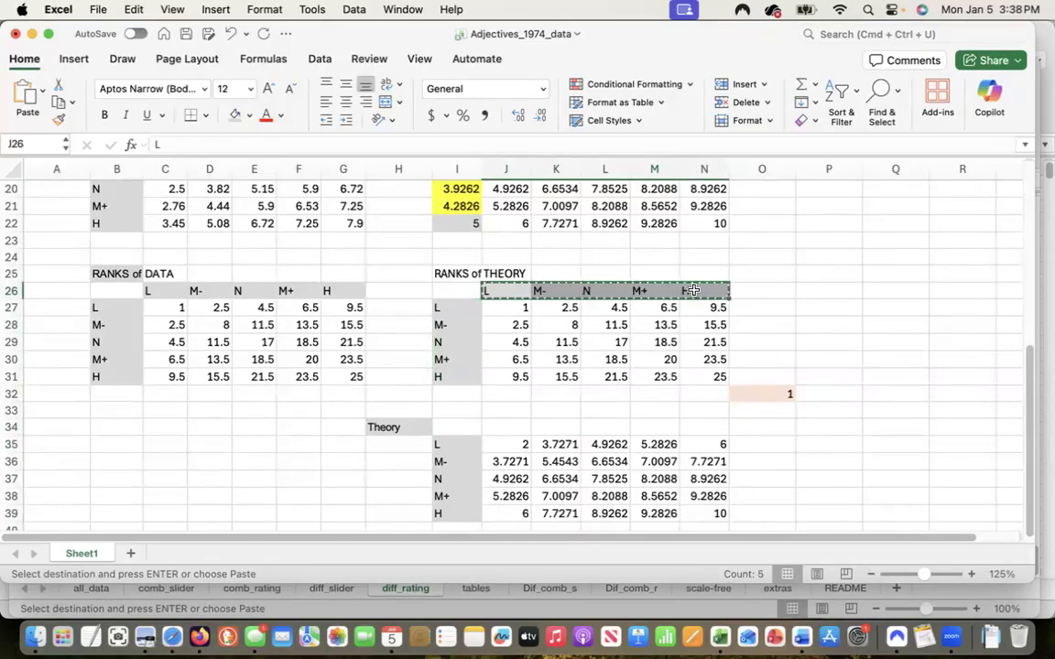
click(514, 428)
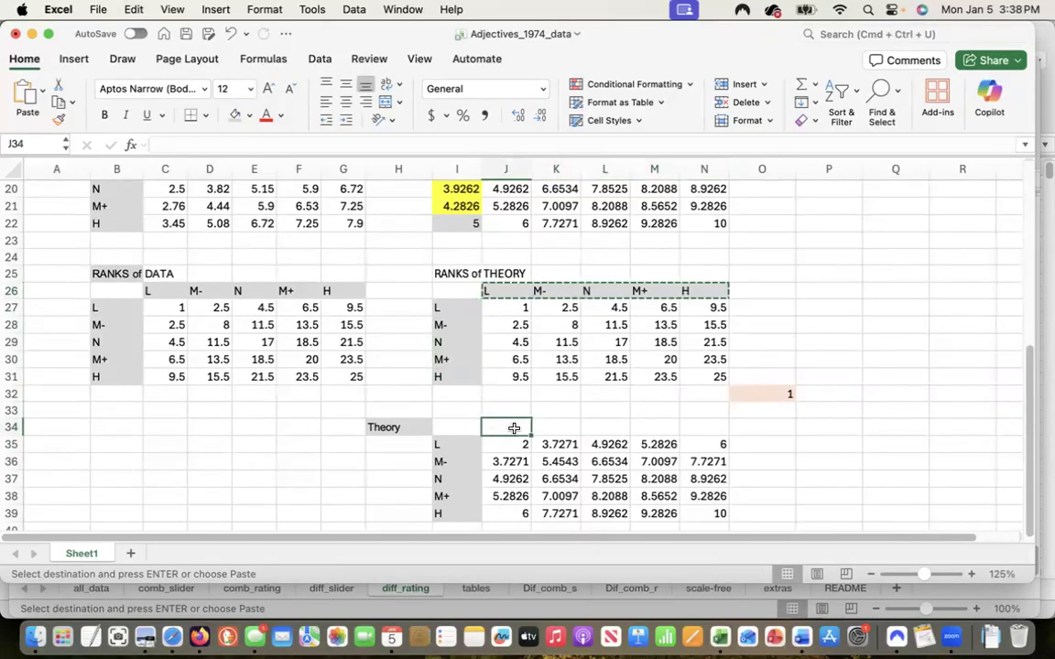
key(super+v)
Step: Insert a 2-D line chart with markers from I34:N39 and place it beside the tables, starting at column O
drag(460, 426, 686, 513)
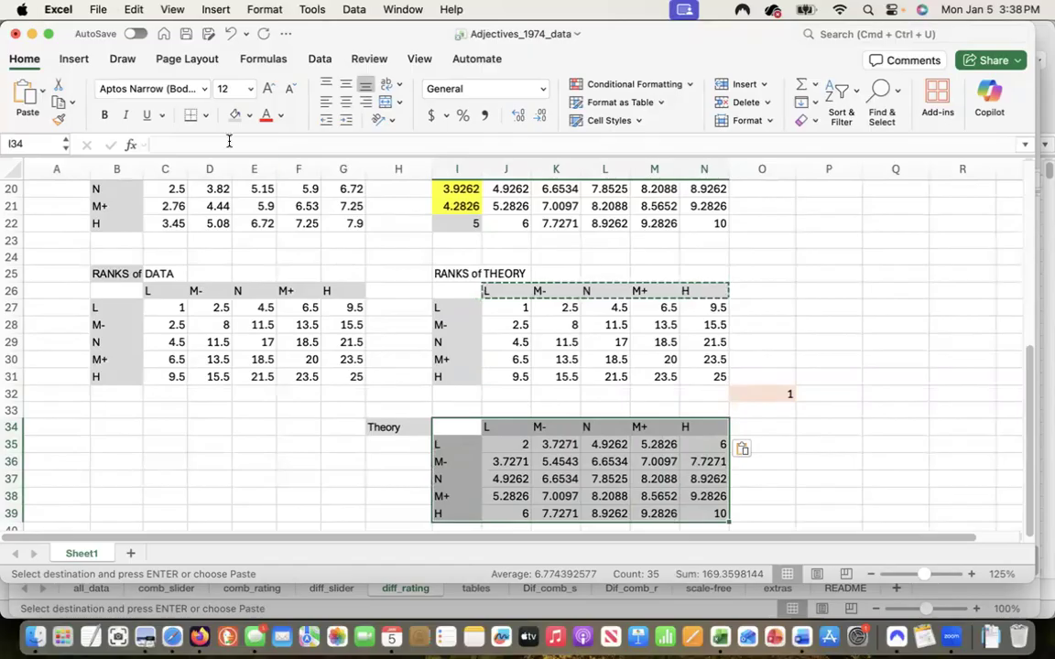
click(72, 60)
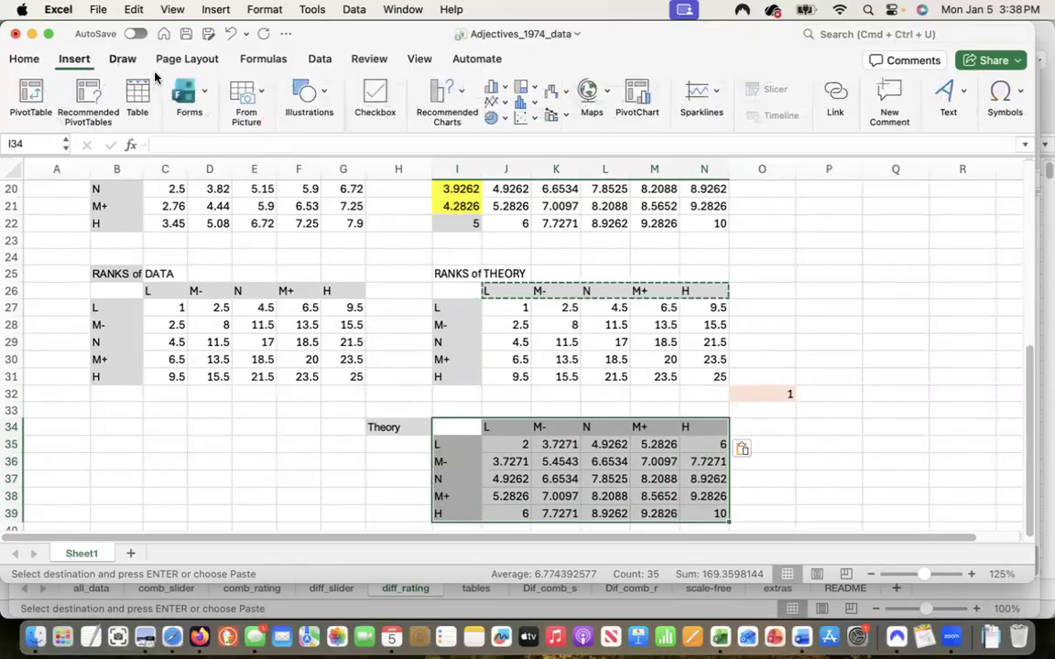
click(505, 105)
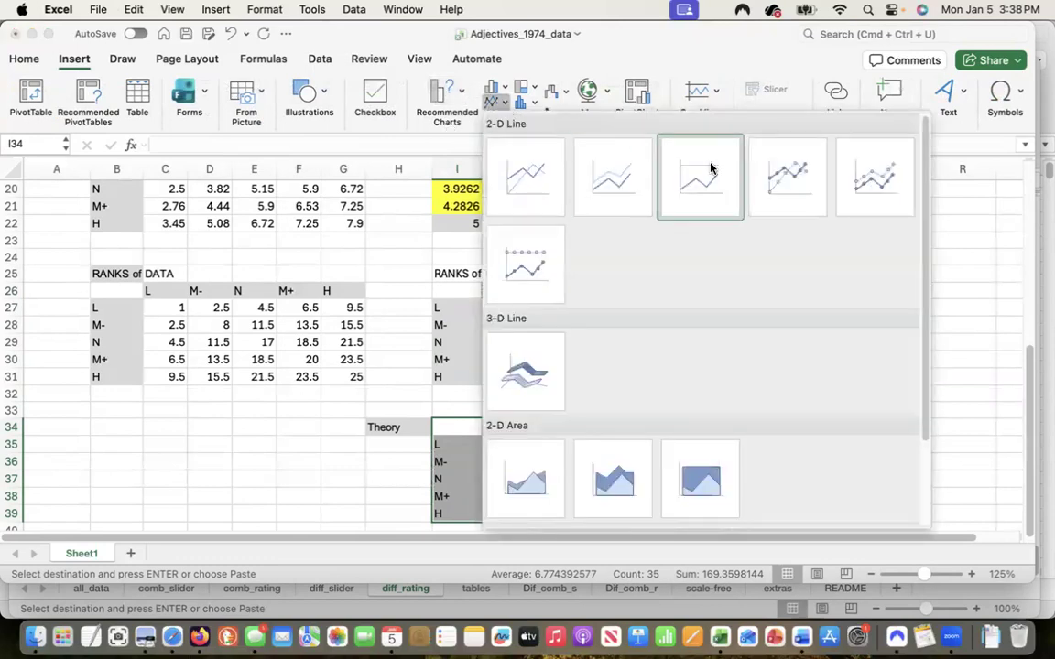
click(776, 178)
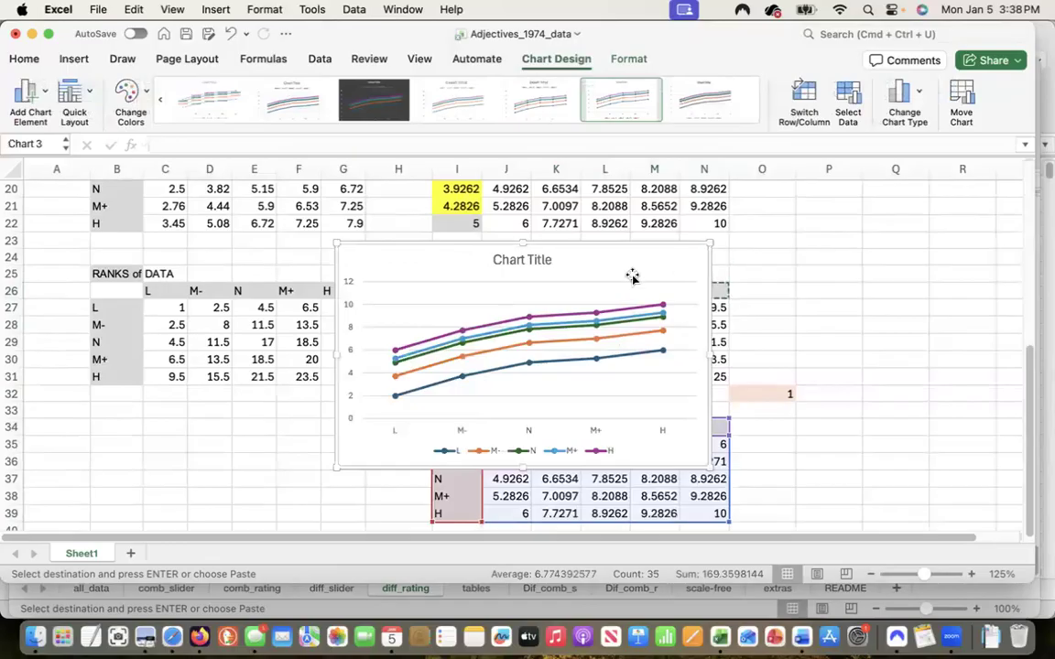
drag(607, 264, 1002, 265)
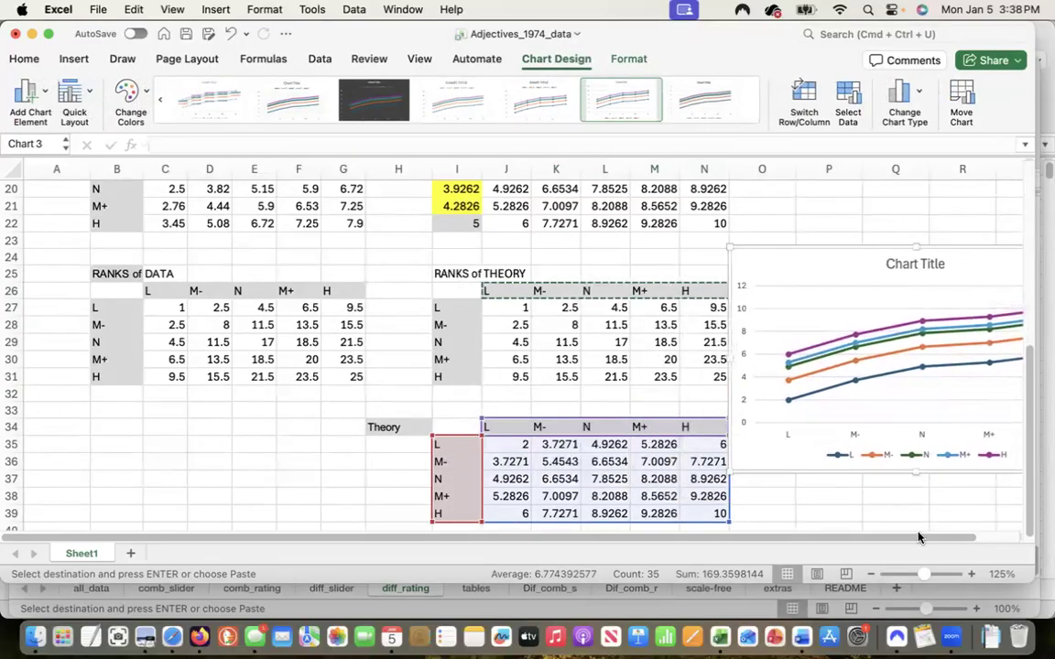
Step: Move the theory chart farther right and slightly down, clear of the correlation cell O32
scroll(998, 537, right, 2)
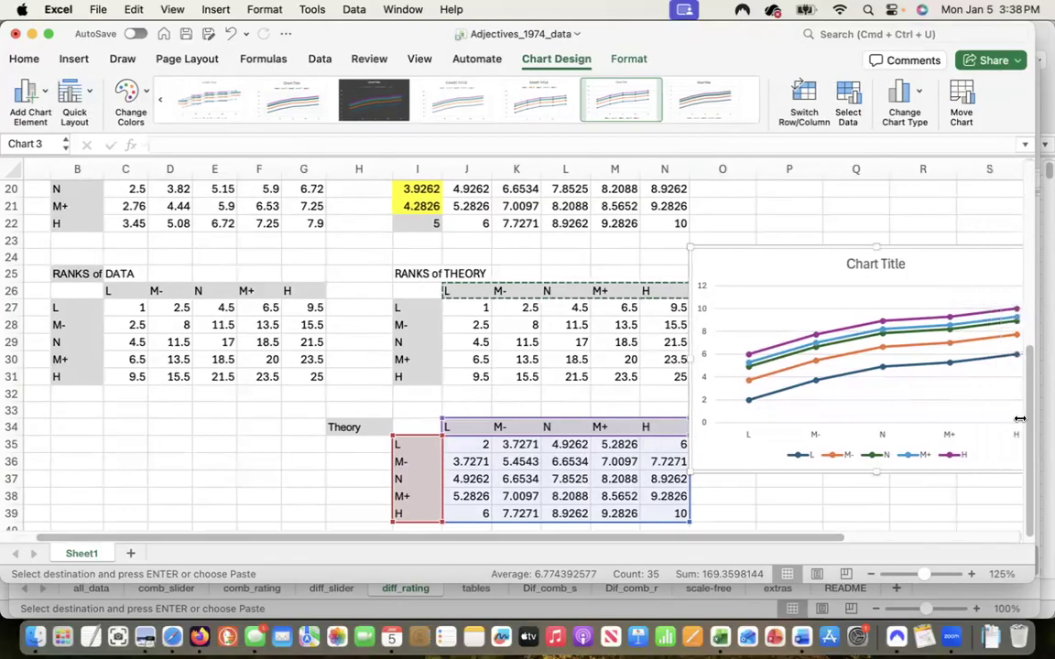
scroll(1017, 346, up, 10)
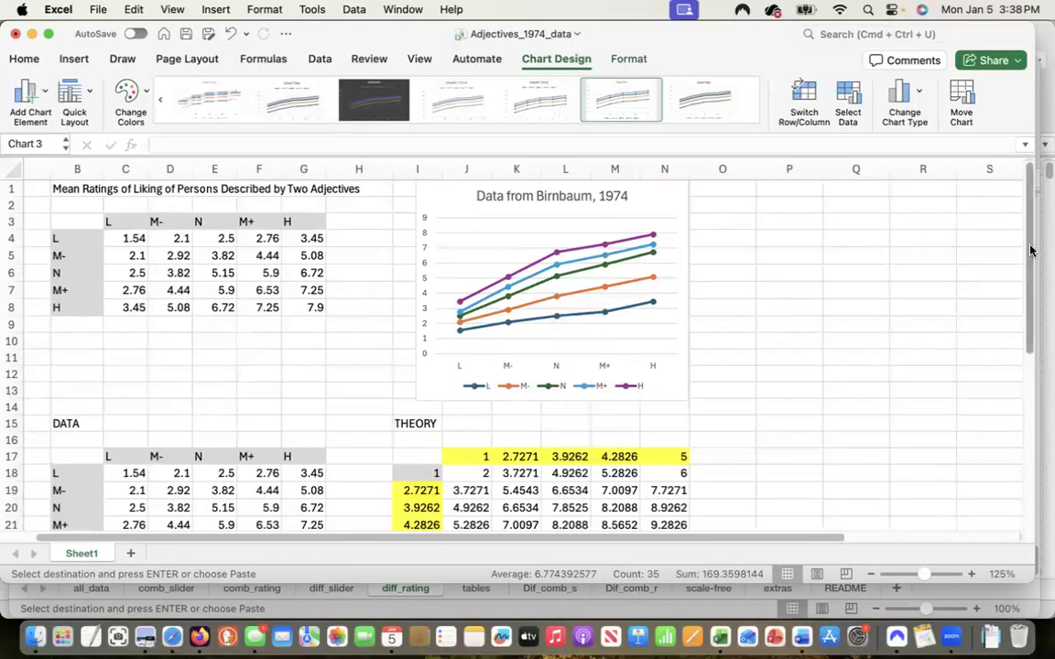
drag(1027, 252, 1042, 448)
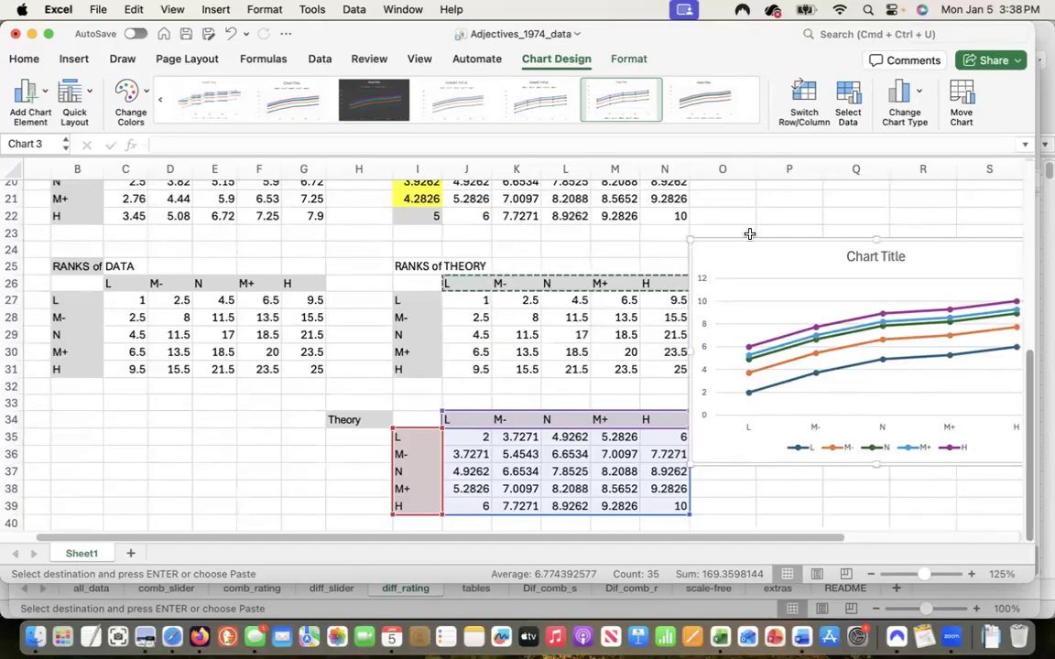
drag(745, 251, 824, 288)
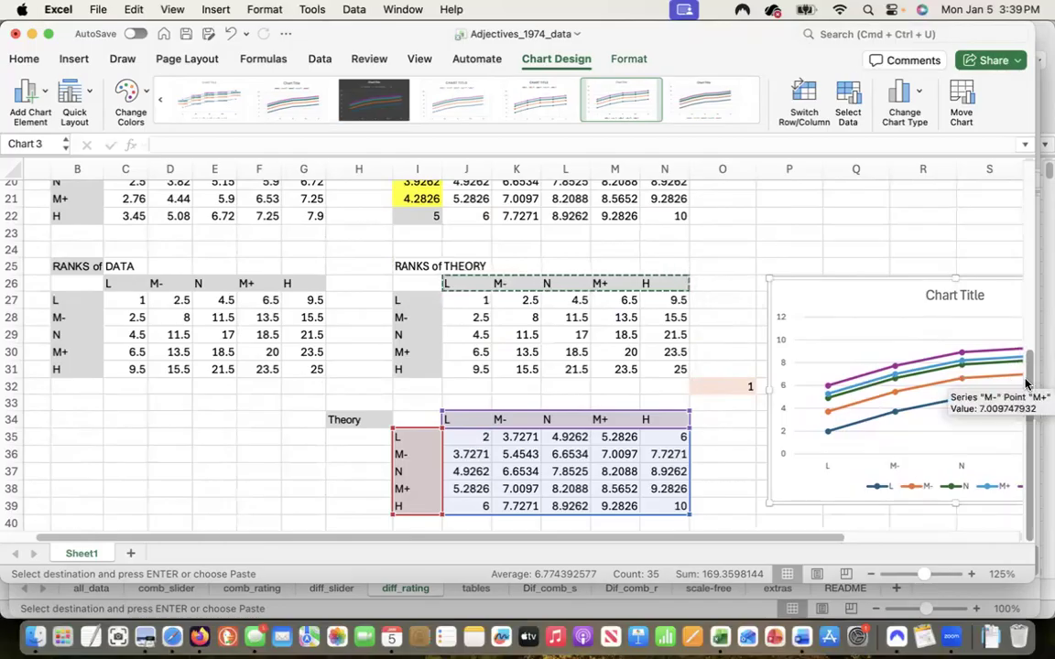
Step: Compare the "Data from Birnbaum, 1974" chart and the fitted scale values with the theory chart
scroll(1017, 364, up, 2)
scroll(1016, 365, up, 8)
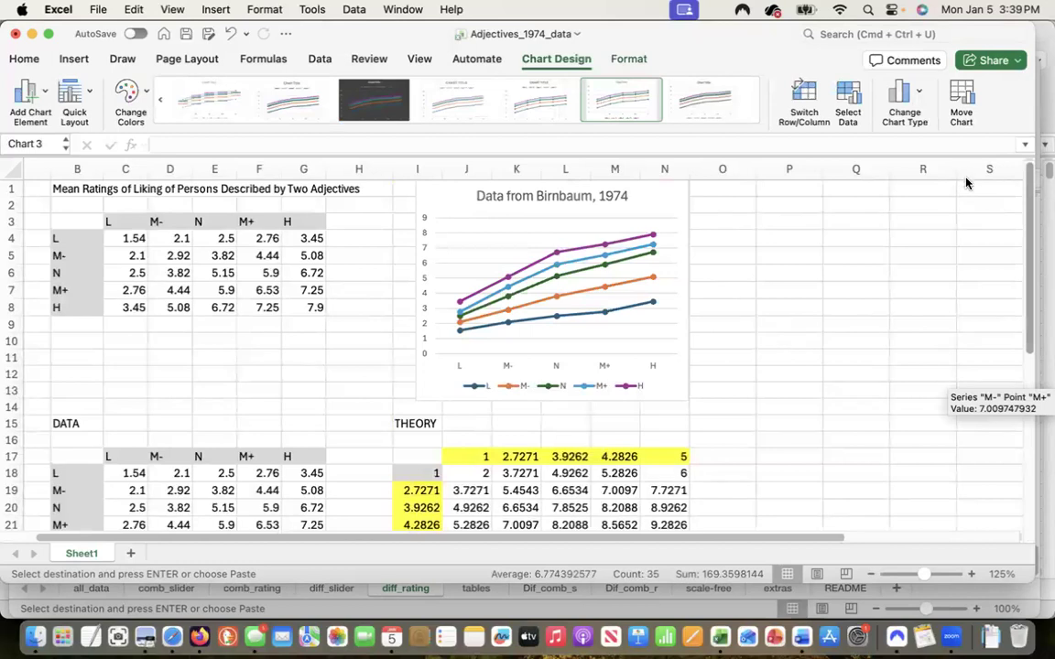
scroll(969, 190, down, 2)
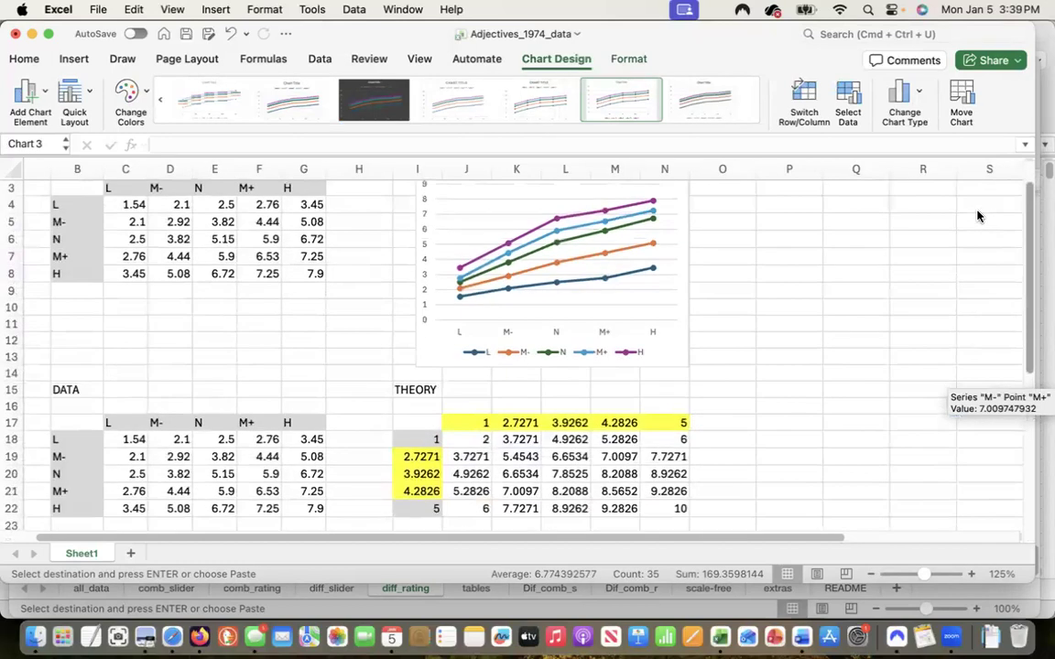
scroll(976, 218, down, 1)
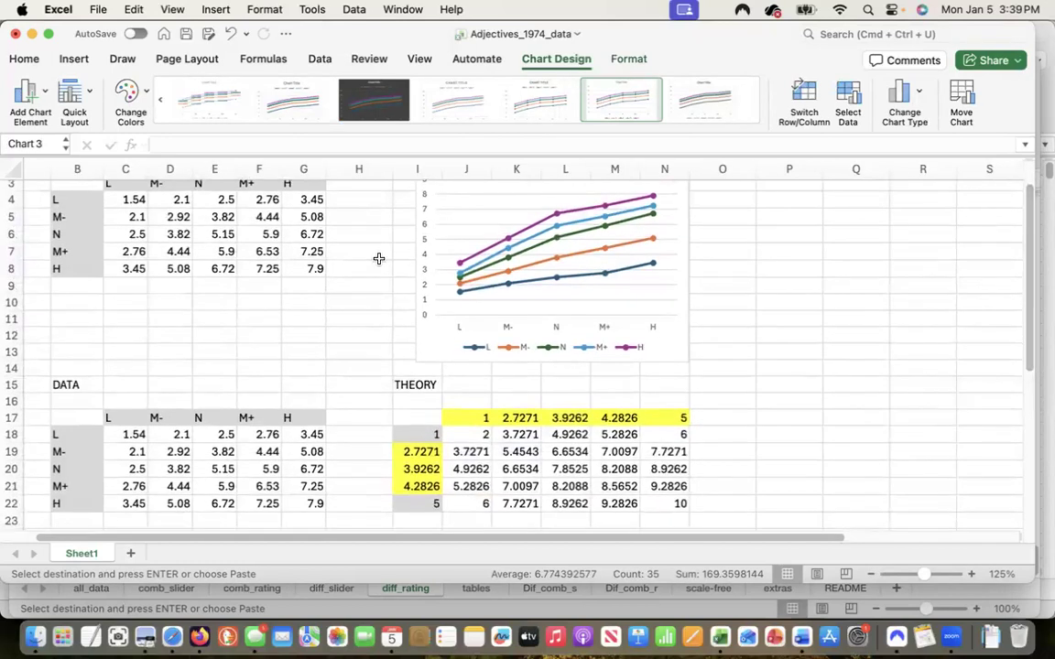
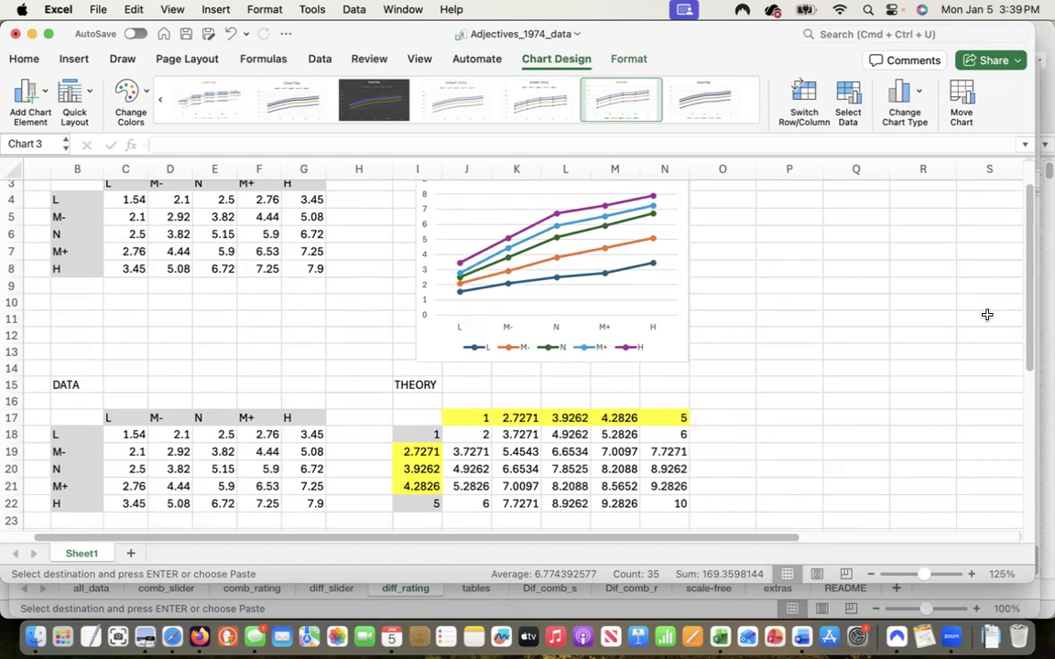
mouse_move(1025, 291)
mouse_down()
mouse_move(1029, 277)
mouse_move(1028, 309)
mouse_move(1016, 287)
mouse_move(1022, 294)
mouse_move(1007, 303)
mouse_up()
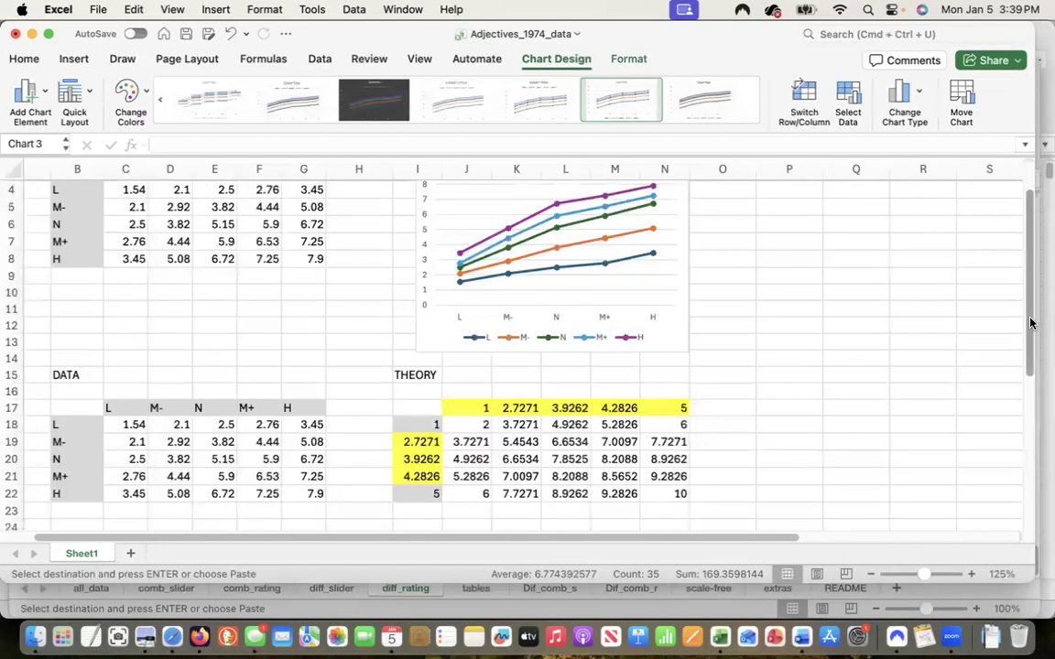
drag(1026, 322, 1043, 486)
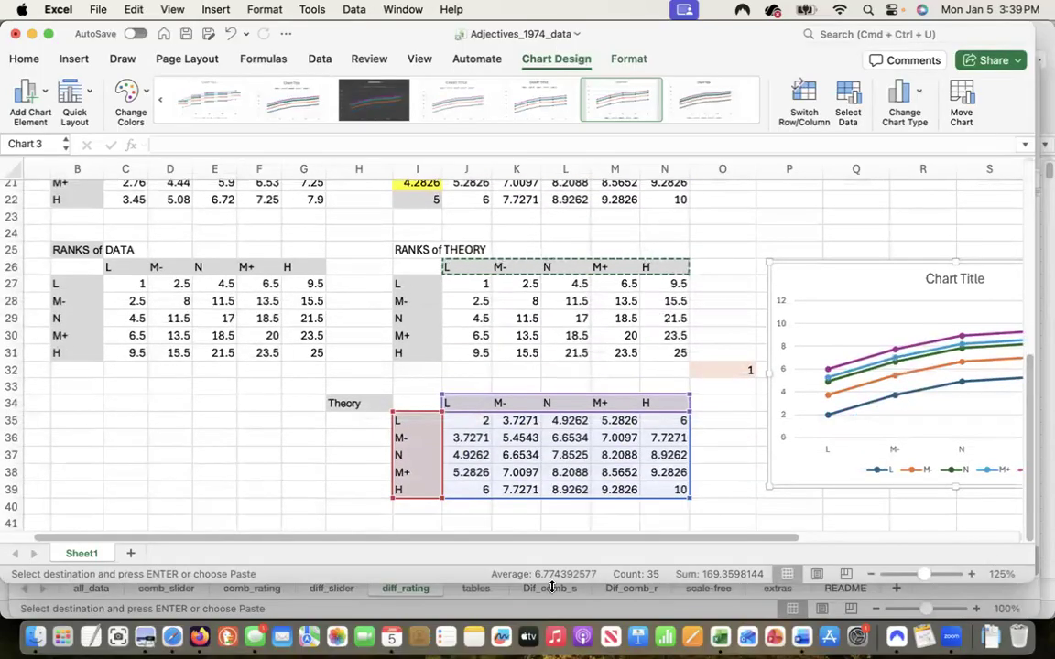
Step: Enter the row labels "theory" in B43 and "data" in B44, below the theory table
click(593, 521)
key(Down)
key(Down)
key(Down)
key(Down)
key(Down)
key(Down)
key(Down)
key(Down)
key(Down)
key(Down)
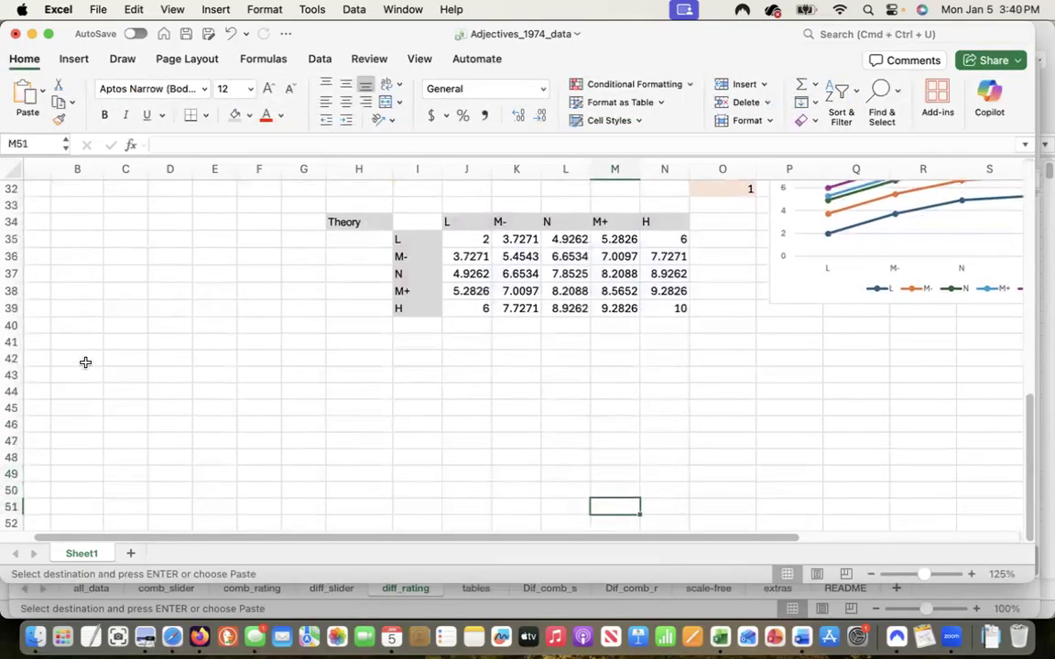
click(84, 373)
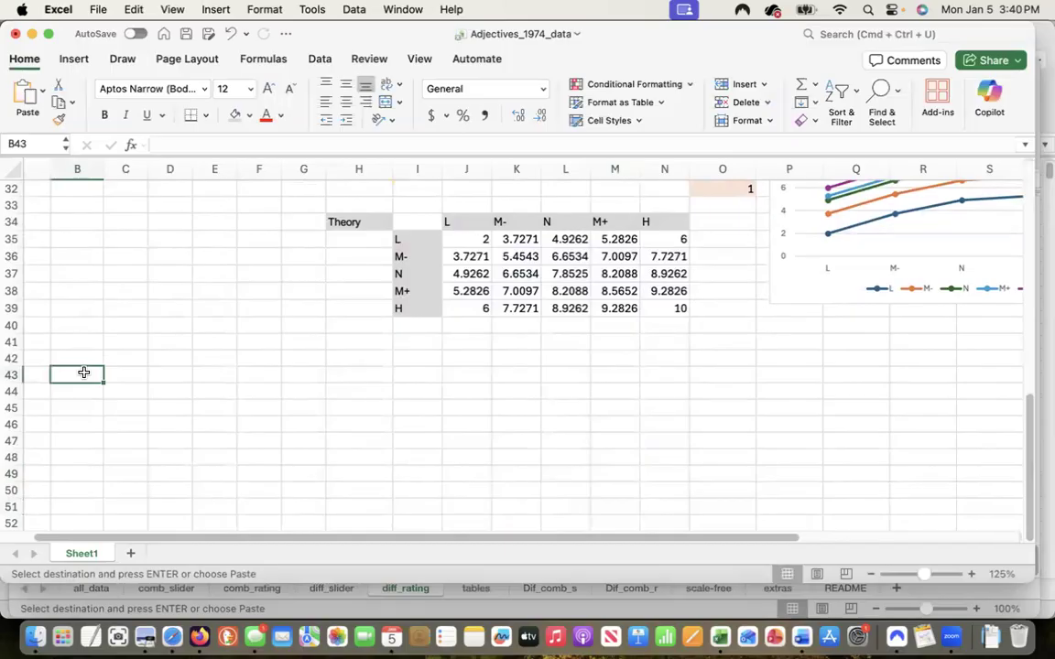
text(theory)
key(Return)
text(data)
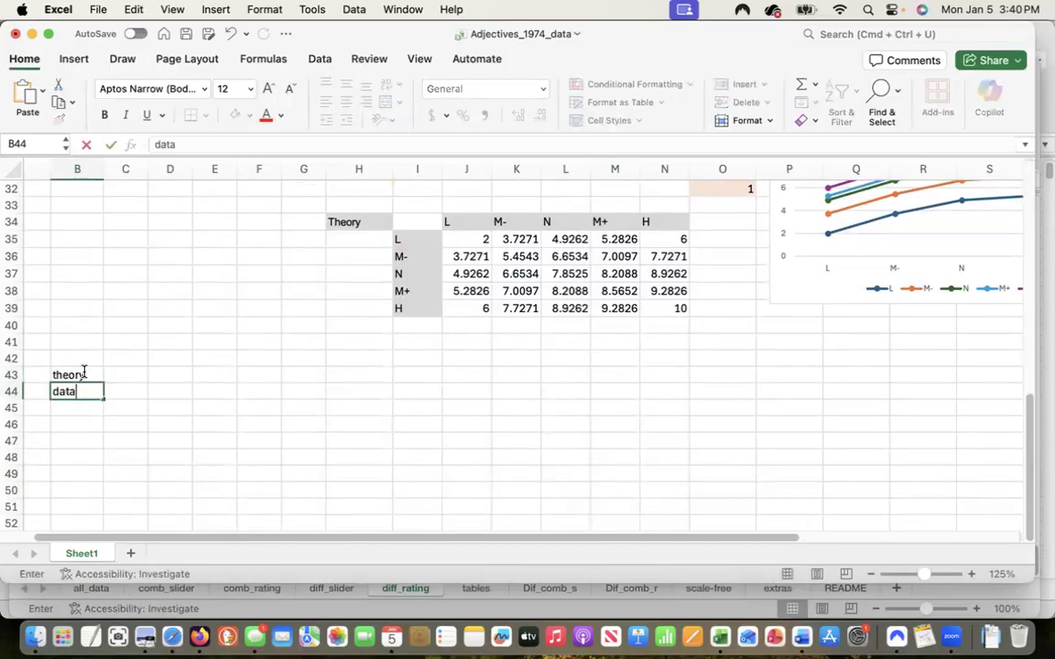
key(Return)
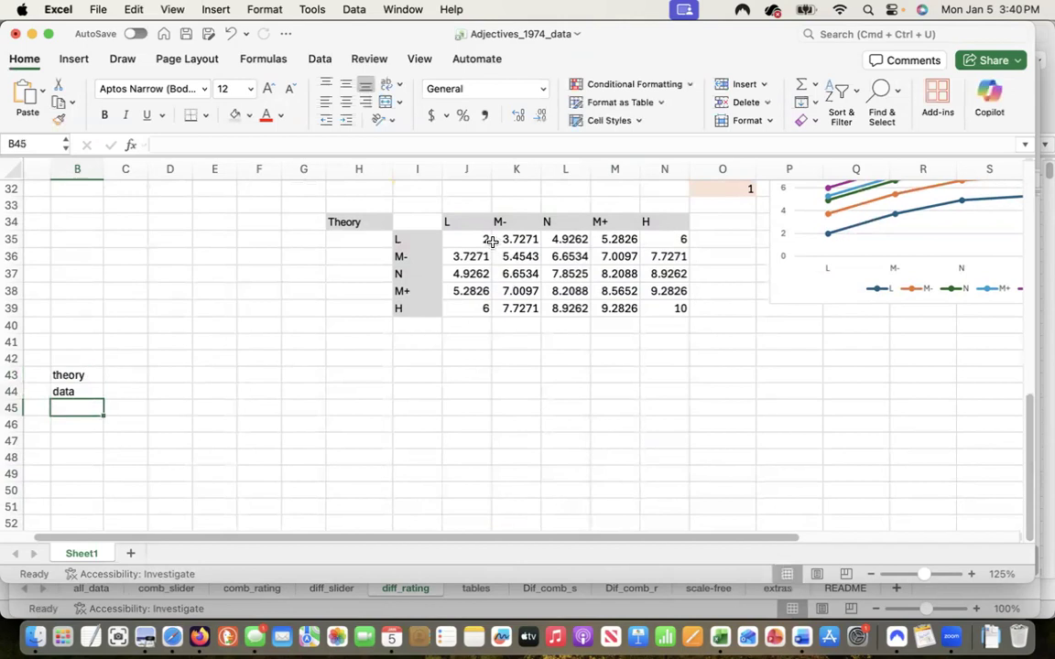
Step: Try a plain paste of the L row of theory predictions, J35:N35, at C43 and undo it
drag(482, 238, 666, 243)
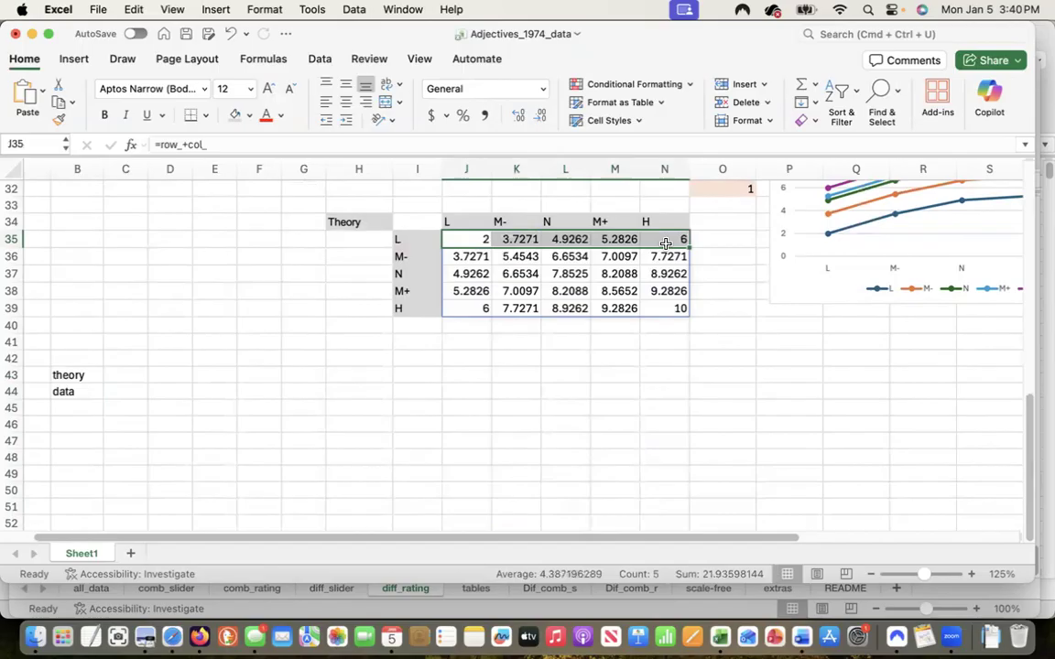
key(super+c)
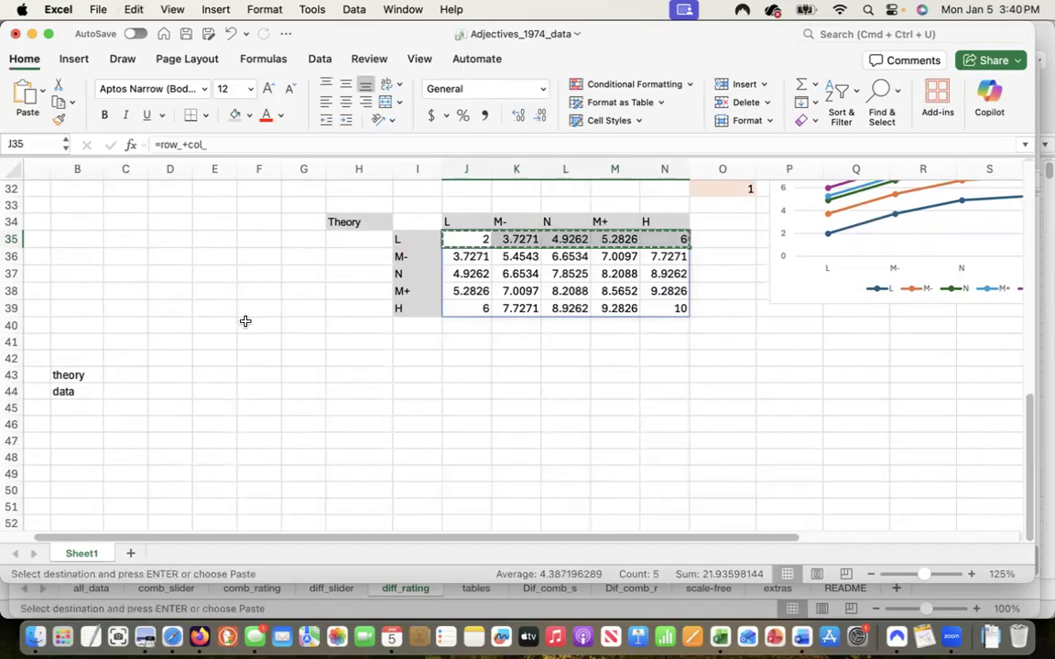
click(132, 377)
key(super+v)
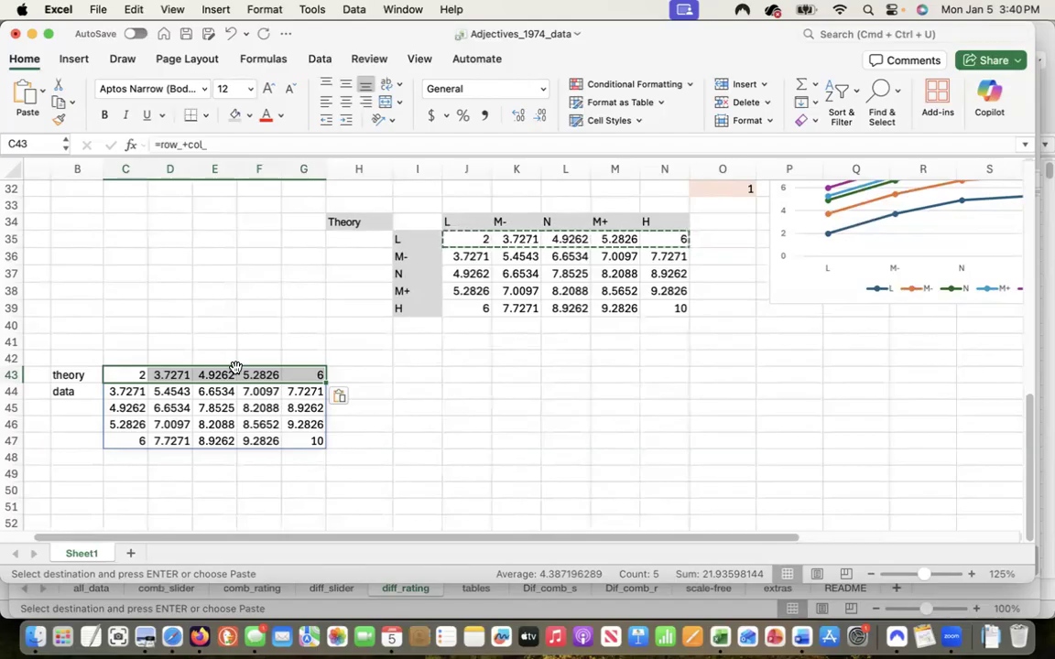
click(229, 34)
Step: Copy the L row of theory predictions, J35:N35, into C43:G43 as values only
drag(481, 240, 645, 231)
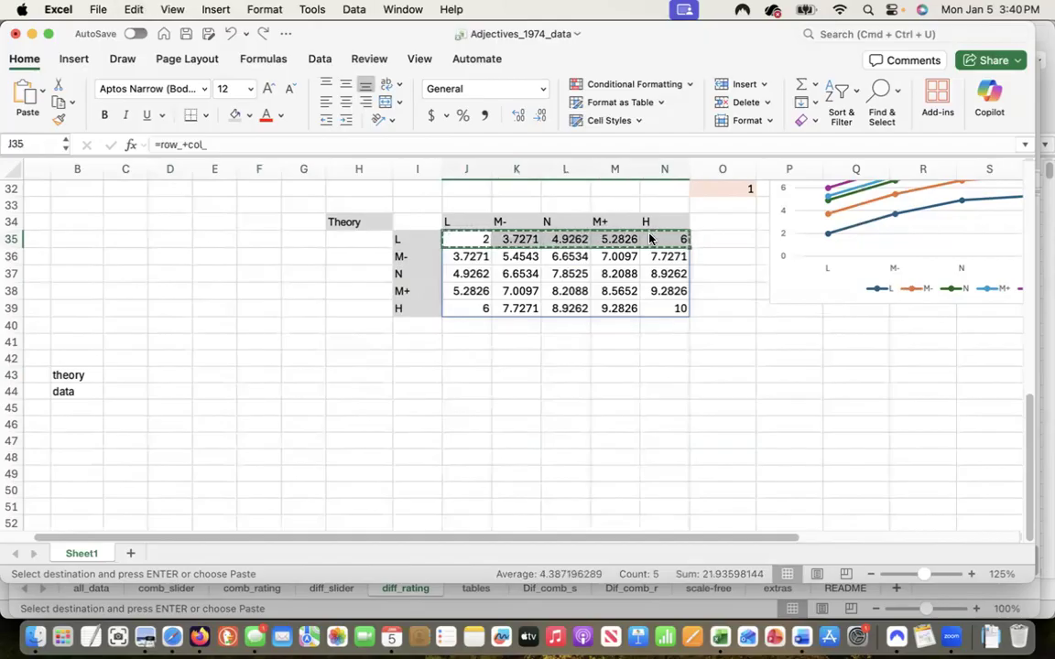
click(130, 369)
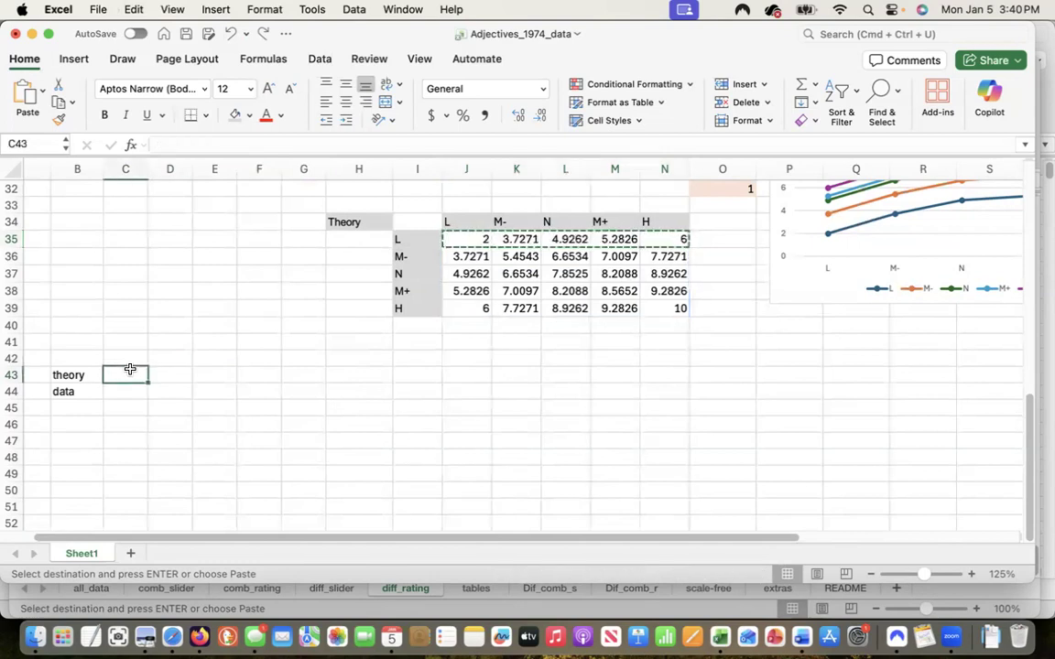
click(129, 10)
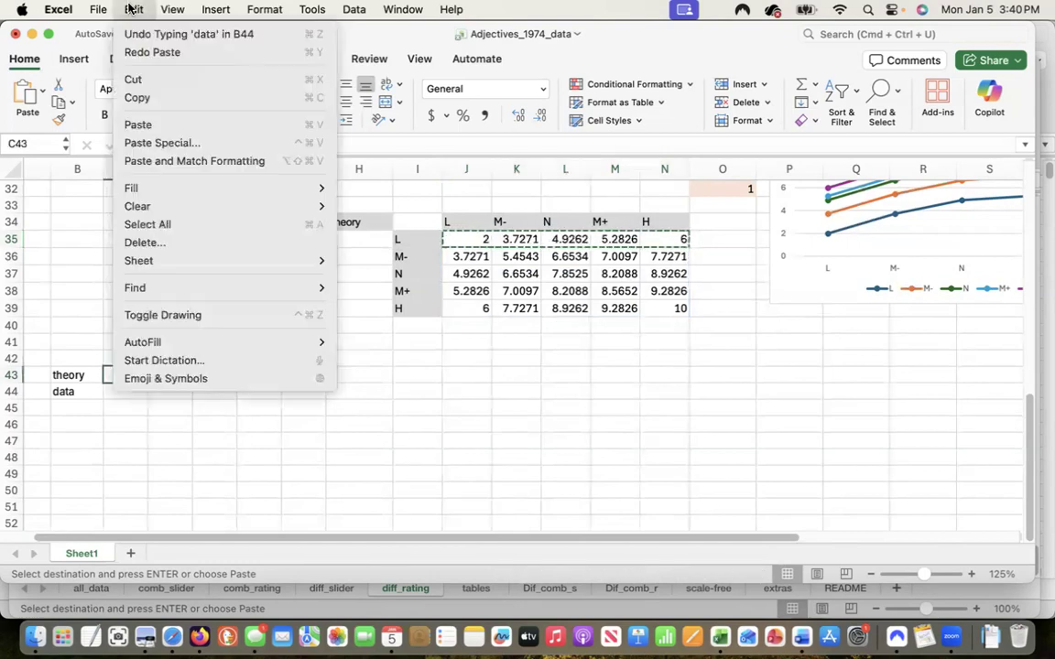
click(165, 141)
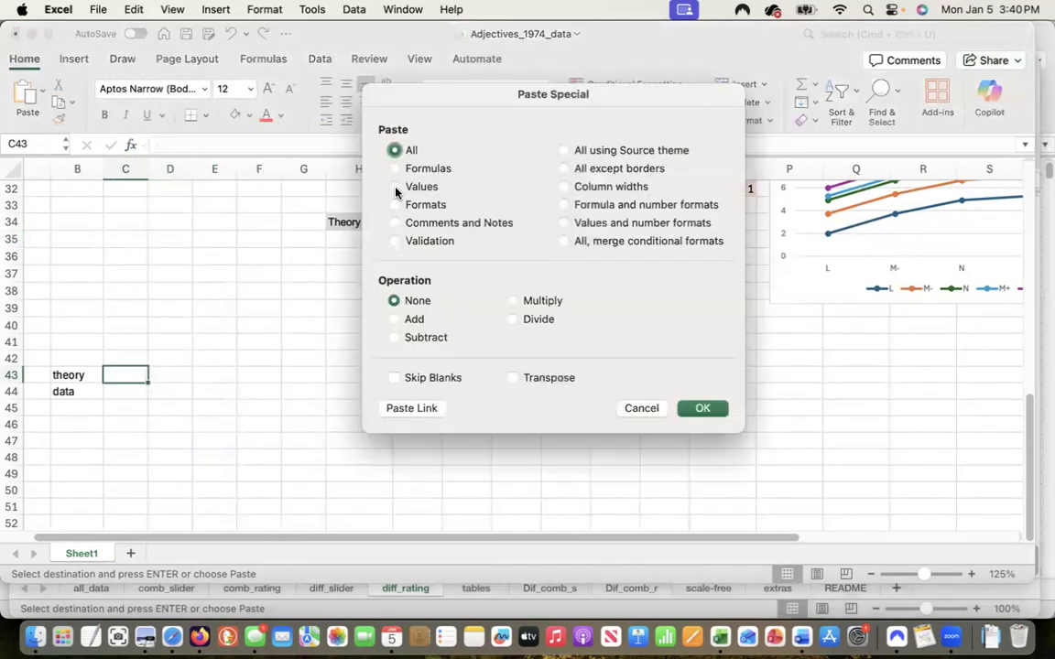
click(395, 187)
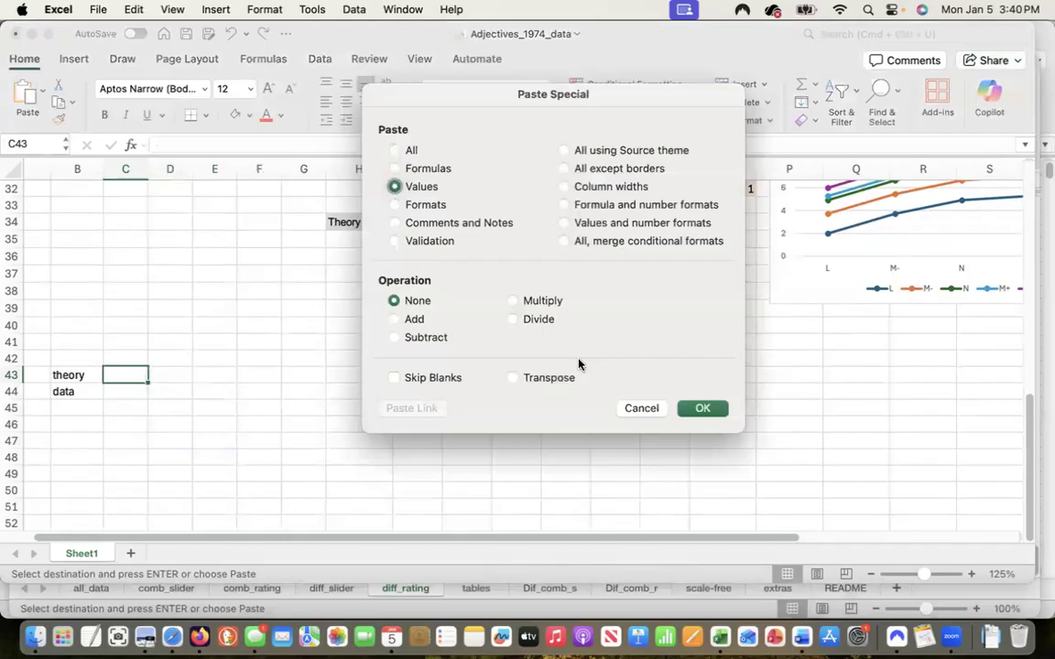
click(698, 409)
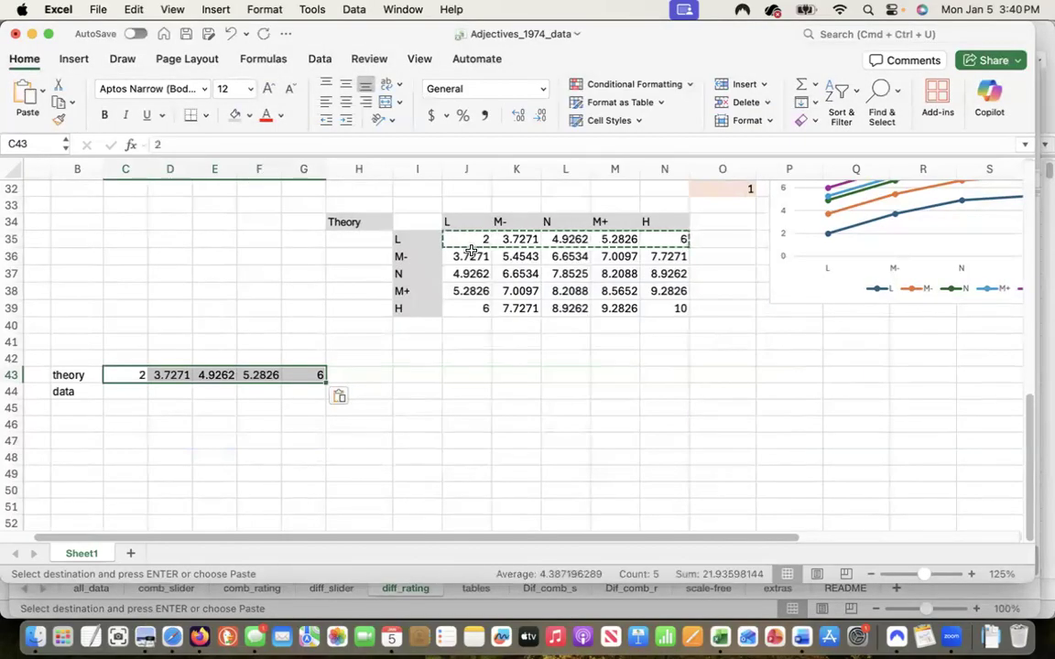
Step: Copy the M- row of theory predictions, J36:N36, as values only into H43:L43 of the theory row
drag(471, 259, 662, 257)
key(super+c)
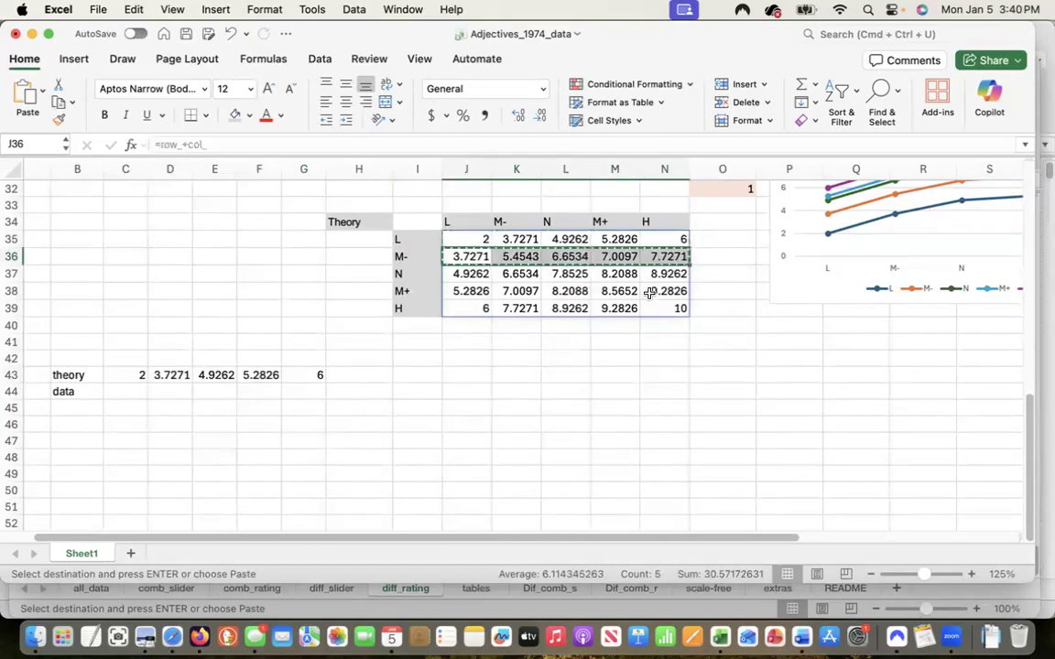
click(370, 374)
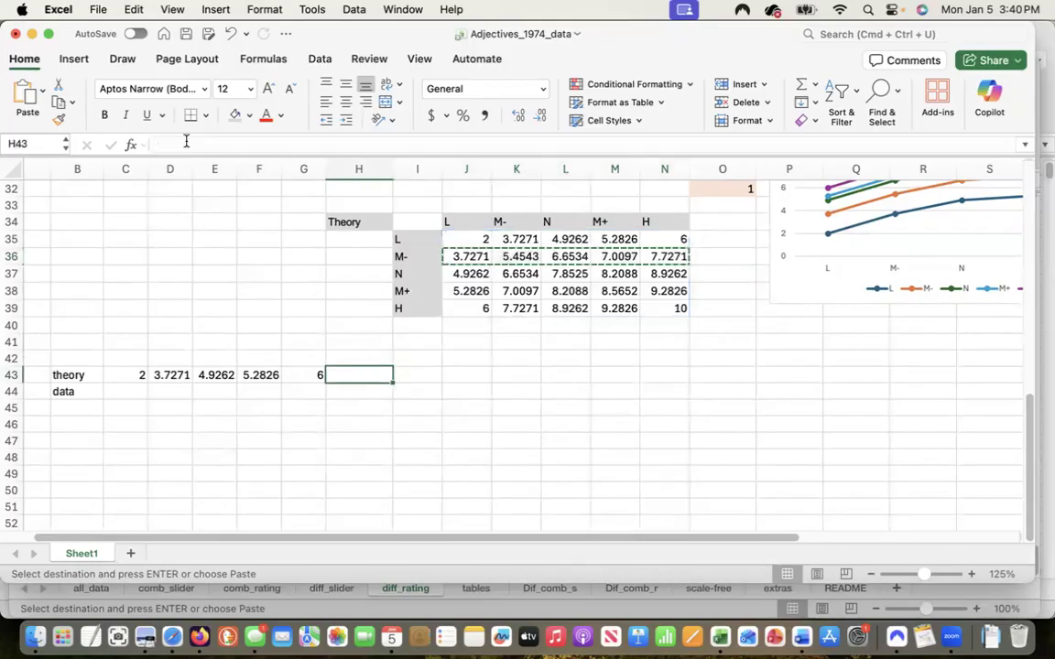
click(132, 9)
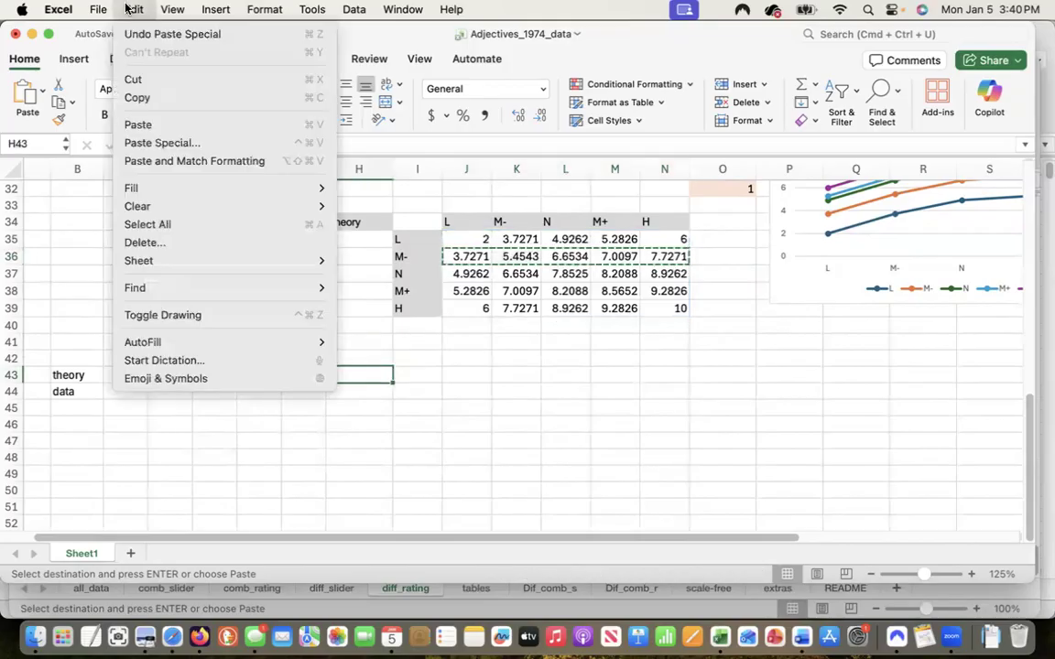
click(146, 149)
click(395, 187)
key(Return)
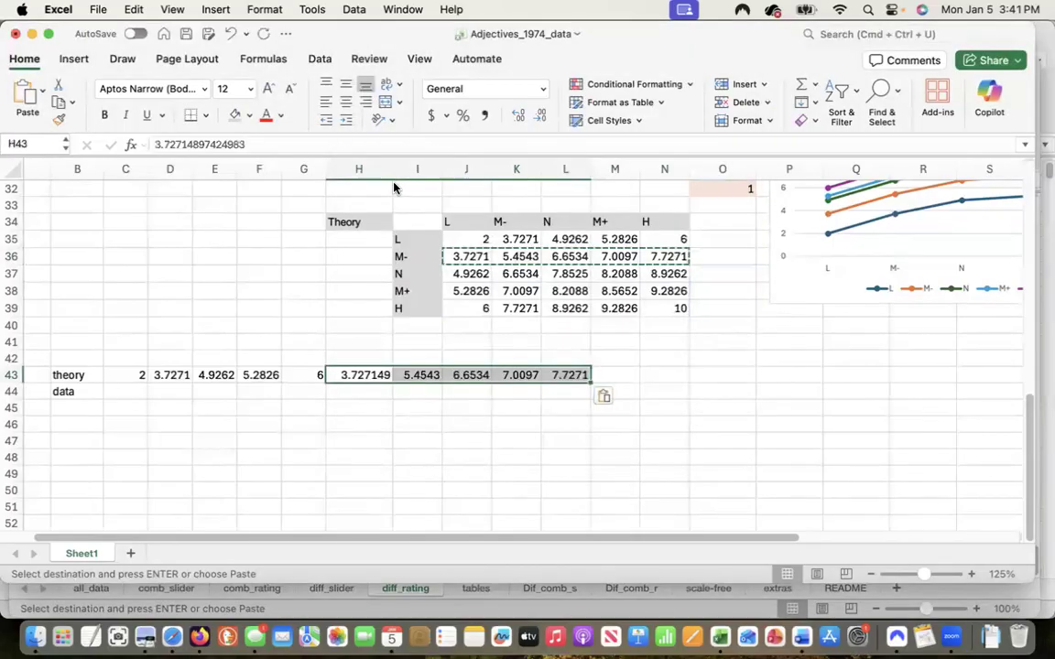
Step: Append the N row of theory predictions, J37:N37, as values only in M43:Q43
drag(474, 268, 656, 271)
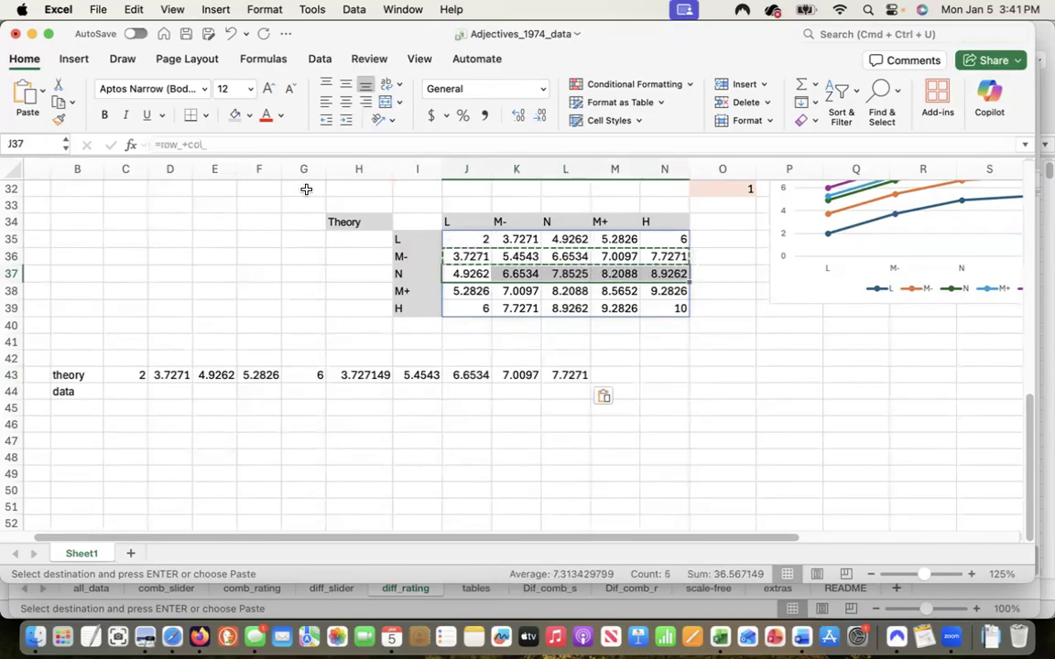
key(super+c)
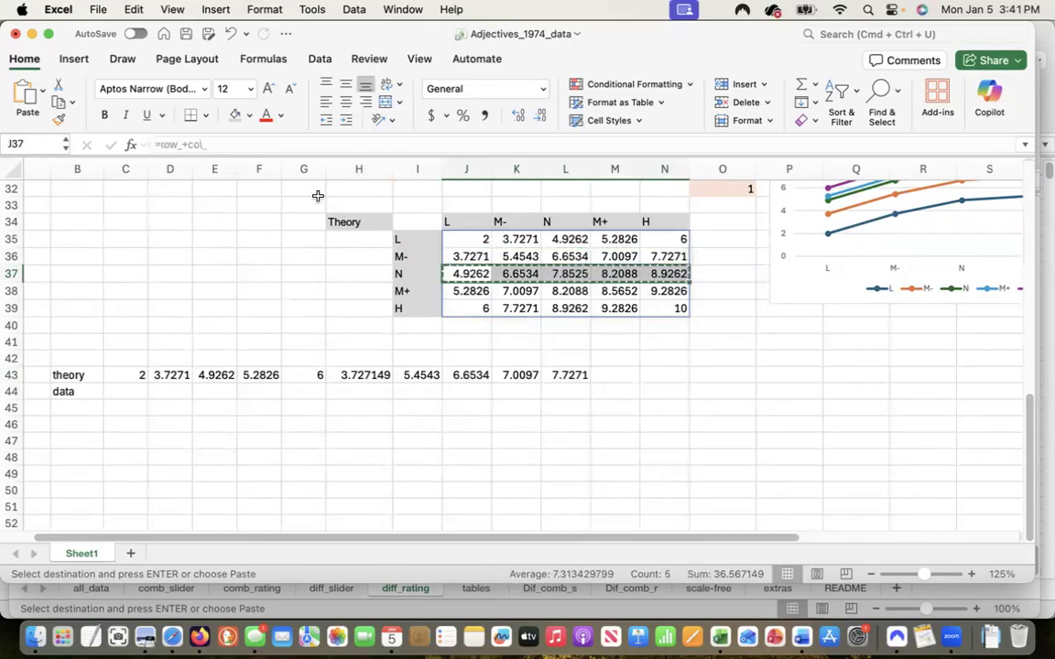
click(608, 376)
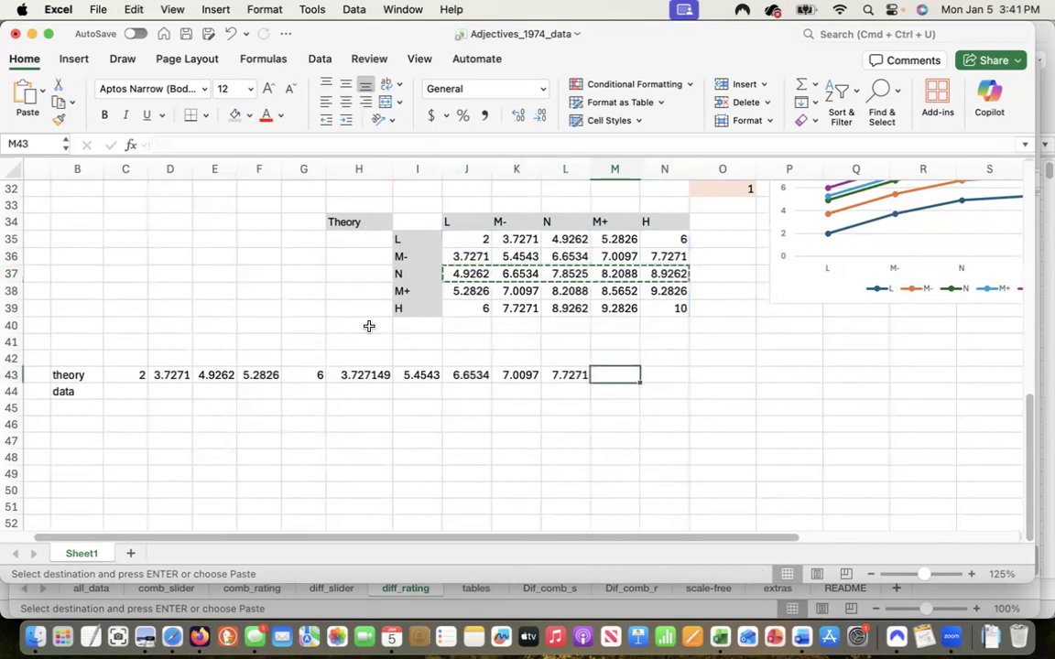
click(134, 9)
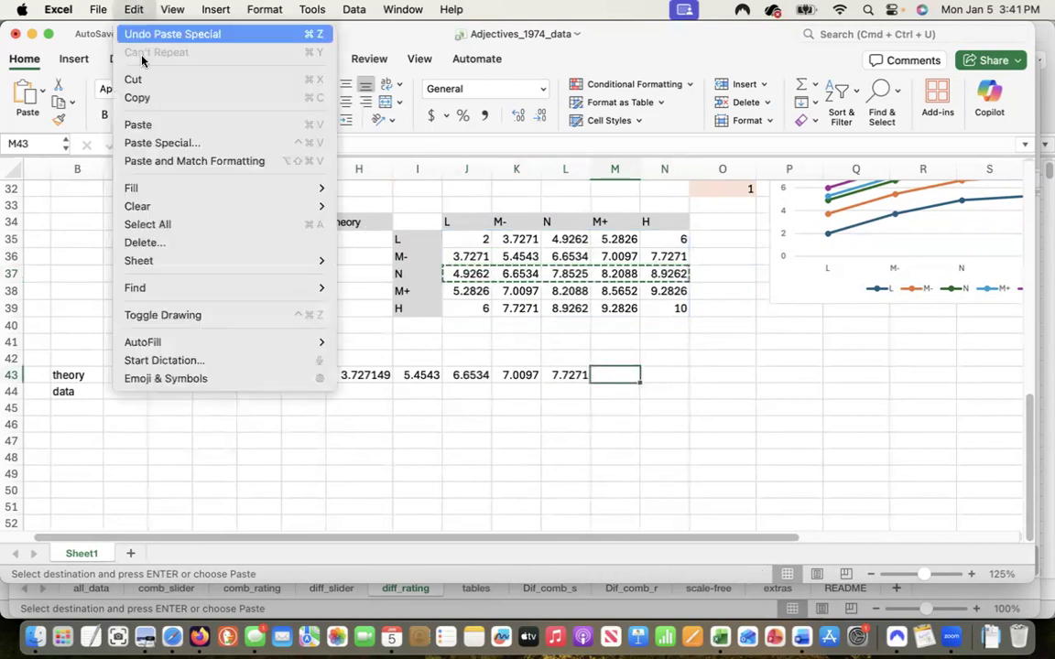
click(133, 141)
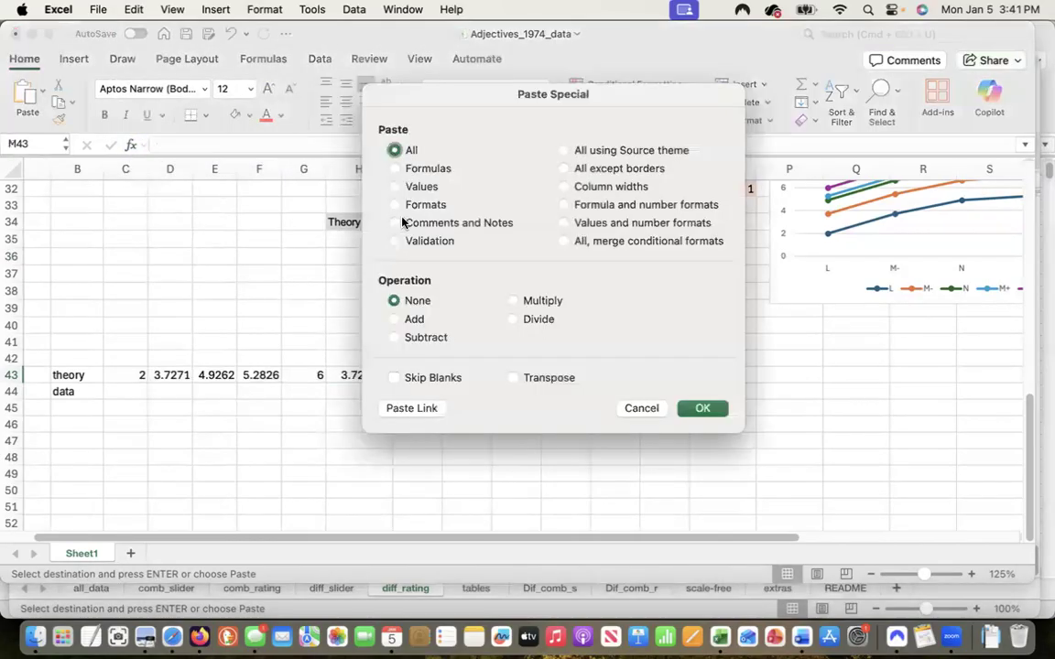
click(395, 187)
key(Return)
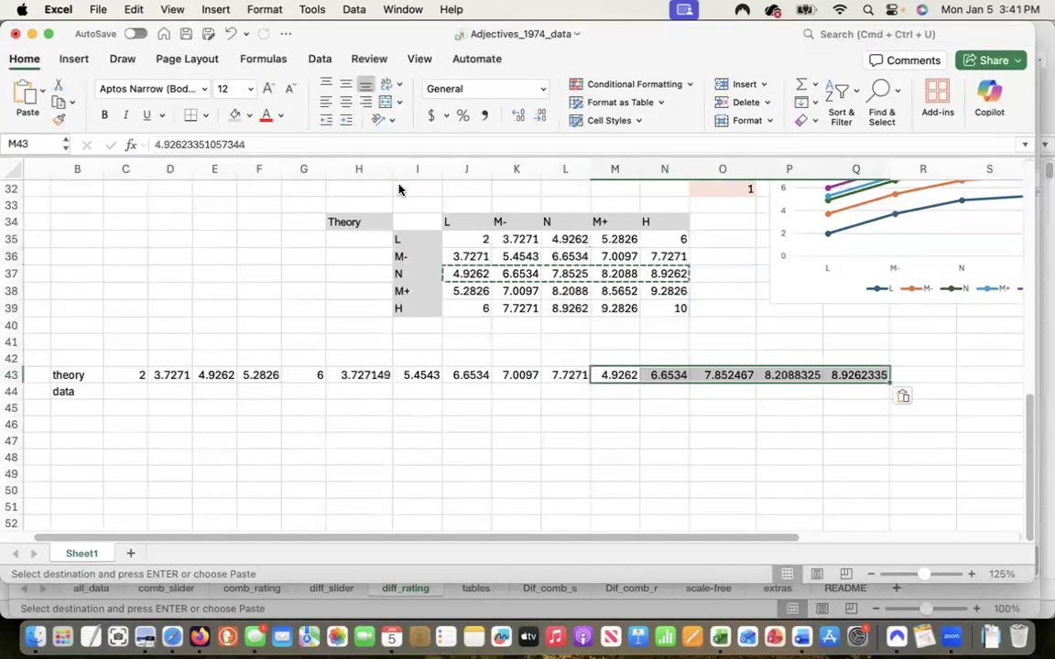
Step: Append the M+ row of theory predictions, J38:N38, to the theory row as values only, starting at R43
drag(461, 289, 655, 289)
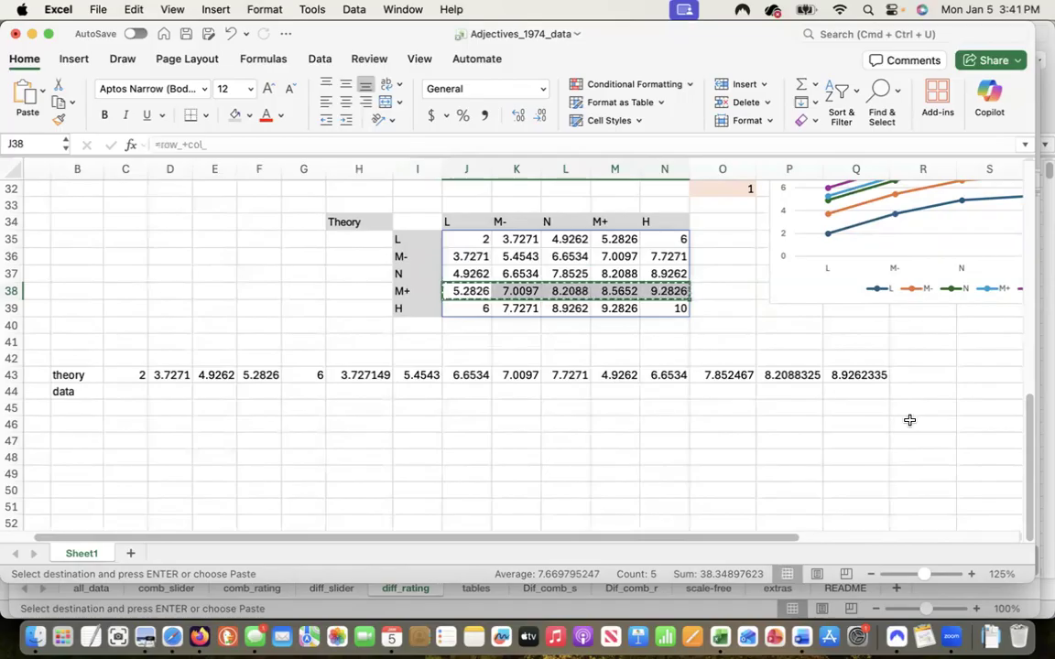
click(918, 374)
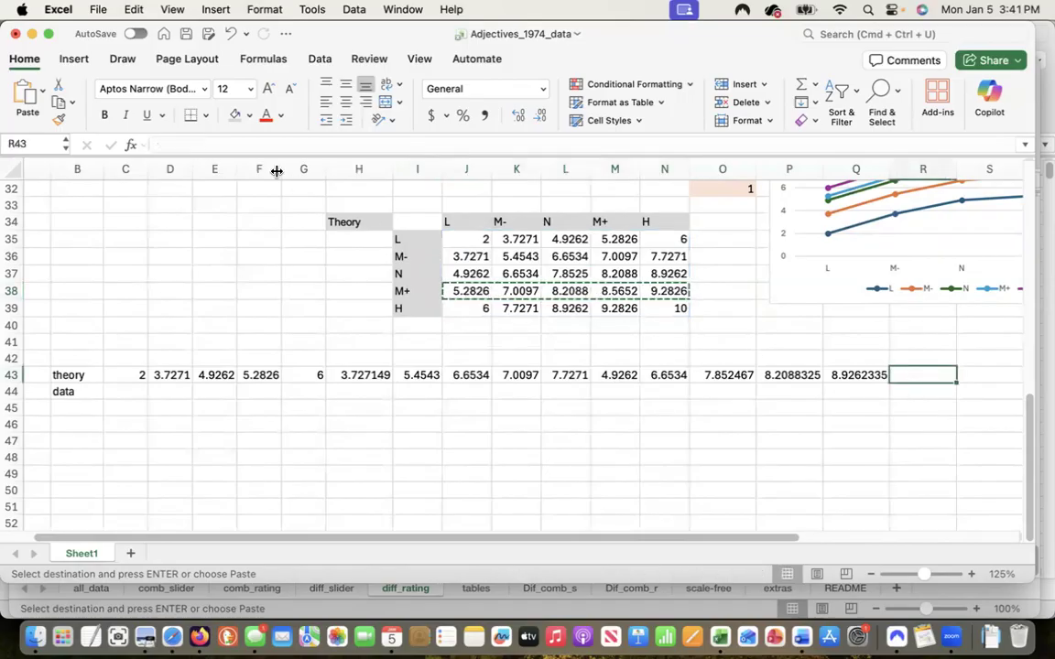
click(134, 9)
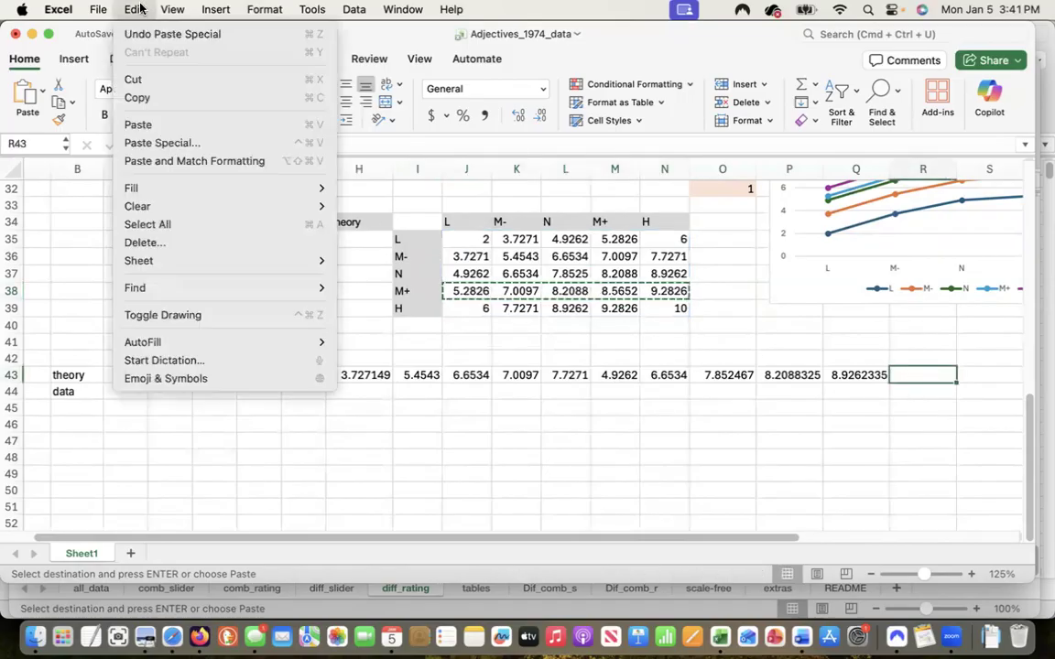
click(135, 144)
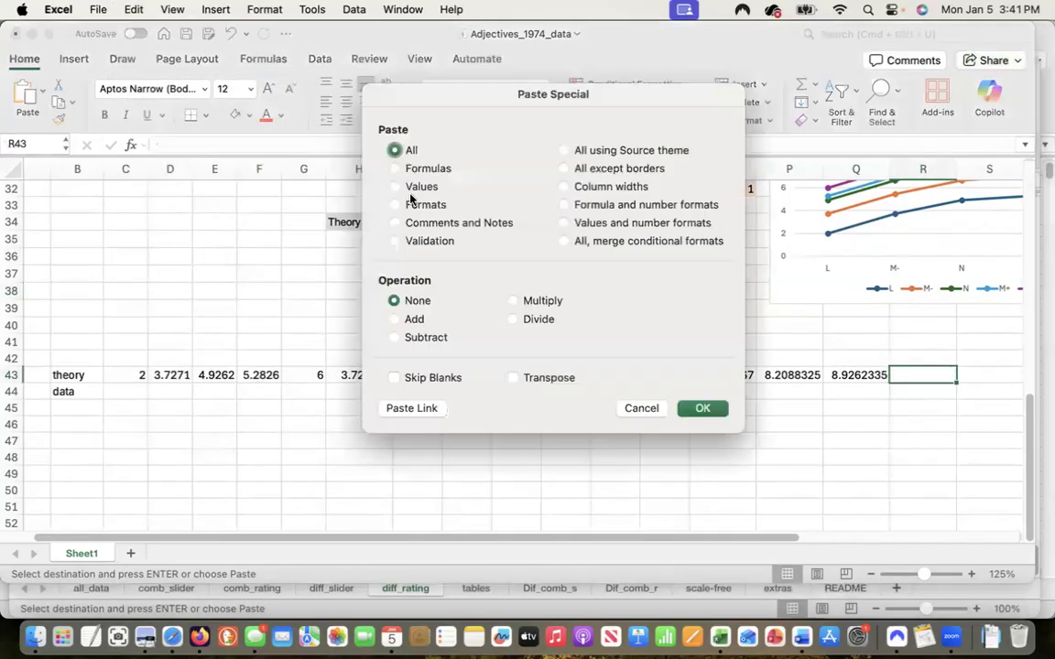
click(395, 187)
key(Return)
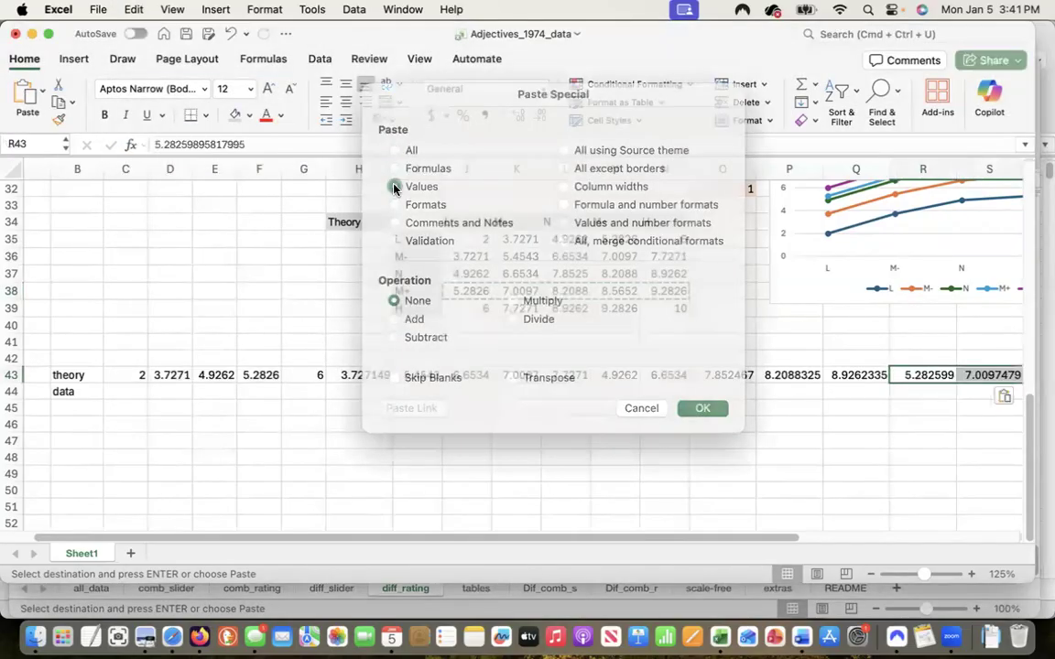
Step: Append the H row of theory predictions, J39:N39, as values only in W43:AA43
drag(480, 309, 650, 312)
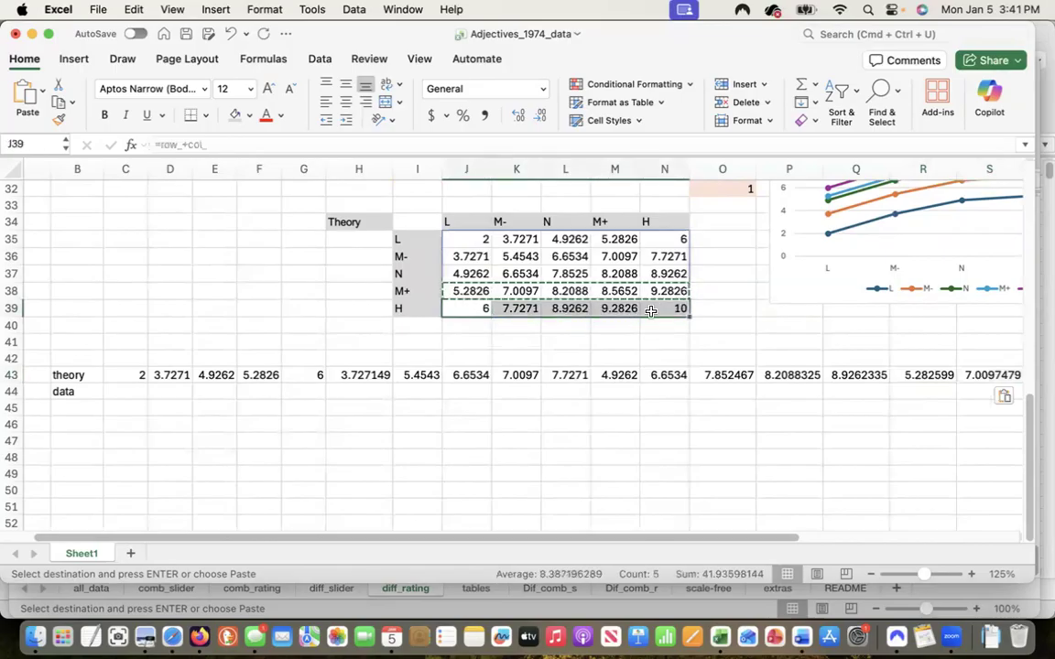
key(super+c)
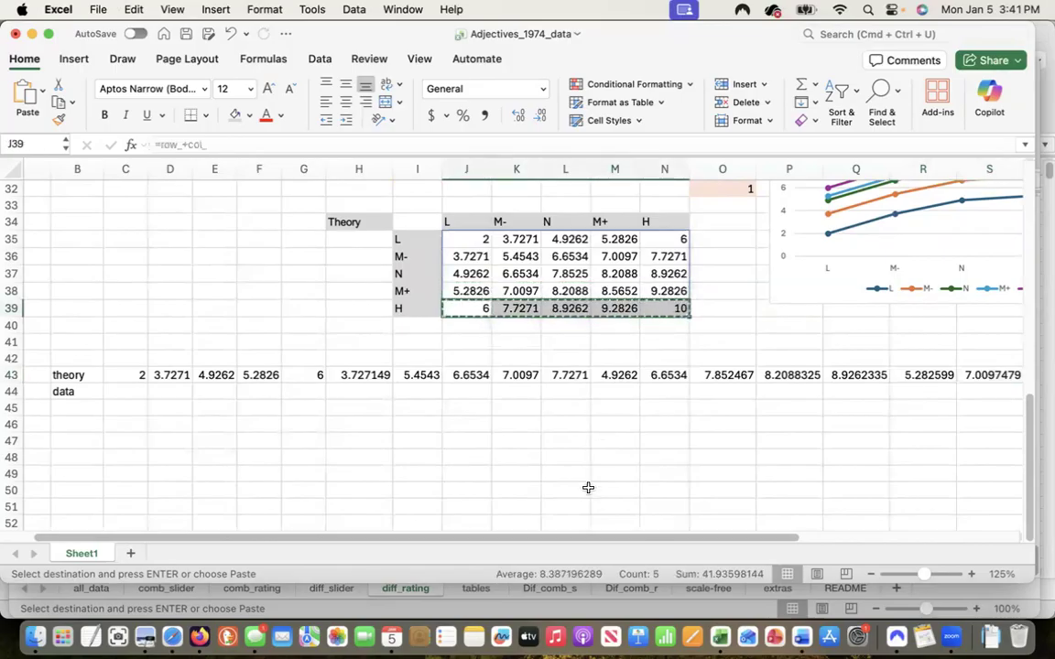
drag(578, 545, 794, 522)
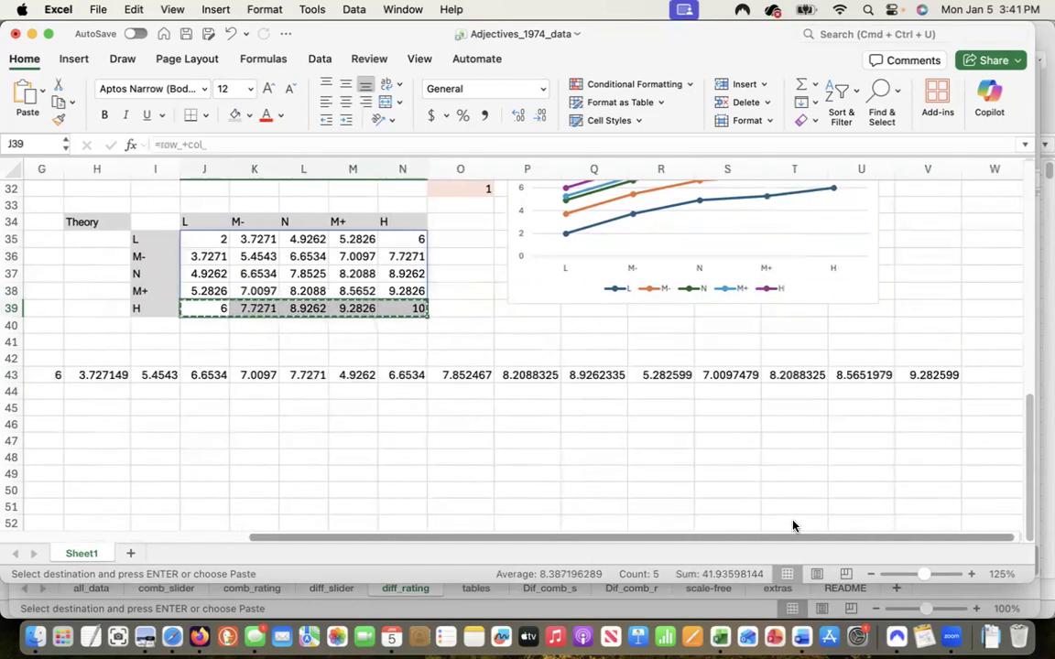
click(990, 368)
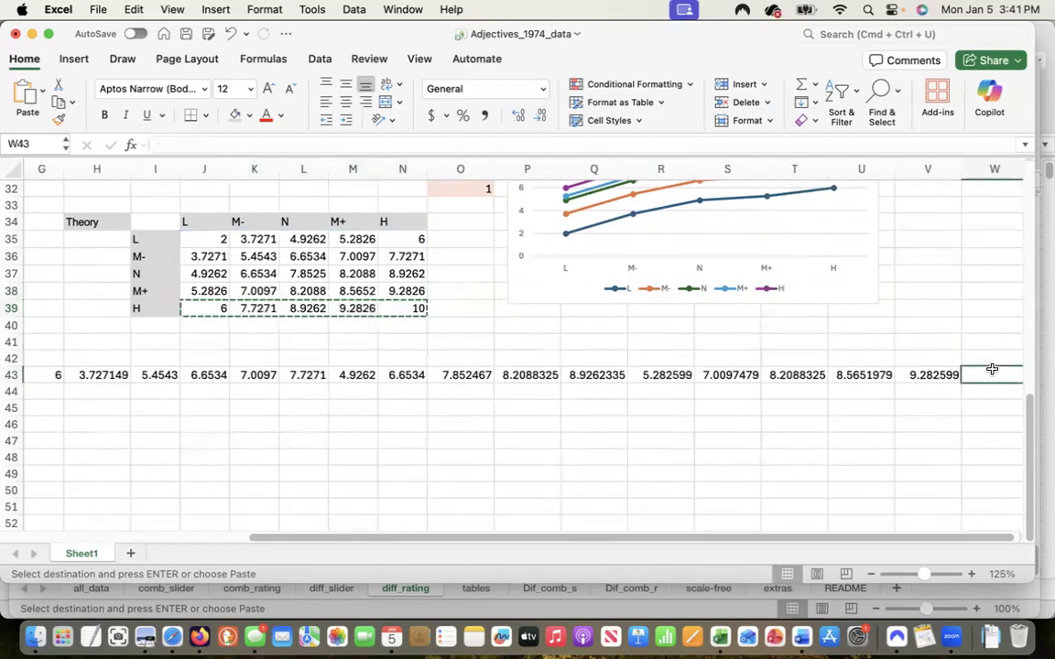
click(133, 9)
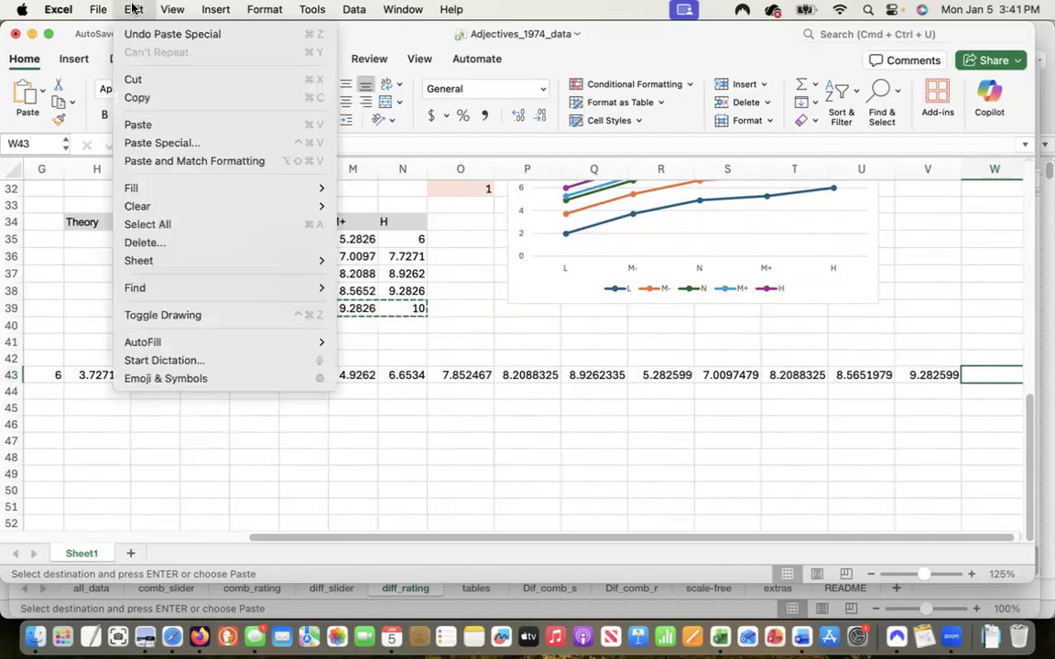
click(136, 144)
click(396, 188)
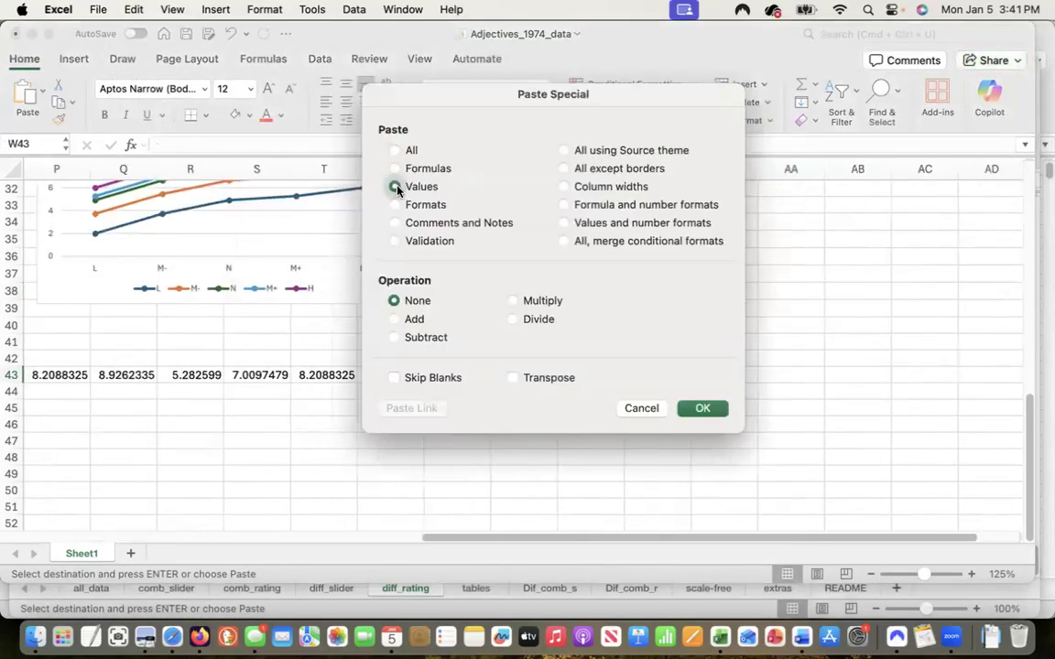
click(701, 407)
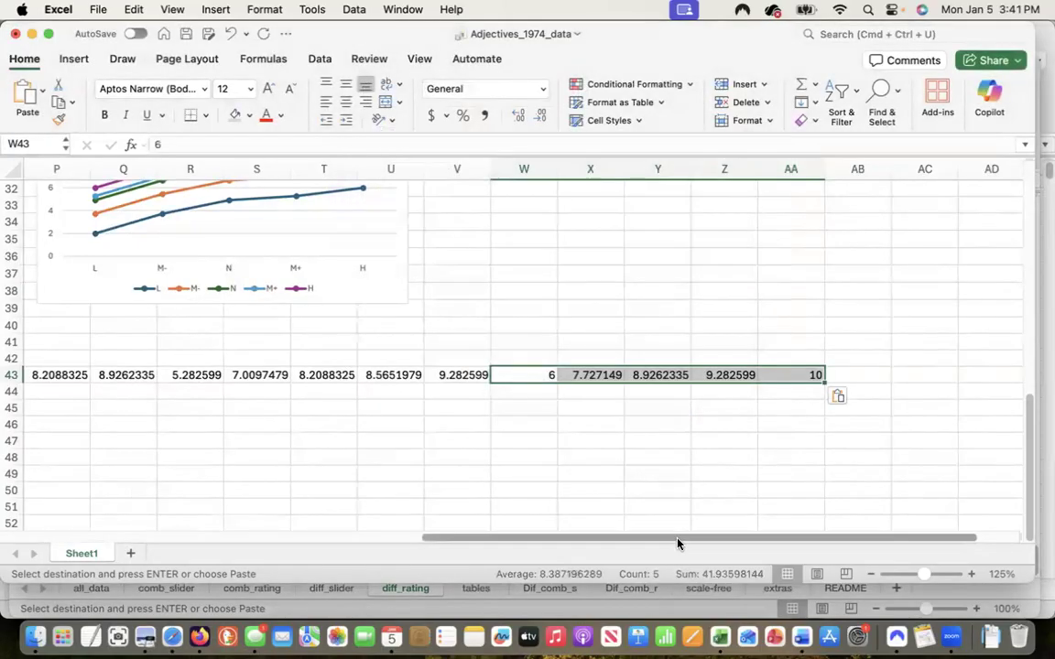
Step: Copy the L row of the data table, C18:G18, into C44:G44 of the data row beneath the theory row
drag(675, 538, 277, 540)
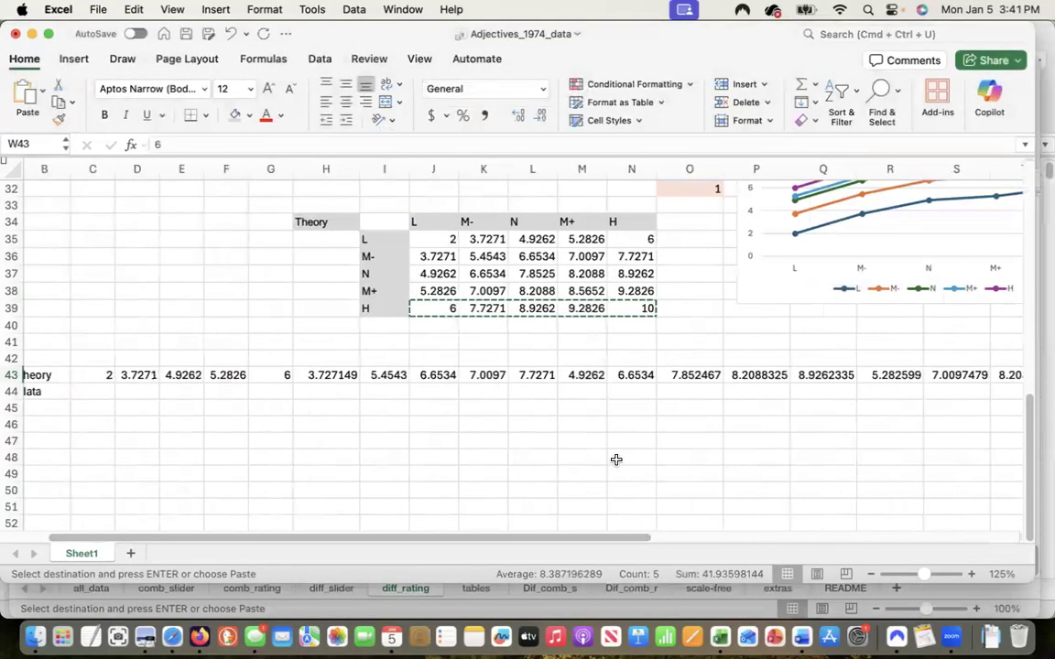
drag(1029, 430, 1010, 315)
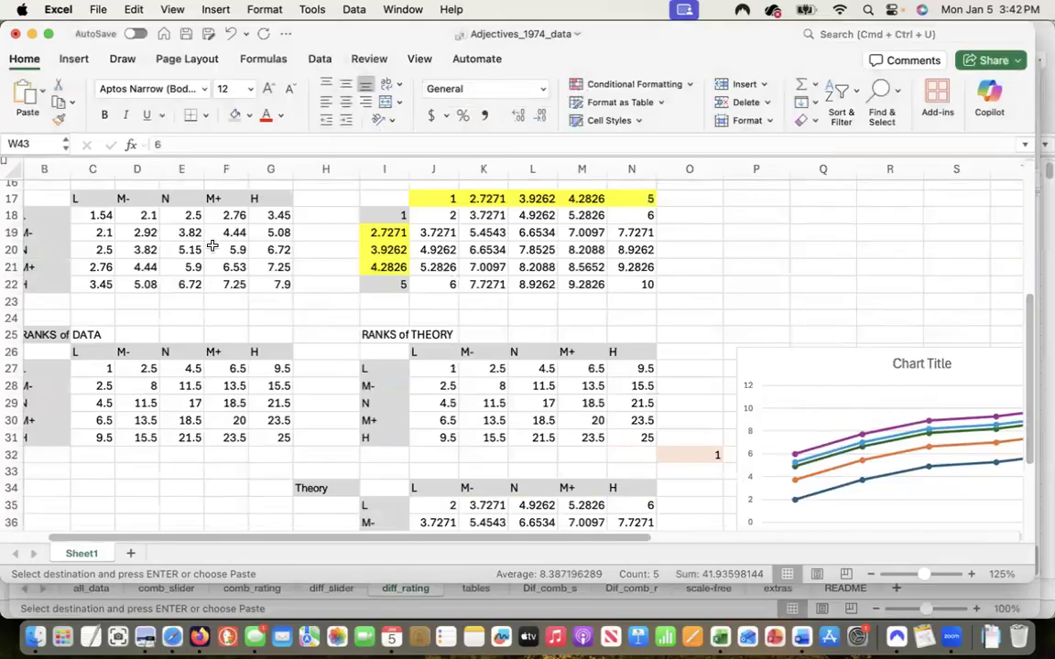
drag(97, 214, 264, 213)
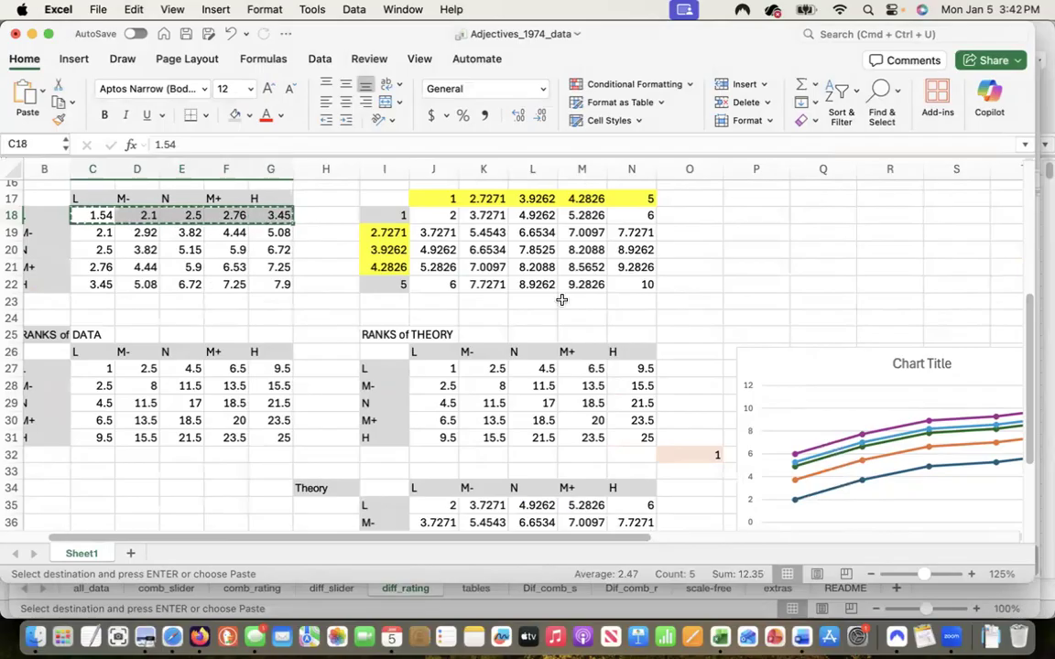
drag(1027, 326, 1028, 436)
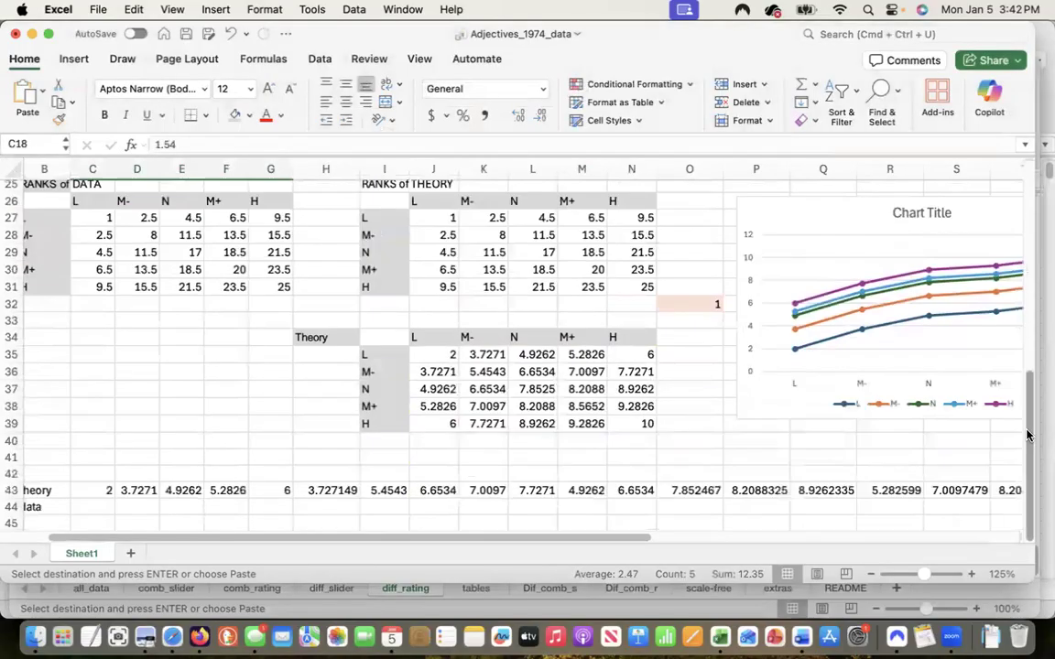
click(107, 506)
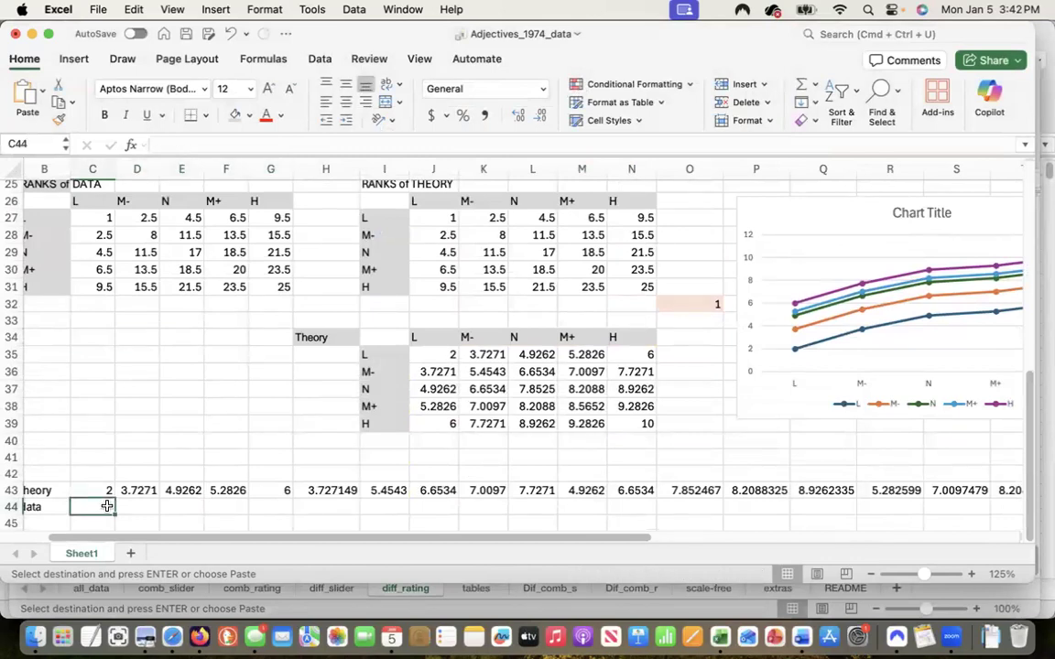
key(super+v)
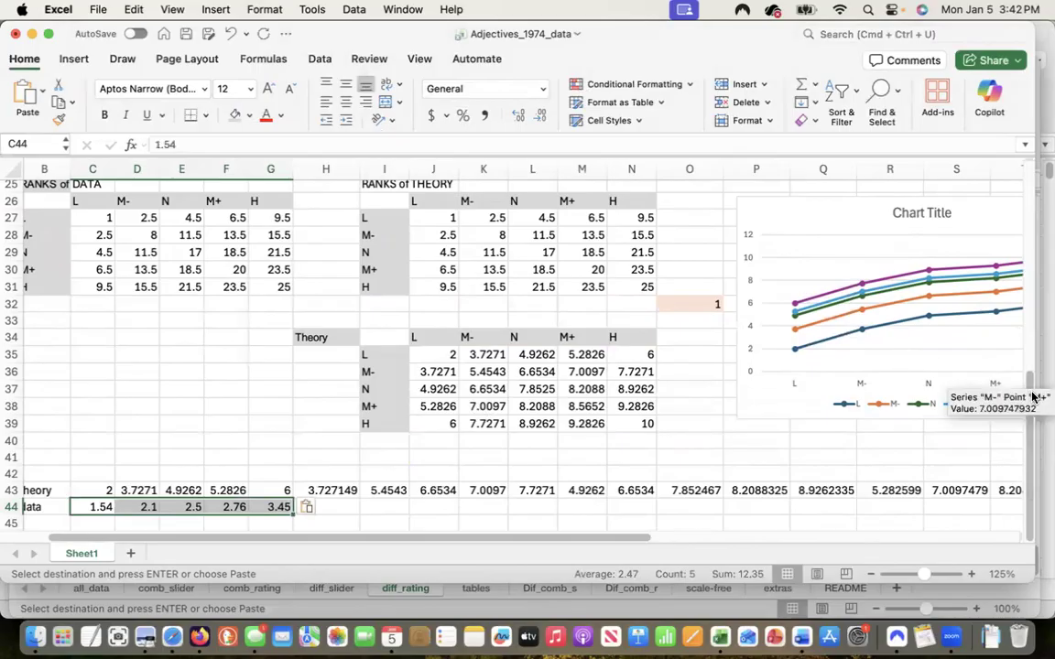
Step: Copy the M- row of the data table, C19:G19, into H44:L44 of the data row
drag(1025, 381, 1006, 313)
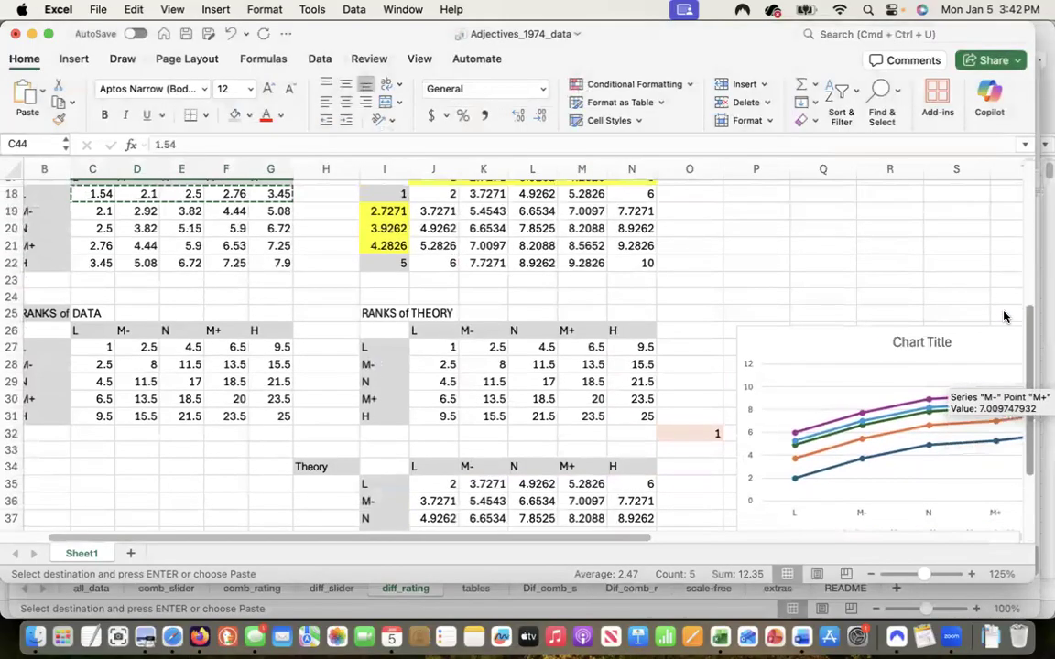
drag(92, 211, 264, 209)
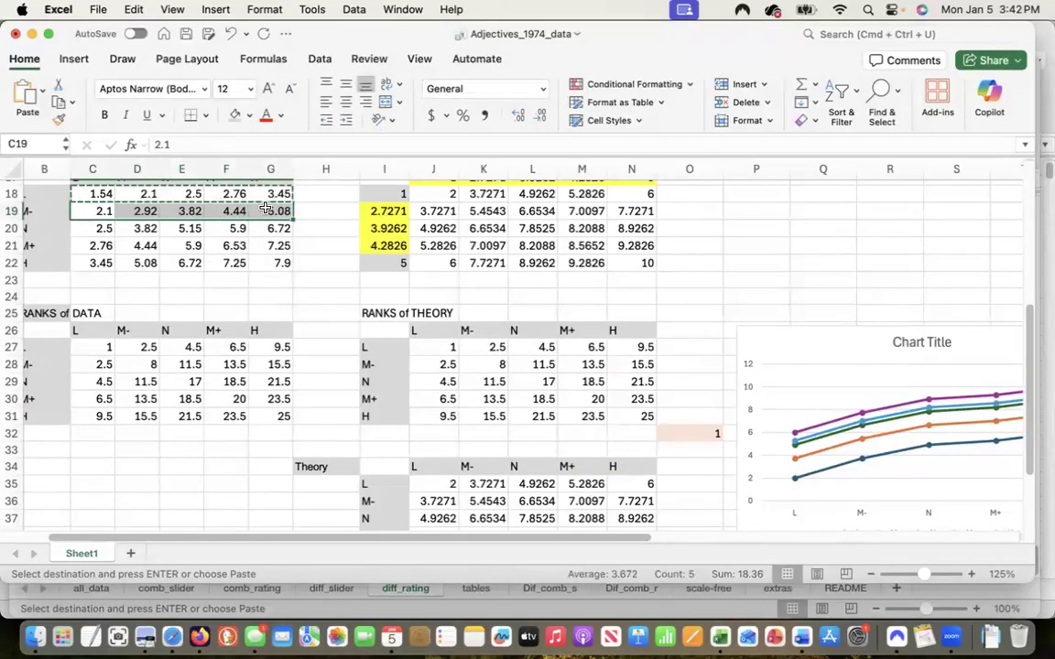
key(super+c)
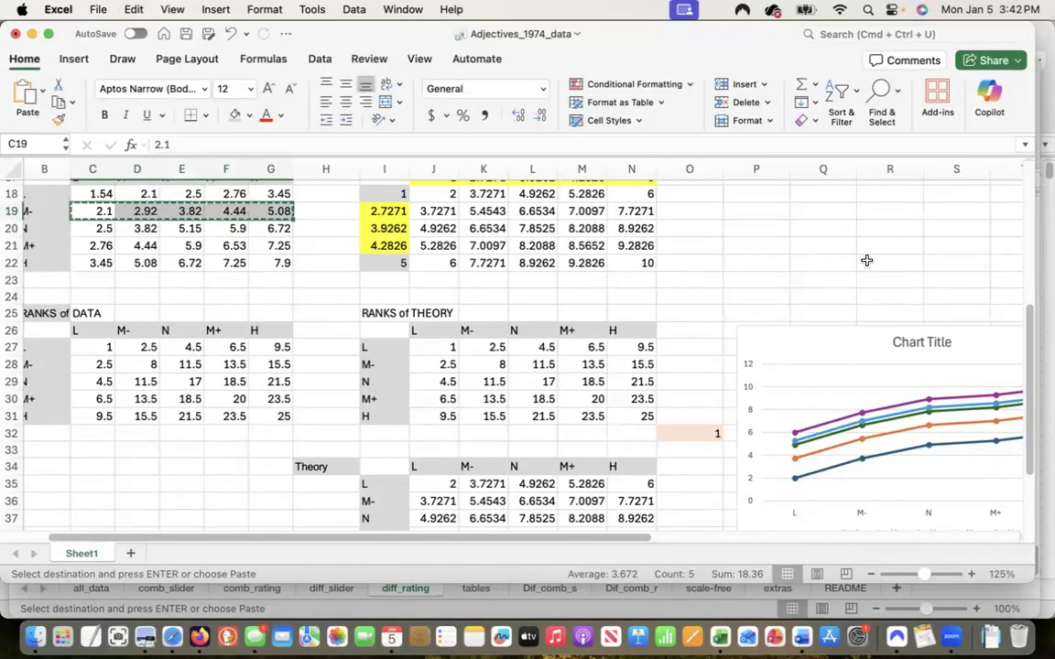
drag(1028, 319, 1030, 504)
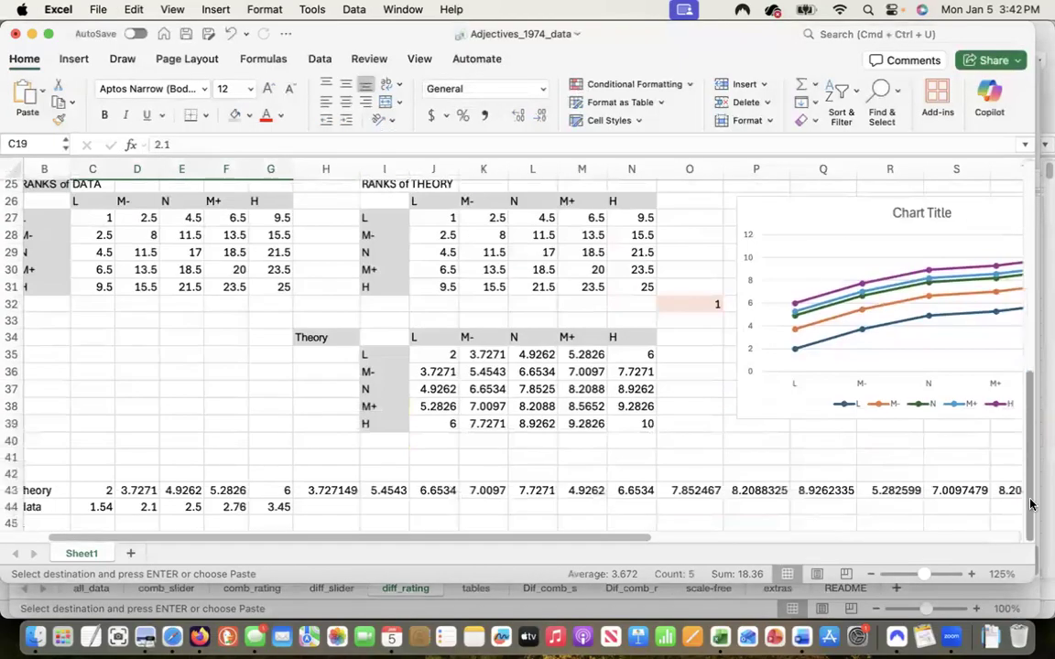
click(339, 505)
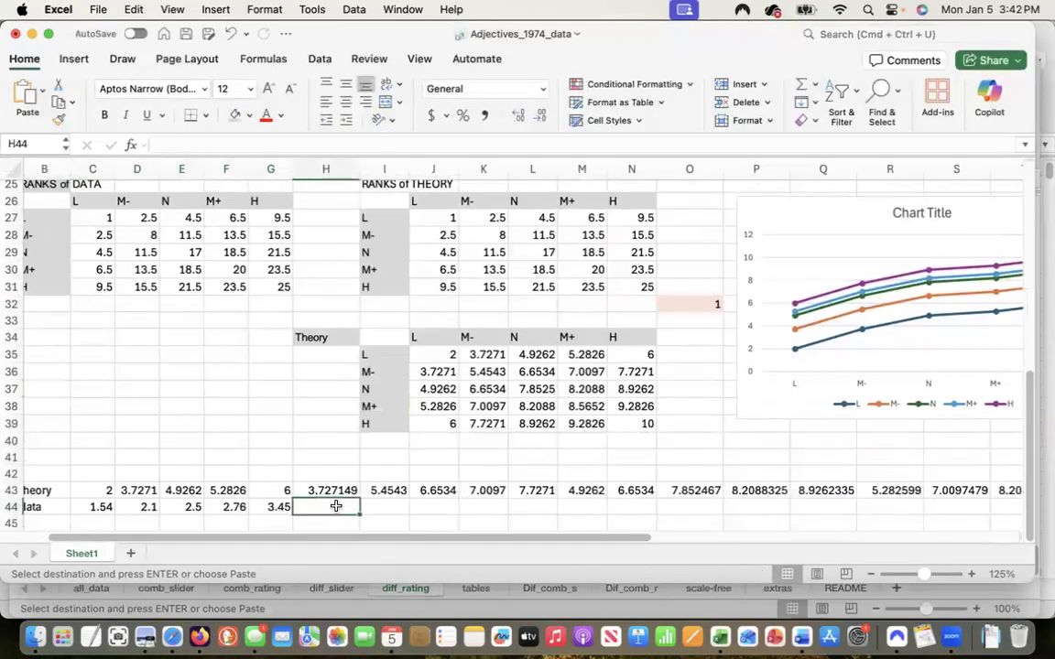
key(super+v)
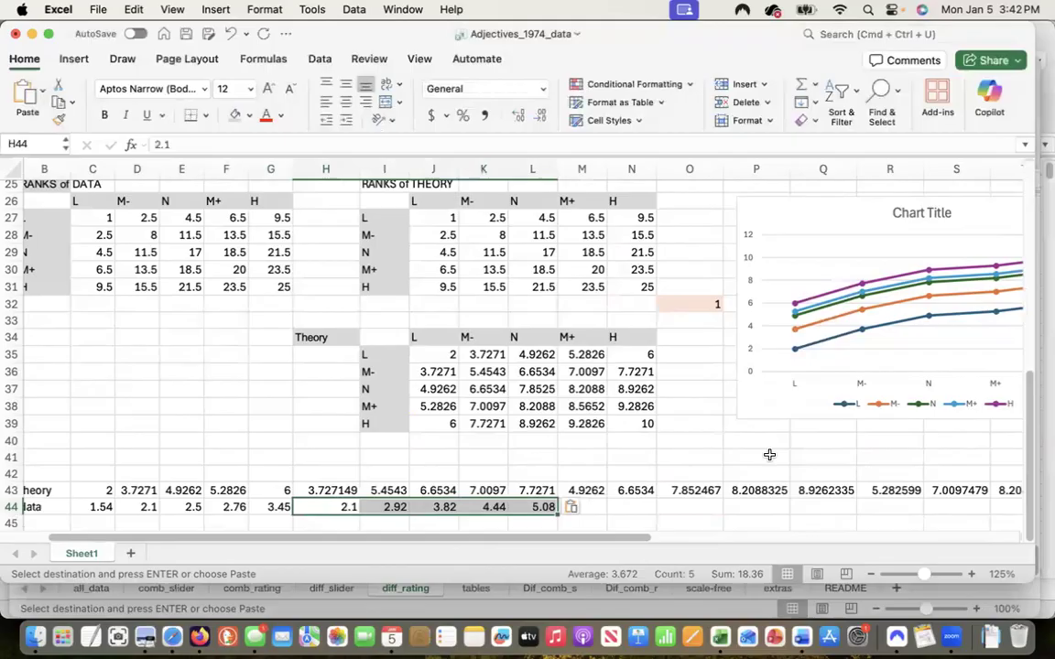
Step: Append the N row of mean ratings, C6:G6, to the data row in M44:Q44
scroll(1007, 366, up, 10)
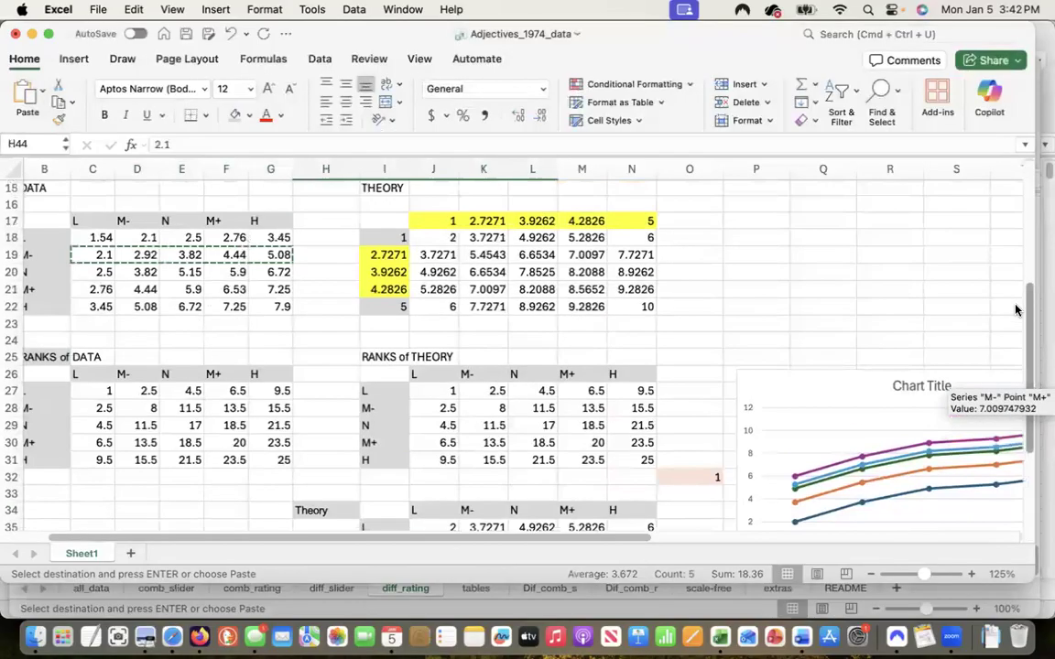
scroll(991, 246, up, 3)
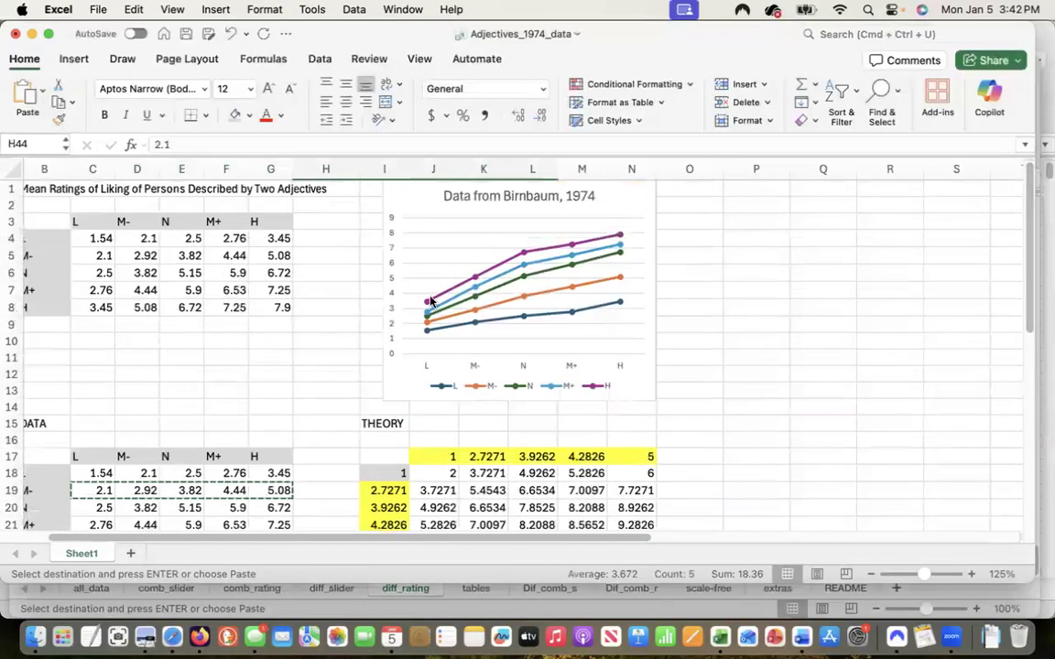
drag(108, 275, 253, 273)
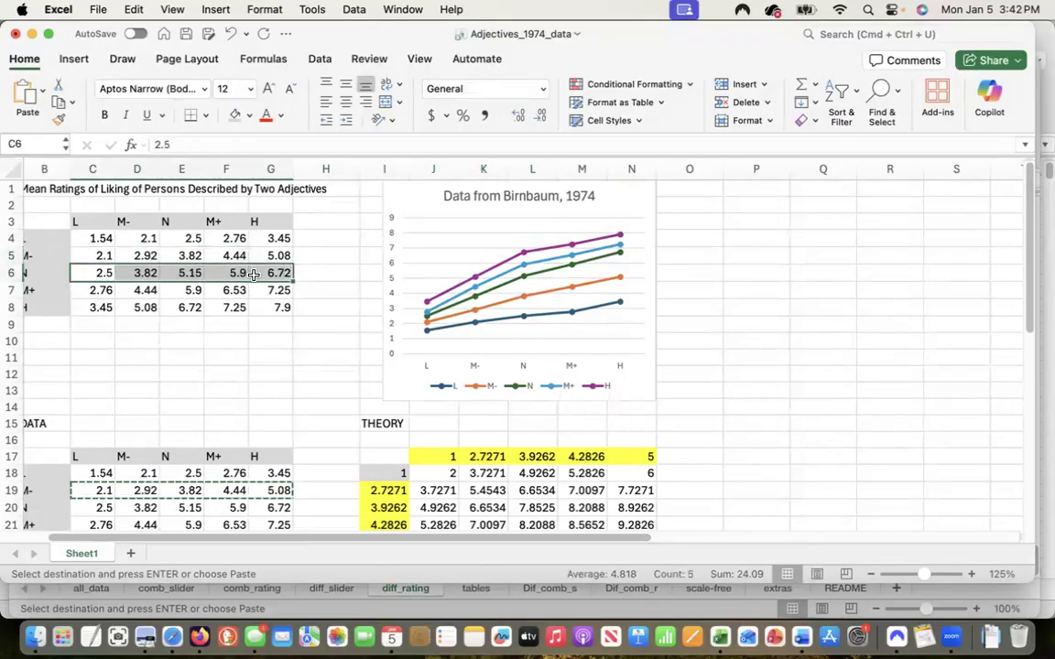
key(super+c)
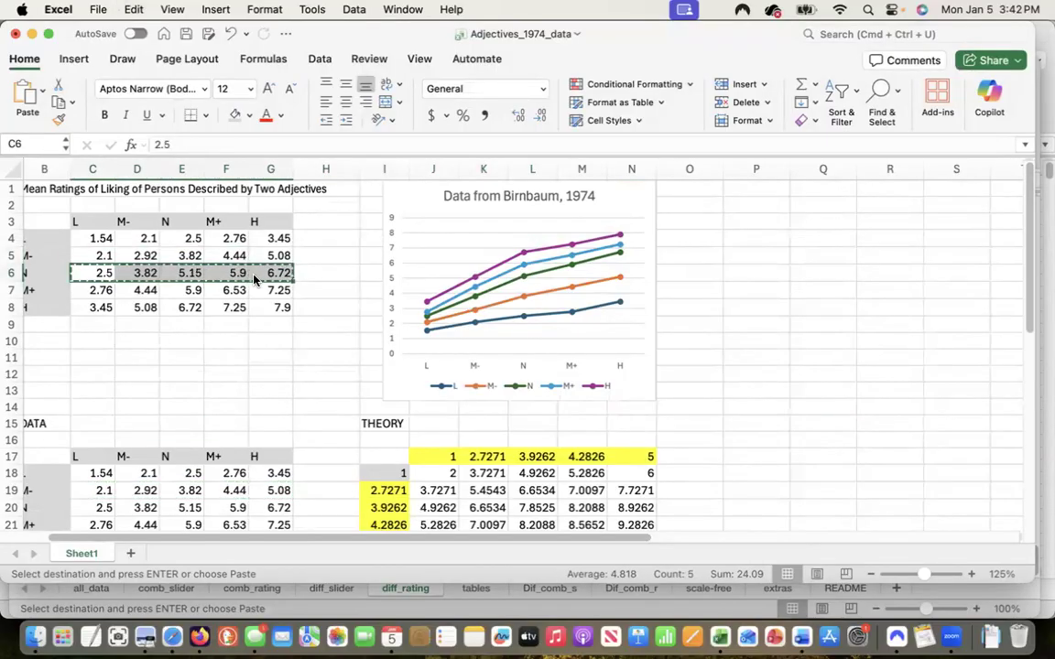
drag(1027, 235, 1017, 474)
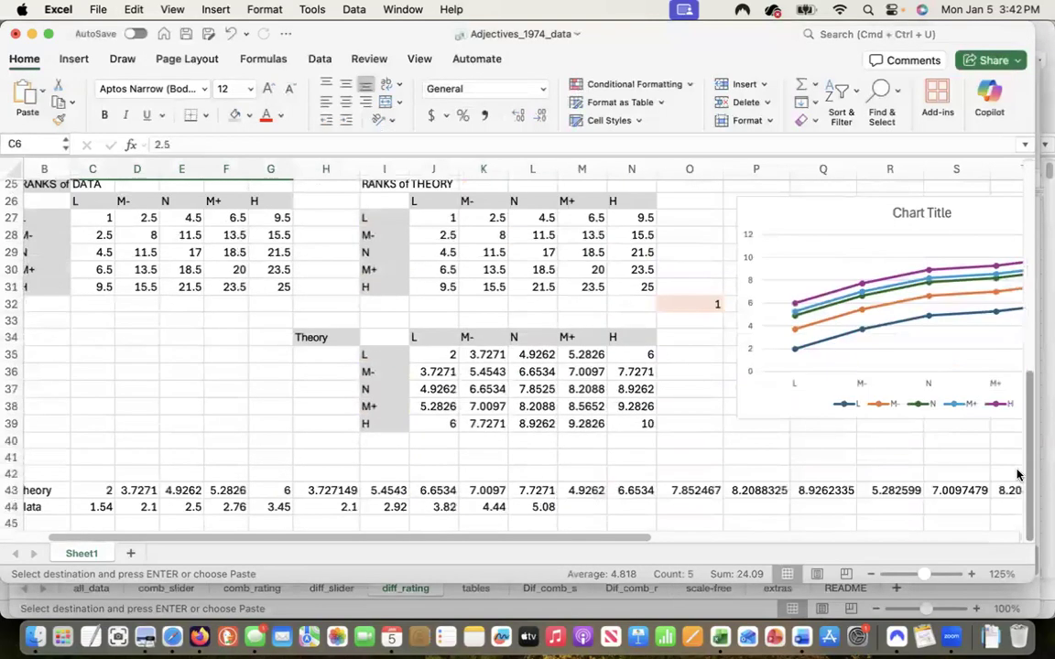
click(587, 506)
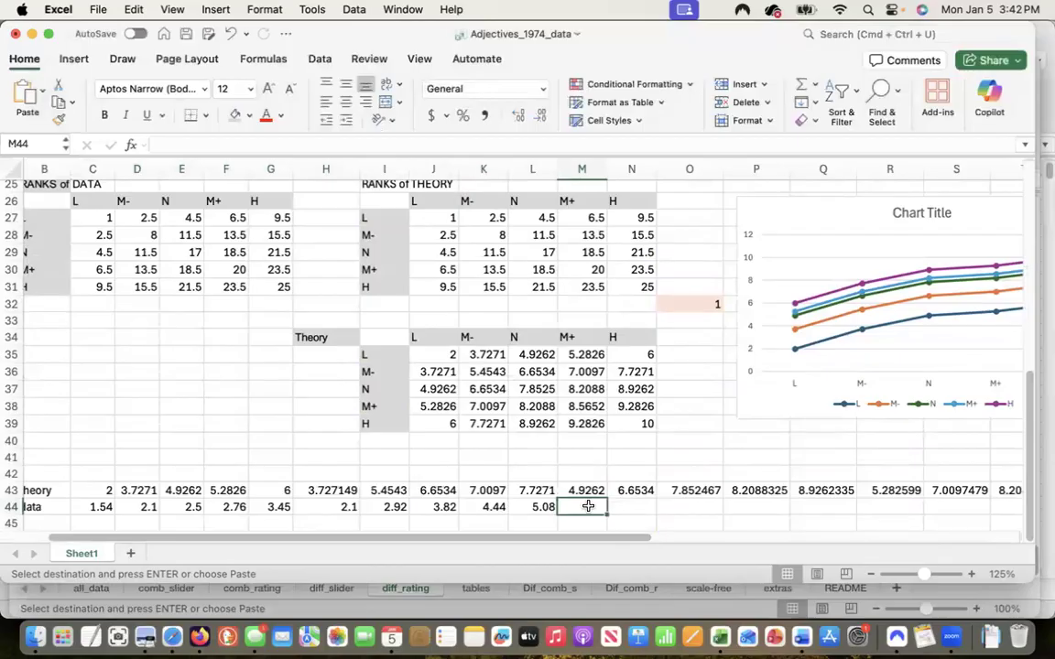
key(super+v)
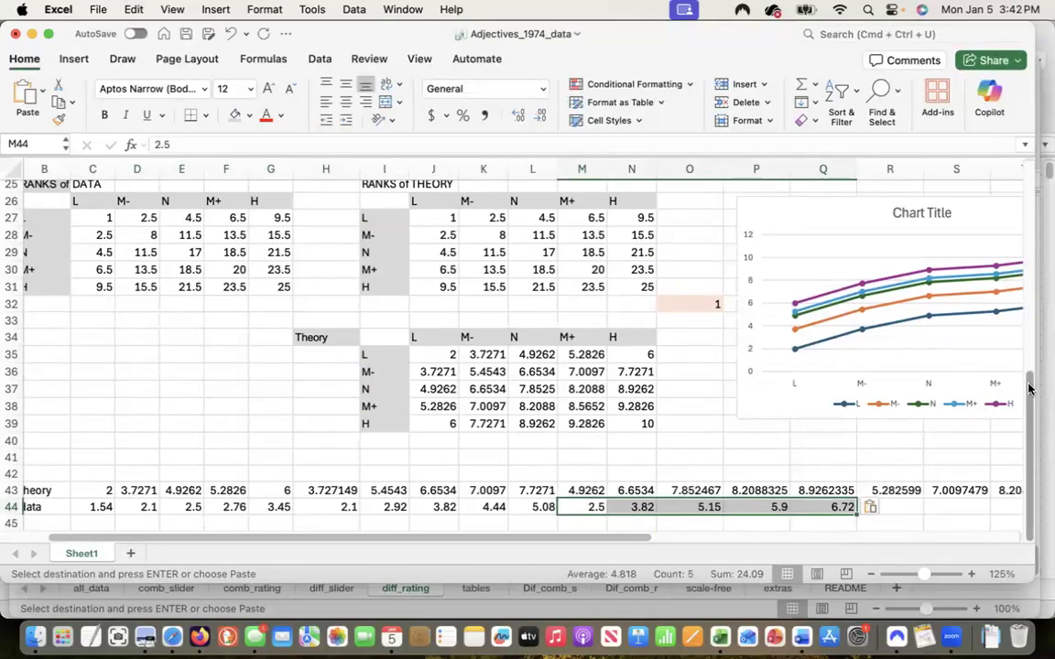
Step: Append the M+ row of the data table, C21:G21, to the data row starting at R44
scroll(1021, 352, up, 6)
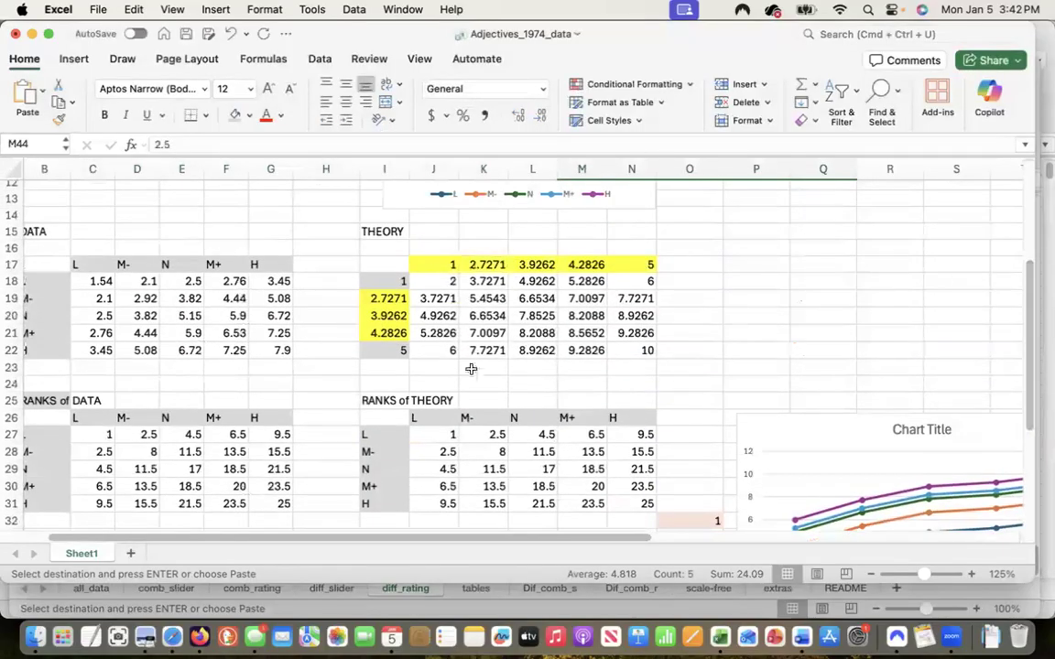
drag(103, 333, 257, 335)
key(super+c)
scroll(1023, 326, down, 5)
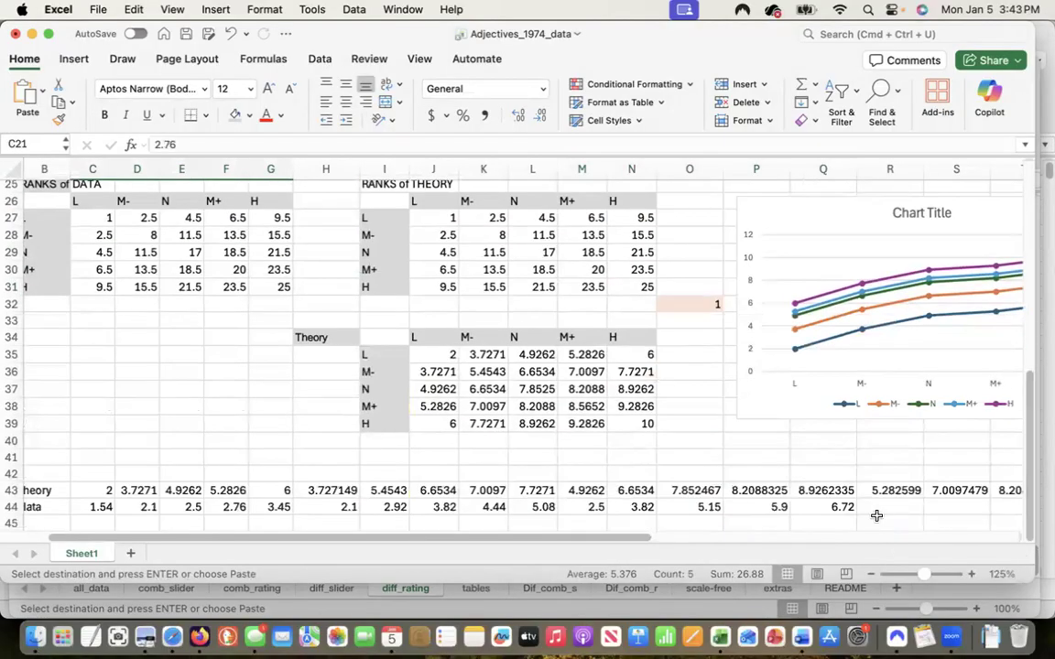
click(881, 505)
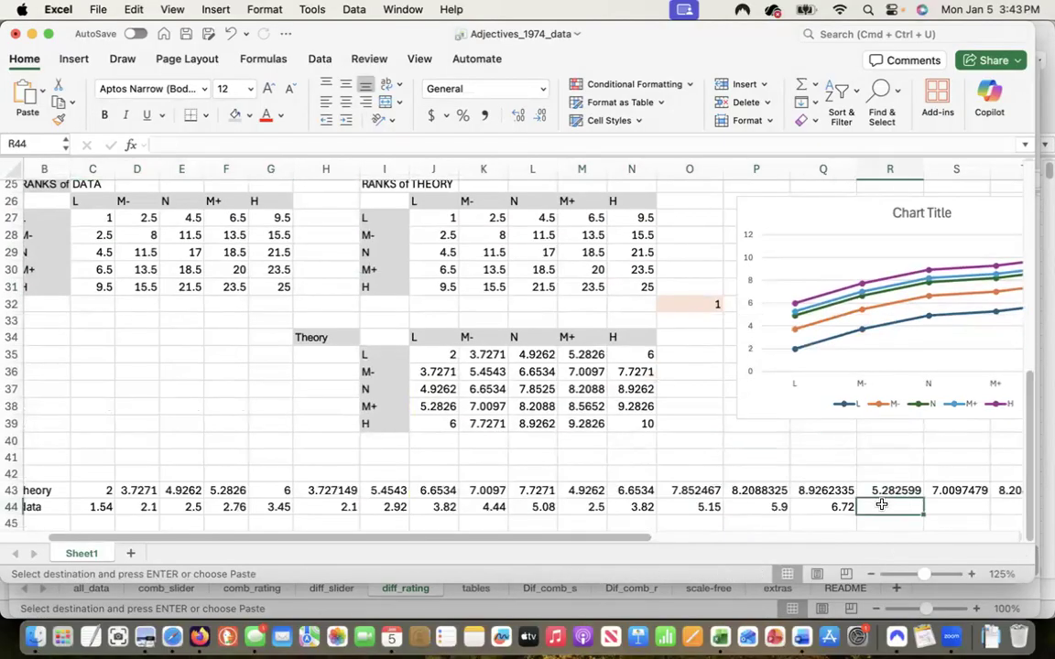
key(super+v)
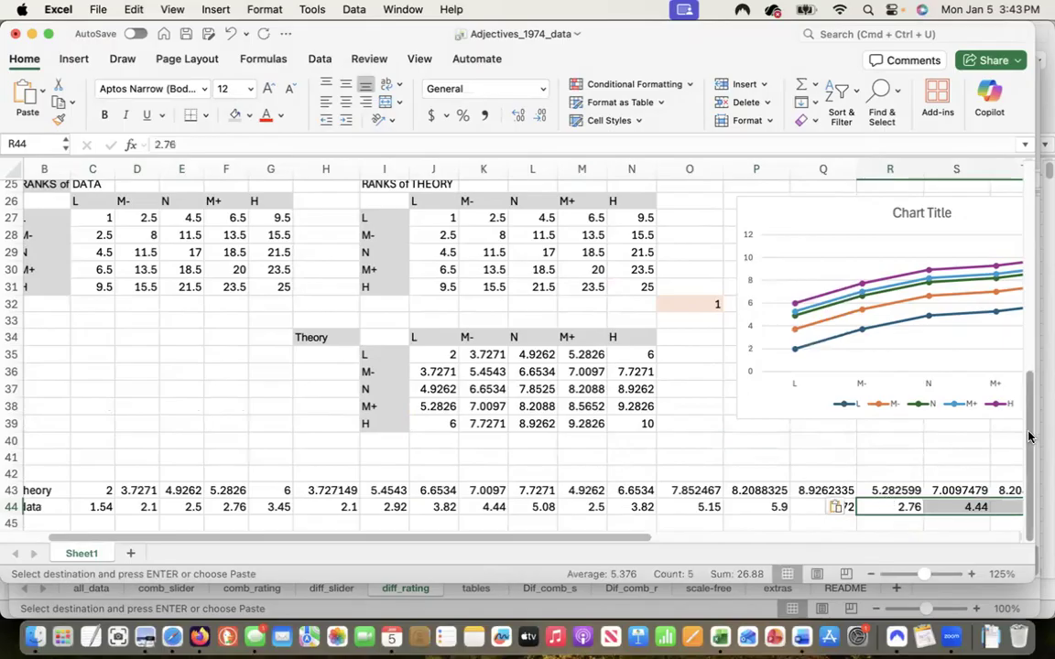
Step: Append the H row of the data table, C22:G22, to the data row in W44:AA44
scroll(1027, 436, up, 10)
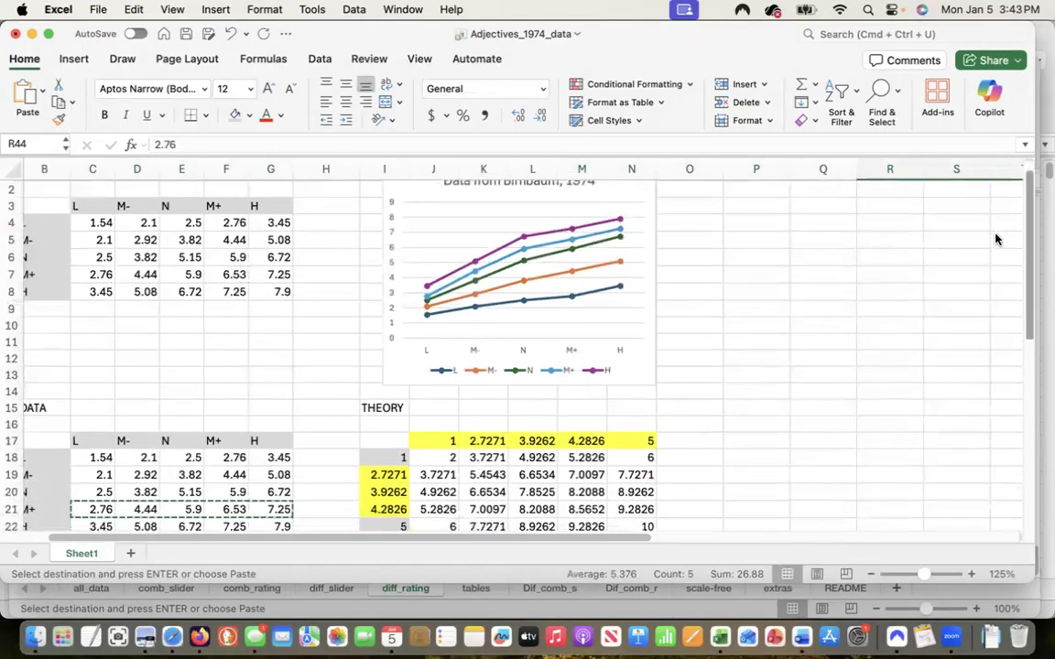
scroll(996, 240, down, 2)
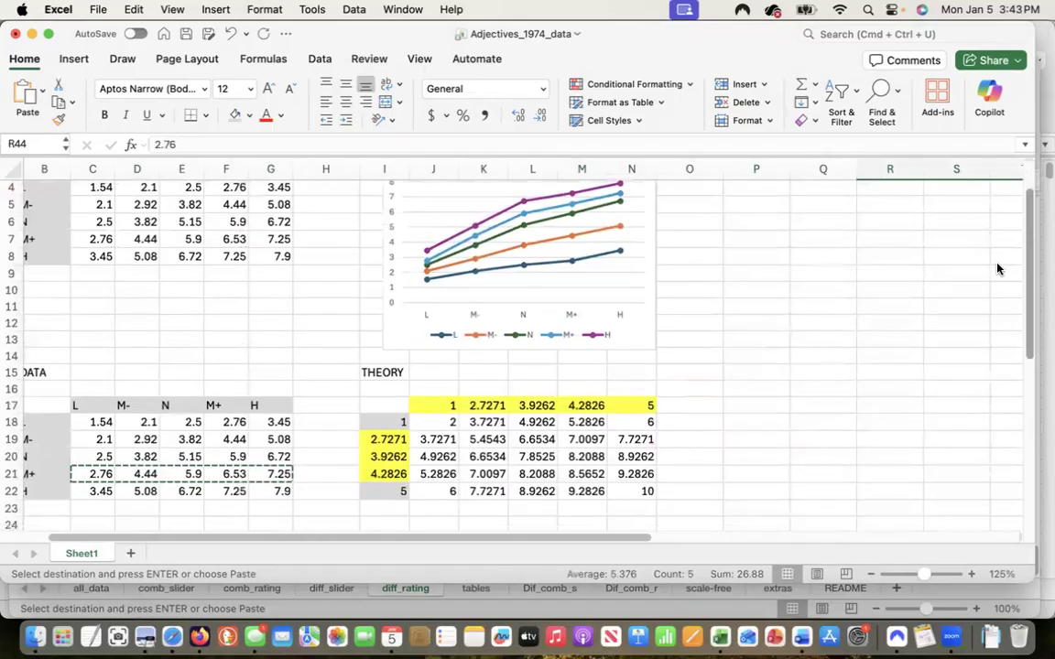
scroll(998, 268, down, 5)
drag(98, 408, 270, 405)
key(super+c)
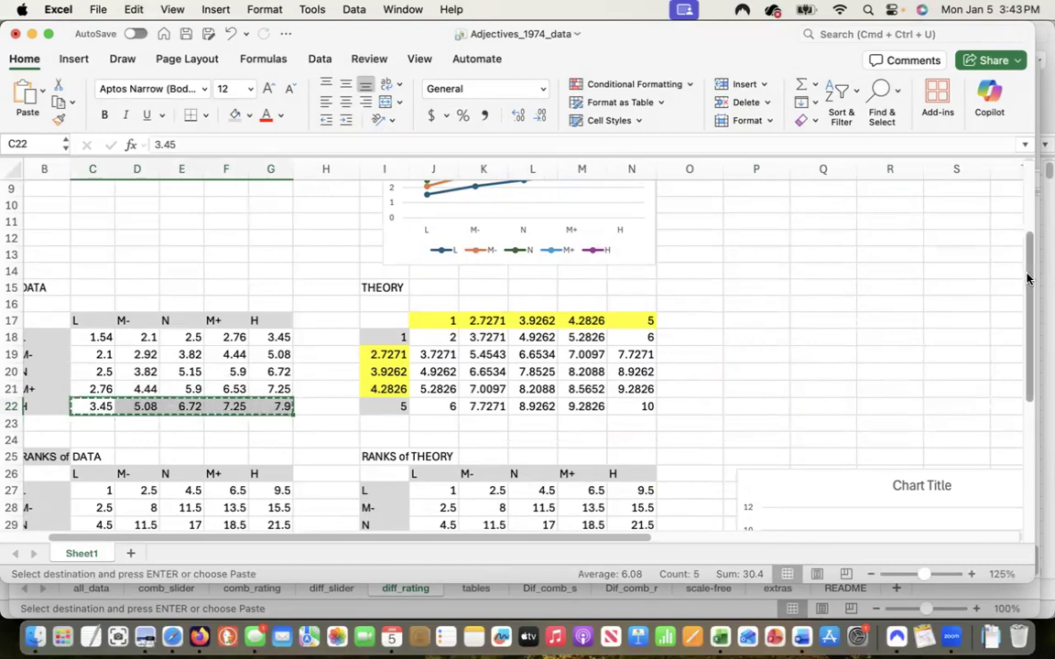
scroll(1027, 278, down, 8)
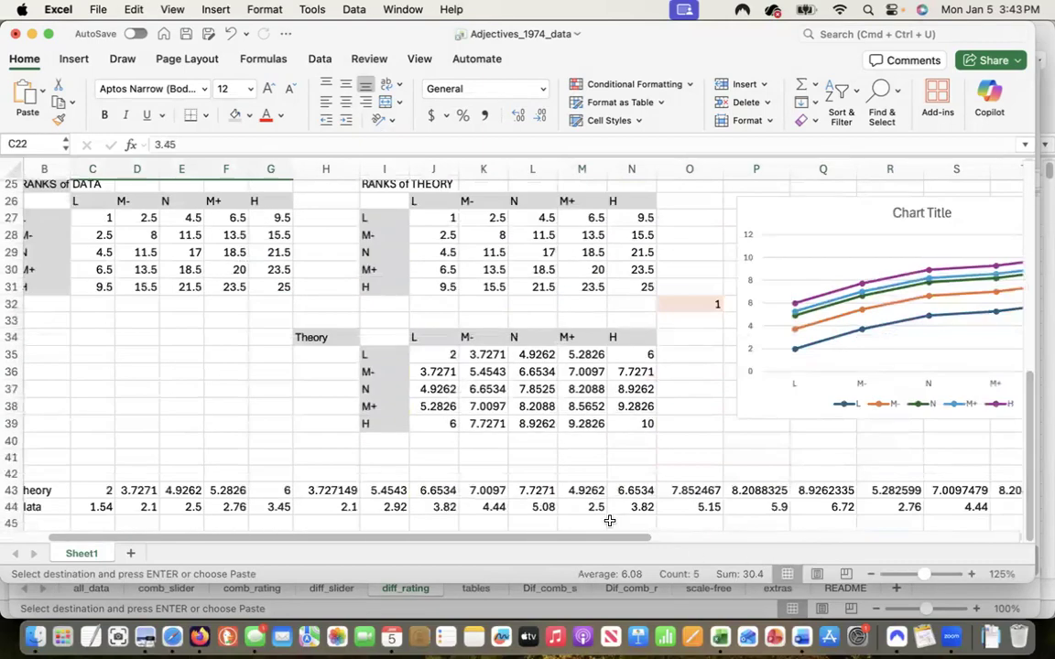
drag(607, 539, 882, 546)
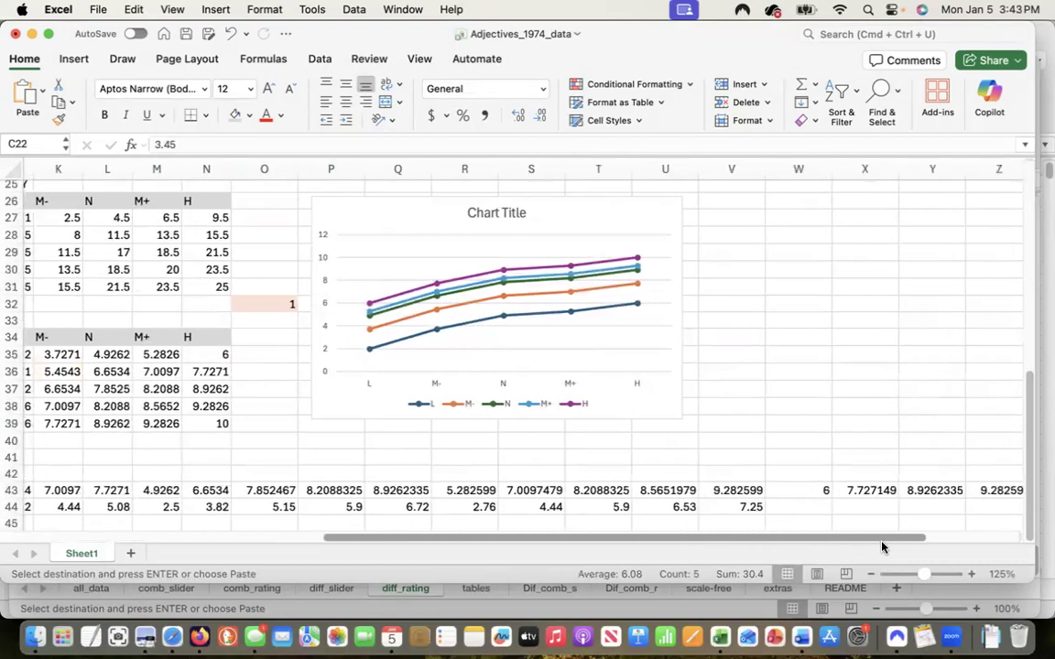
click(814, 509)
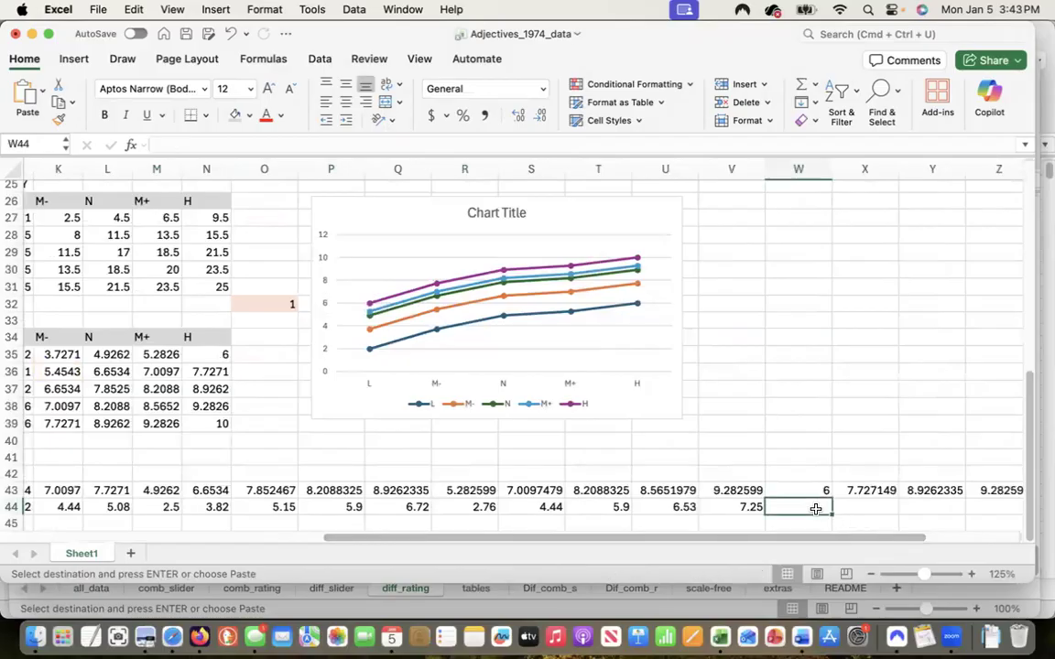
key(super+v)
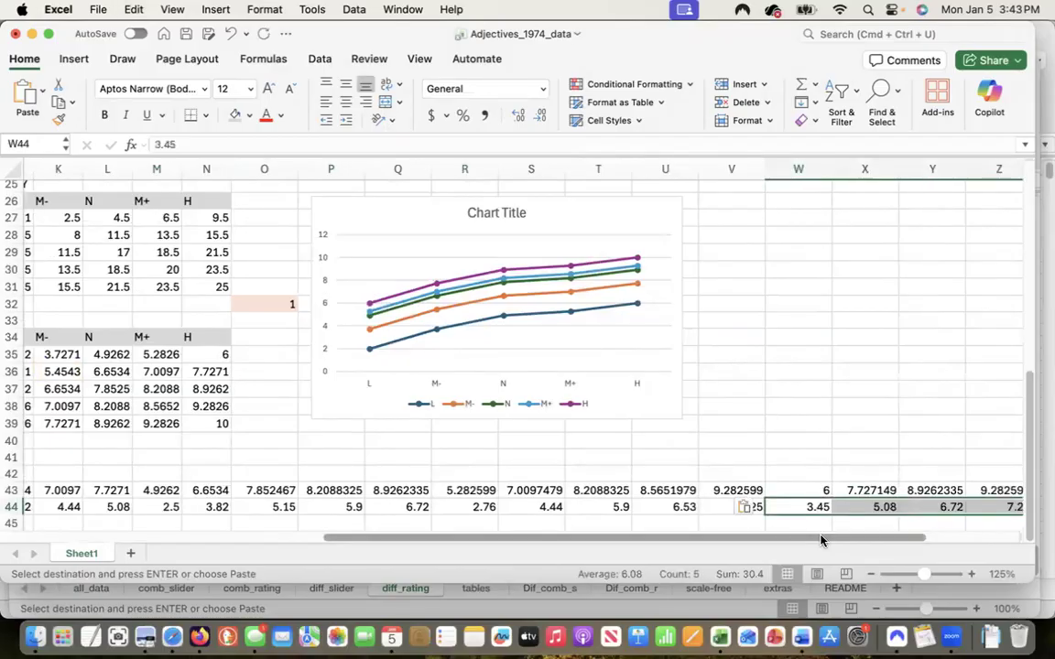
Step: Insert a markers-only scatter chart of the theory and data rows, B43:AA44
drag(821, 541, 471, 568)
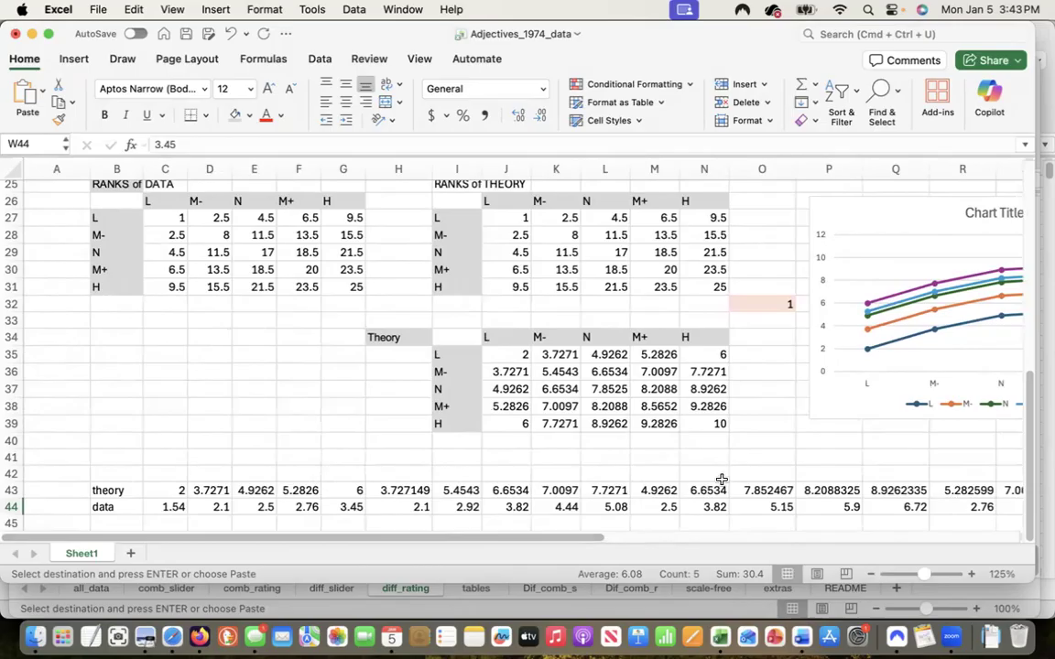
drag(110, 490, 925, 428)
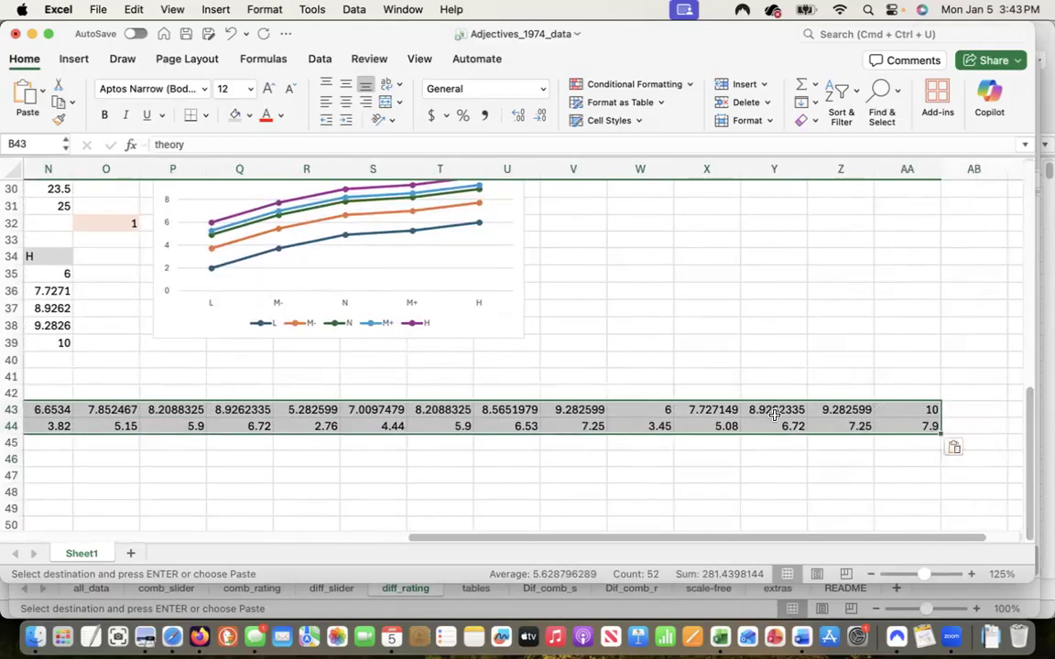
click(75, 58)
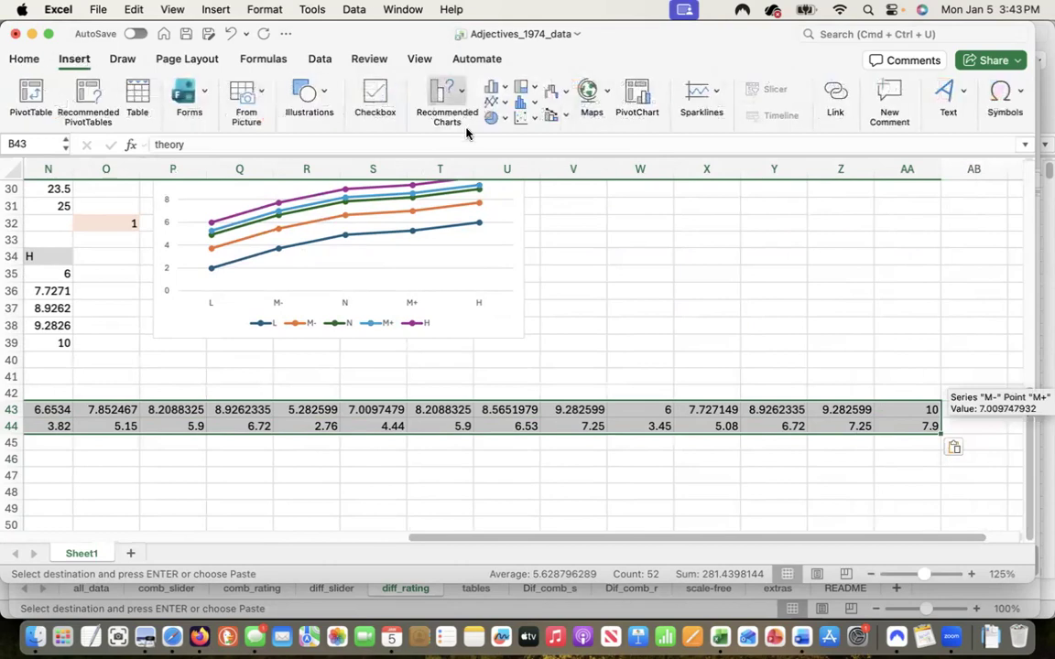
click(535, 122)
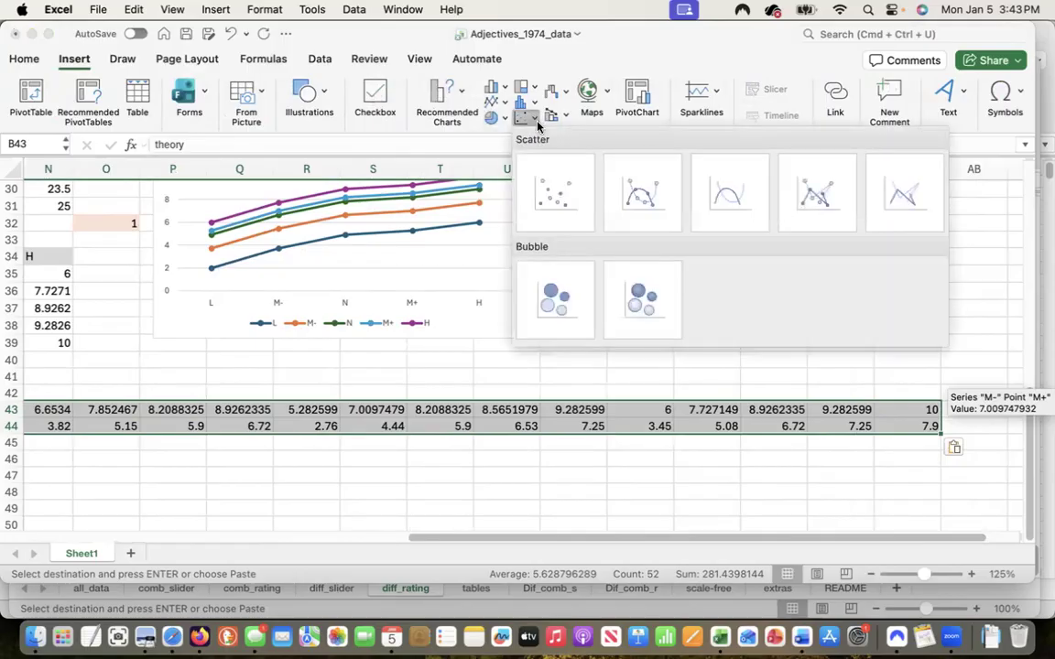
click(557, 200)
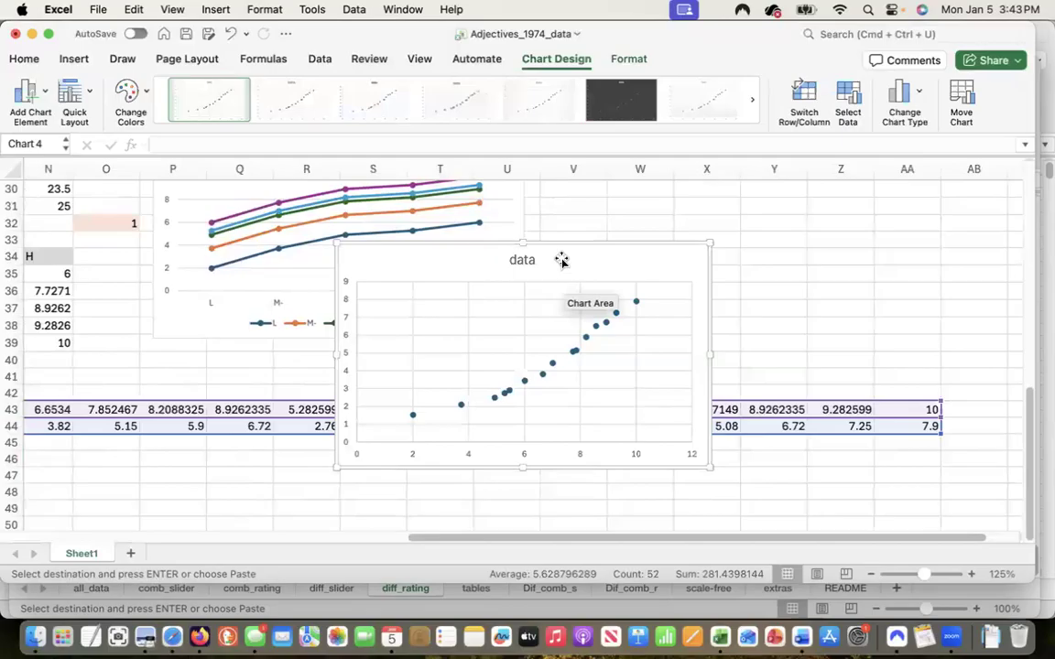
Step: Replace the title of the new scatter chart with "Estimated J function"
drag(560, 258, 543, 314)
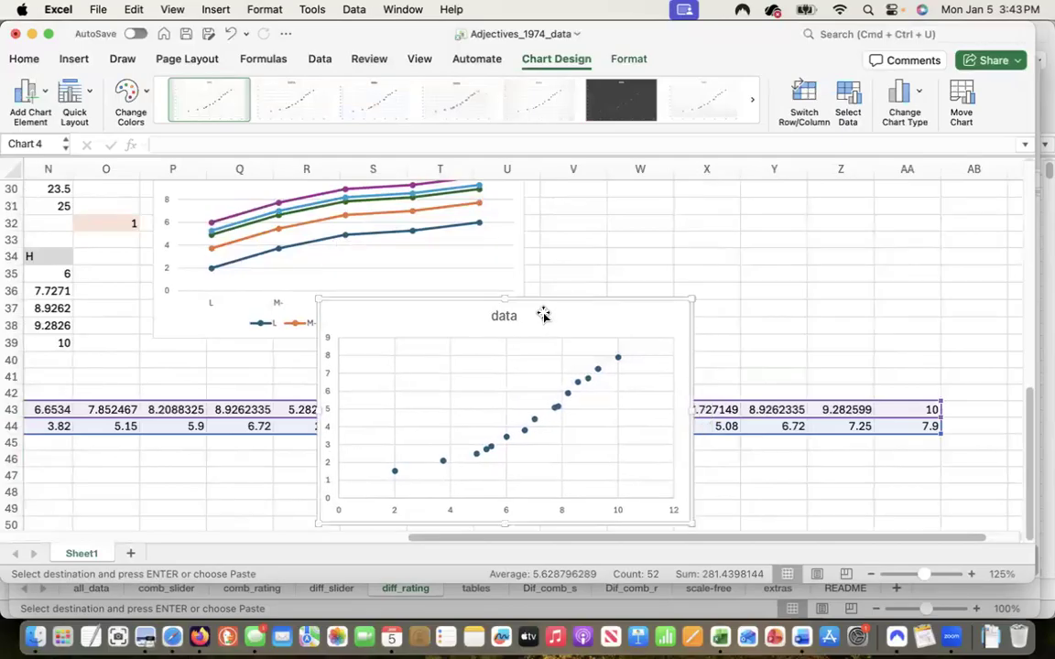
click(501, 317)
drag(491, 314, 516, 314)
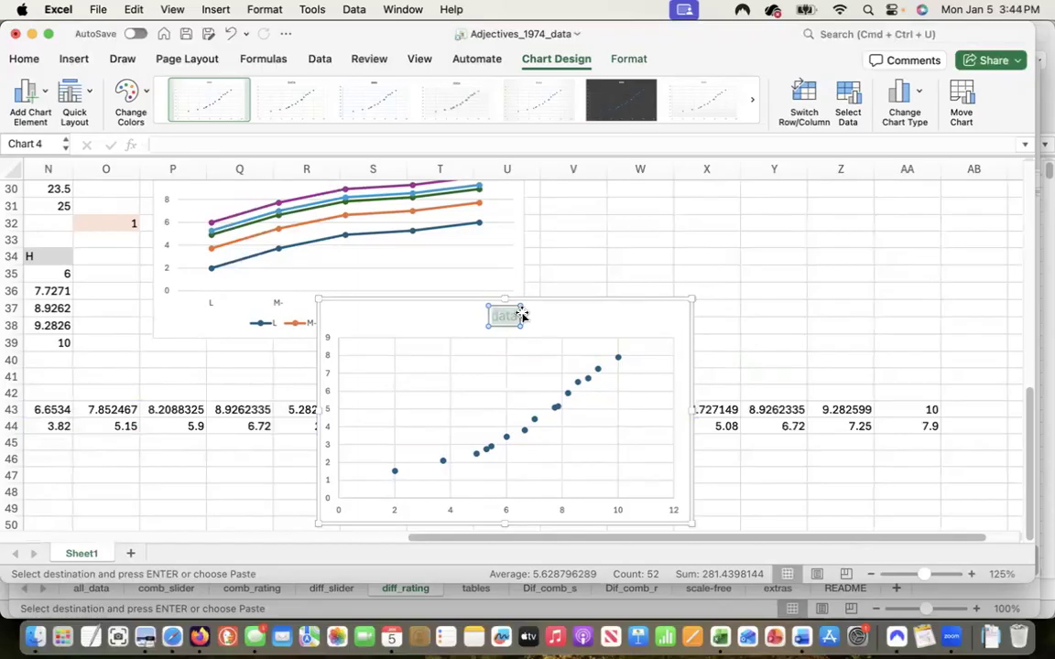
text(Estim)
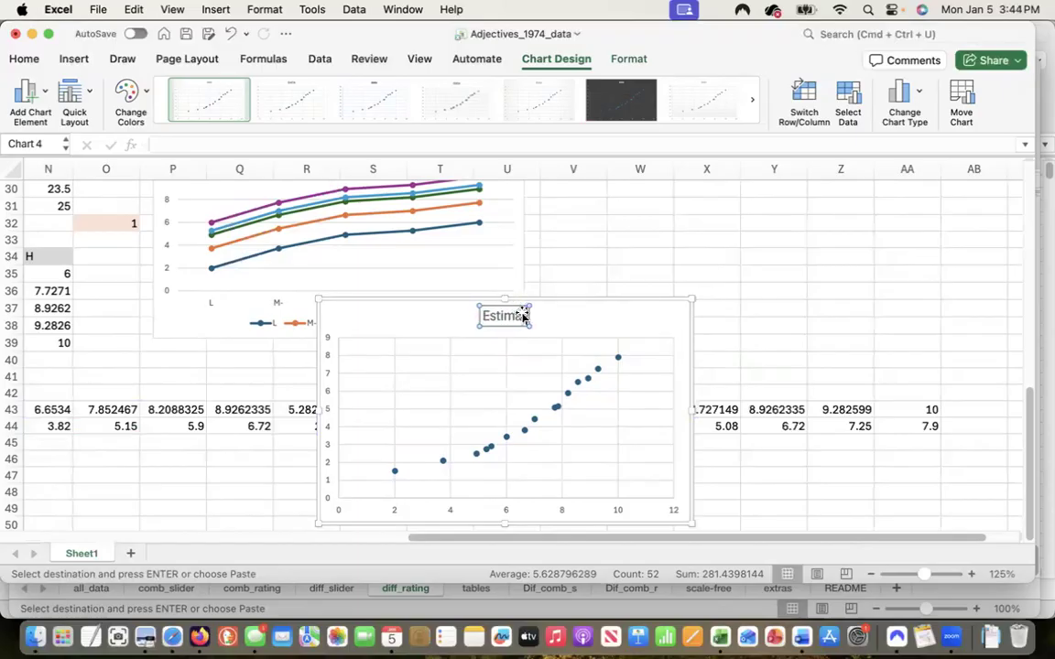
text(ated J)
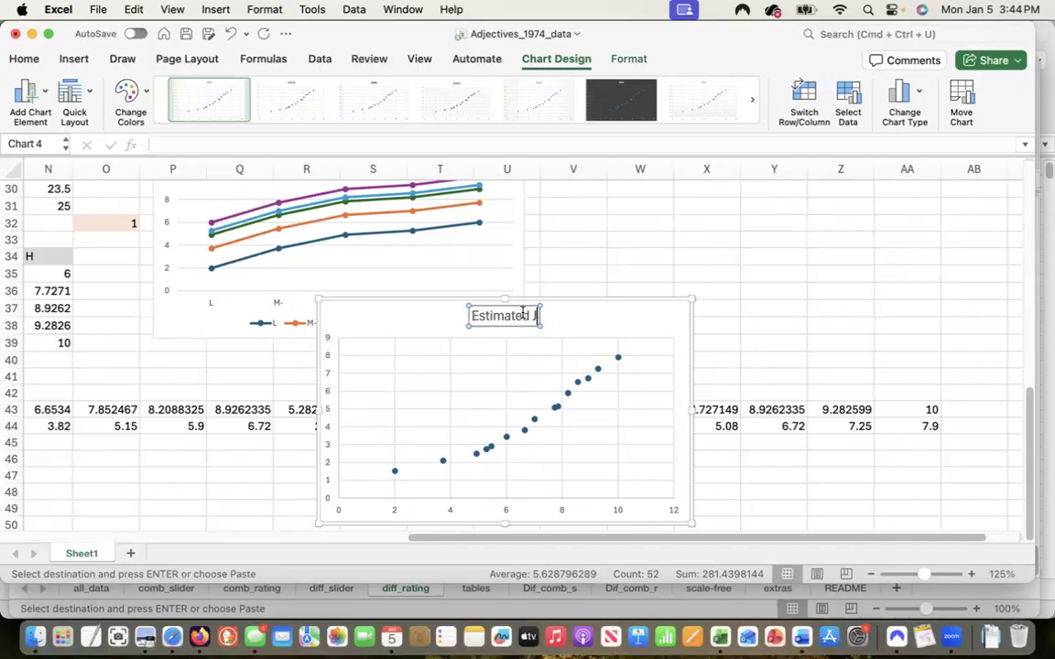
text( function)
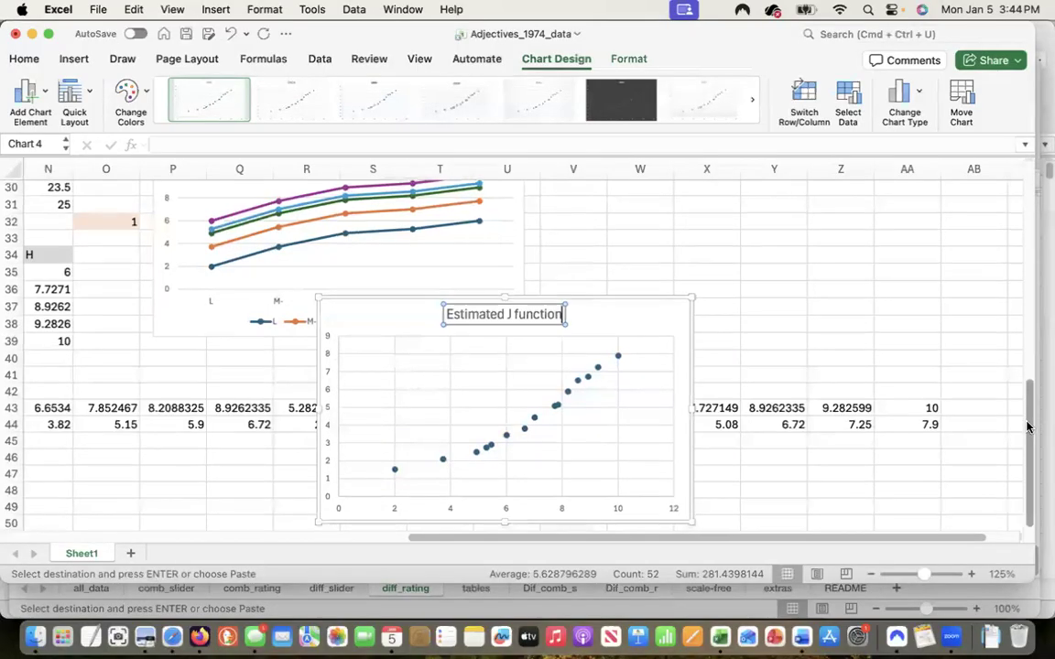
Step: Move the Estimated J function chart directly below the theory and data rows, with its left edge at column B
scroll(1030, 440, down, 2)
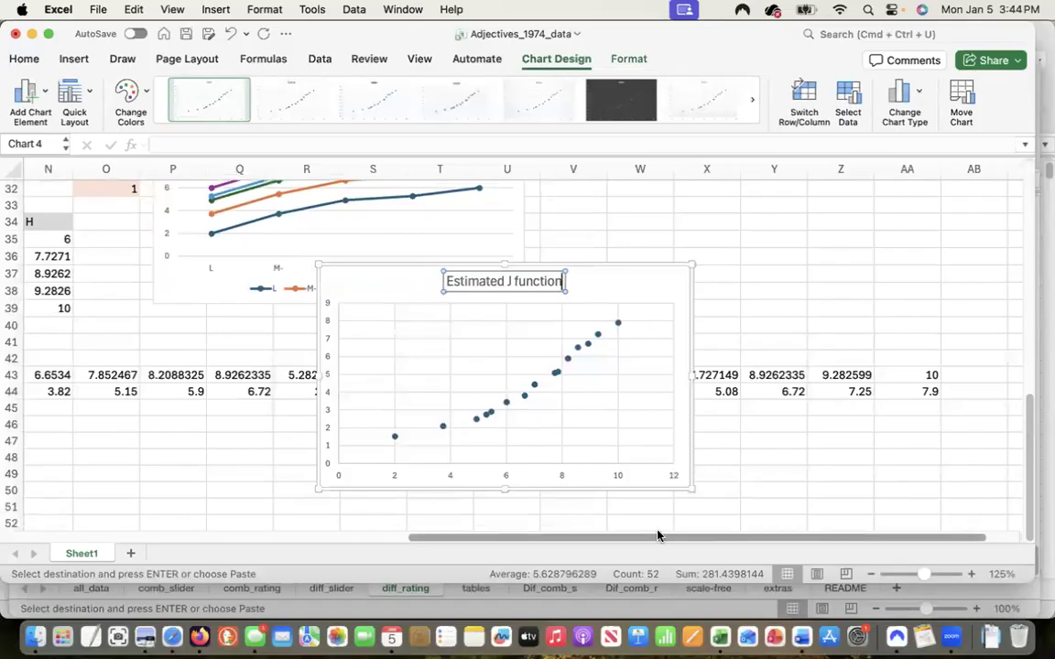
click(131, 471)
key(Down)
key(Down)
key(Down)
key(Down)
key(Down)
key(Down)
key(Down)
key(Down)
key(Down)
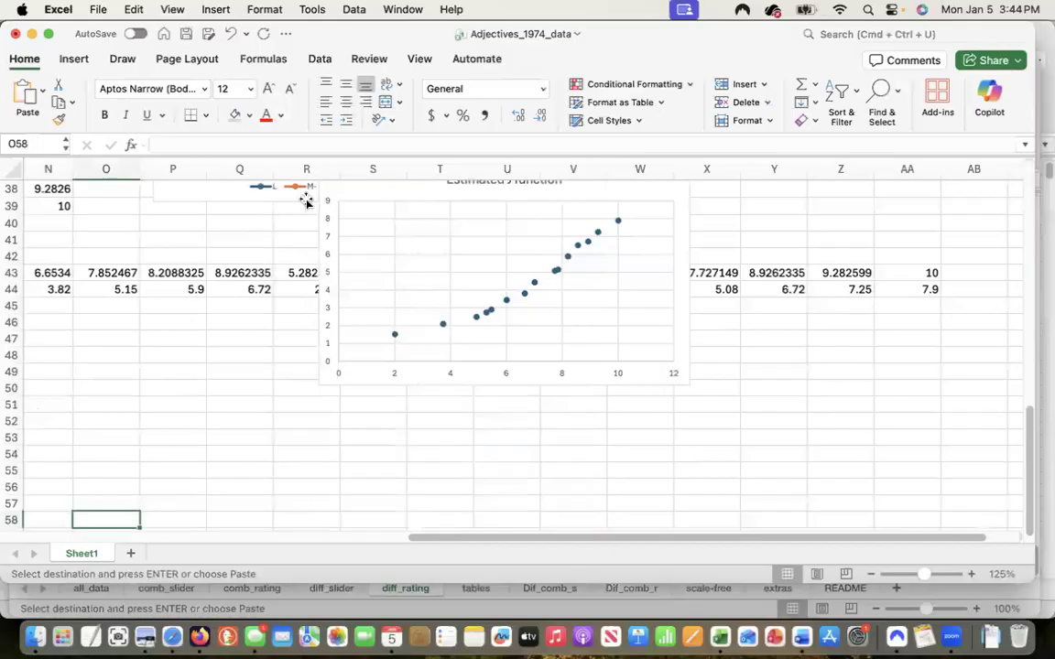
drag(395, 191, 130, 346)
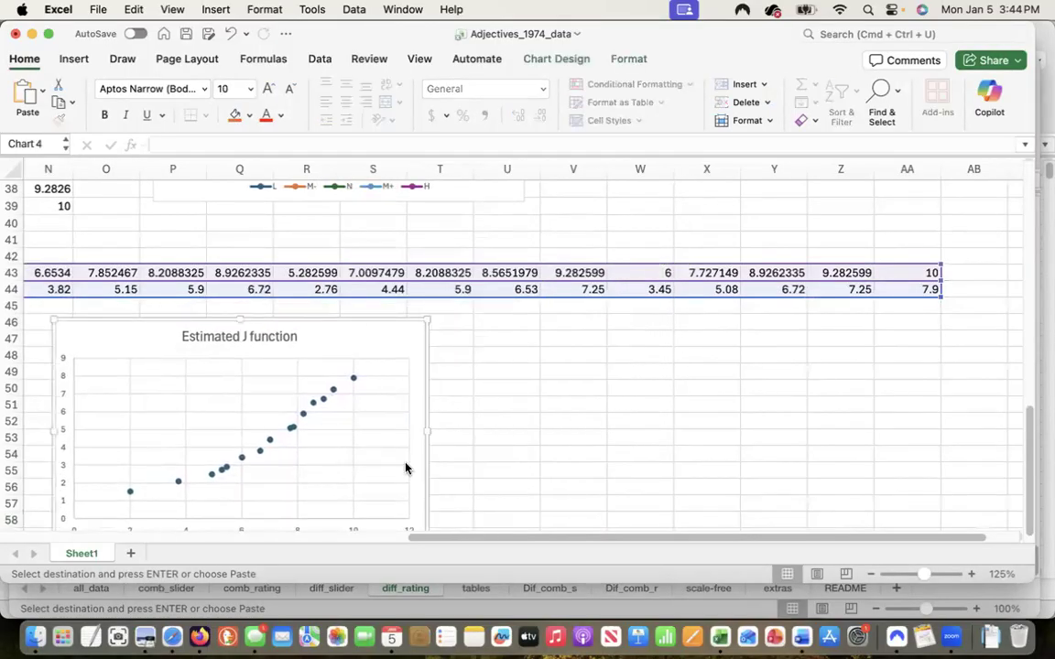
scroll(1030, 456, down, 1)
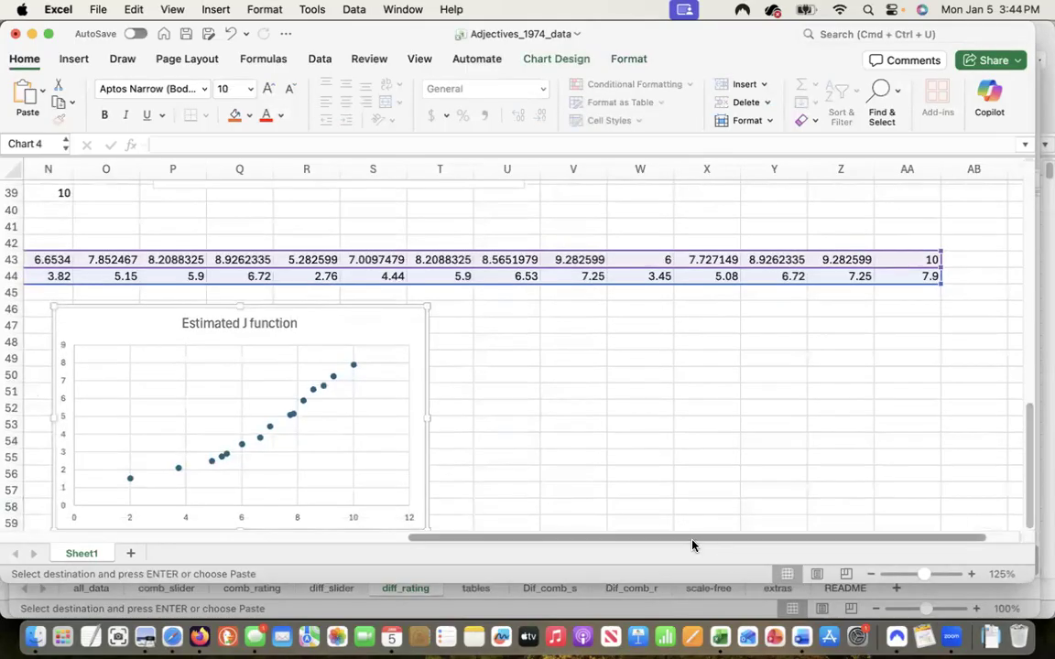
drag(685, 542, 277, 630)
drag(778, 319, 352, 318)
drag(224, 319, 157, 308)
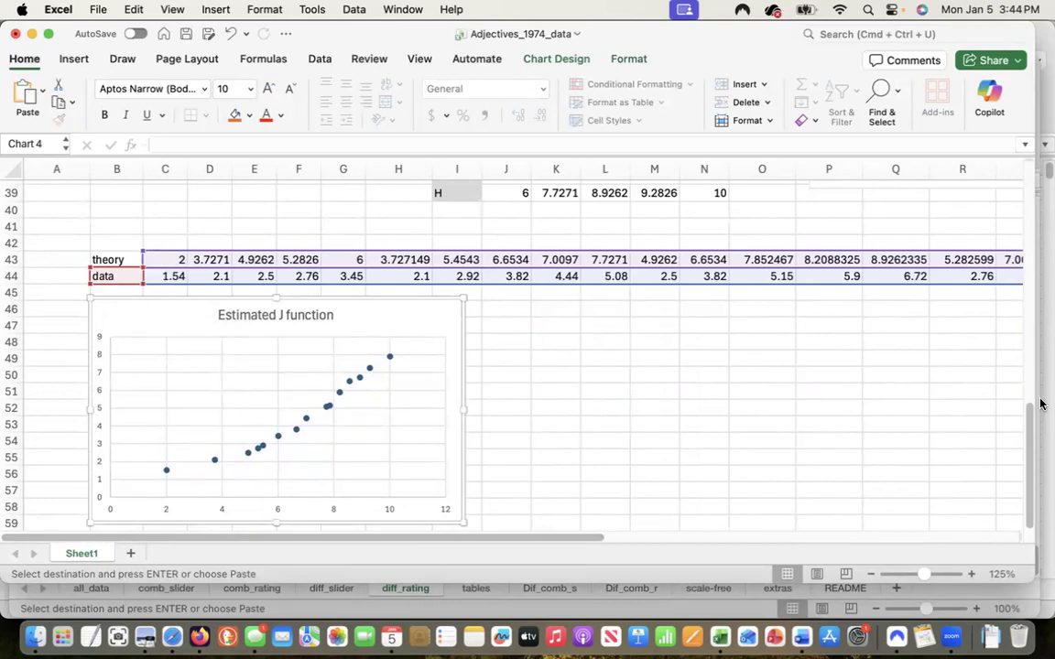
Step: Examine the Estimated J function chart and compare it with the mean ratings, theory and rank tables higher up the sheet
drag(1028, 439, 1029, 454)
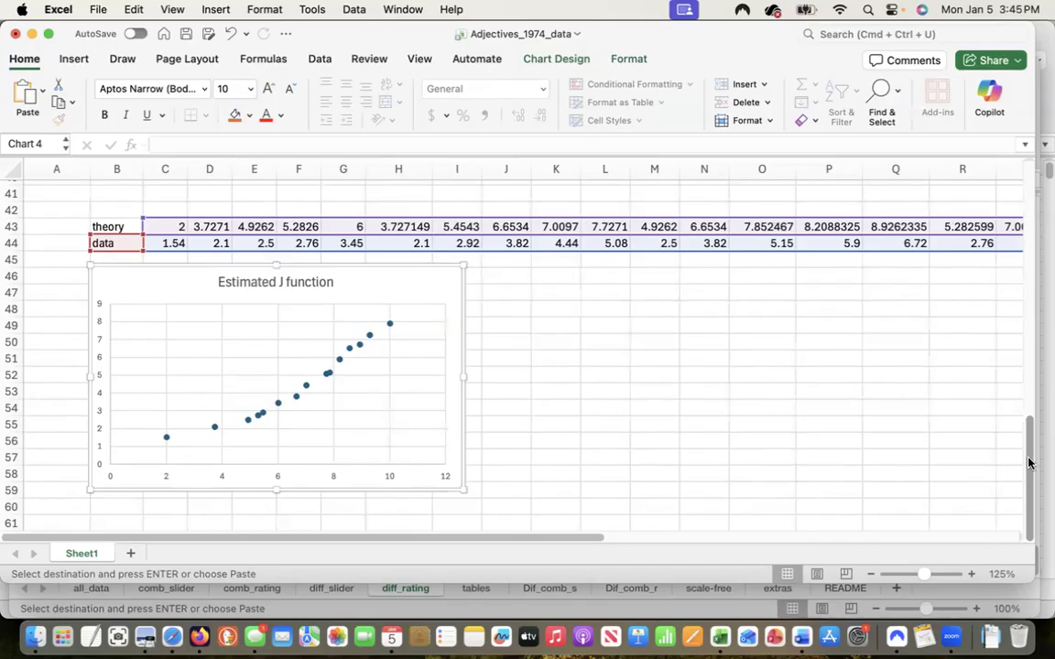
drag(1027, 455, 1036, 503)
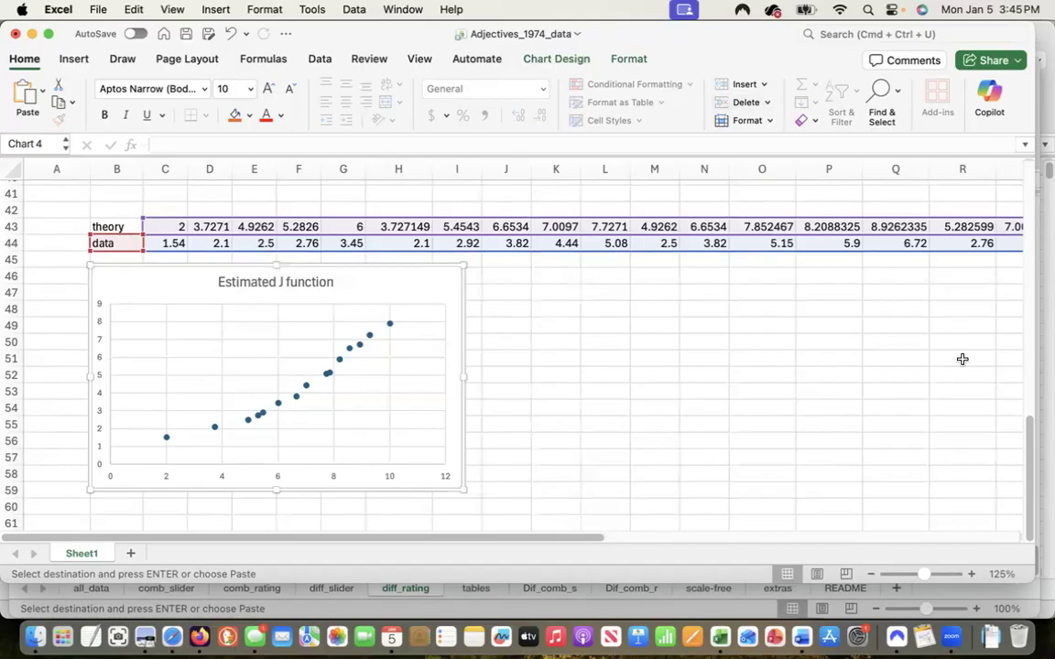
mouse_move(1026, 455)
mouse_down()
mouse_move(965, 168)
mouse_move(996, 251)
mouse_move(1008, 458)
mouse_up()
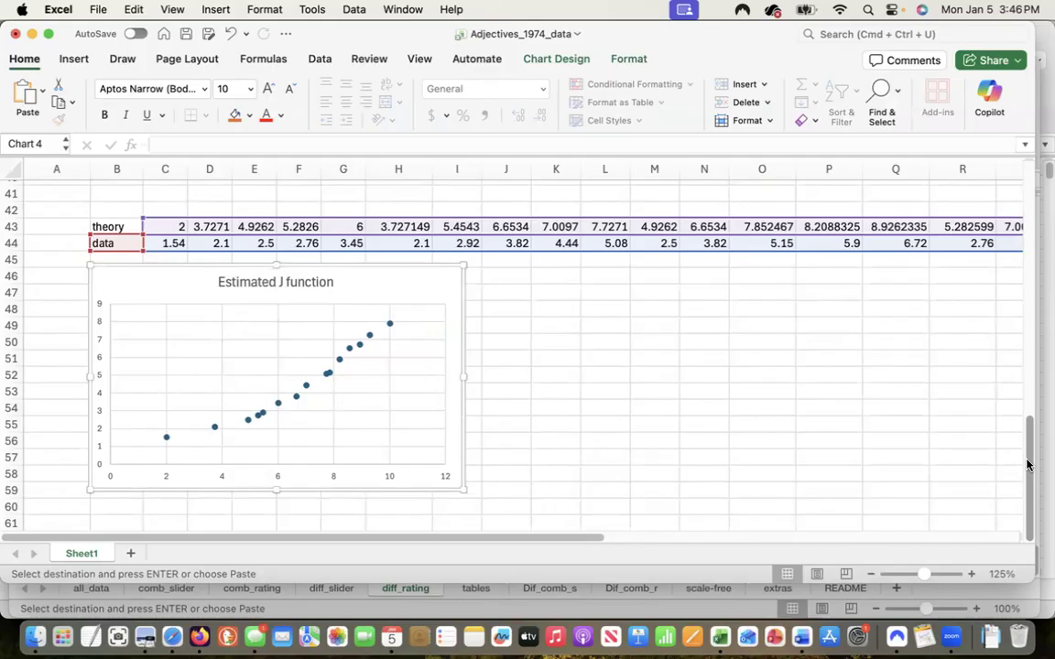
scroll(1027, 439, up, 1)
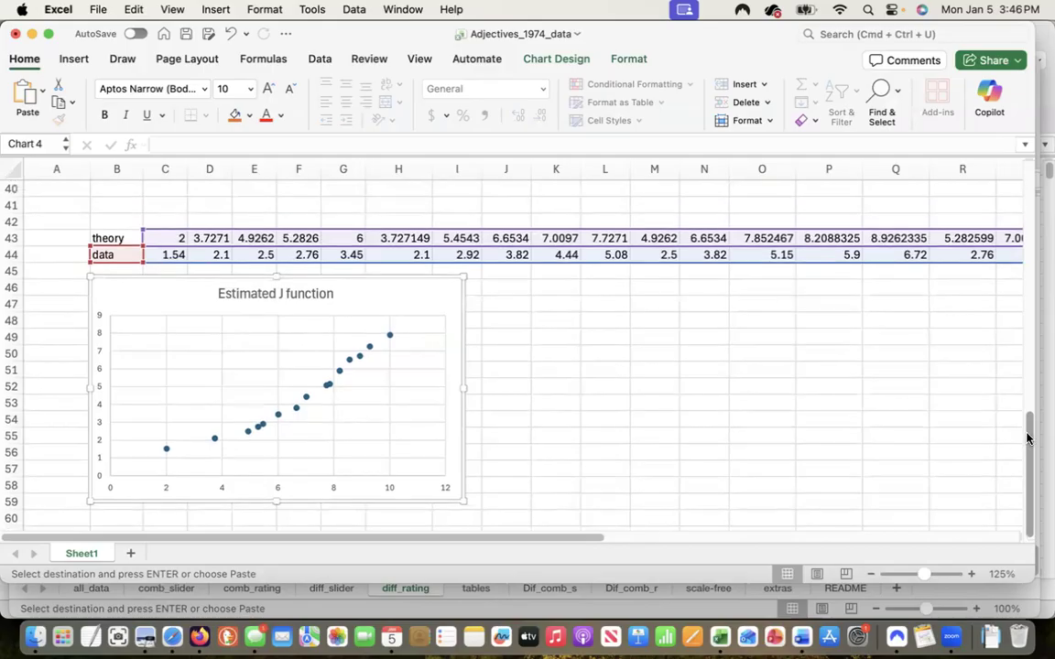
scroll(1026, 439, up, 15)
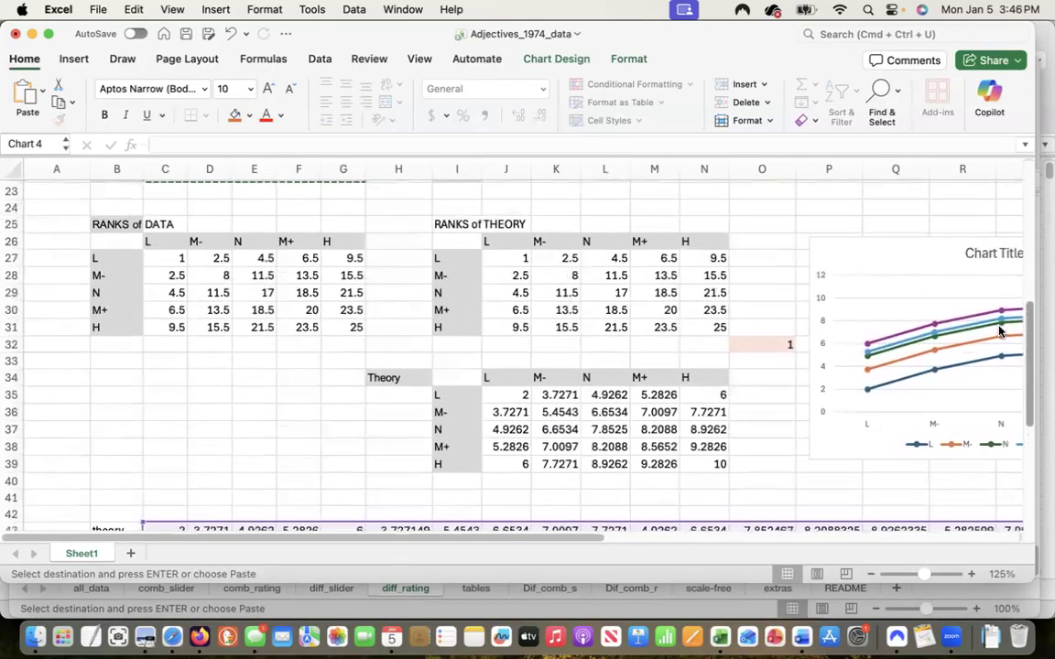
scroll(1000, 331, up, 10)
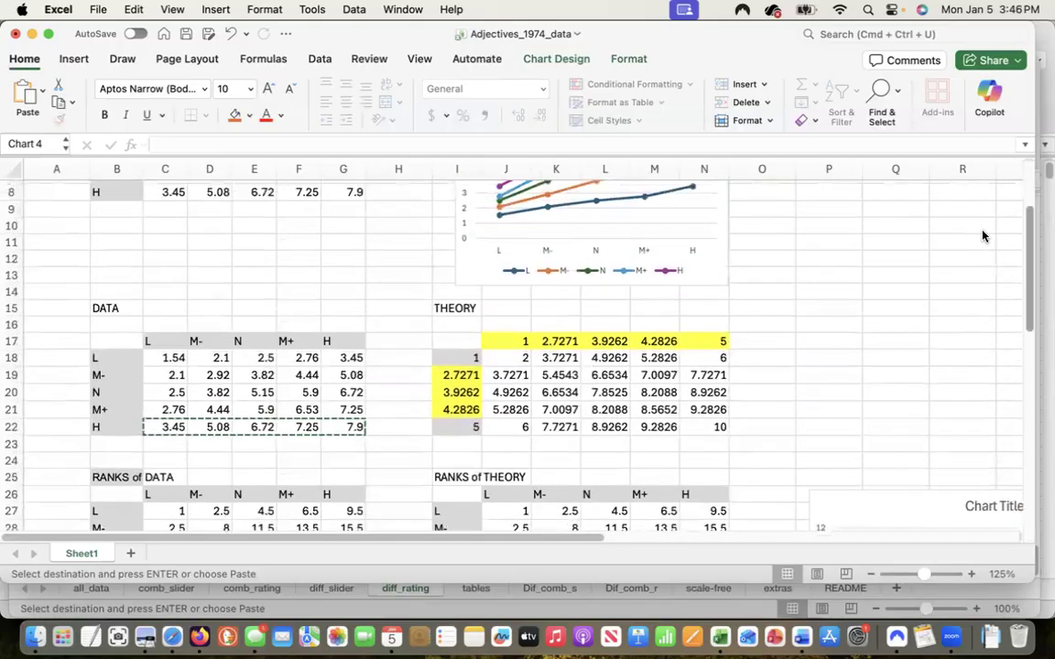
scroll(982, 236, up, 7)
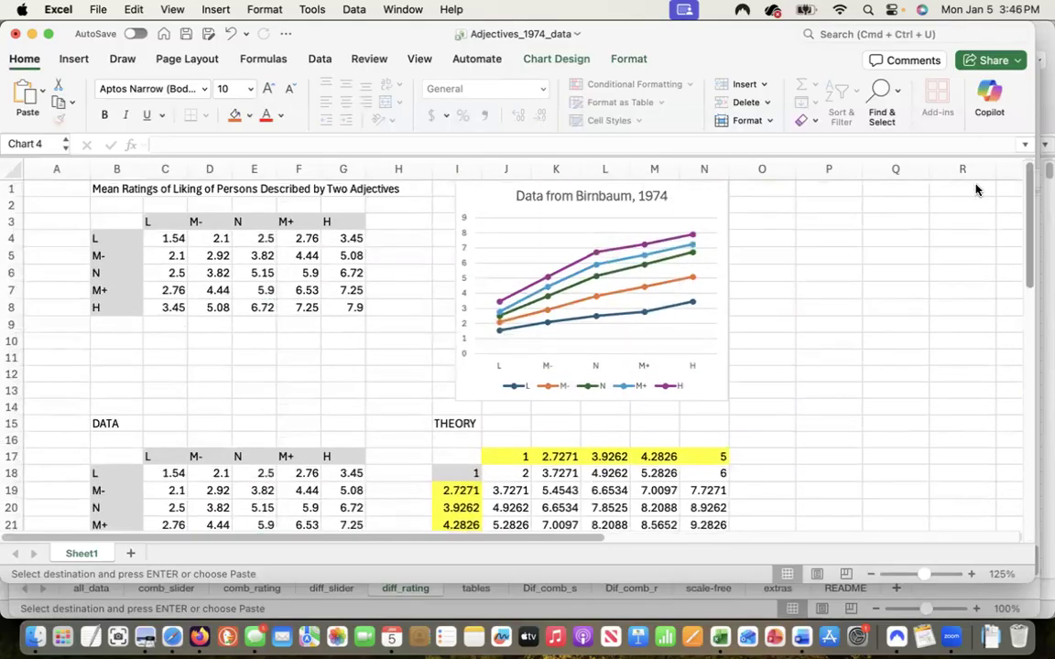
scroll(980, 198, down, 8)
scroll(993, 250, down, 20)
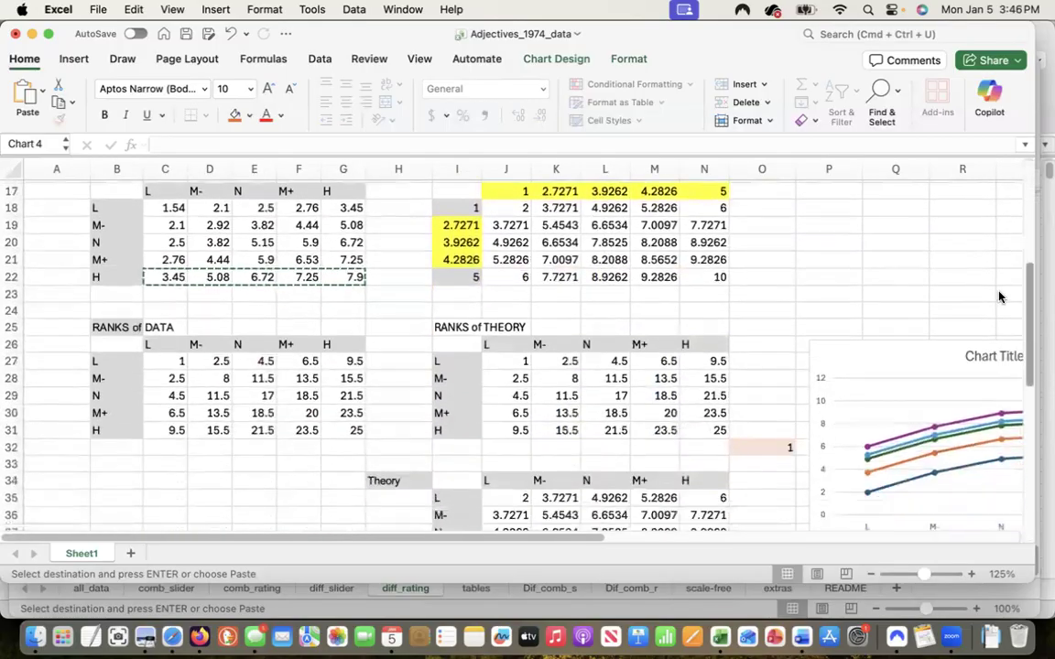
scroll(1010, 440, down, 2)
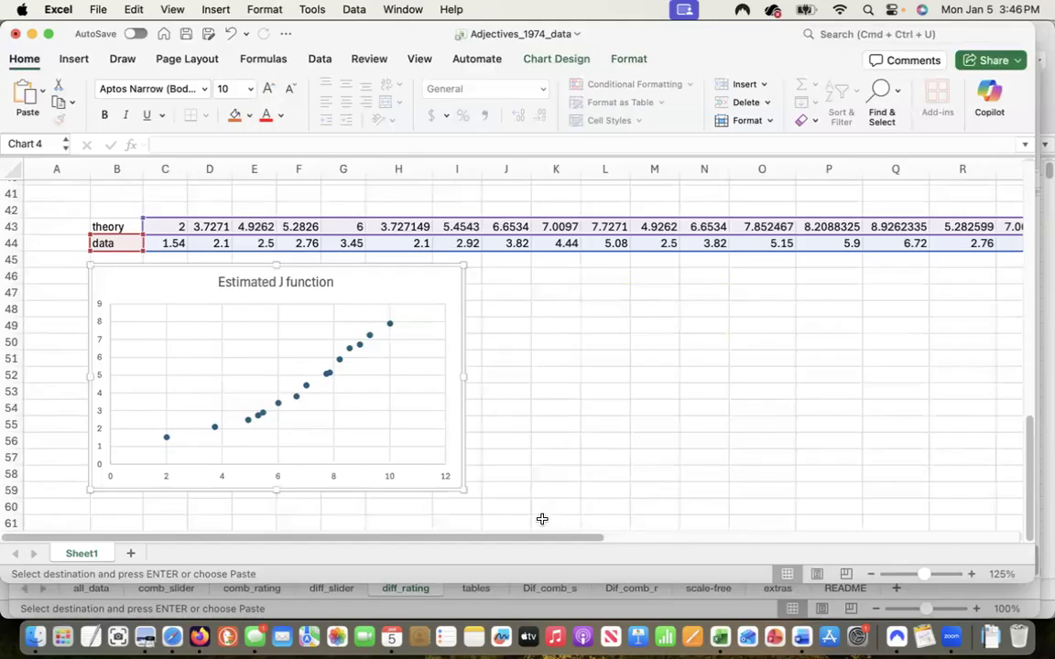
drag(523, 538, 486, 535)
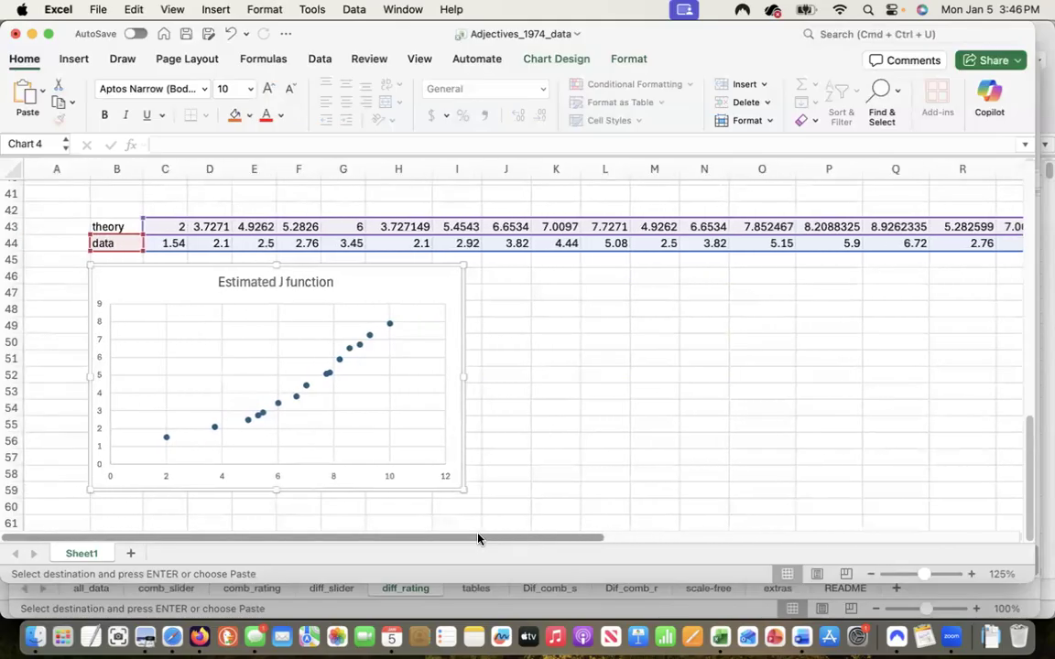